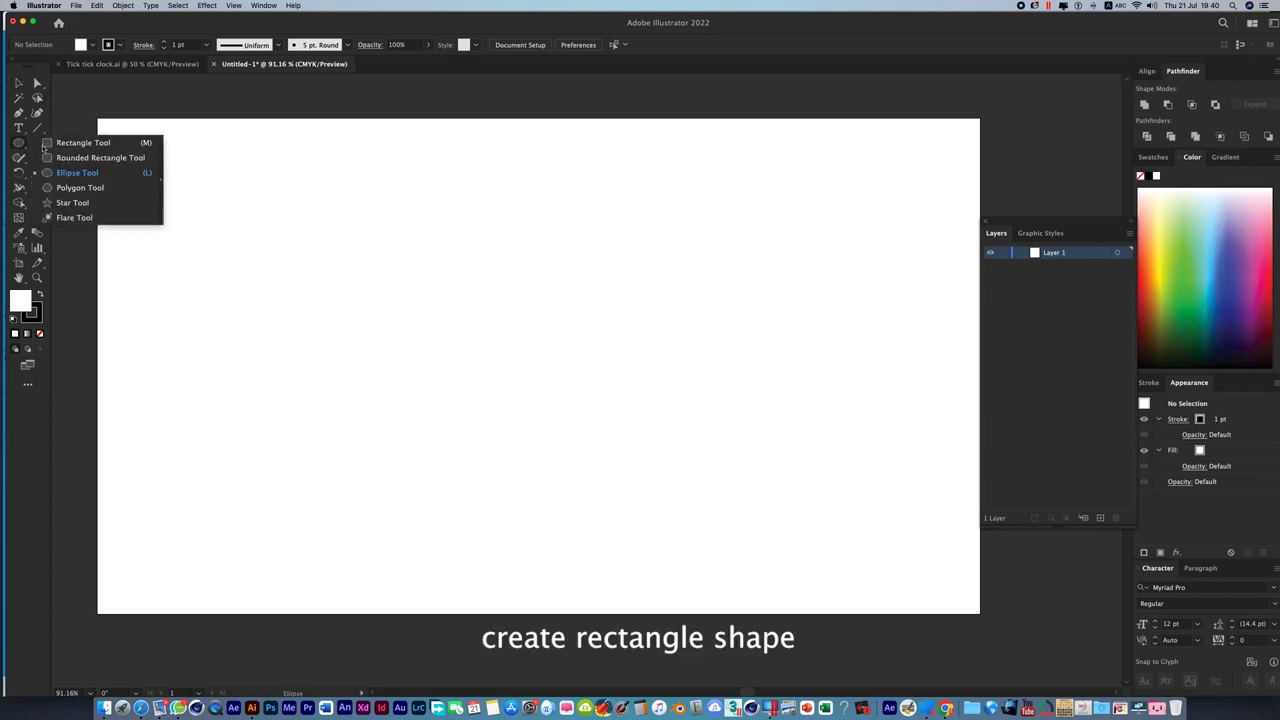
Cover the artboard with a rectangle filled #fbac18 and set its stroke to None.
{"action": "mouse_move", "coordinate": [18, 146]}
{"action": "left_mouse_down"}
{"action": "mouse_move", "coordinate": [85, 140]}
{"action": "mouse_move", "coordinate": [980, 616]}
{"action": "left_mouse_up"}
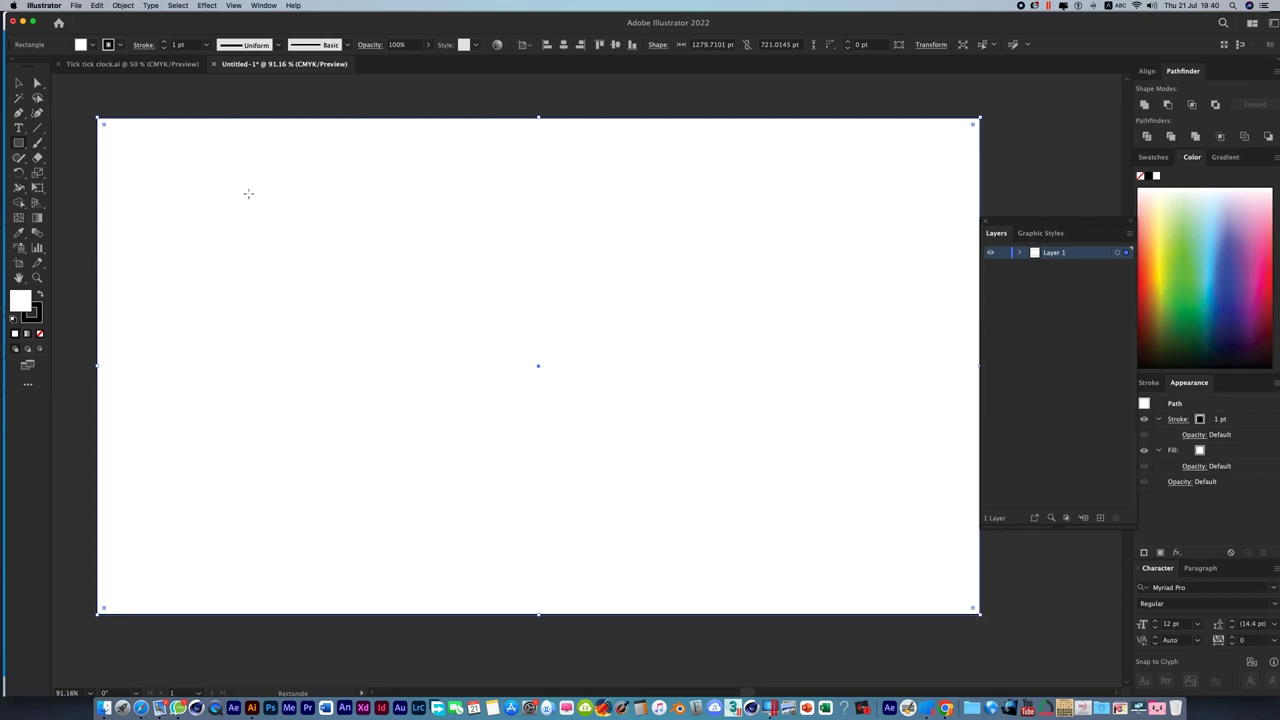
{"action": "left_click", "coordinate": [18, 83]}
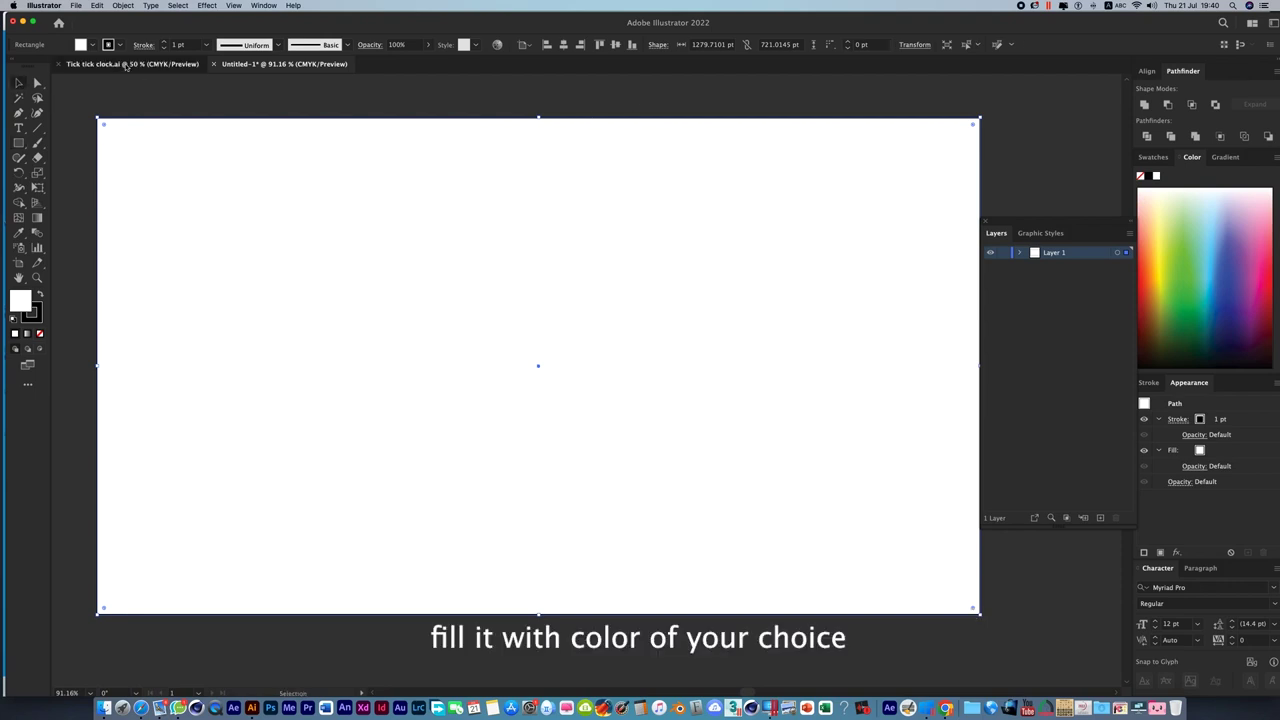
{"action": "double_click", "coordinate": [22, 302]}
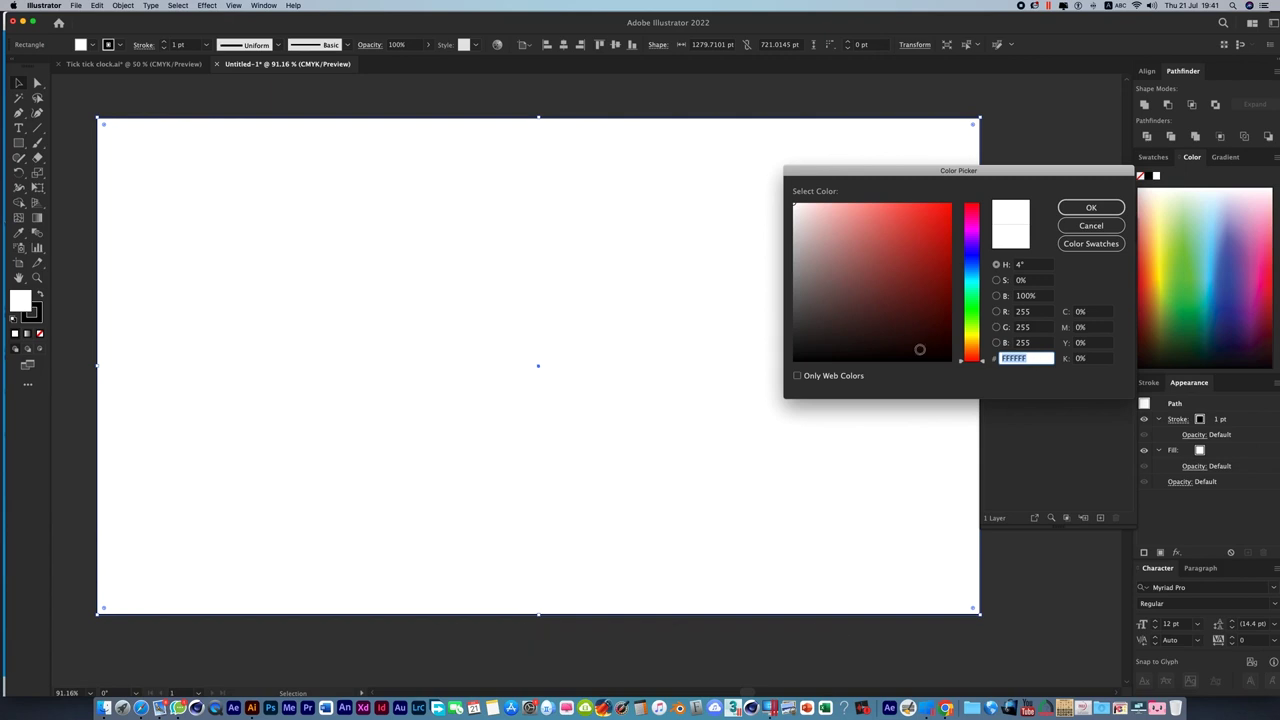
{"action": "type", "text": "fbac18"}
{"action": "key", "text": "Return"}
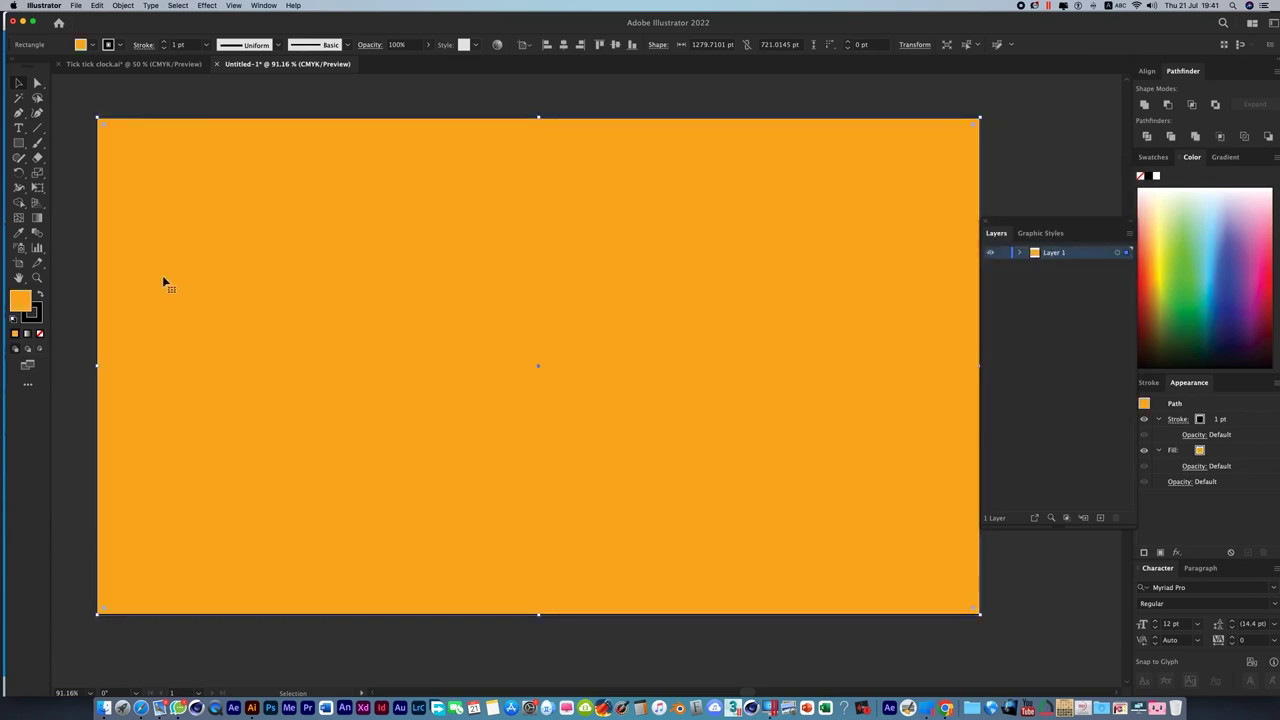
{"action": "key", "text": "x"}
{"action": "left_click", "coordinate": [40, 334]}
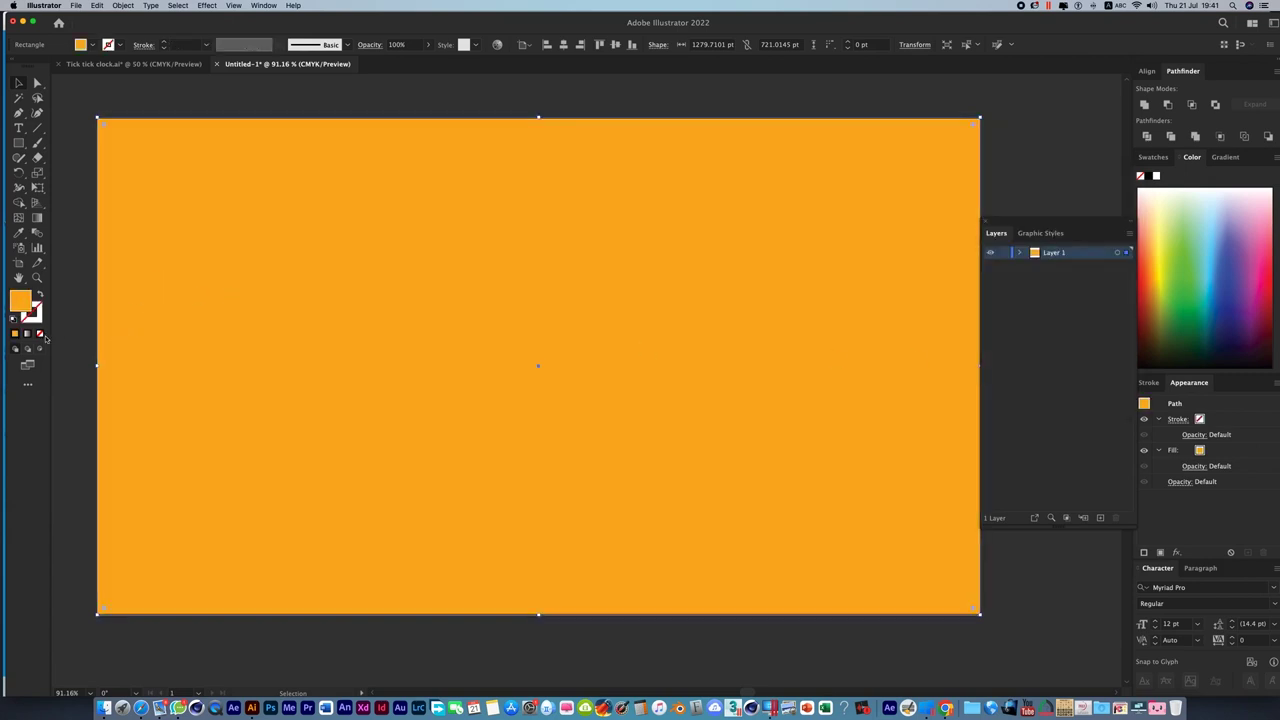
{"action": "left_click", "coordinate": [78, 372]}
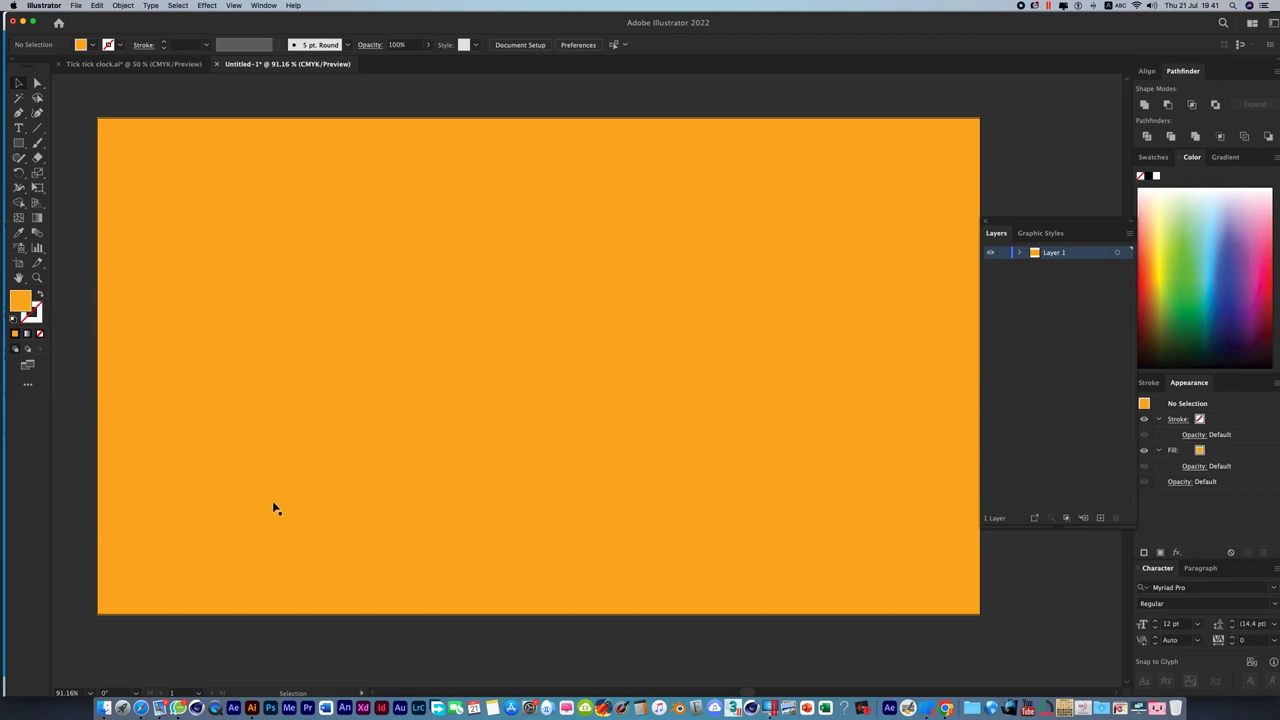
Rename Layer 1 to BG, lock it, and add a new Layer 2 above it.
{"action": "left_click", "coordinate": [857, 567]}
{"action": "double_click", "coordinate": [1053, 254]}
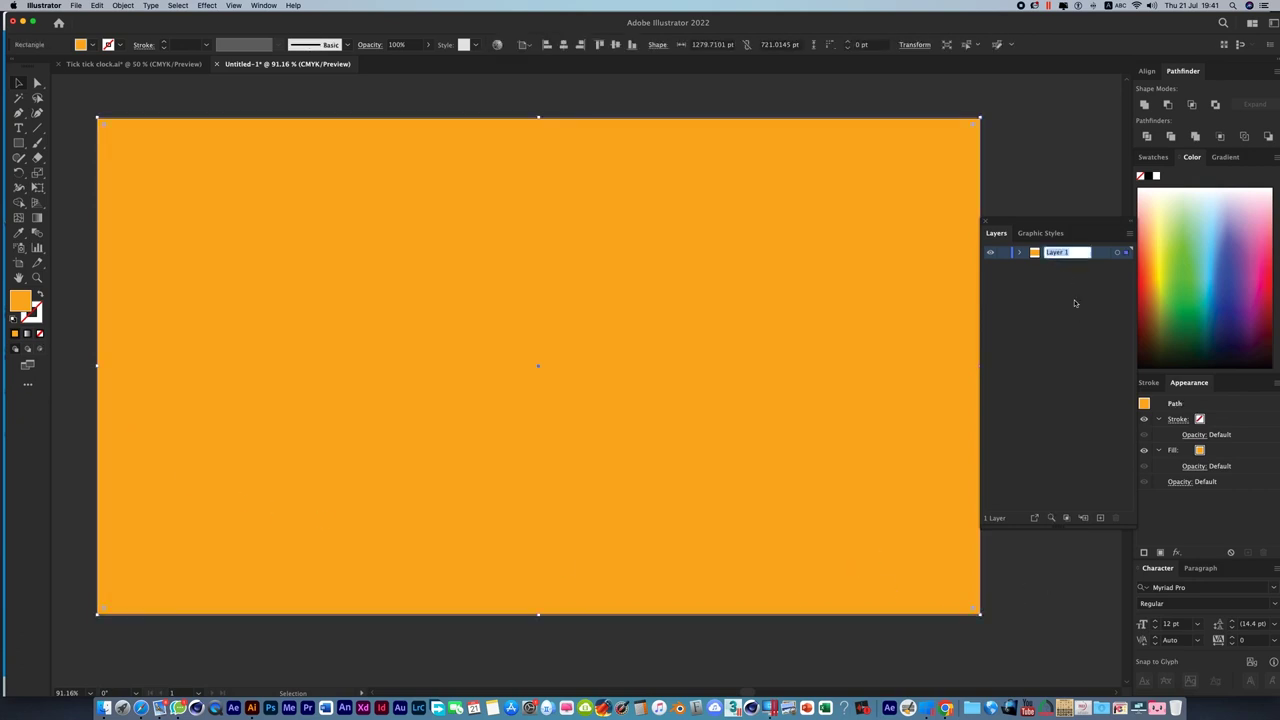
{"action": "left_click", "coordinate": [1063, 294]}
{"action": "key", "text": "alt"}
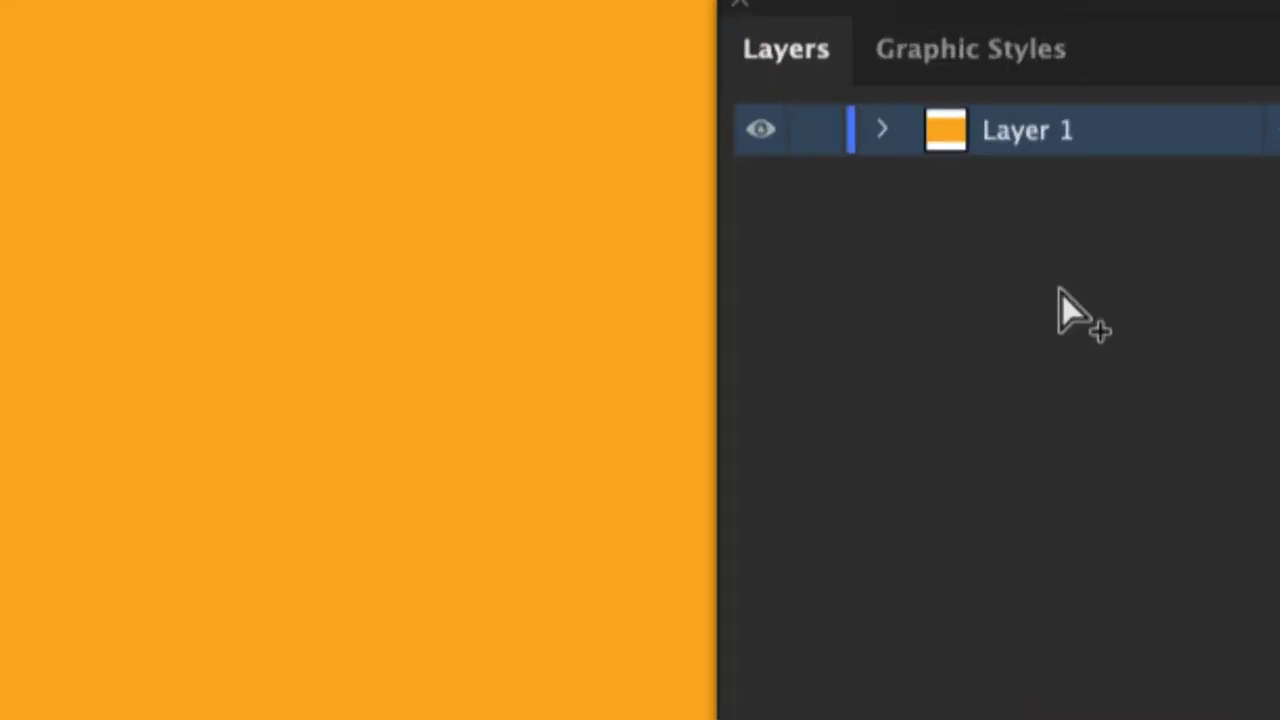
{"action": "double_click", "coordinate": [1031, 130]}
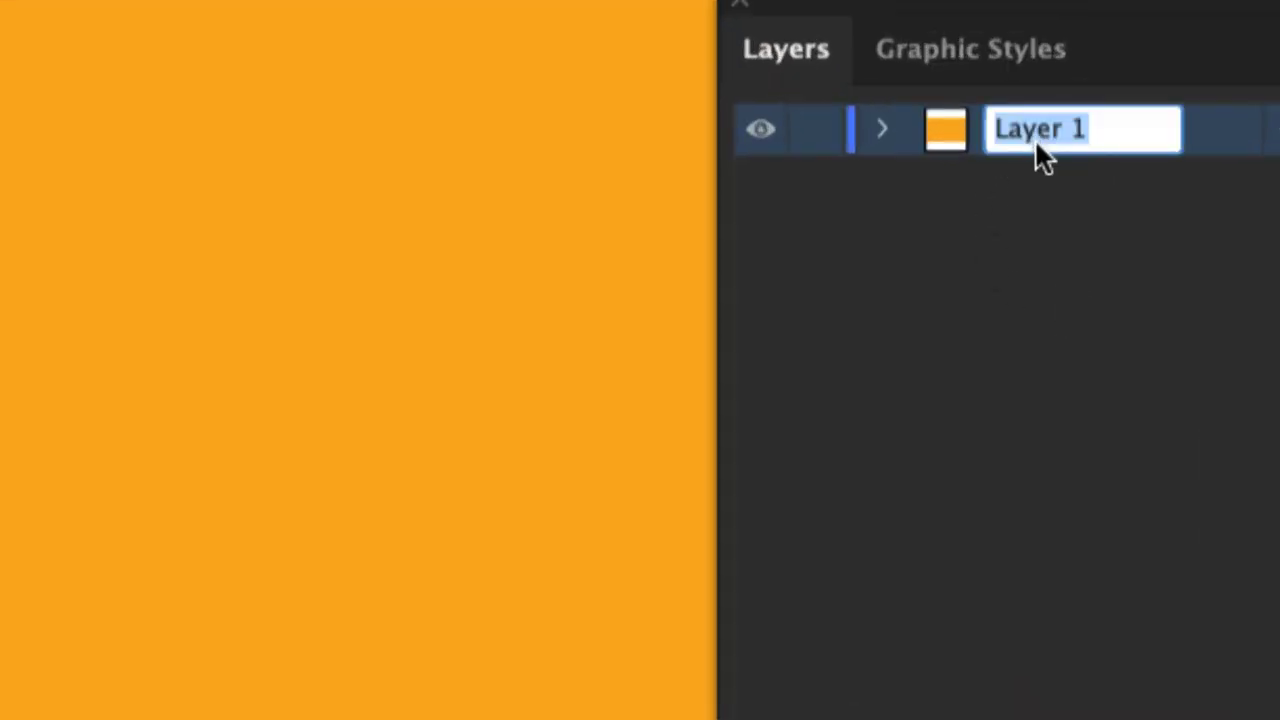
{"action": "type", "text": "BG"}
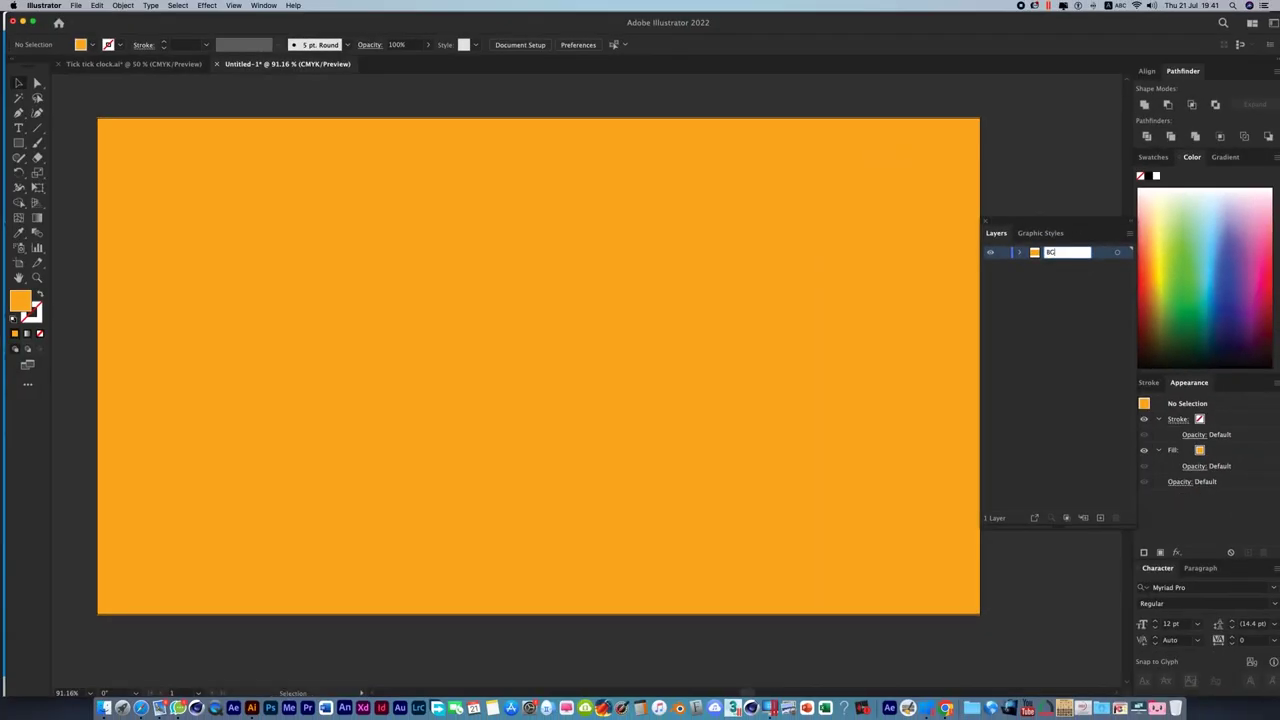
{"action": "key", "text": "Return"}
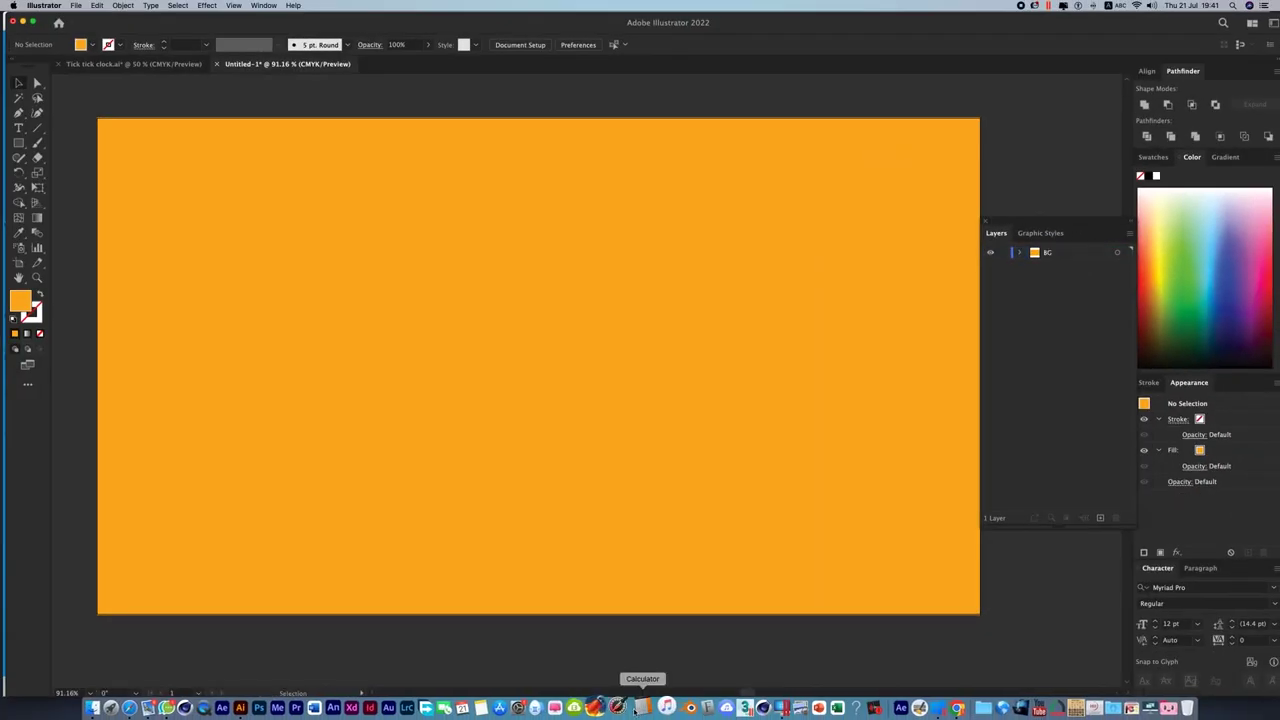
{"action": "left_click", "coordinate": [1004, 252]}
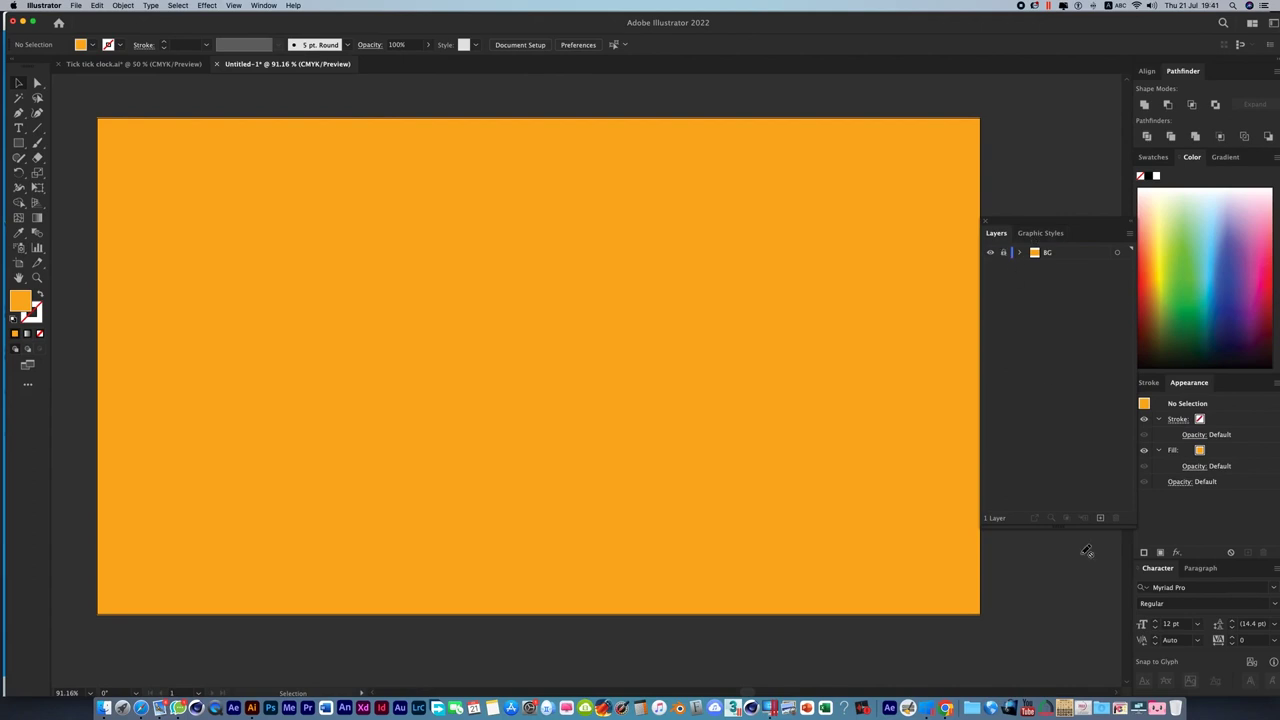
{"action": "left_click", "coordinate": [1100, 518]}
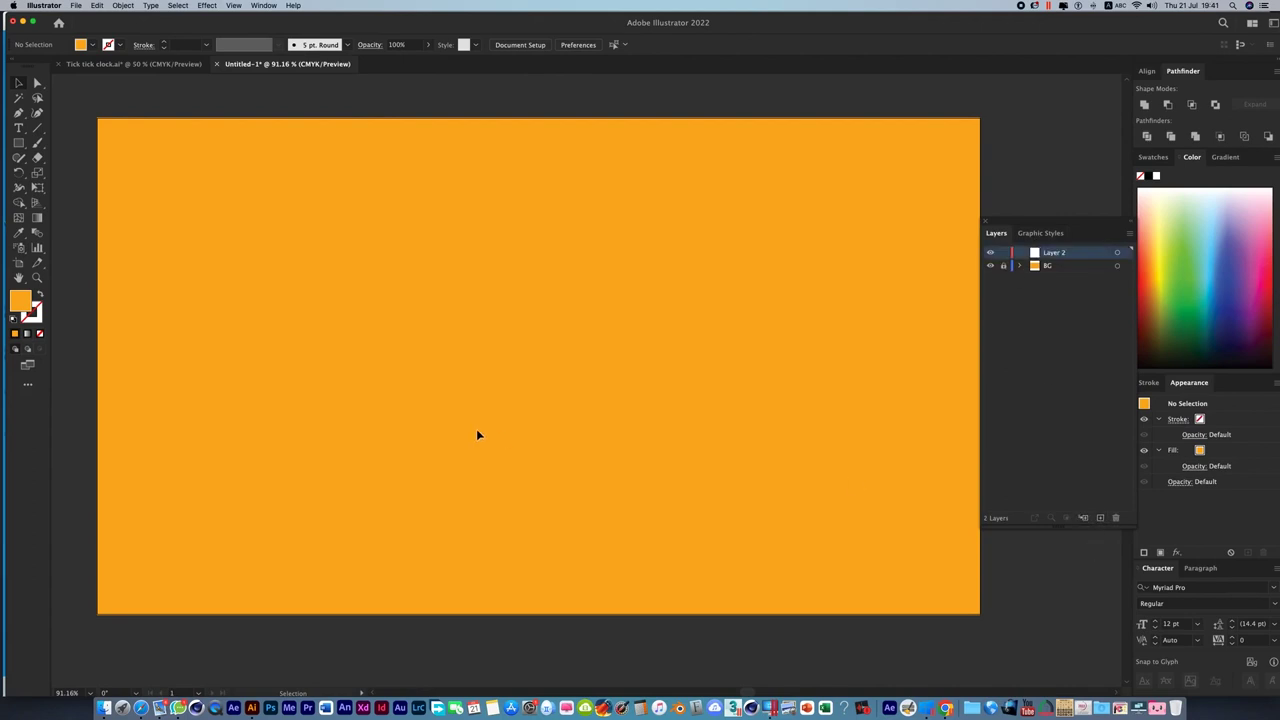
Draw a large circle at the artboard centre with the Ellipse Tool and fill it white.
{"action": "left_click", "coordinate": [18, 143]}
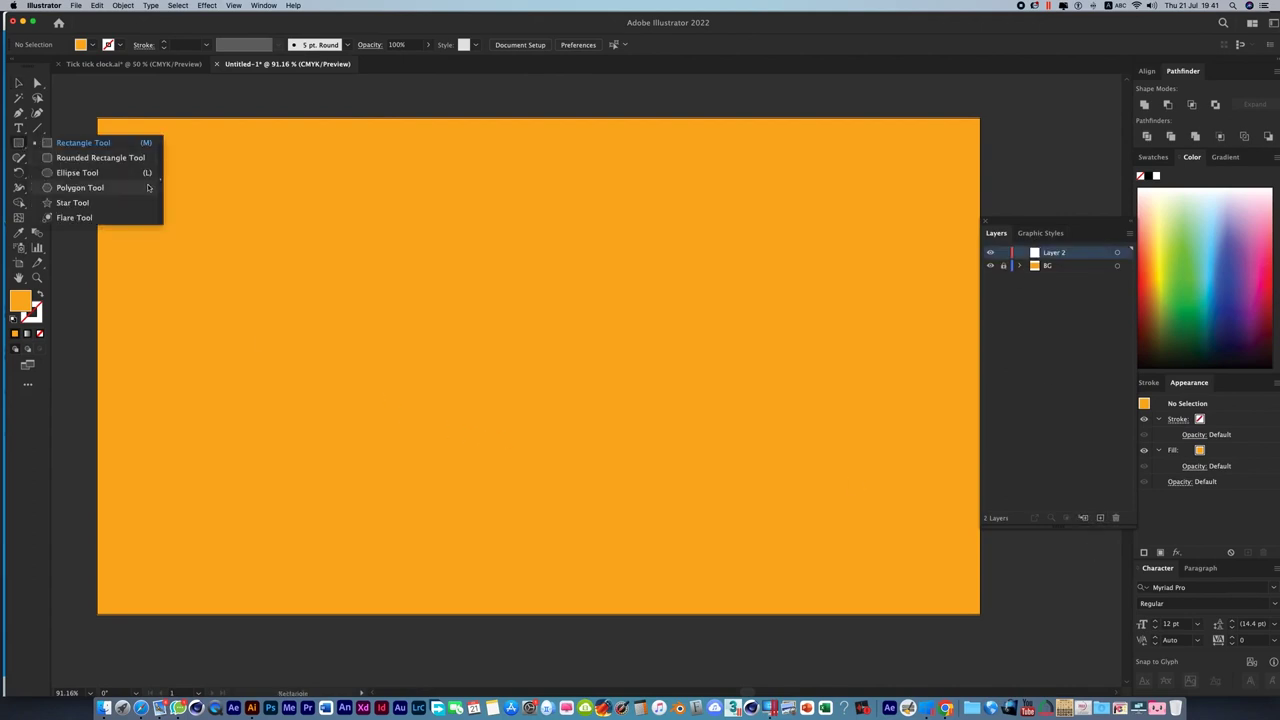
{"action": "left_click", "coordinate": [73, 173]}
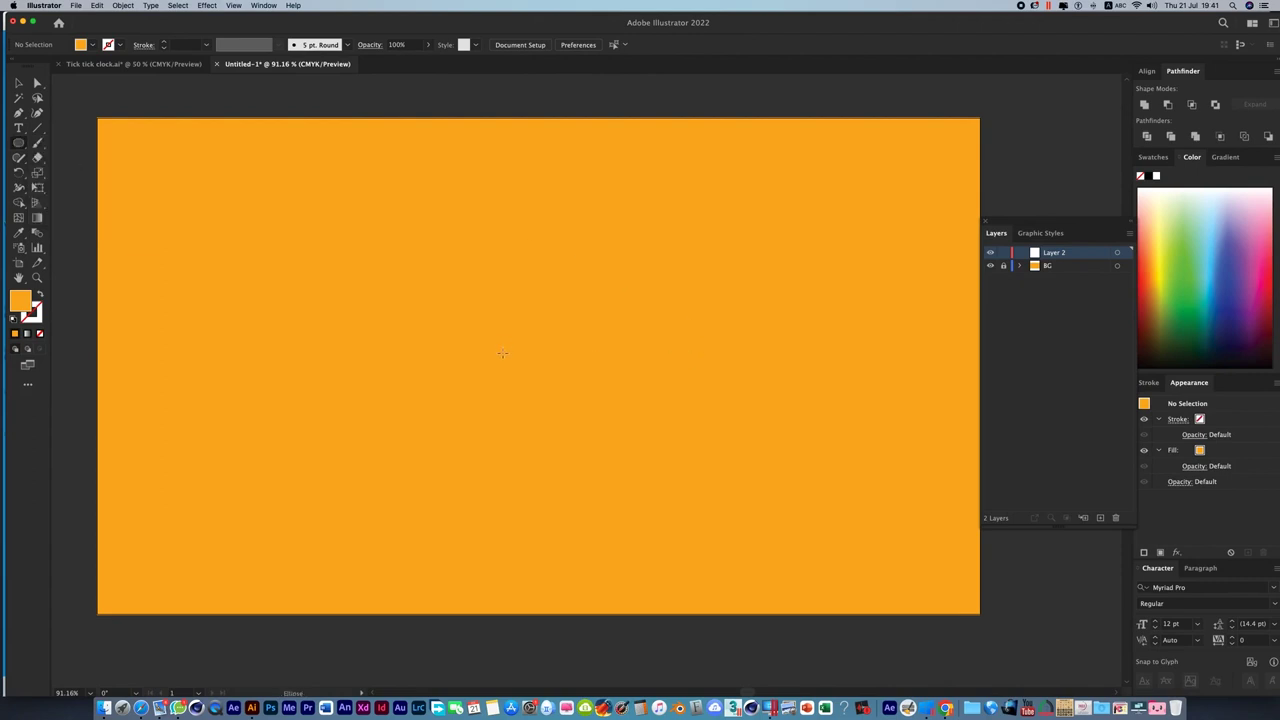
{"action": "mouse_move", "coordinate": [511, 363]}
{"action": "left_mouse_down"}
{"action": "mouse_move", "coordinate": [650, 180]}
{"action": "mouse_move", "coordinate": [642, 203]}
{"action": "left_mouse_up"}
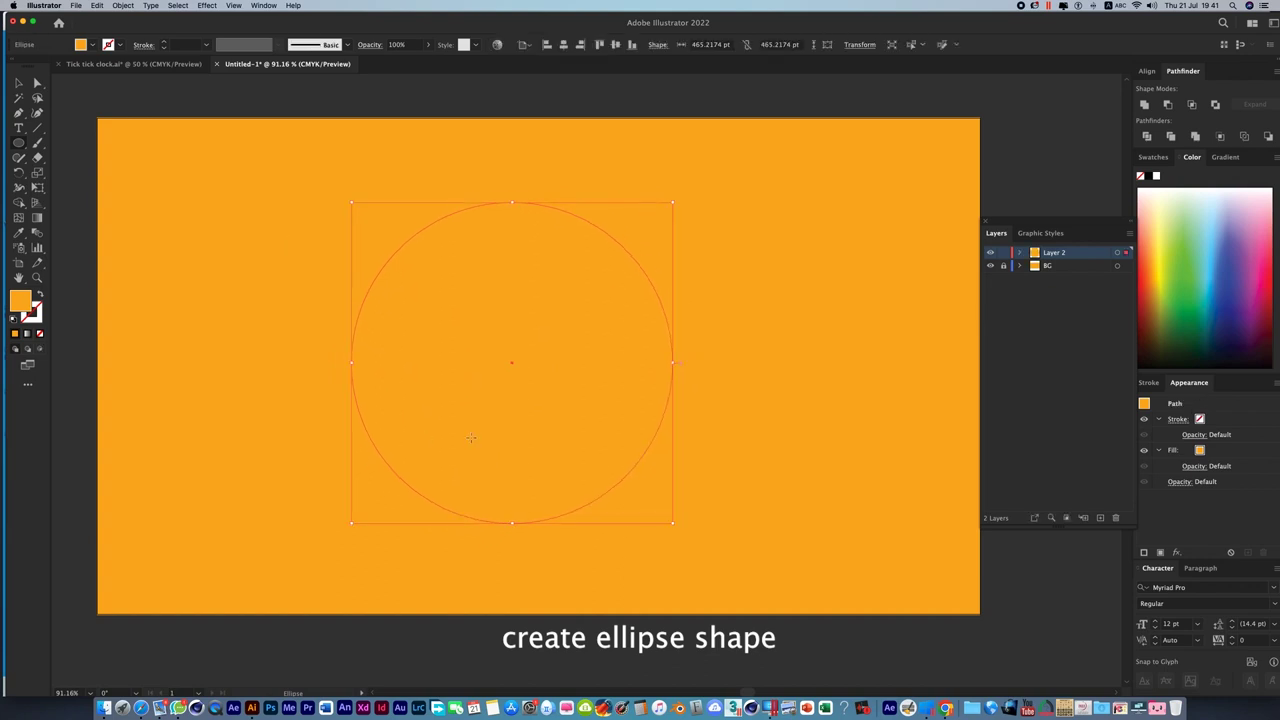
{"action": "left_click", "coordinate": [1156, 176]}
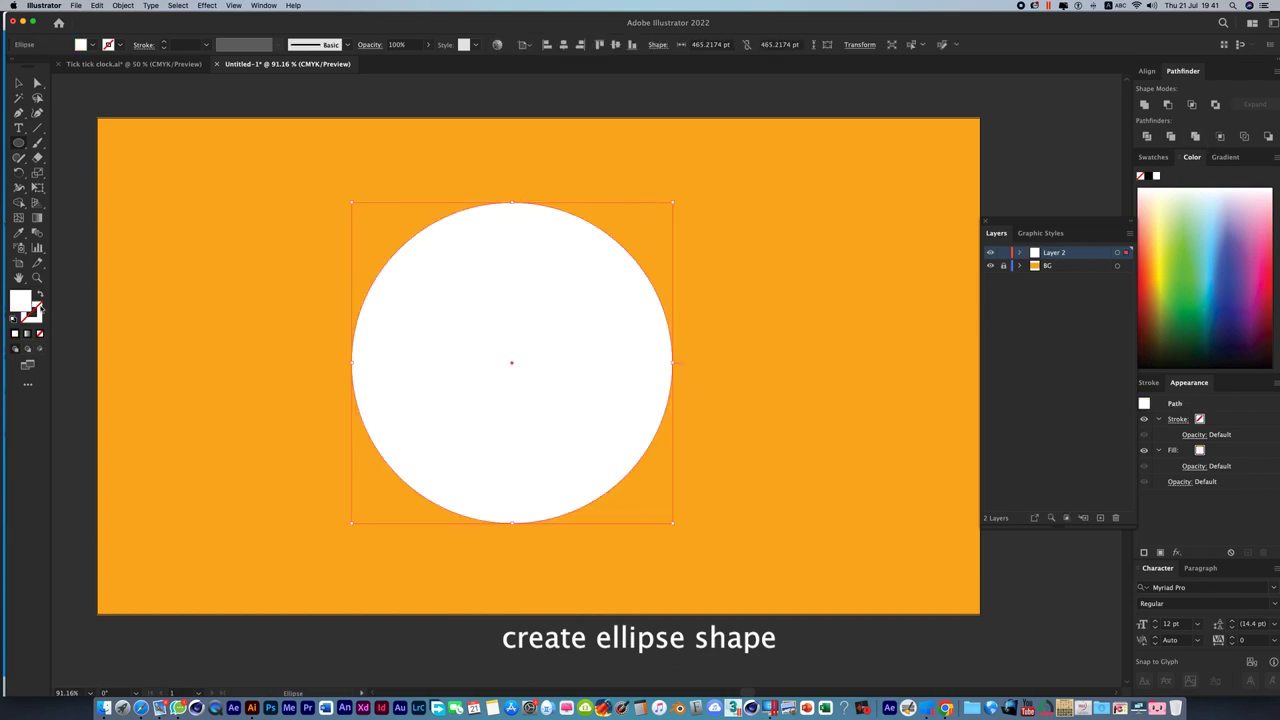
{"action": "left_click", "coordinate": [19, 80]}
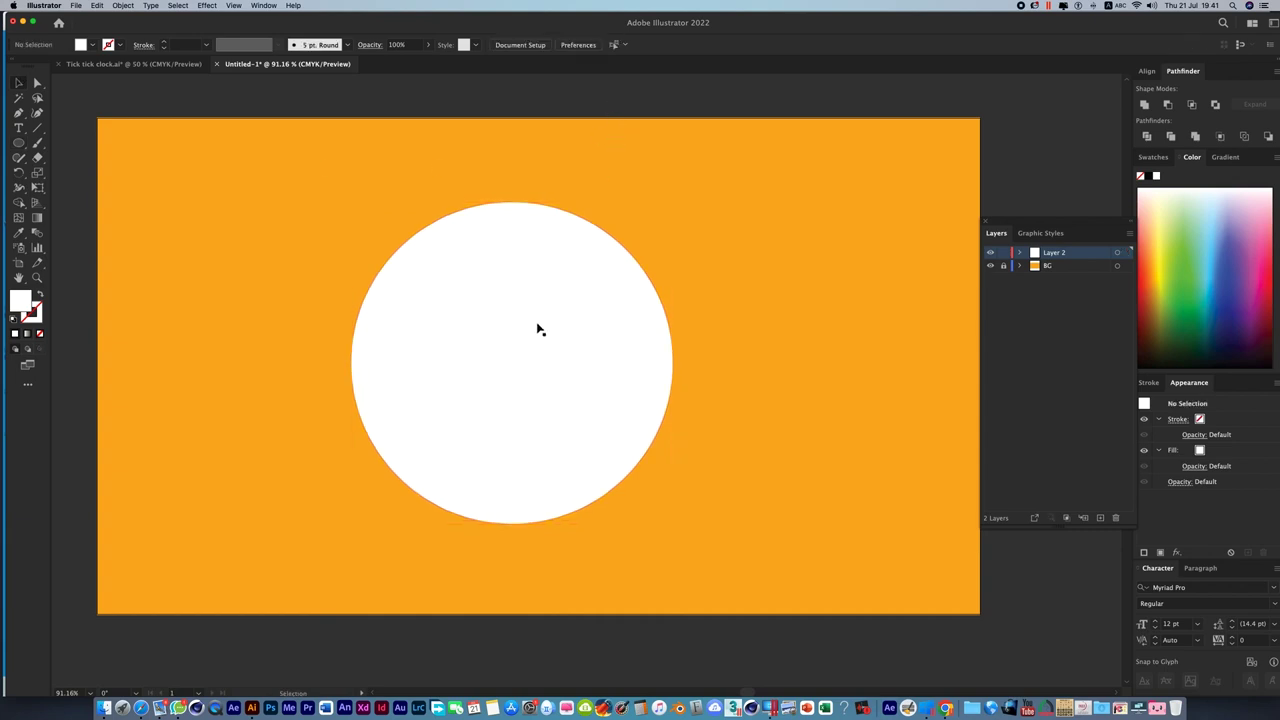
Rename Layer 2 to Dial.
{"action": "double_click", "coordinate": [1054, 254]}
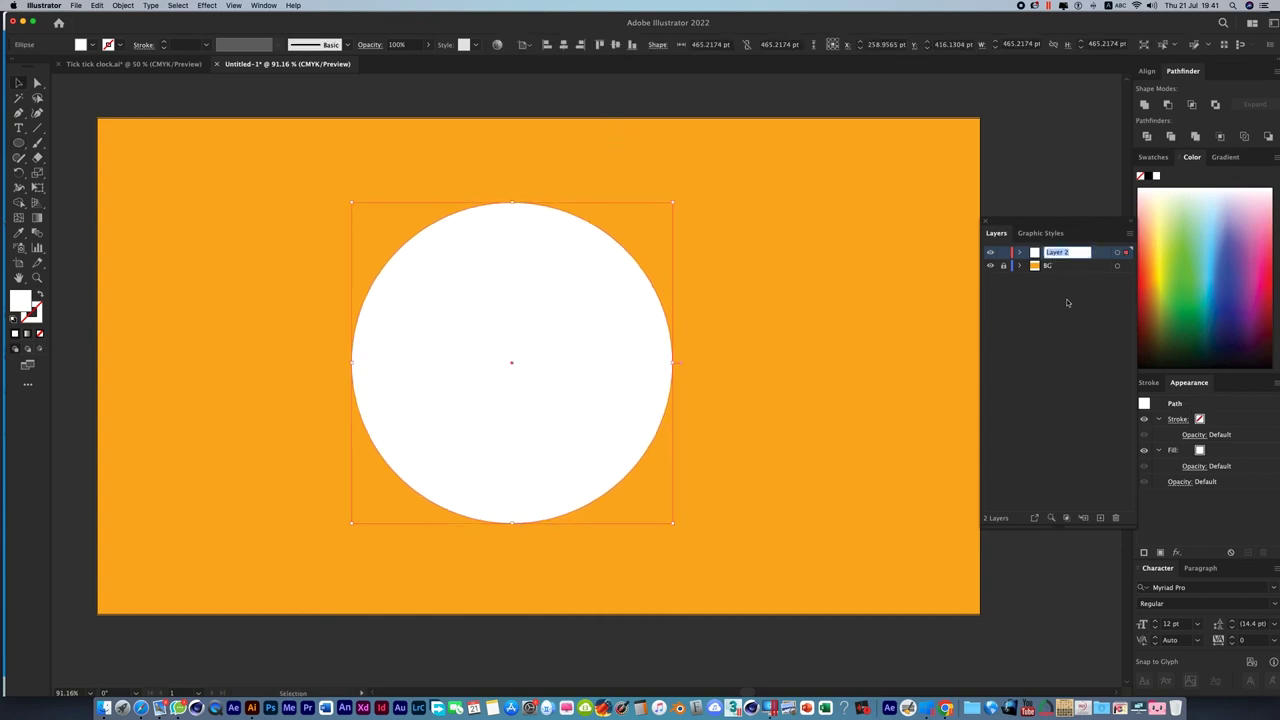
{"action": "type", "text": "Dial"}
{"action": "key", "text": "Return"}
{"action": "left_click", "coordinate": [673, 553]}
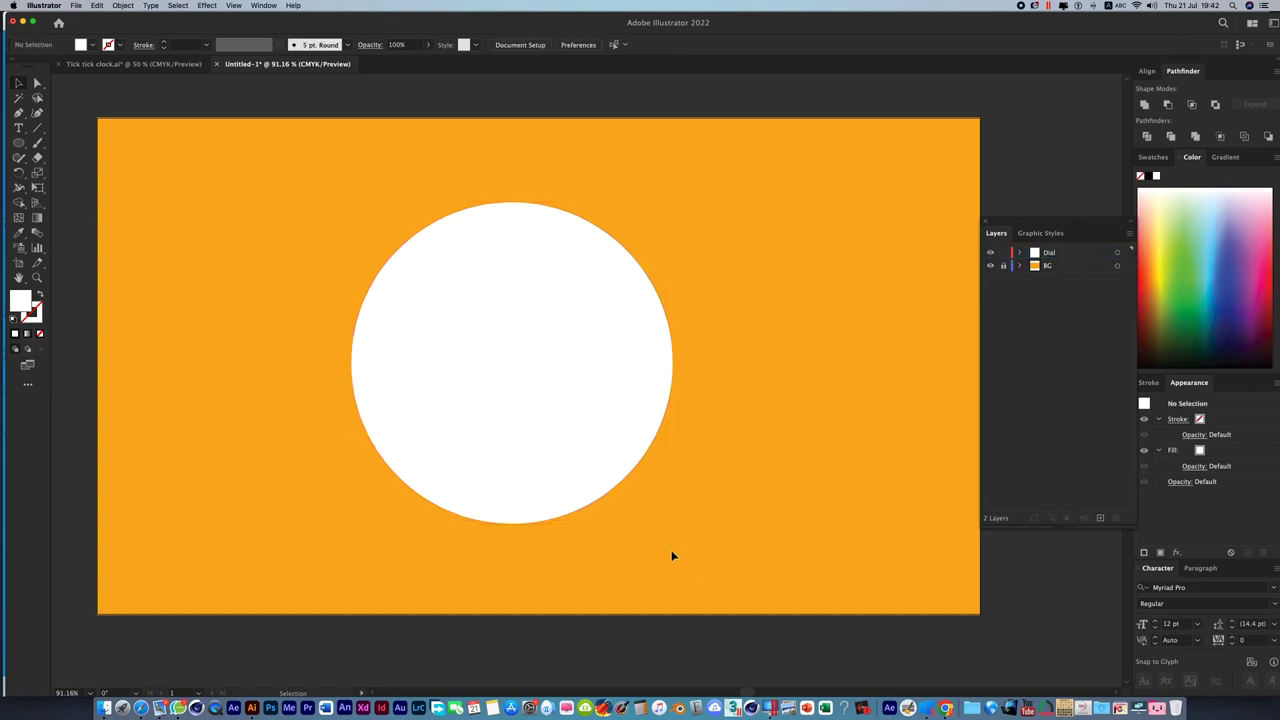
Lock the Dial layer and add a new Layer 3 above it.
{"action": "left_click", "coordinate": [589, 464]}
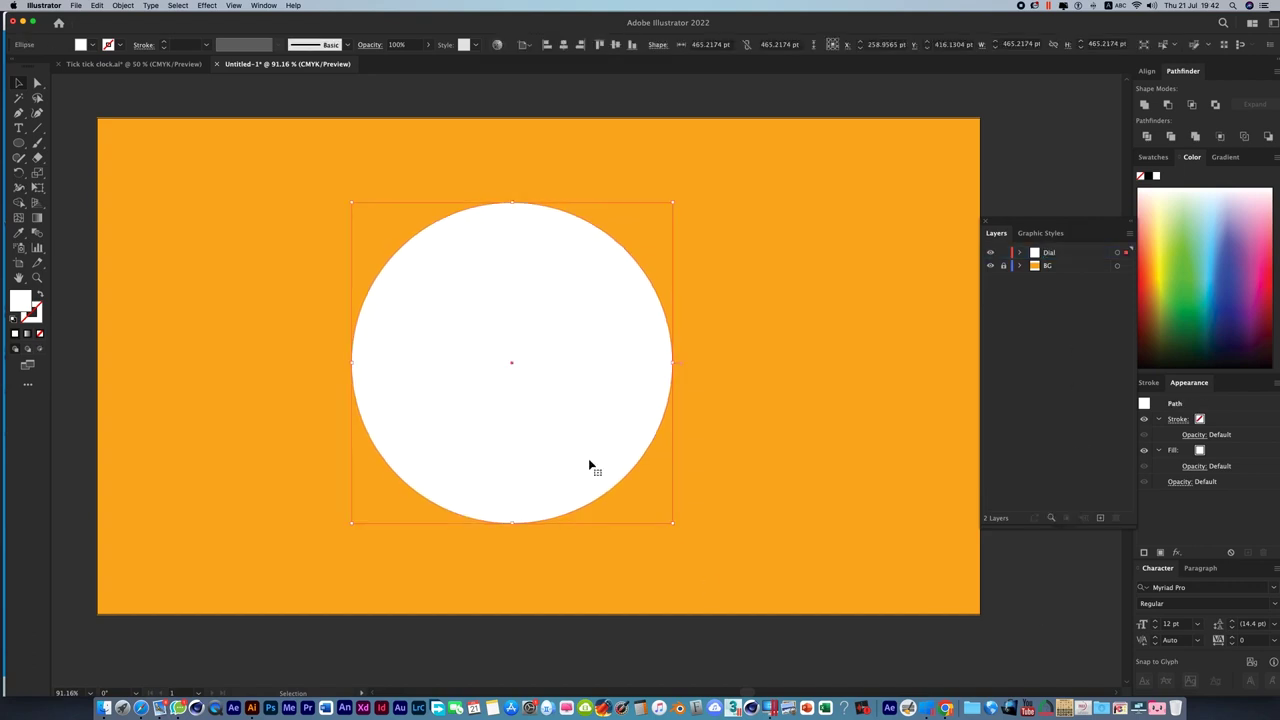
{"action": "left_click", "coordinate": [1003, 252]}
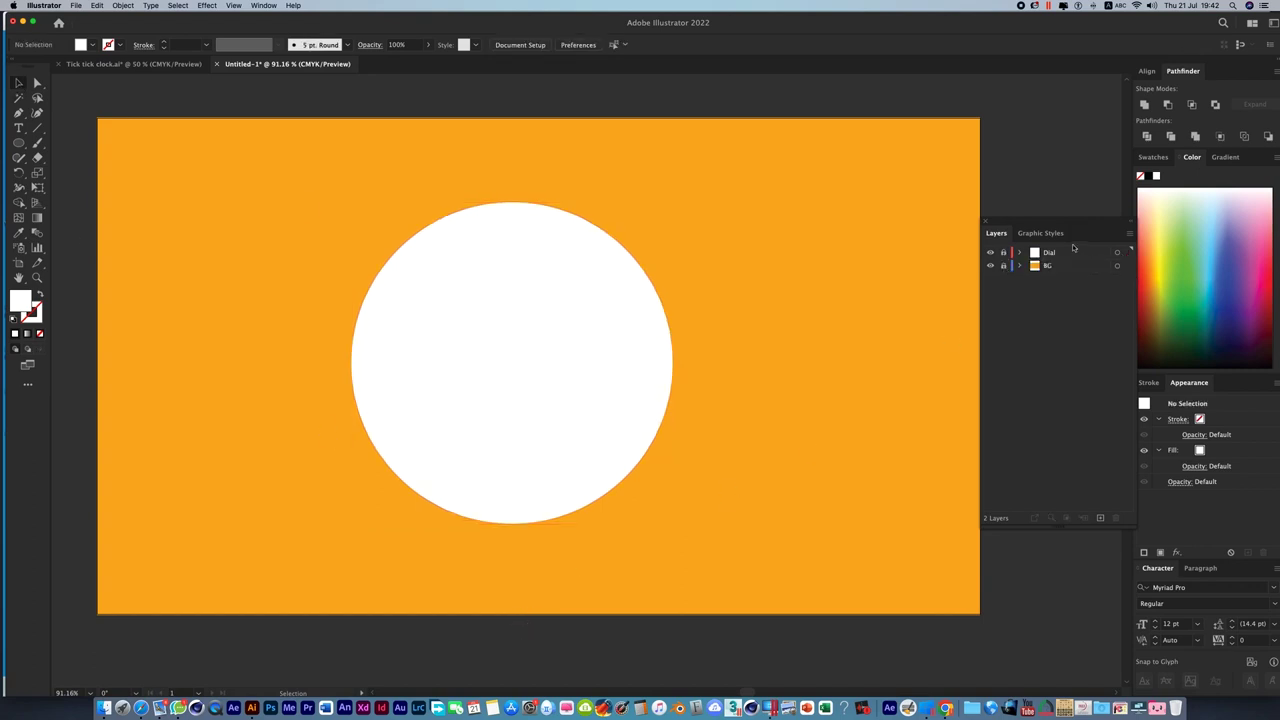
{"action": "left_click", "coordinate": [1100, 517]}
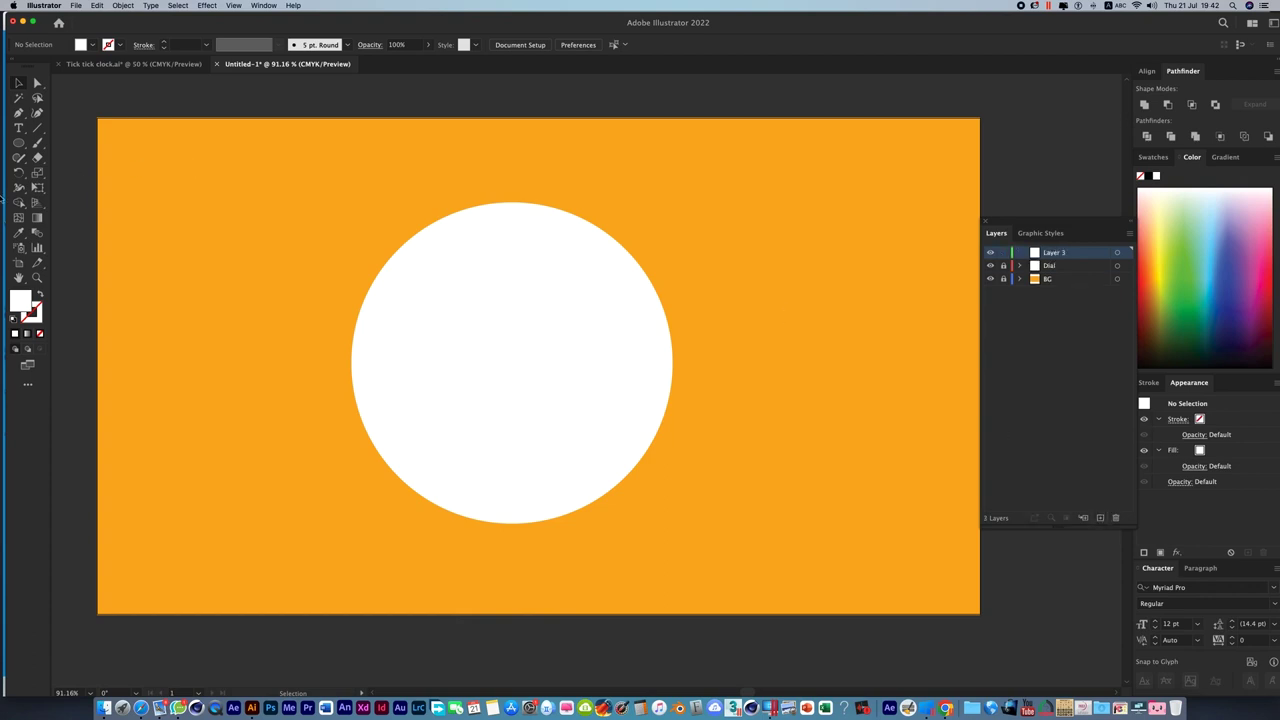
Draw a small red dot near the top of the white circle and zoom in on the dial.
{"action": "left_click", "coordinate": [24, 145]}
{"action": "left_click_drag", "start_coordinate": [513, 217], "coordinate": [517, 221]}
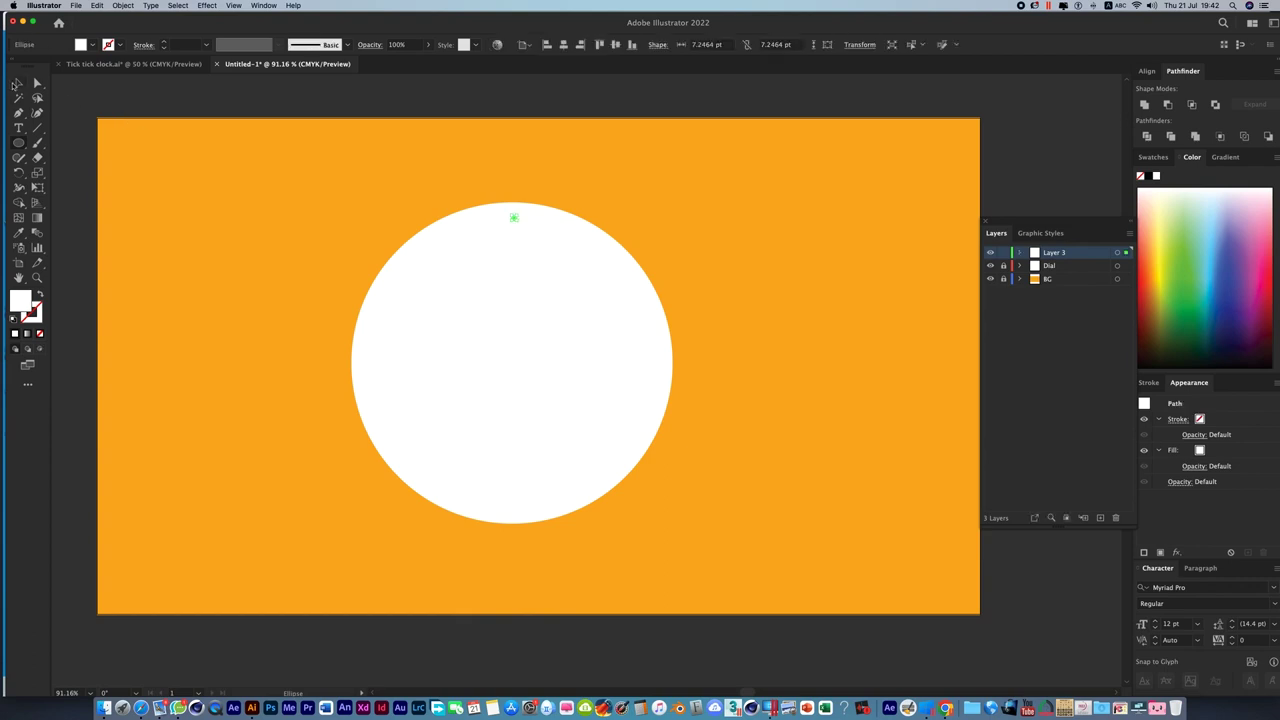
{"action": "left_click", "coordinate": [1152, 264]}
{"action": "key", "text": "super+equal"}
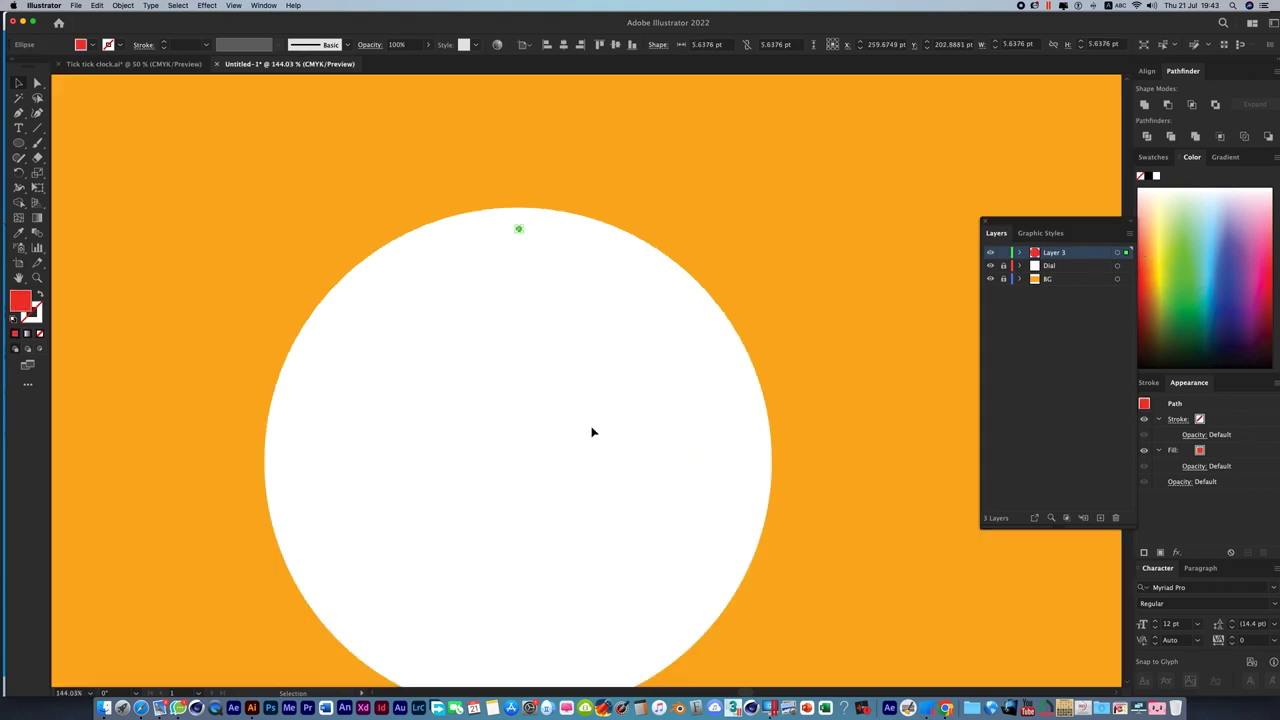
{"action": "key", "text": "super+shift+a"}
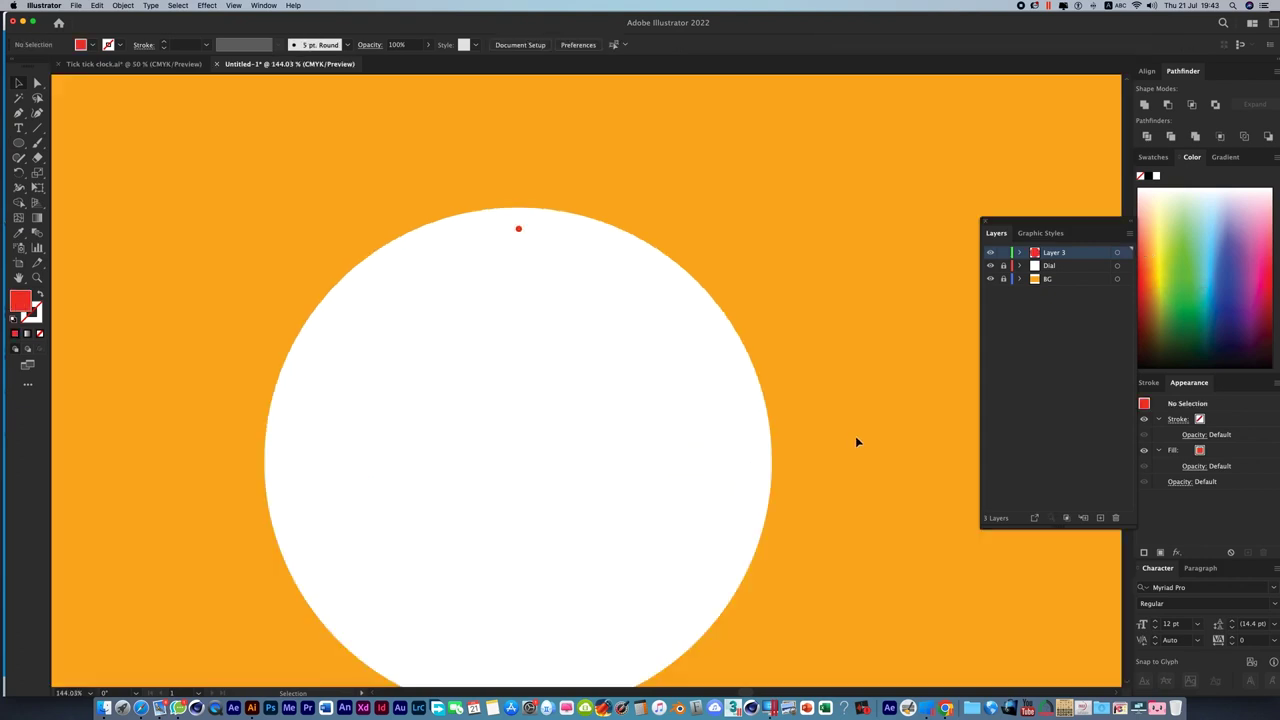
{"action": "scroll", "coordinate": [855, 435], "scroll_direction": "down", "scroll_amount": 3}
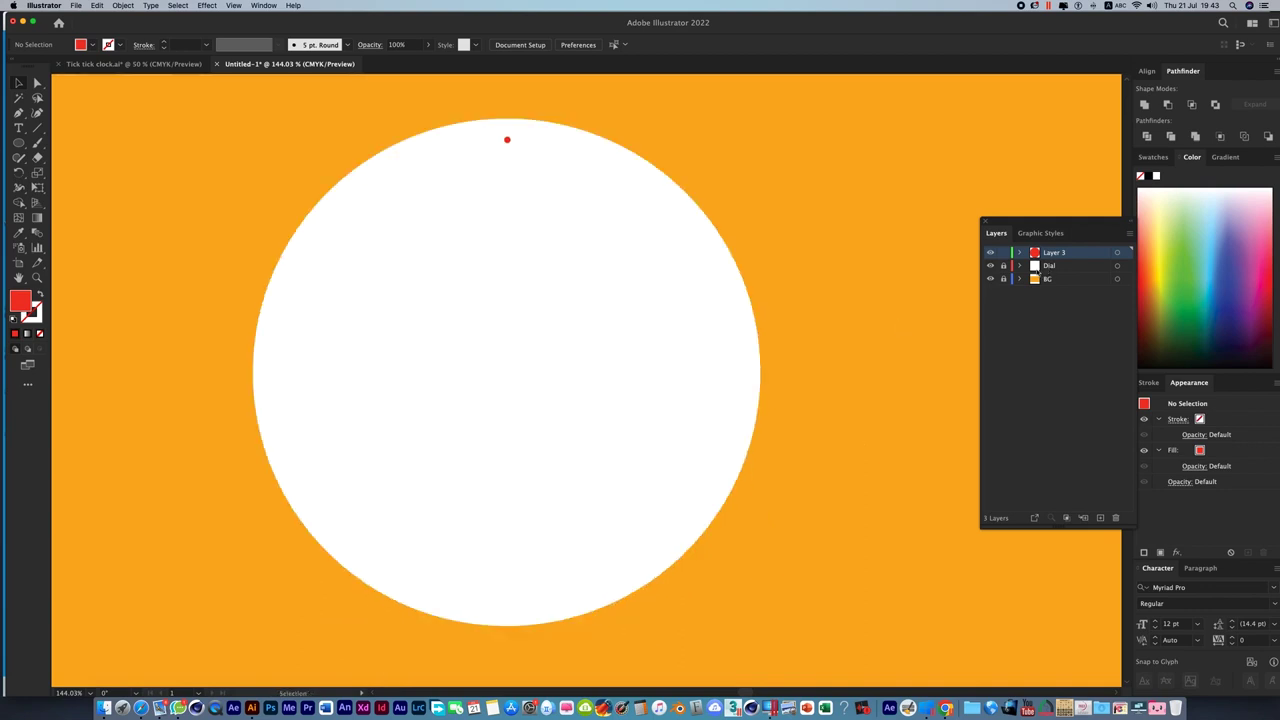
Show rulers, place vertical and horizontal guides crossing at the dial's centre, and relock Dial.
{"action": "left_click", "coordinate": [1004, 267]}
{"action": "left_click", "coordinate": [519, 362]}
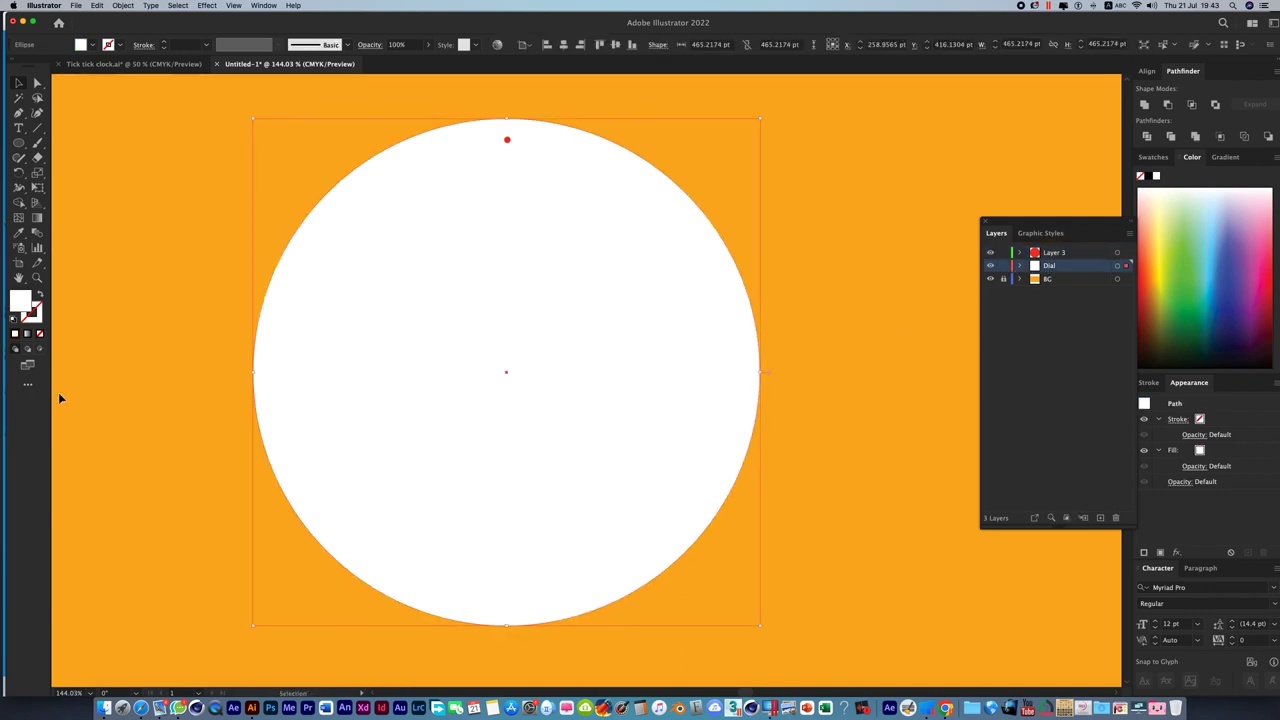
{"action": "key", "text": "super+r"}
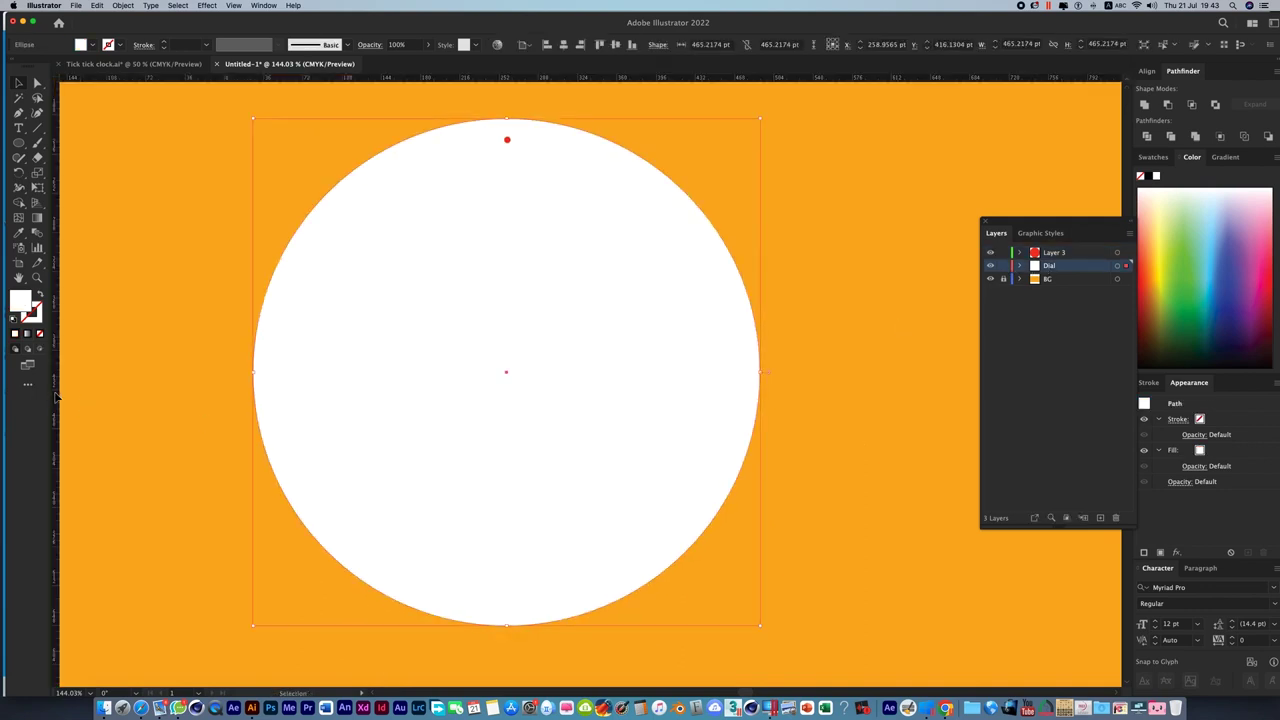
{"action": "left_click_drag", "start_coordinate": [56, 398], "coordinate": [507, 350]}
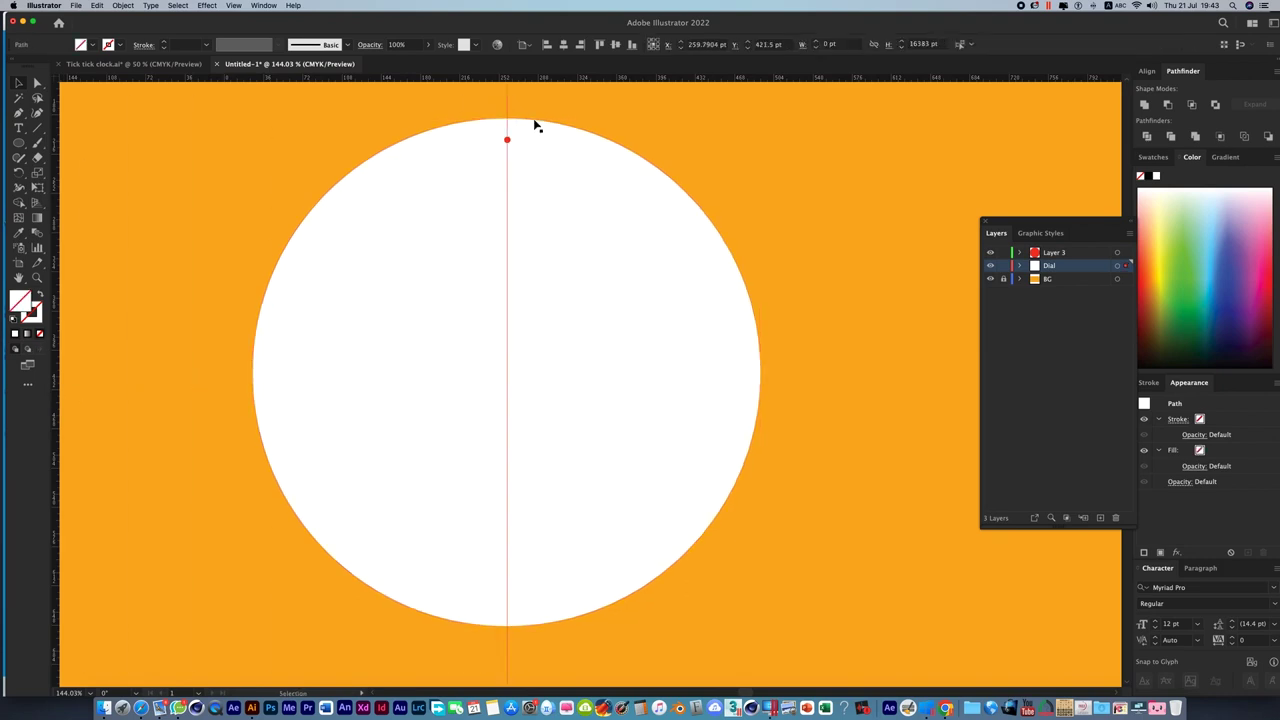
{"action": "left_click", "coordinate": [583, 303]}
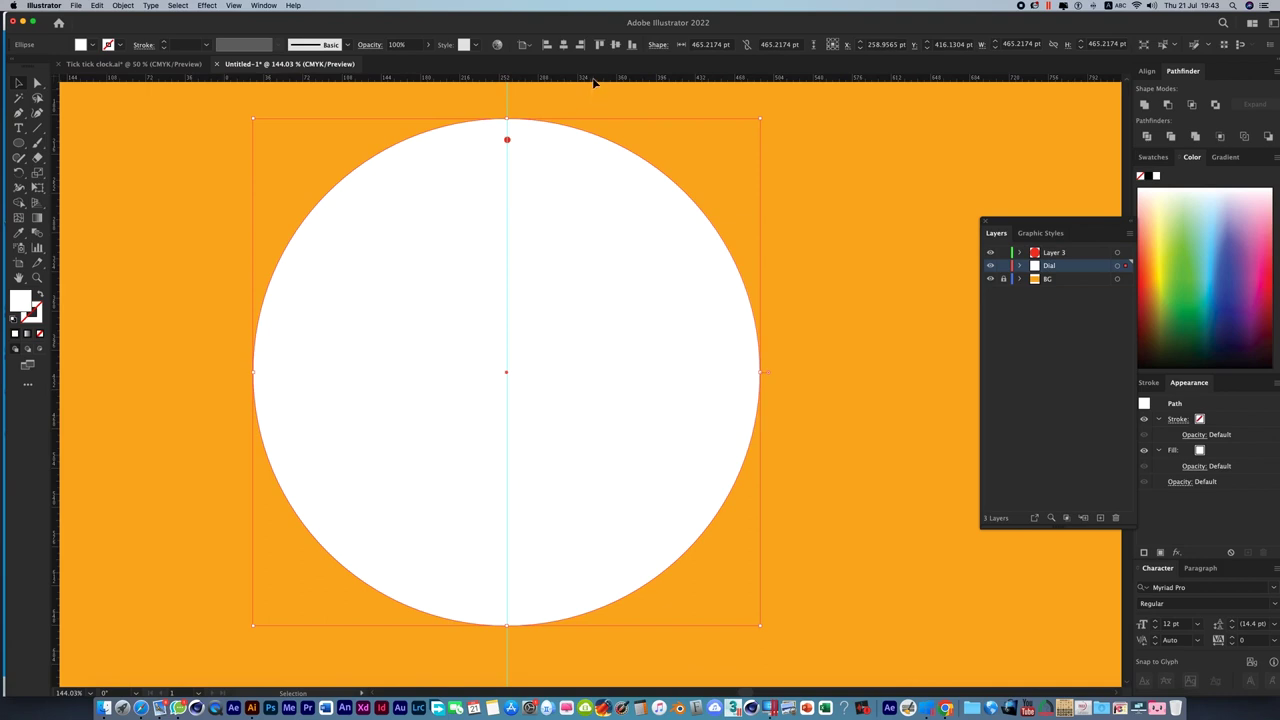
{"action": "mouse_move", "coordinate": [594, 78]}
{"action": "left_mouse_down"}
{"action": "mouse_move", "coordinate": [822, 418]}
{"action": "mouse_move", "coordinate": [772, 371]}
{"action": "left_mouse_up"}
{"action": "left_click", "coordinate": [1003, 368]}
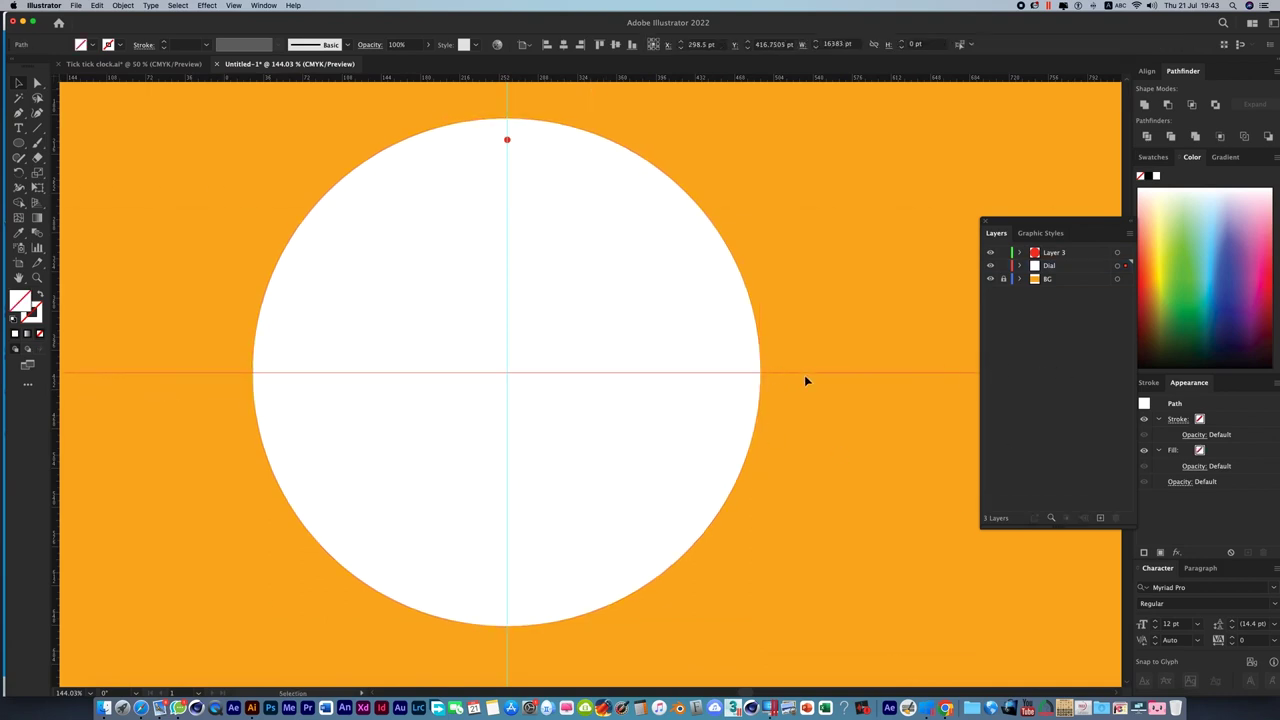
{"action": "left_click", "coordinate": [1004, 277]}
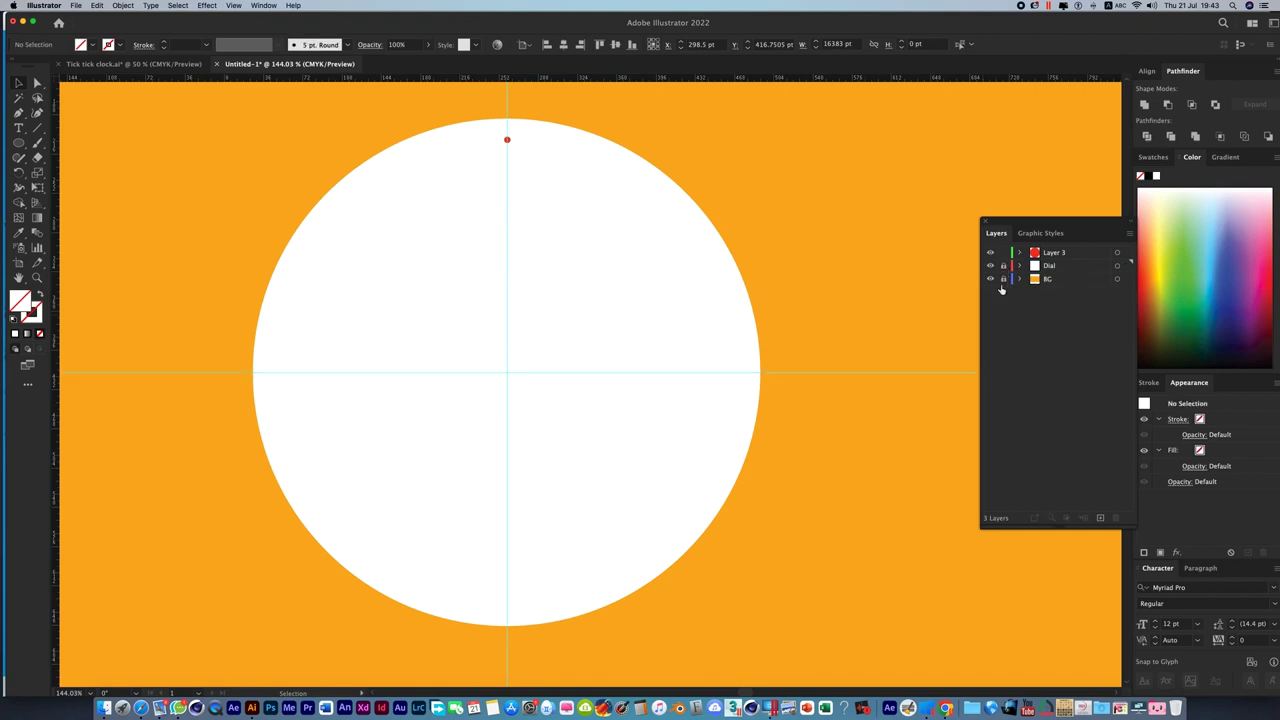
Draw a small red dot at the dial's top and rotate a copy by 360/60 around the centre.
{"action": "left_click_drag", "start_coordinate": [505, 138], "coordinate": [508, 142]}
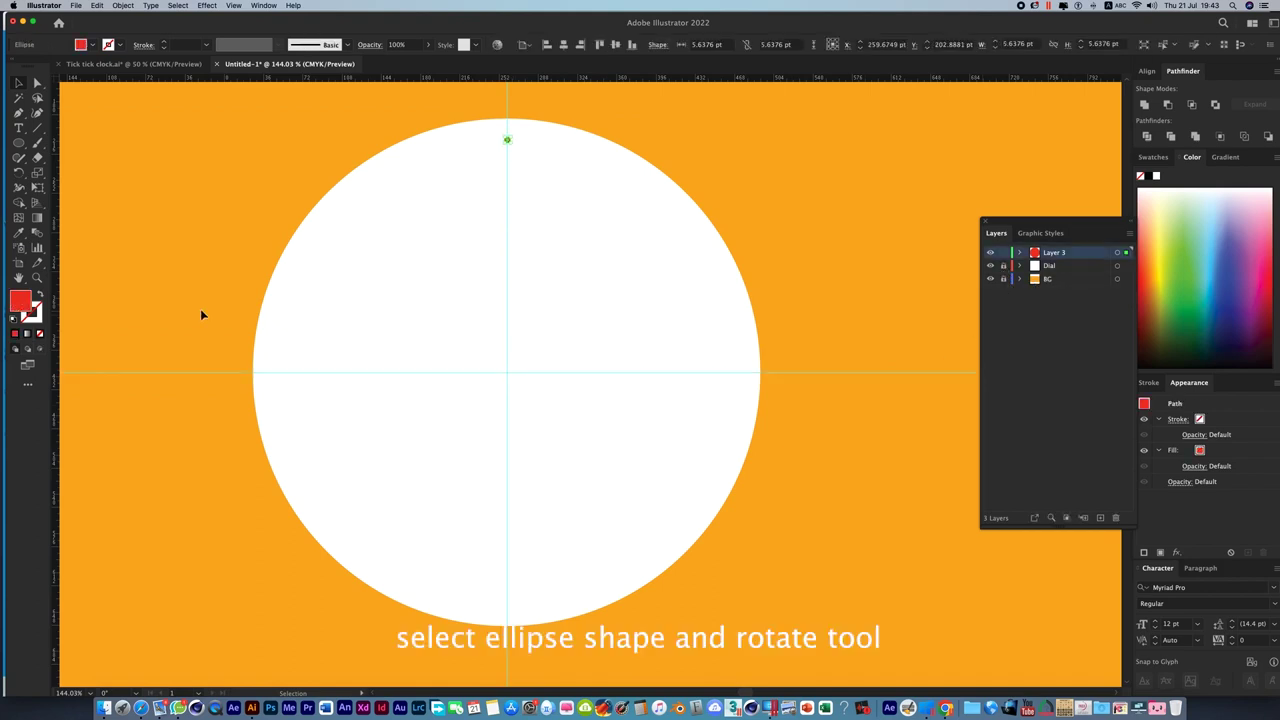
{"action": "key", "text": "r"}
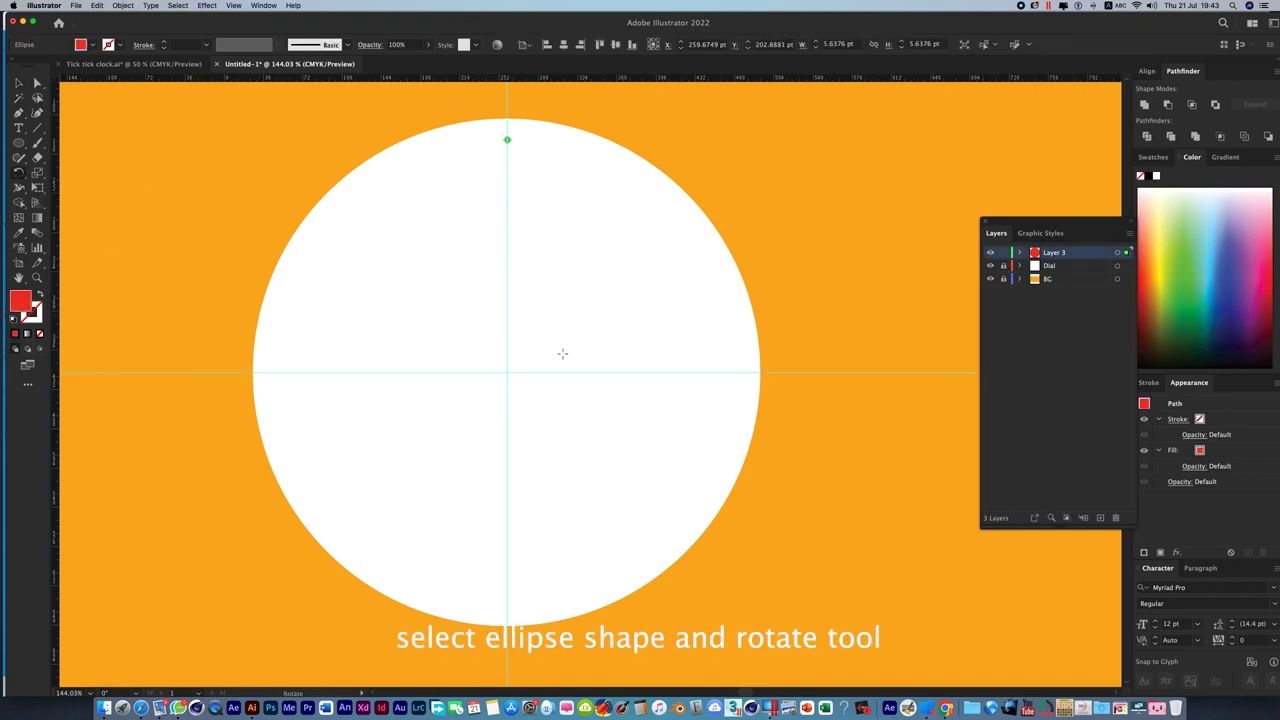
{"action": "left_click", "coordinate": [507, 373], "text": "alt"}
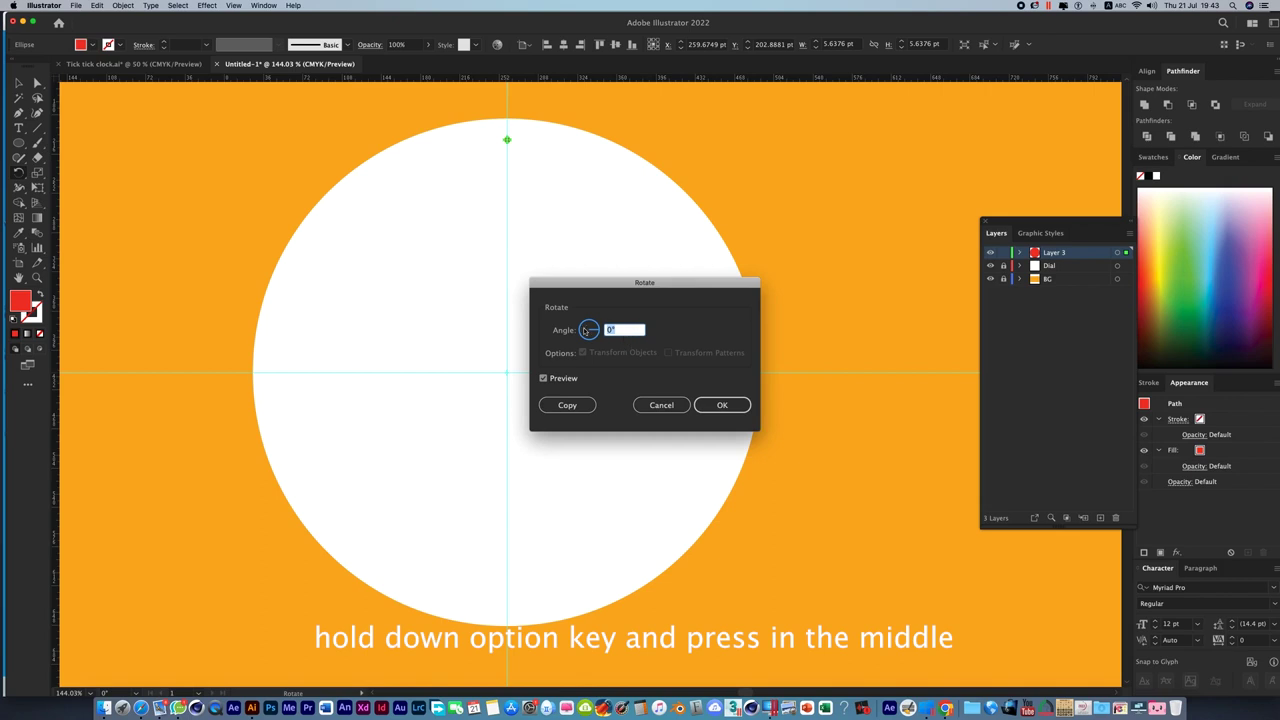
{"action": "type", "text": "360/"}
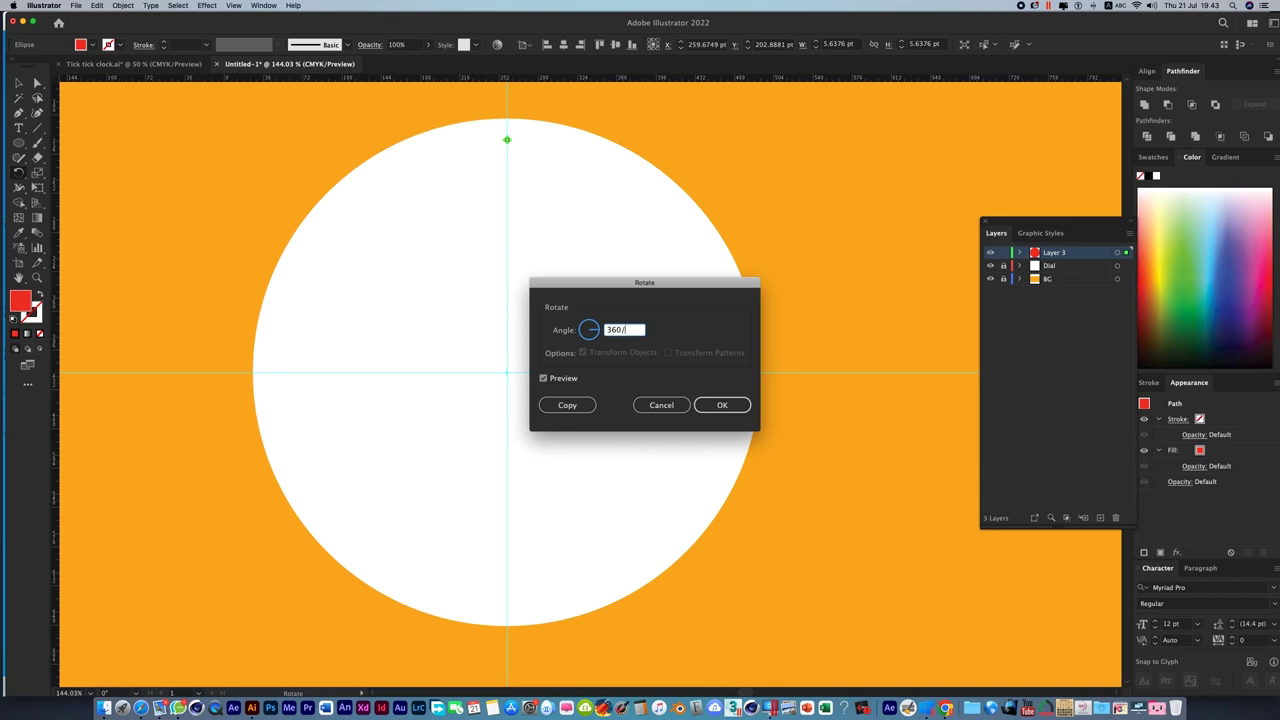
{"action": "type", "text": "60"}
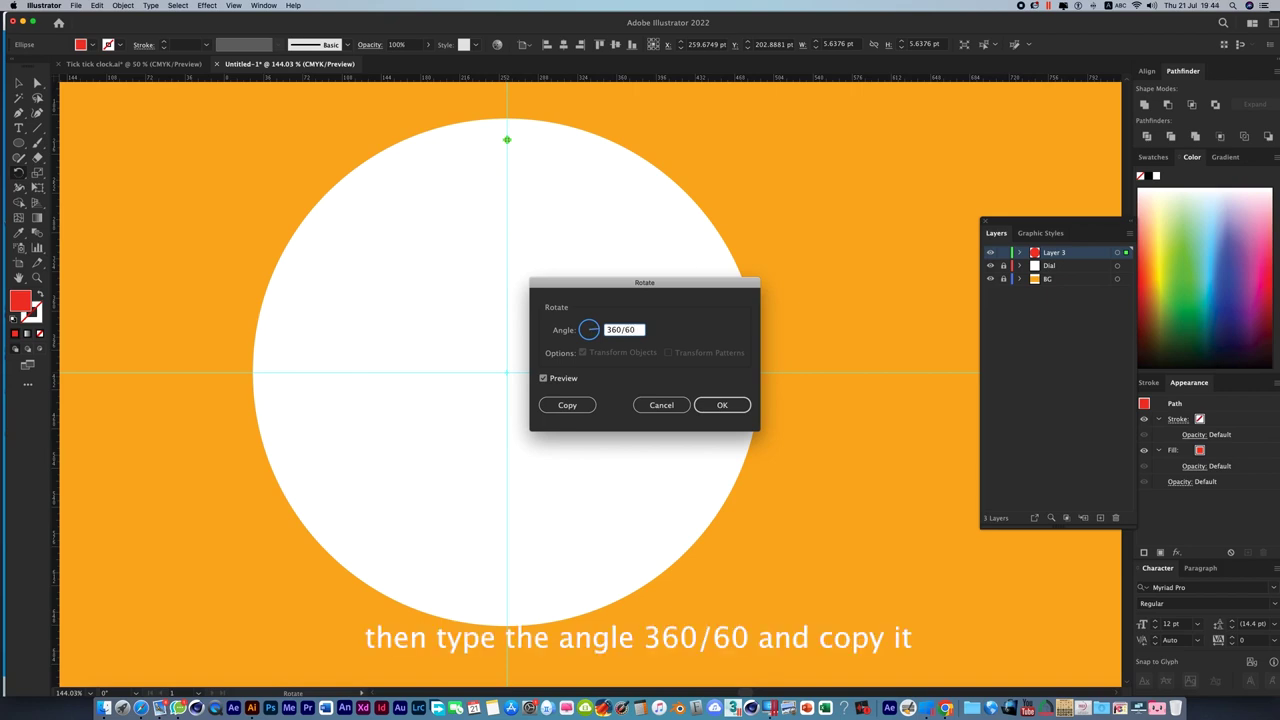
{"action": "left_click", "coordinate": [587, 407]}
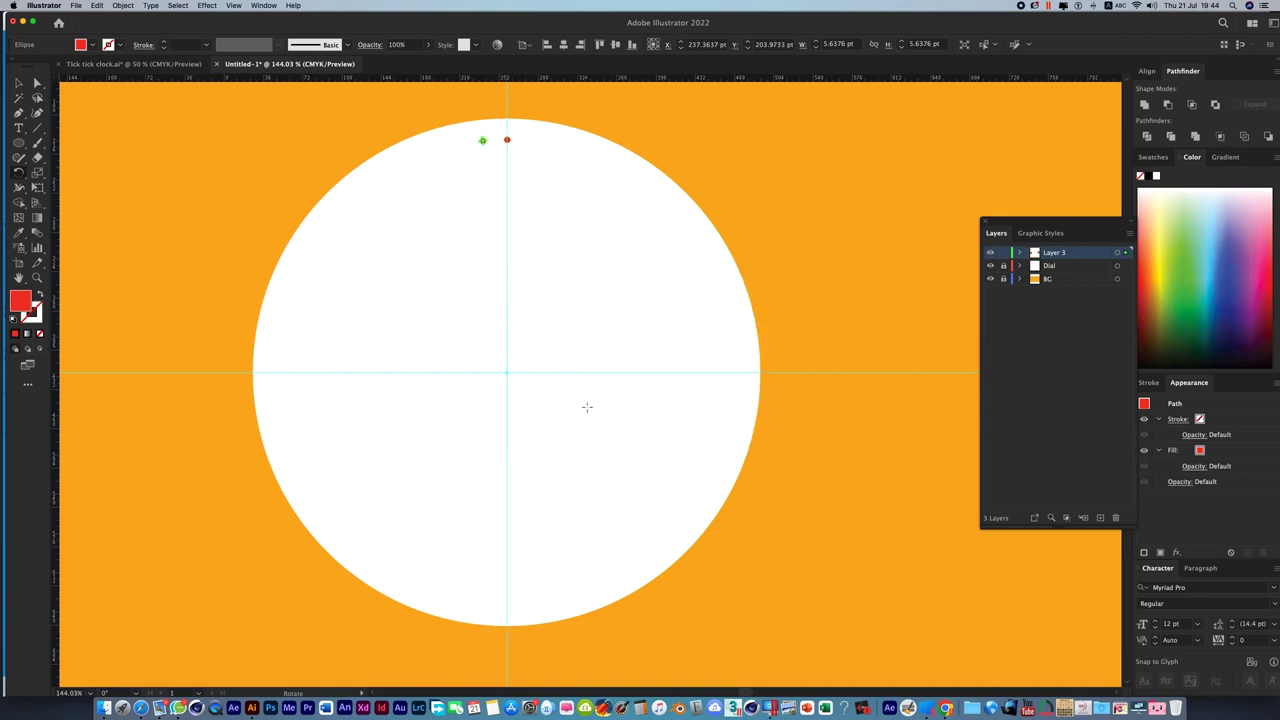
Repeat the rotated copy with Cmd+D until 60 red dots ring the dial.
{"action": "key", "text": "v"}
{"action": "key", "text": "super+d"}
{"action": "key", "text": "super+d"}
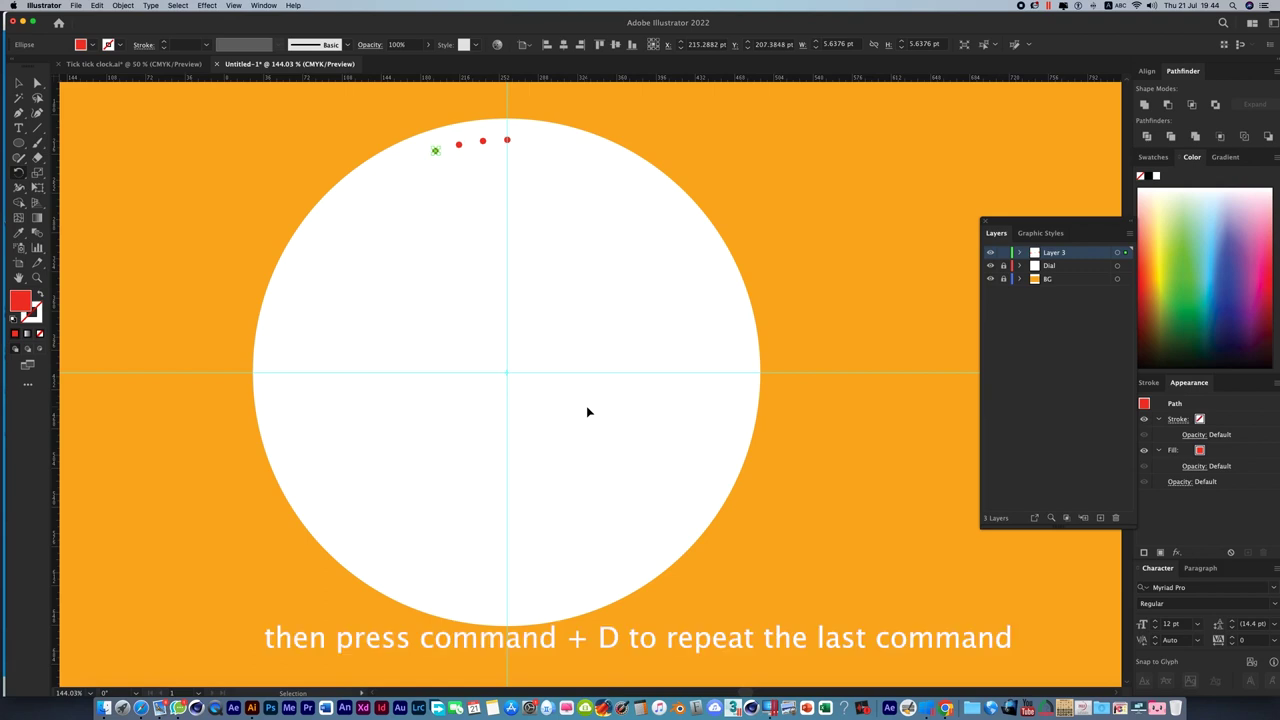
{"action": "key", "text": "super+d"}
{"action": "key", "text": "super+d"}
{"action": "key", "text": "super+d"}
{"action": "key", "text": "super+d"}
{"action": "key", "text": "super+d"}
{"action": "key", "text": "super+d"}
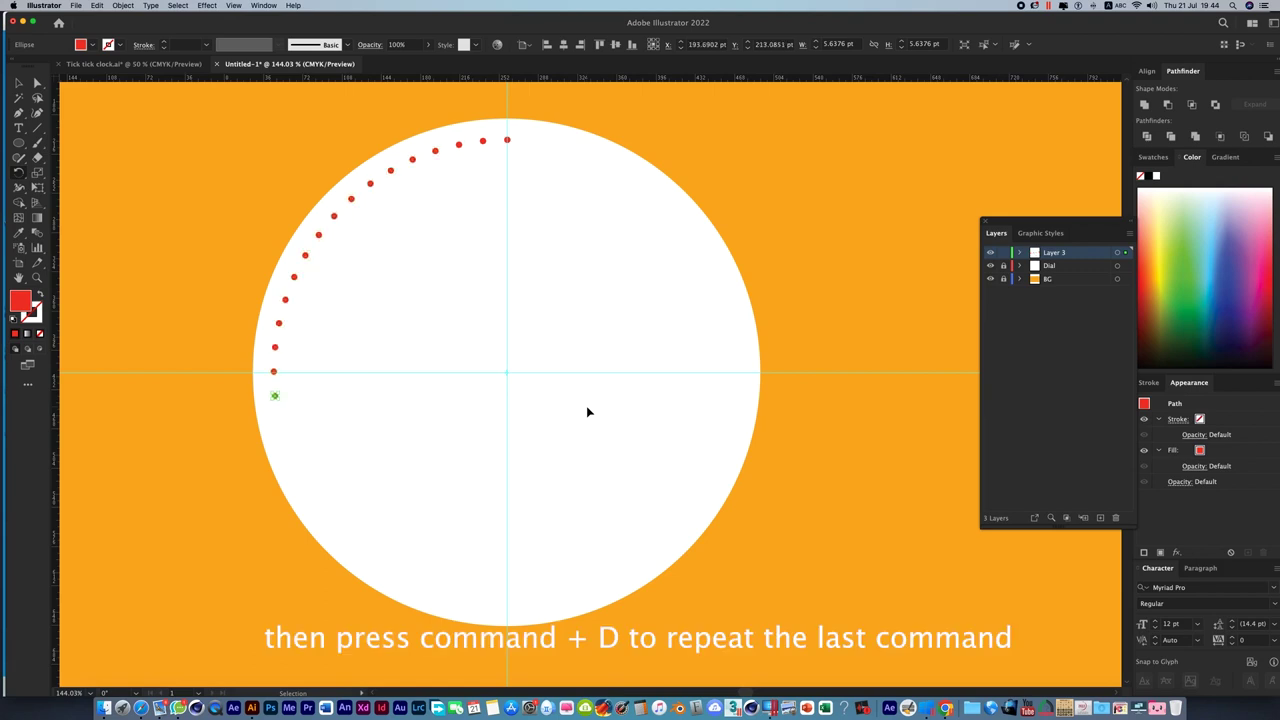
{"action": "key", "text": "super+d"}
{"action": "key", "text": "super+d"}
{"action": "key", "text": "super+d"}
{"action": "key", "text": "super+d"}
{"action": "key", "text": "super+d"}
{"action": "key", "text": "super+d"}
{"action": "key", "text": "super+d"}
{"action": "key", "text": "super+d"}
{"action": "key", "text": "super+d"}
{"action": "key", "text": "super+d"}
{"action": "key", "text": "super+d"}
{"action": "key", "text": "super+d"}
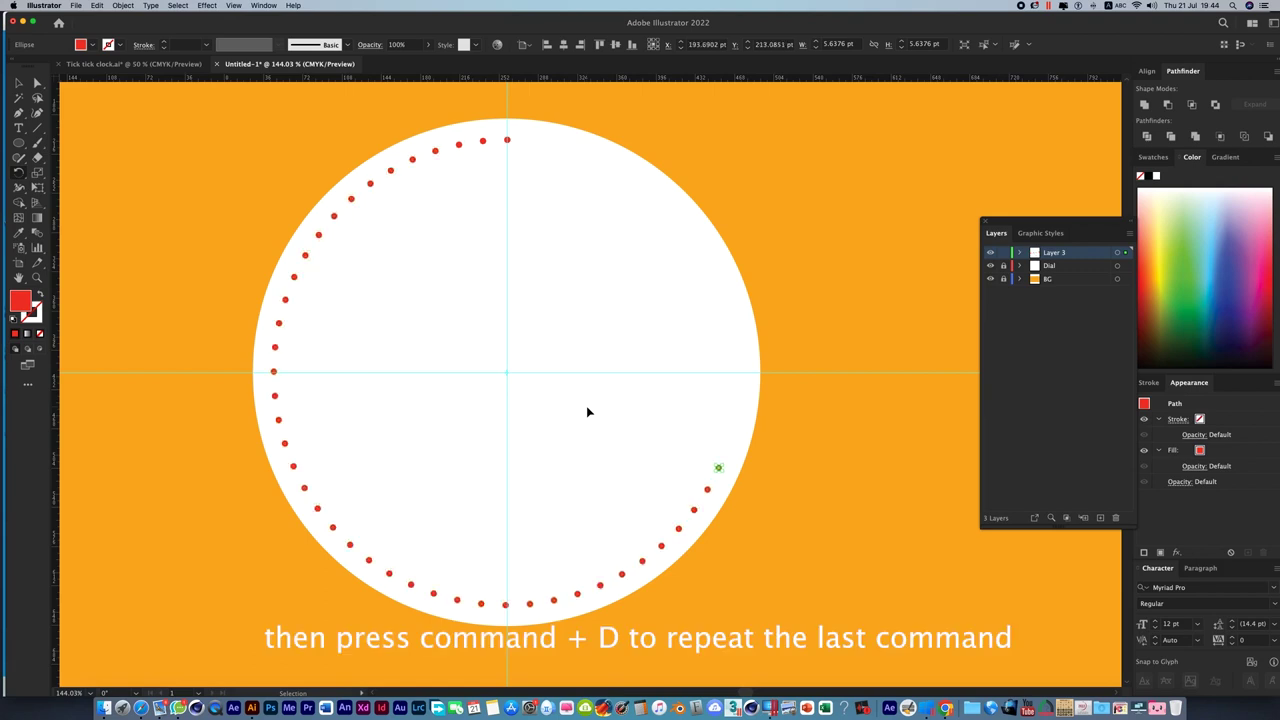
{"action": "key", "text": "super+d"}
{"action": "key", "text": "super+d"}
{"action": "key", "text": "super+d"}
{"action": "key", "text": "super+d"}
{"action": "key", "text": "super+d"}
{"action": "key", "text": "super+d"}
{"action": "key", "text": "super+d"}
{"action": "key", "text": "super+d"}
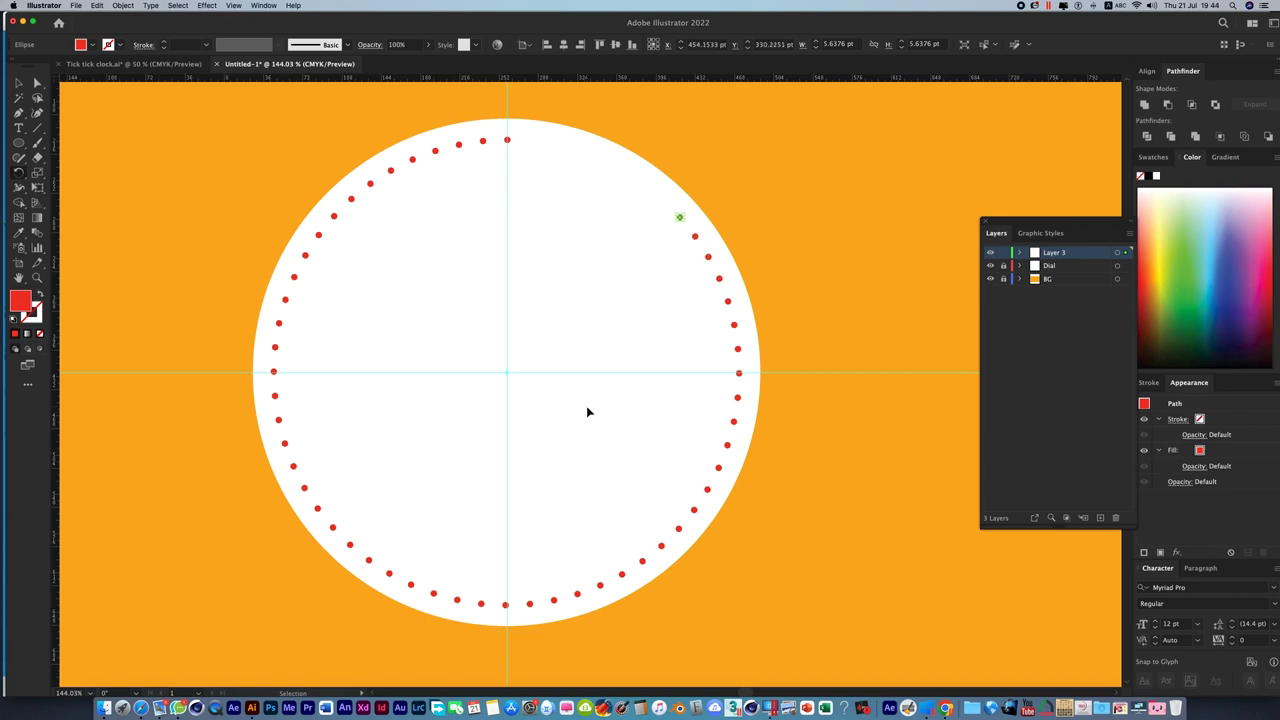
{"action": "key", "text": "super+d"}
{"action": "key", "text": "super+d"}
{"action": "key", "text": "super+d"}
{"action": "key", "text": "super+d"}
{"action": "key", "text": "super+d"}
{"action": "key", "text": "super+d"}
{"action": "key", "text": "super+d"}
{"action": "left_click", "coordinate": [24, 82]}
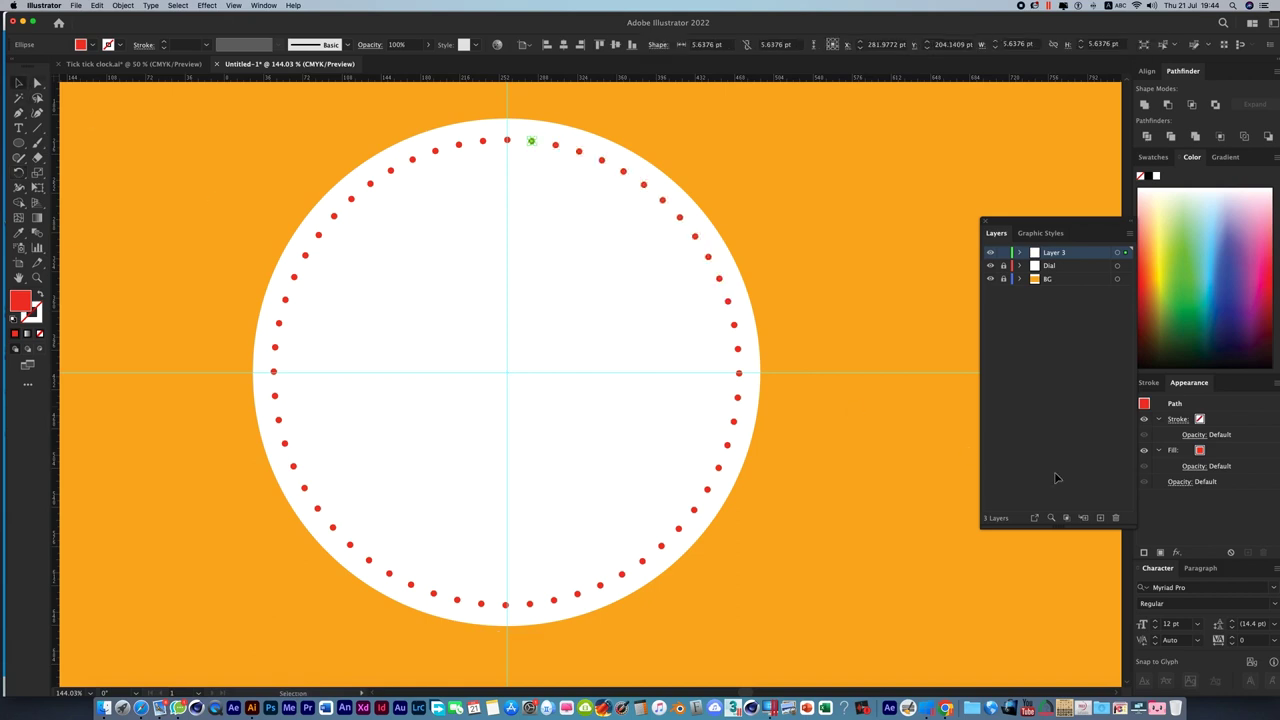
{"action": "left_click", "coordinate": [984, 601]}
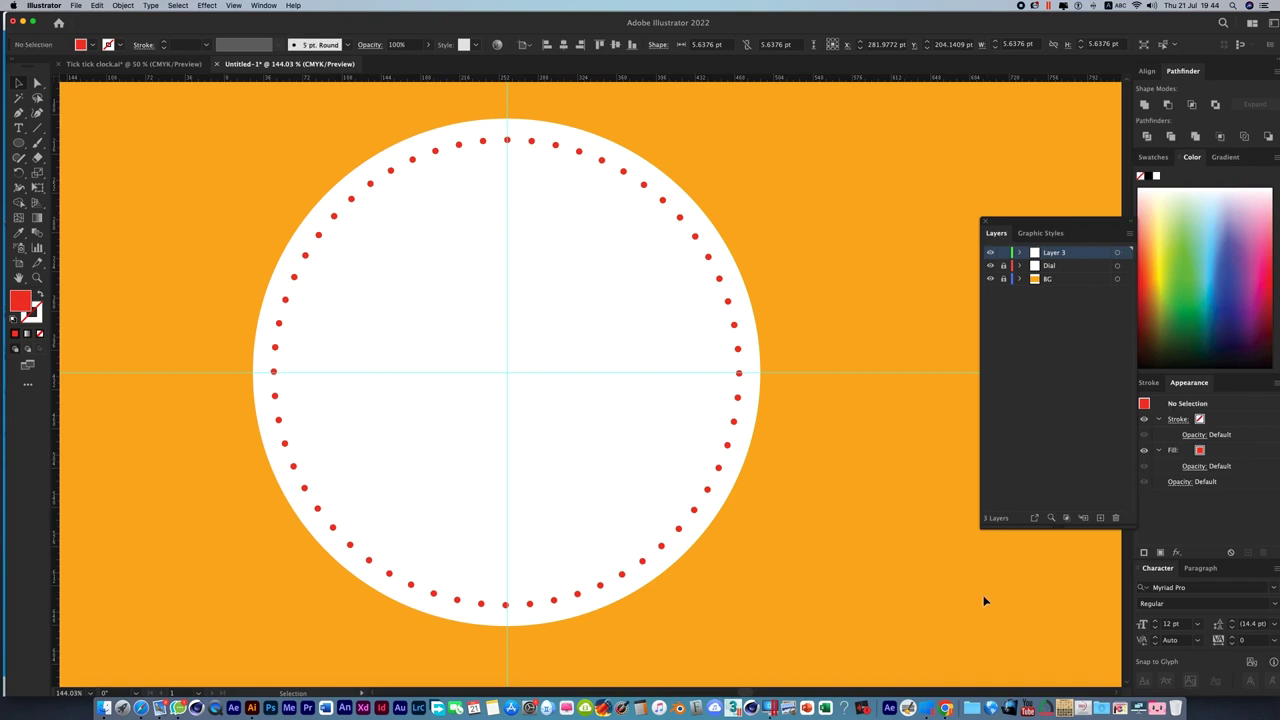
Add a new Layer 4 above the existing layers.
{"action": "left_click", "coordinate": [1066, 264]}
{"action": "left_click", "coordinate": [1074, 253]}
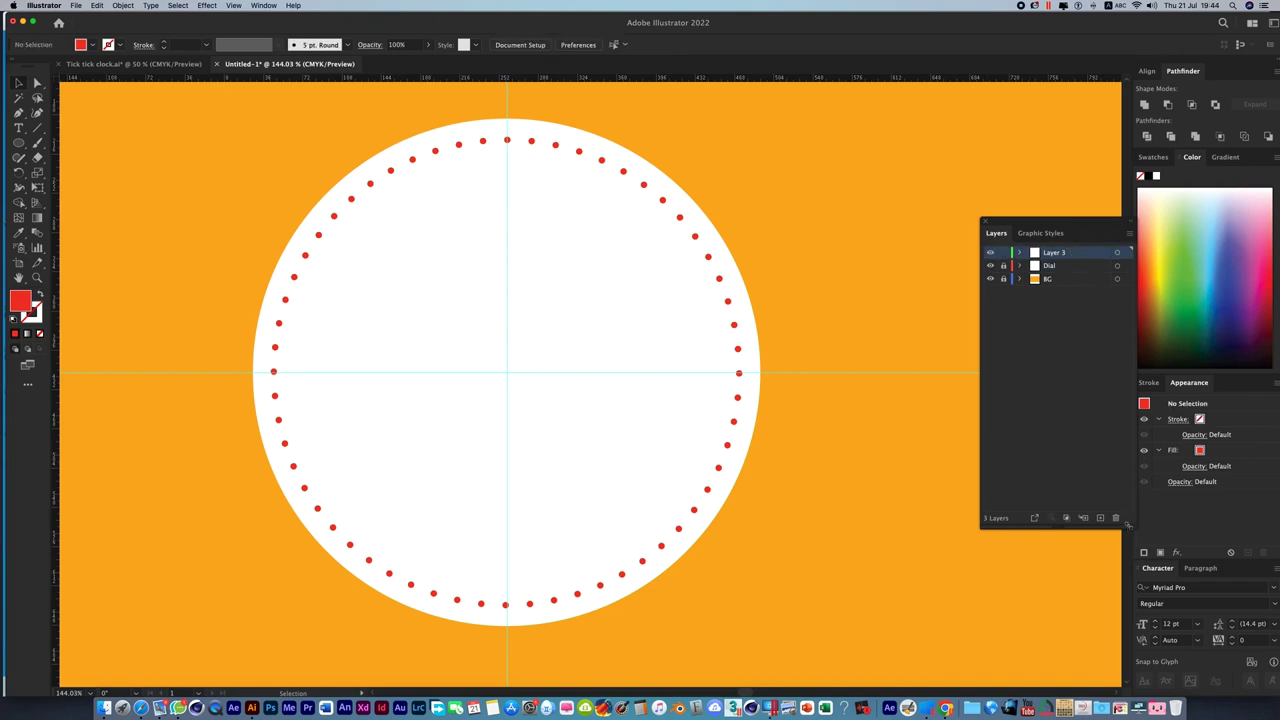
{"action": "left_click", "coordinate": [1100, 517]}
Zoom in on the dial's top and copy the top red dot, pasting it in place.
{"action": "key", "text": "z"}
{"action": "left_click_drag", "start_coordinate": [490, 86], "coordinate": [626, 271]}
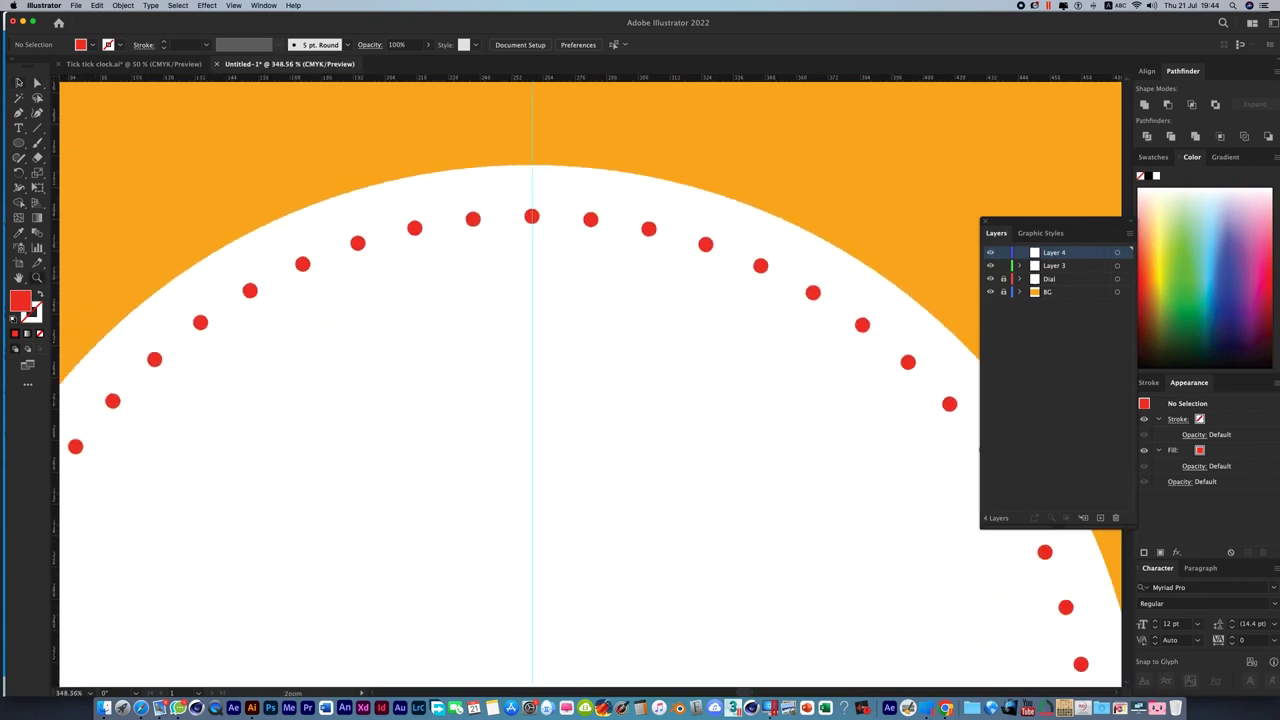
{"action": "left_click", "coordinate": [19, 83]}
{"action": "left_click", "coordinate": [533, 219]}
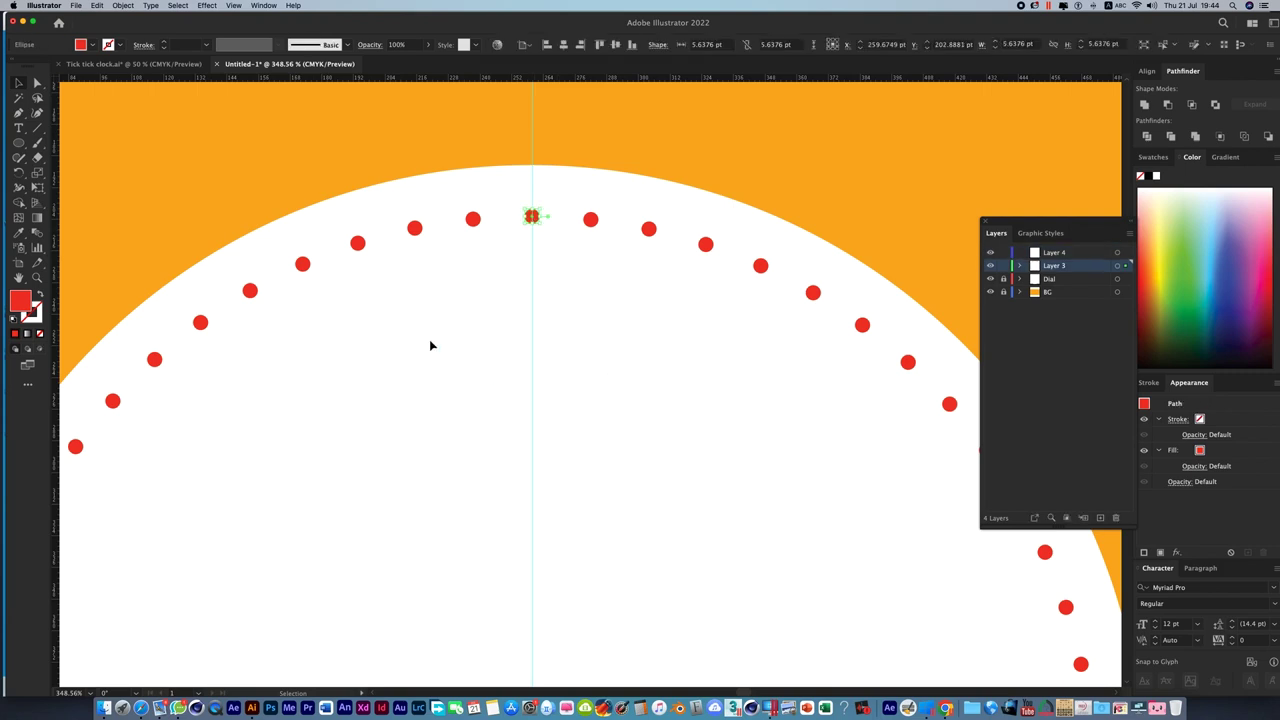
{"action": "left_click", "coordinate": [97, 6]}
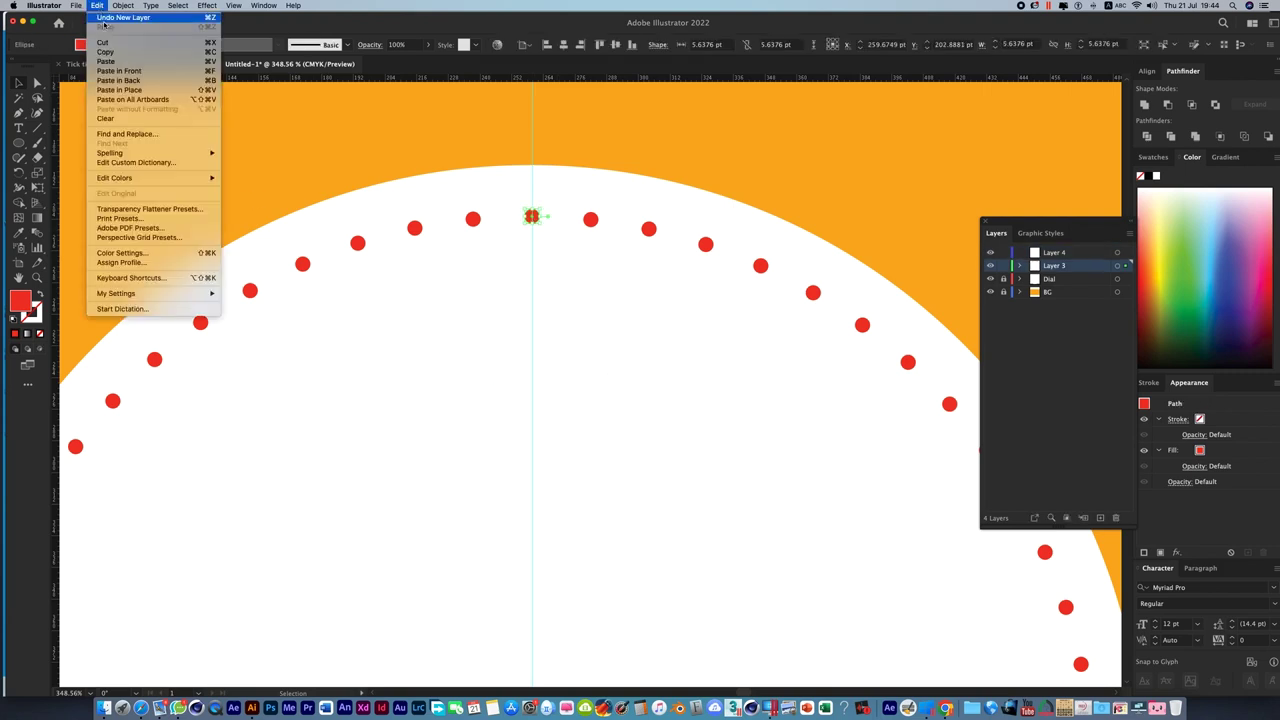
{"action": "left_click", "coordinate": [106, 52]}
{"action": "left_click", "coordinate": [97, 5]}
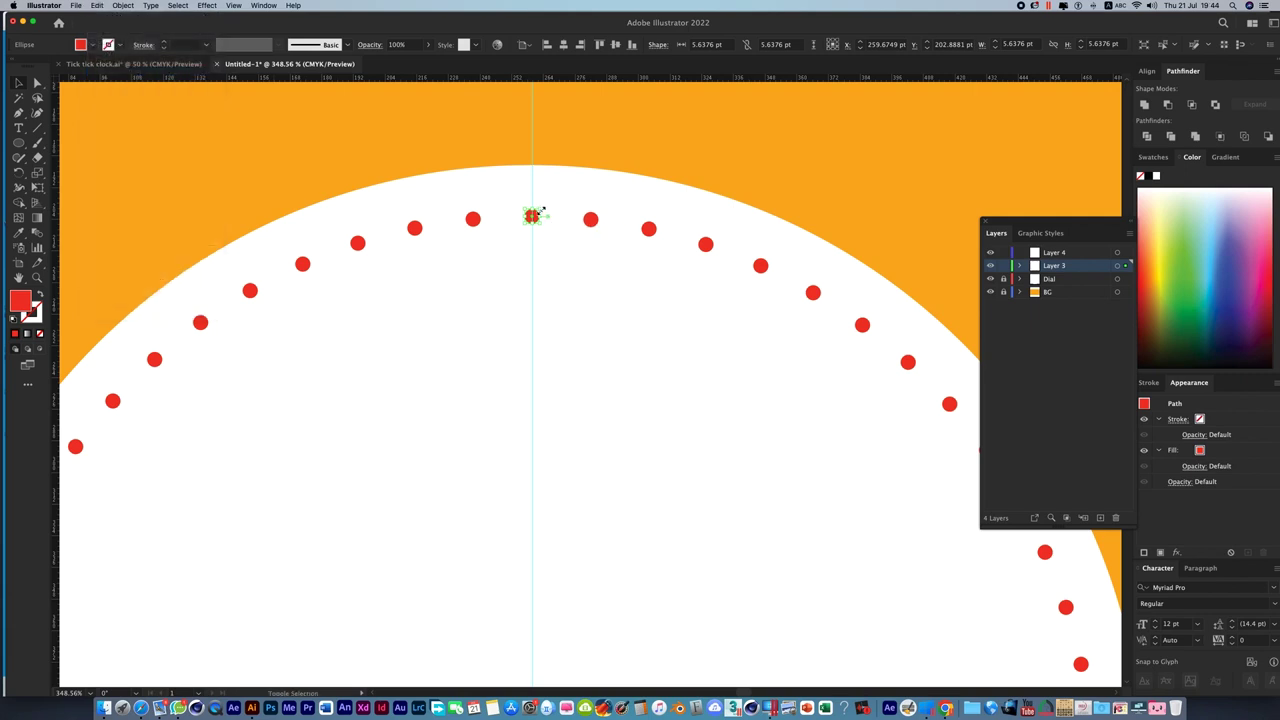
Enlarge the pasted top dot to about 12.28 pt and fill it black.
{"action": "left_click_drag", "start_coordinate": [543, 210], "coordinate": [546, 203]}
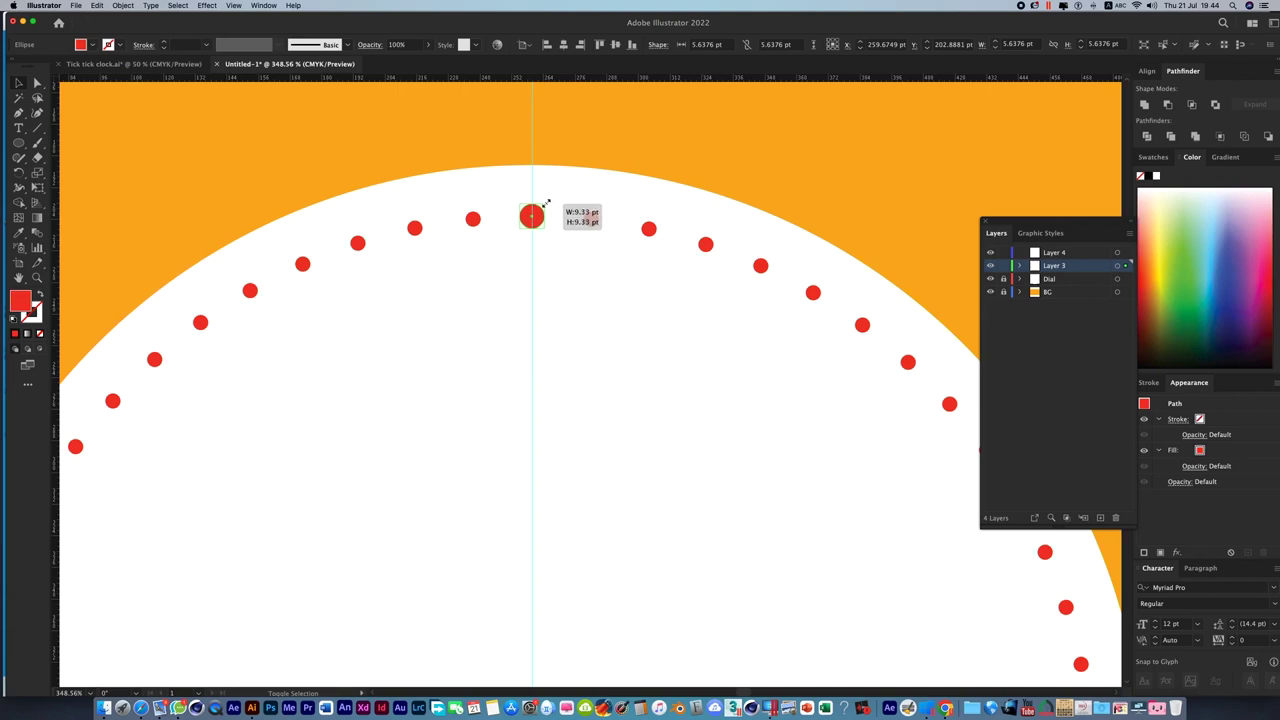
{"action": "left_click_drag", "start_coordinate": [546, 203], "coordinate": [544, 206]}
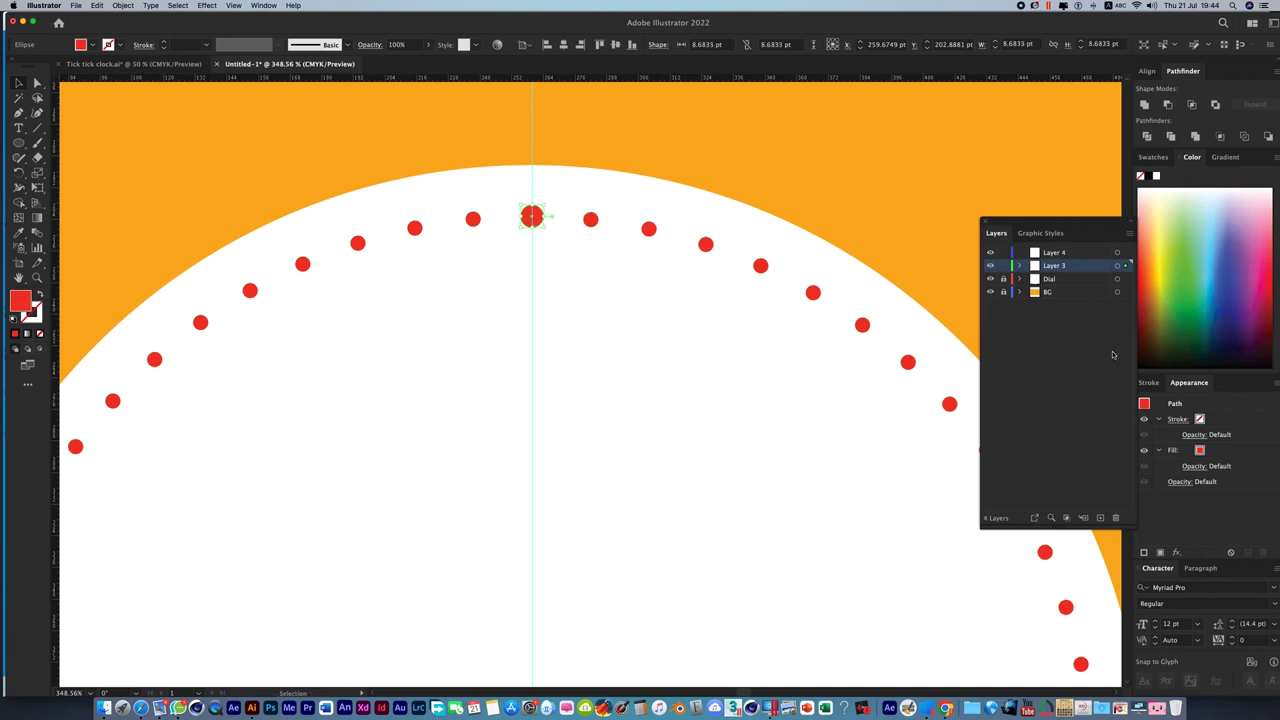
{"action": "left_click", "coordinate": [1148, 177]}
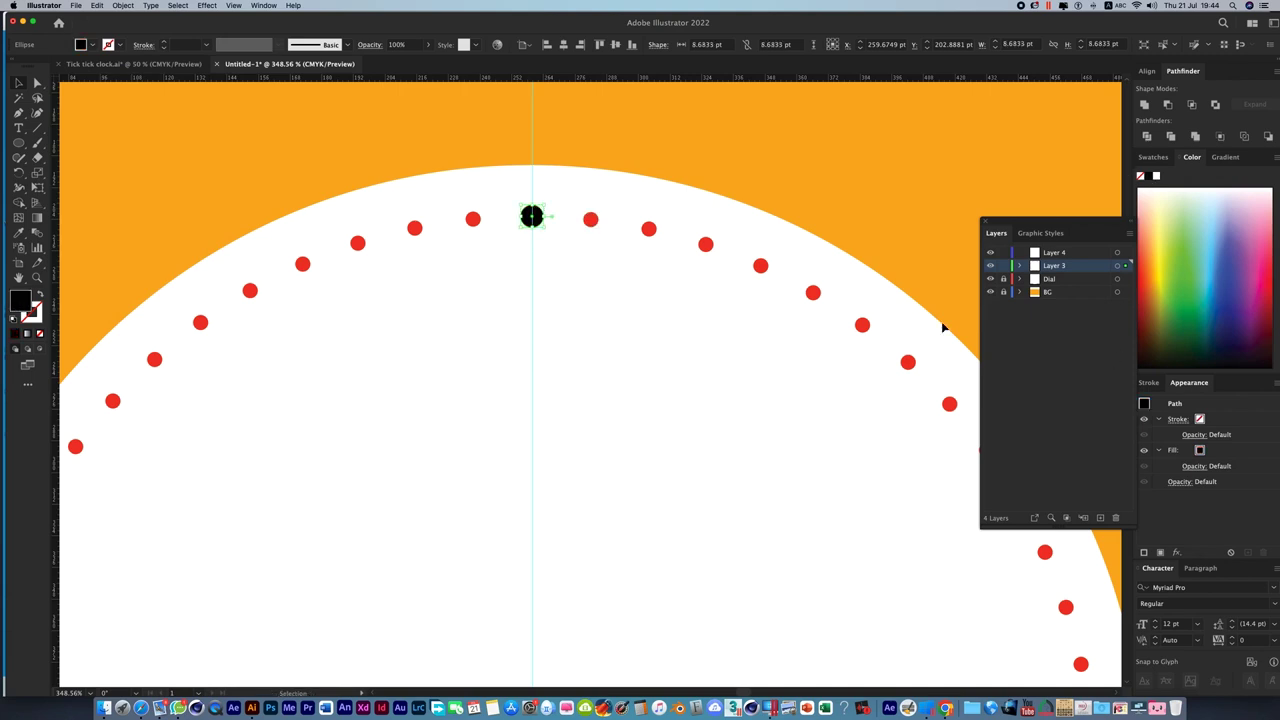
{"action": "key", "text": "a"}
{"action": "key", "text": "super+0"}
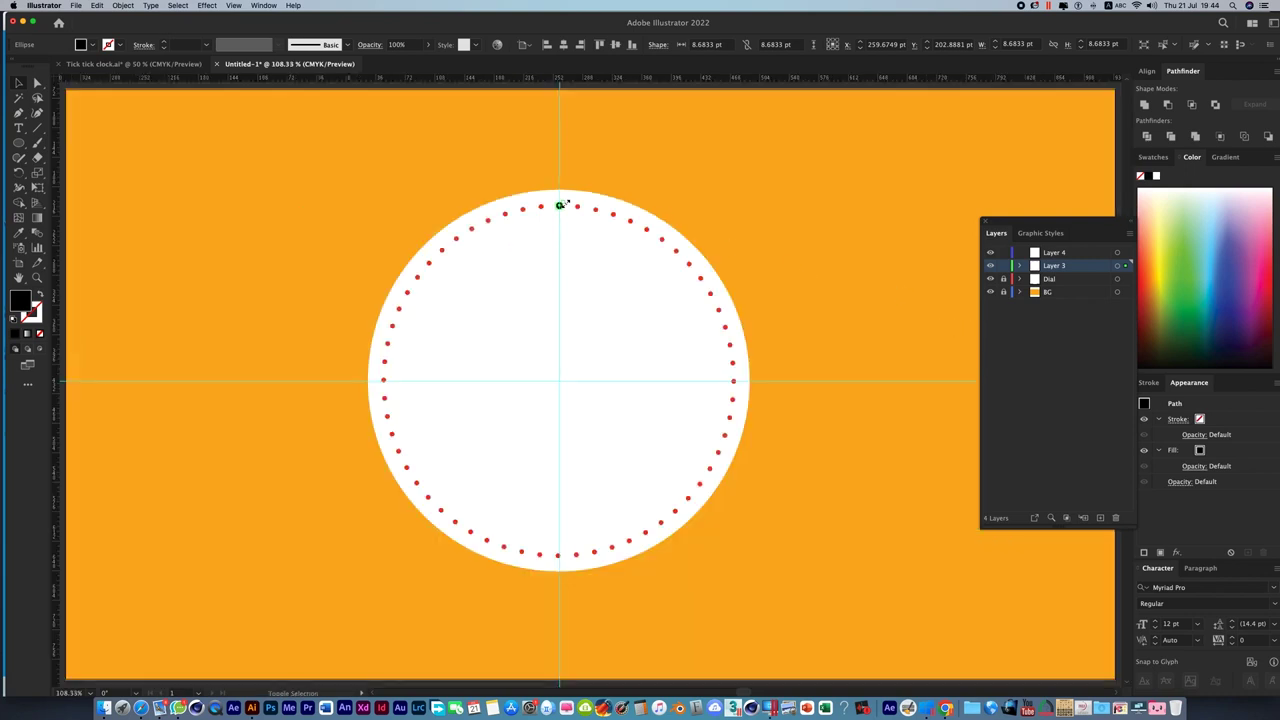
{"action": "left_click_drag", "start_coordinate": [563, 204], "coordinate": [571, 208]}
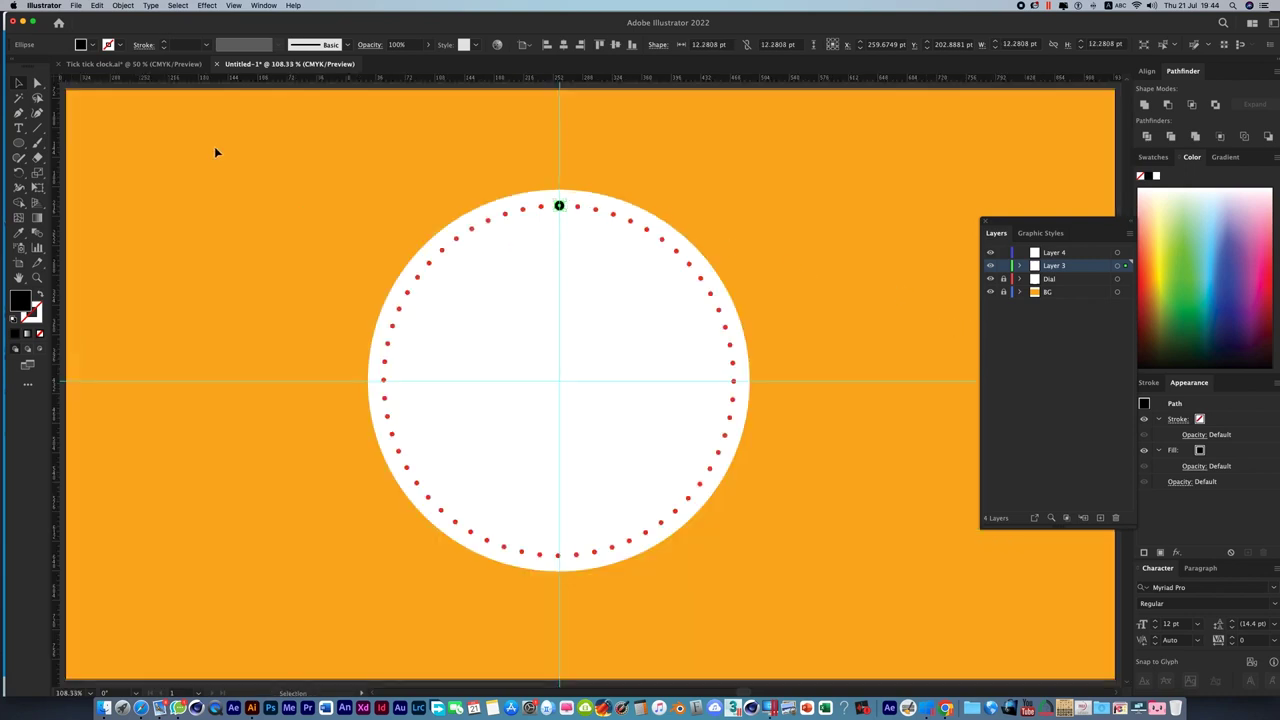
{"action": "left_click", "coordinate": [616, 230]}
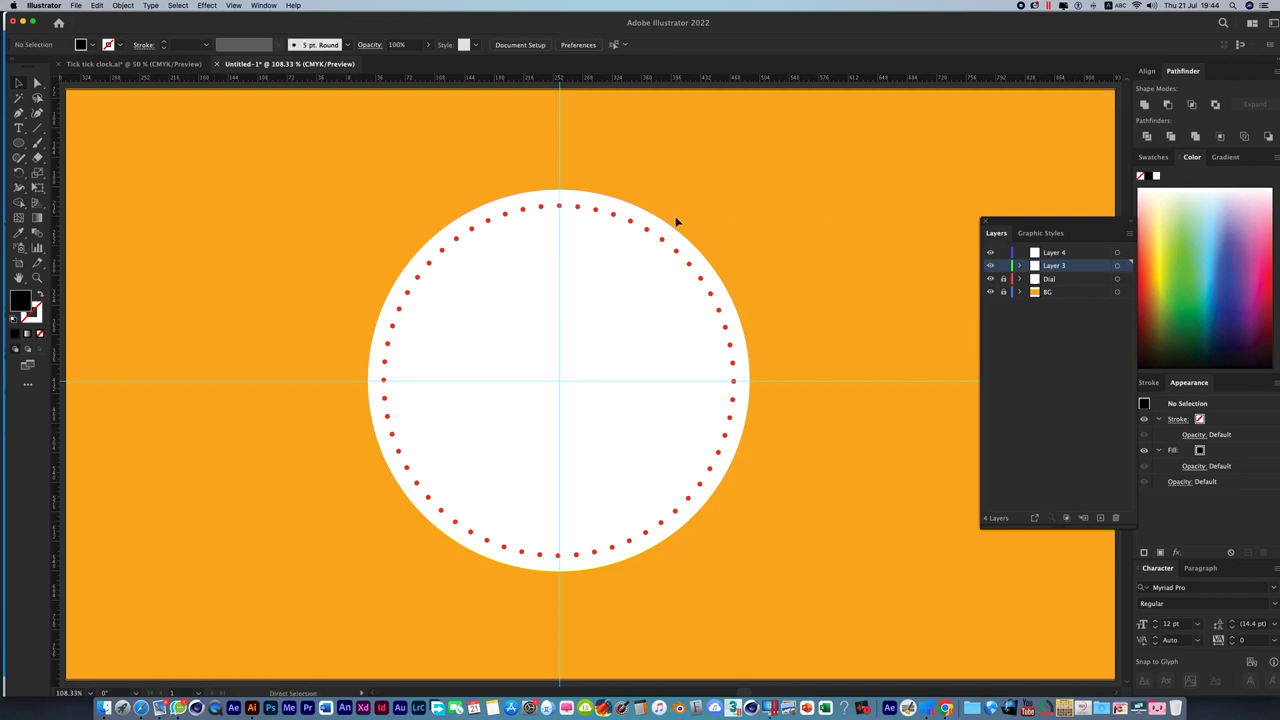
Move the black top dot into Layer 4 and select it.
{"action": "left_click", "coordinate": [1047, 253]}
{"action": "left_click", "coordinate": [1117, 252]}
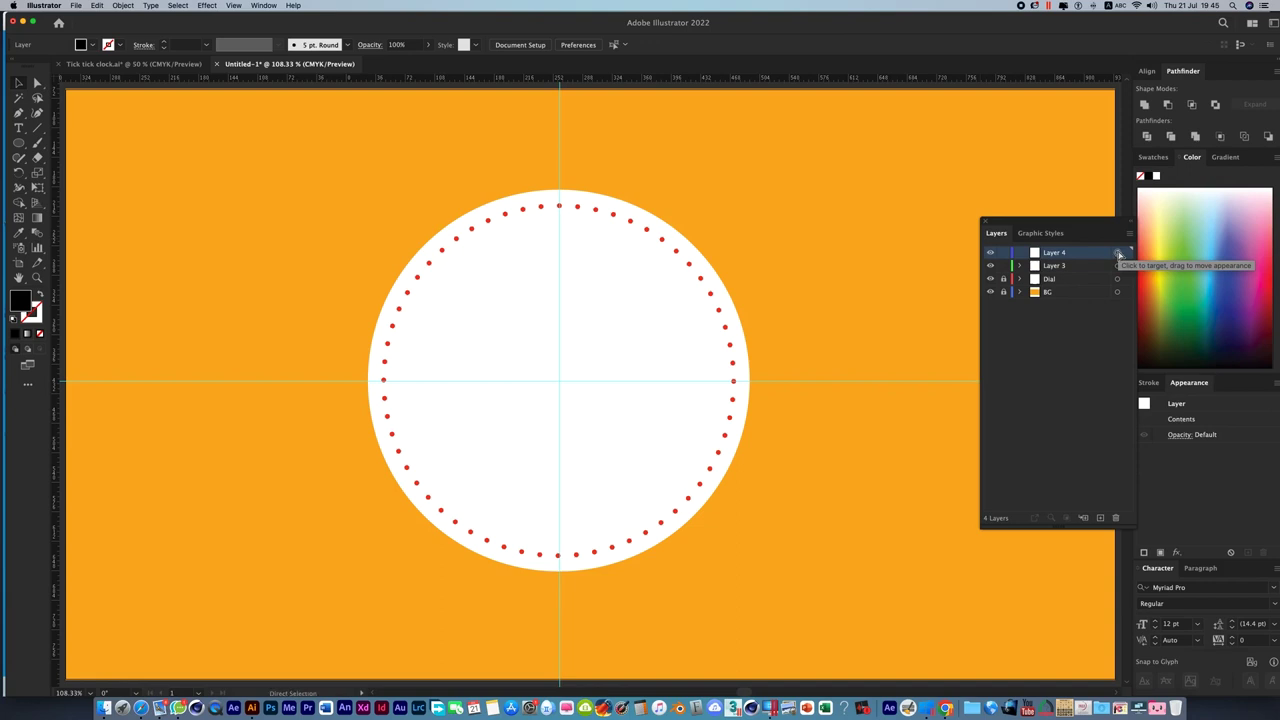
{"action": "key", "text": "super+f"}
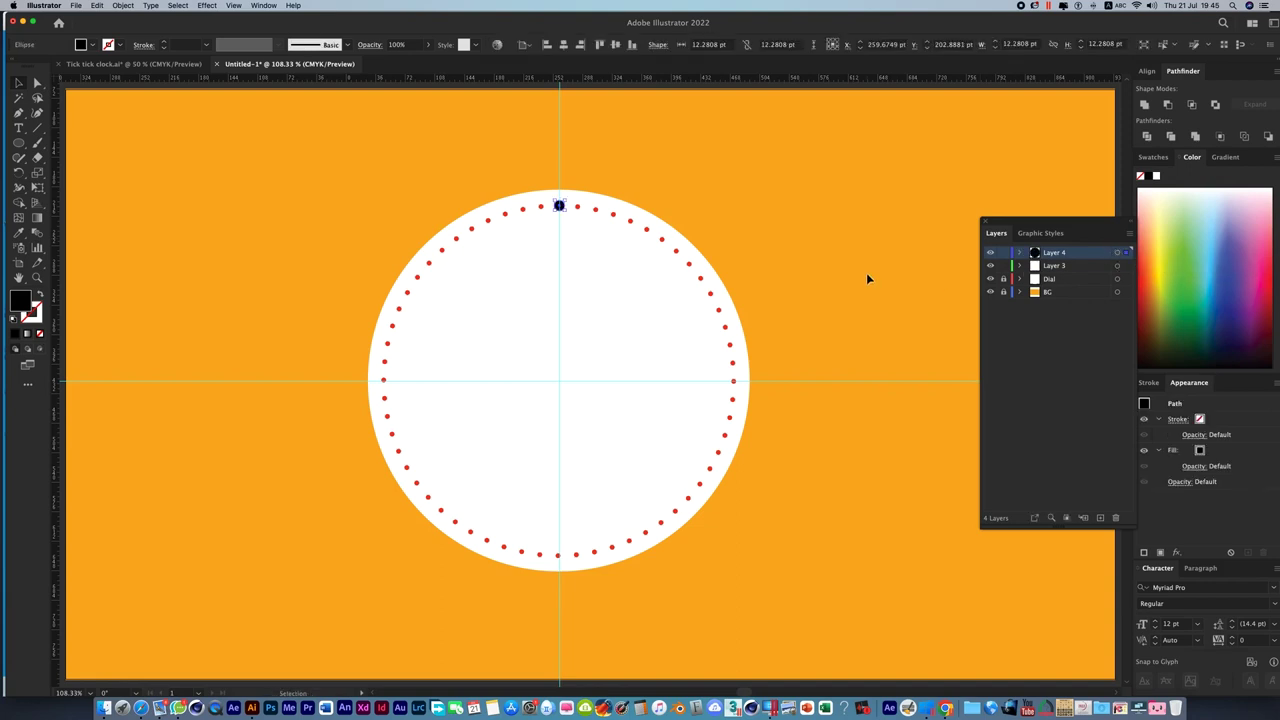
{"action": "left_click", "coordinate": [580, 233]}
{"action": "left_click", "coordinate": [562, 204]}
Rotate copies of the black dot by 30° (360/12) around the dial centre for twelve hour dots.
{"action": "left_click", "coordinate": [20, 174]}
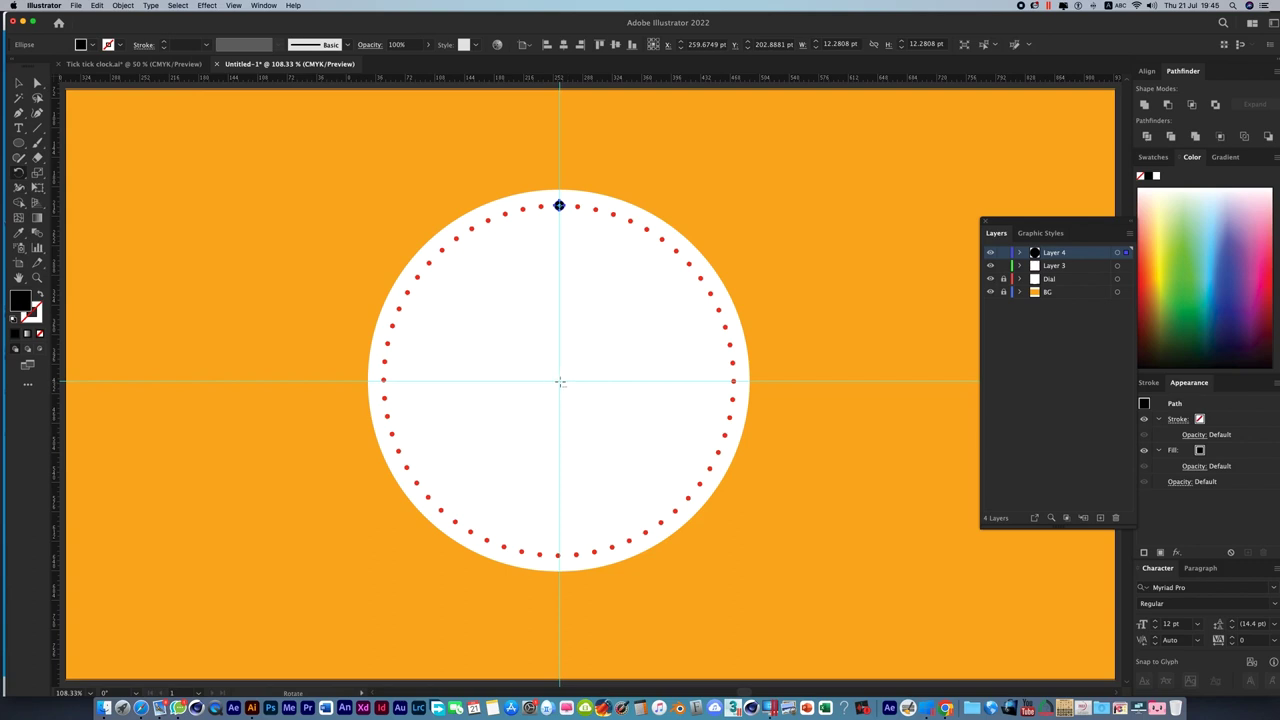
{"action": "left_click", "coordinate": [559, 381], "text": "alt"}
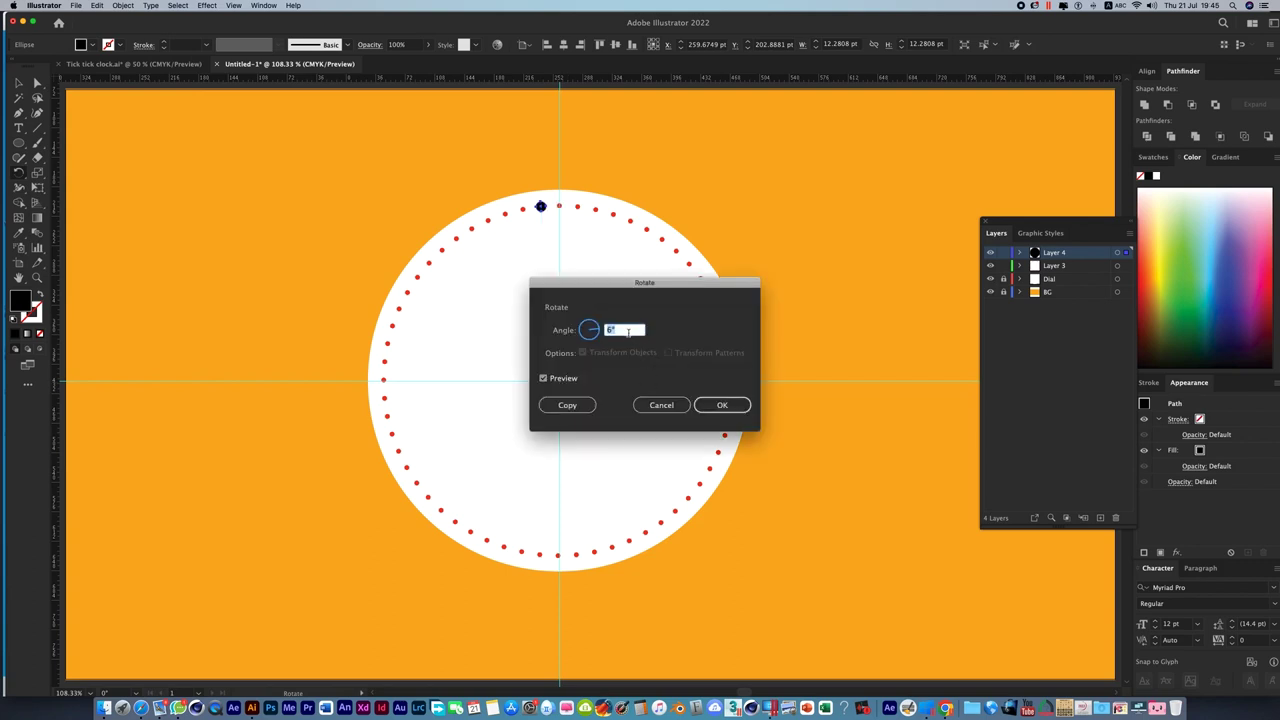
{"action": "type", "text": "3"}
{"action": "type", "text": "60/12"}
{"action": "left_click", "coordinate": [567, 405]}
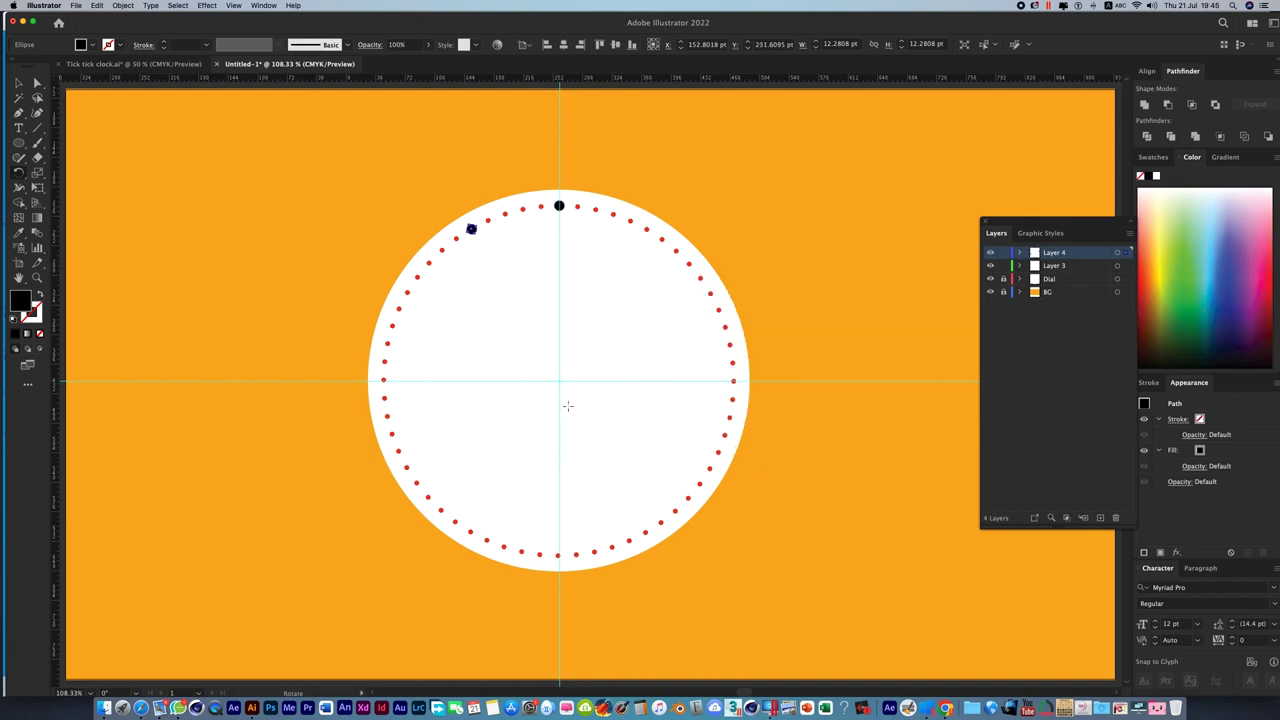
{"action": "key", "text": "super+d"}
{"action": "key", "text": "super+d"}
{"action": "key", "text": "super+d"}
{"action": "key", "text": "super+d"}
{"action": "key", "text": "super+d"}
{"action": "key", "text": "super+d"}
{"action": "key", "text": "super+d"}
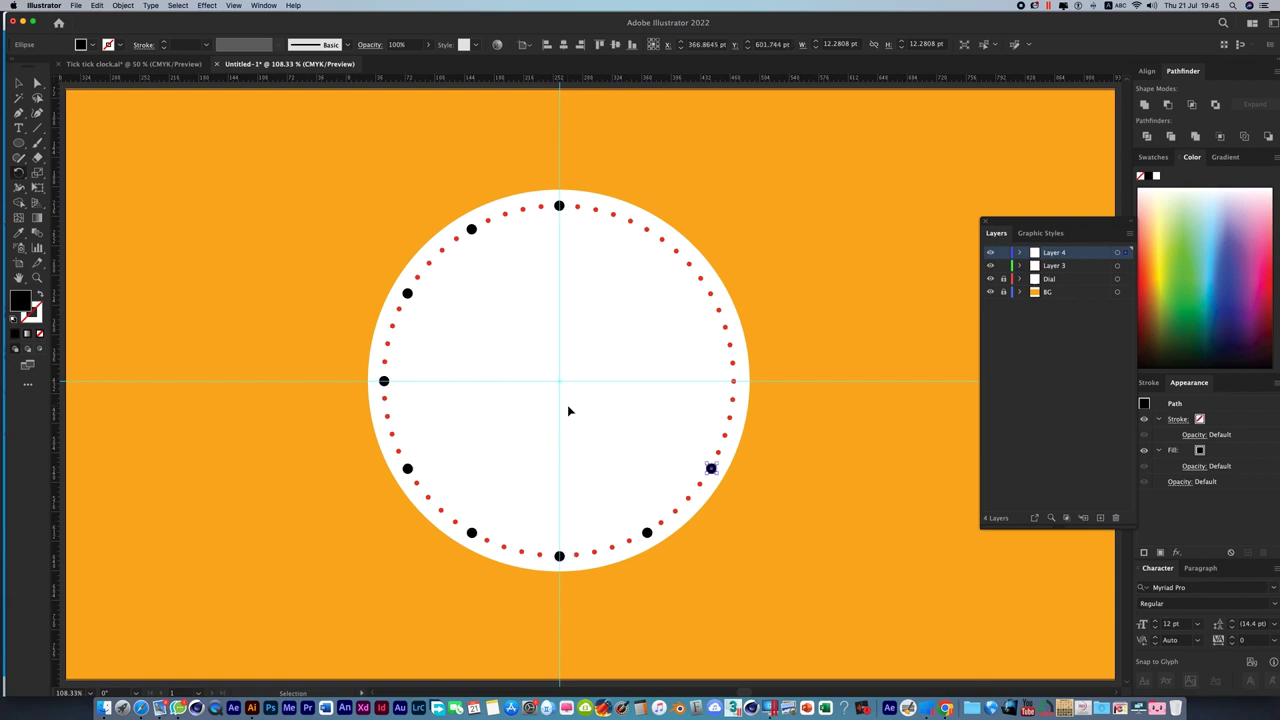
{"action": "key", "text": "super+d"}
{"action": "key", "text": "super+d"}
{"action": "key", "text": "super+d"}
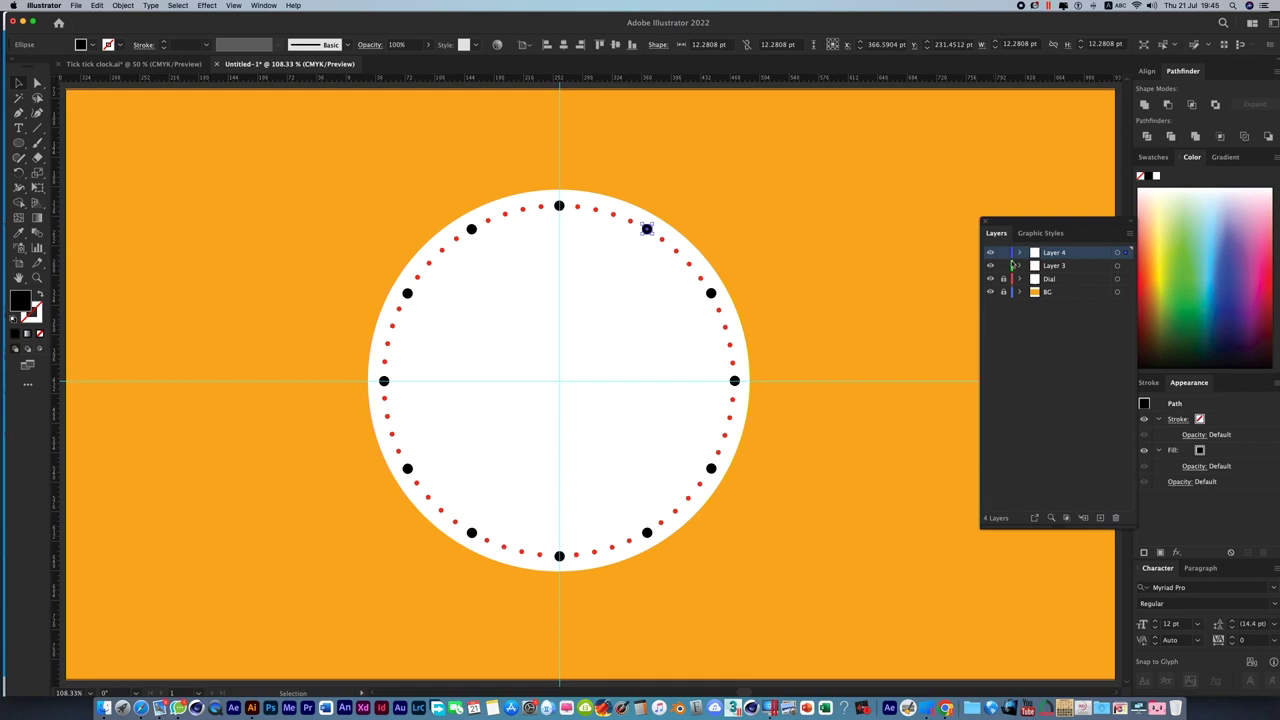
Lock Layers 3 and 4 and add a new Layer 5.
{"action": "left_click", "coordinate": [1003, 265]}
{"action": "left_click", "coordinate": [1003, 252]}
{"action": "left_click", "coordinate": [1101, 518]}
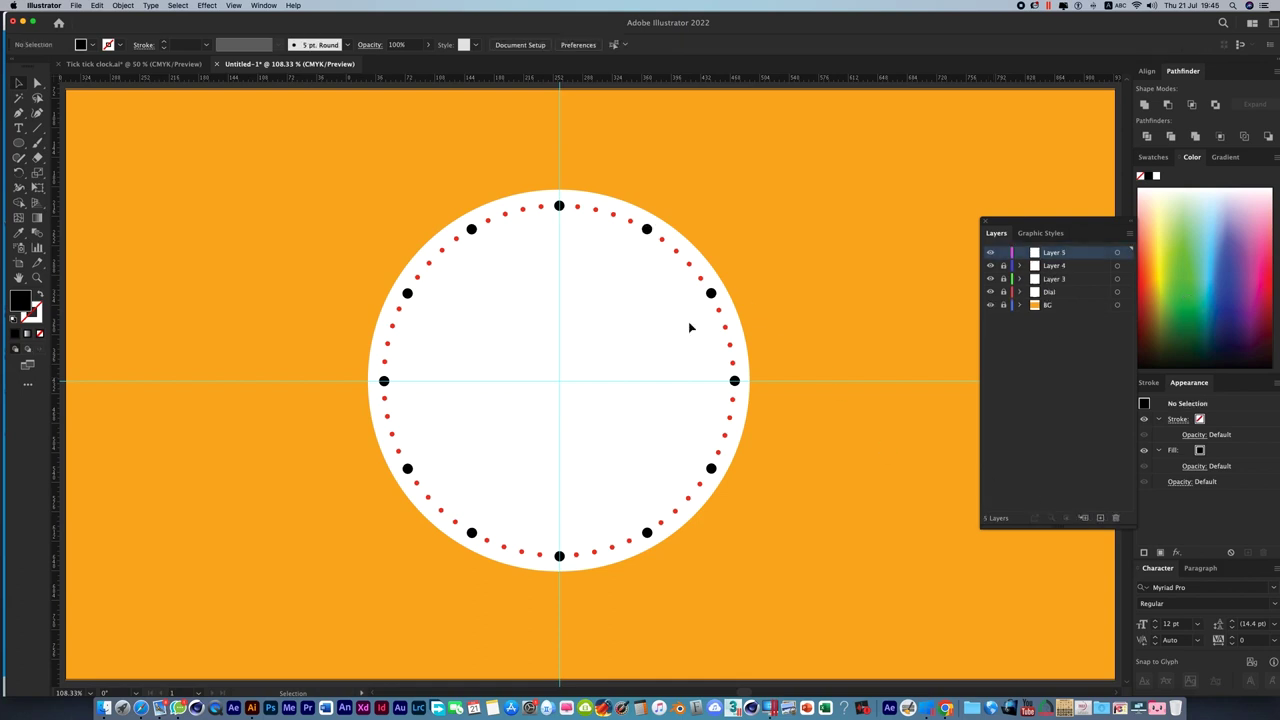
Draw a tall thin rectangle up from the dial centre and widen it into the hour hand.
{"action": "left_click", "coordinate": [18, 143]}
{"action": "left_click", "coordinate": [80, 143]}
{"action": "left_click_drag", "start_coordinate": [556, 291], "coordinate": [565, 394]}
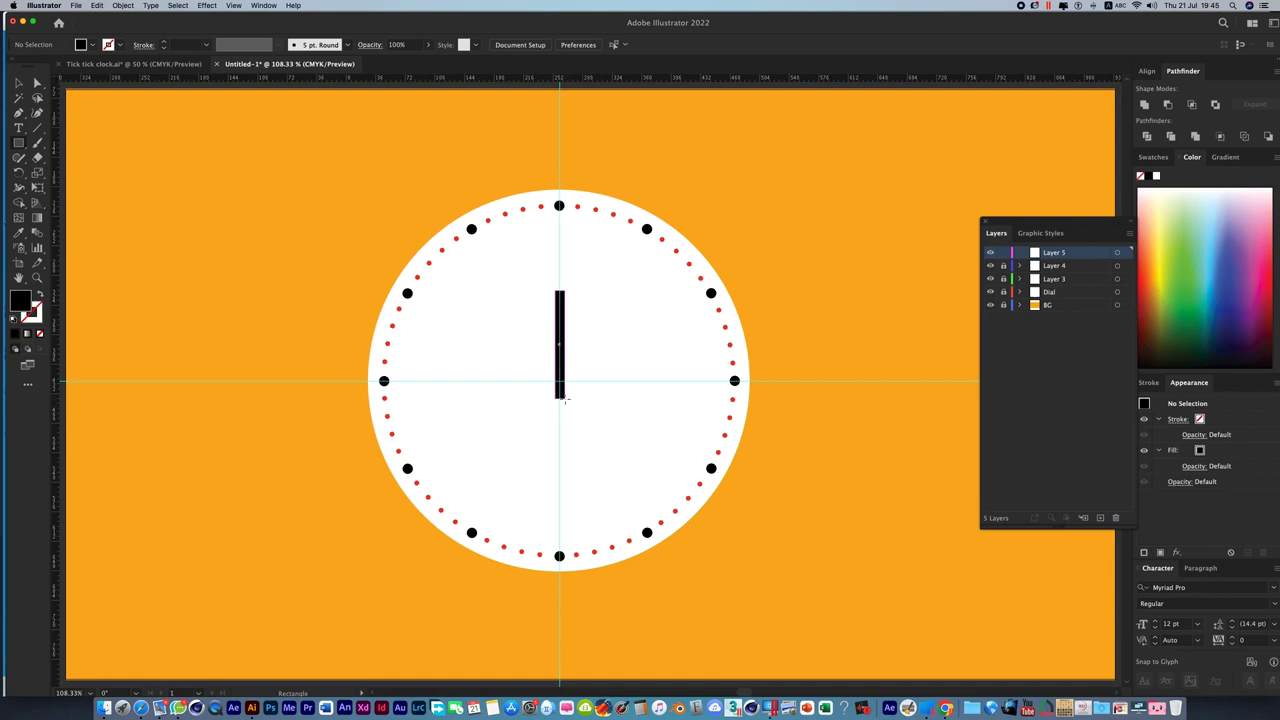
{"action": "left_click_drag", "start_coordinate": [565, 395], "coordinate": [565, 398]}
{"action": "left_click", "coordinate": [18, 85]}
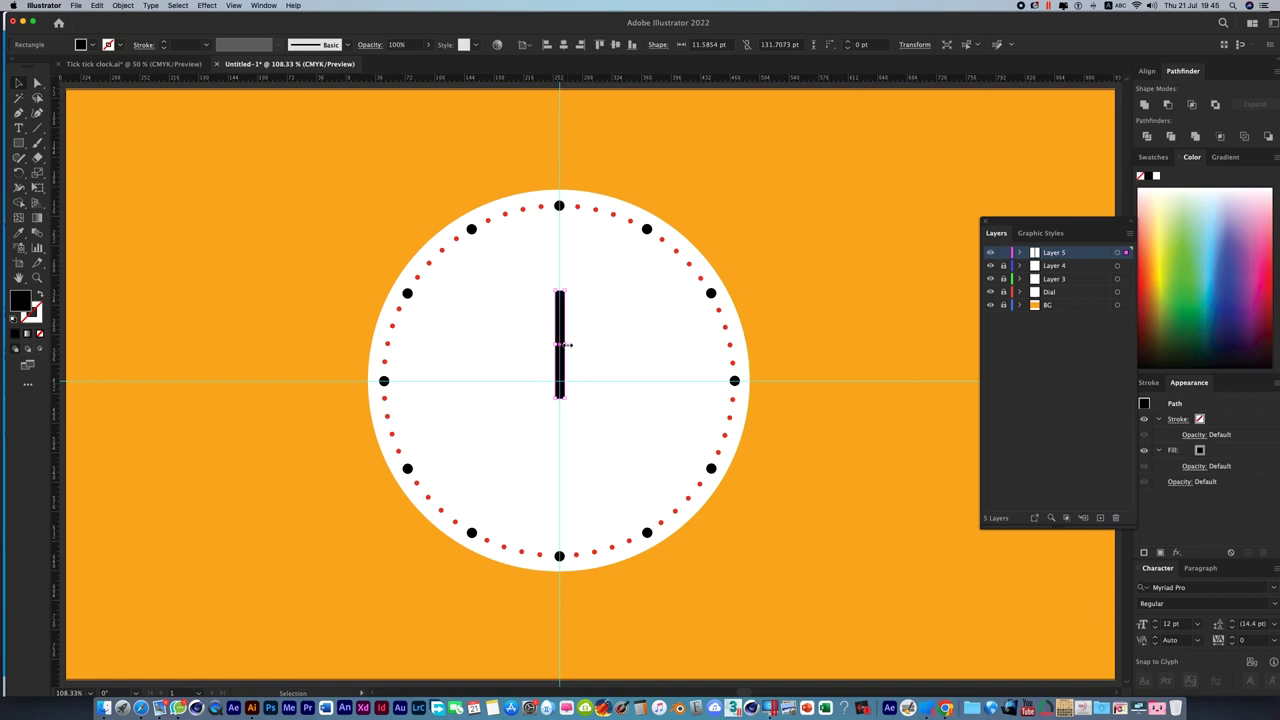
{"action": "left_click_drag", "start_coordinate": [566, 344], "coordinate": [569, 345]}
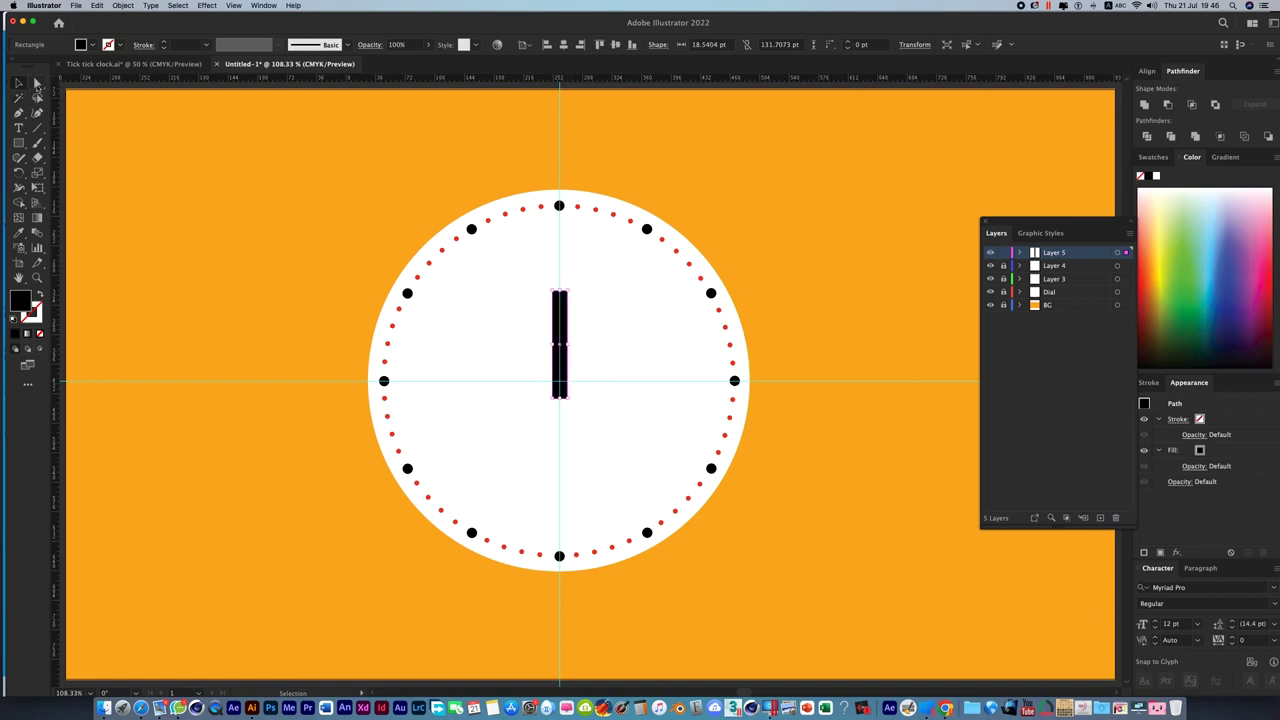
Fully round the hour hand's corners and nudge it up slightly.
{"action": "left_click", "coordinate": [36, 84]}
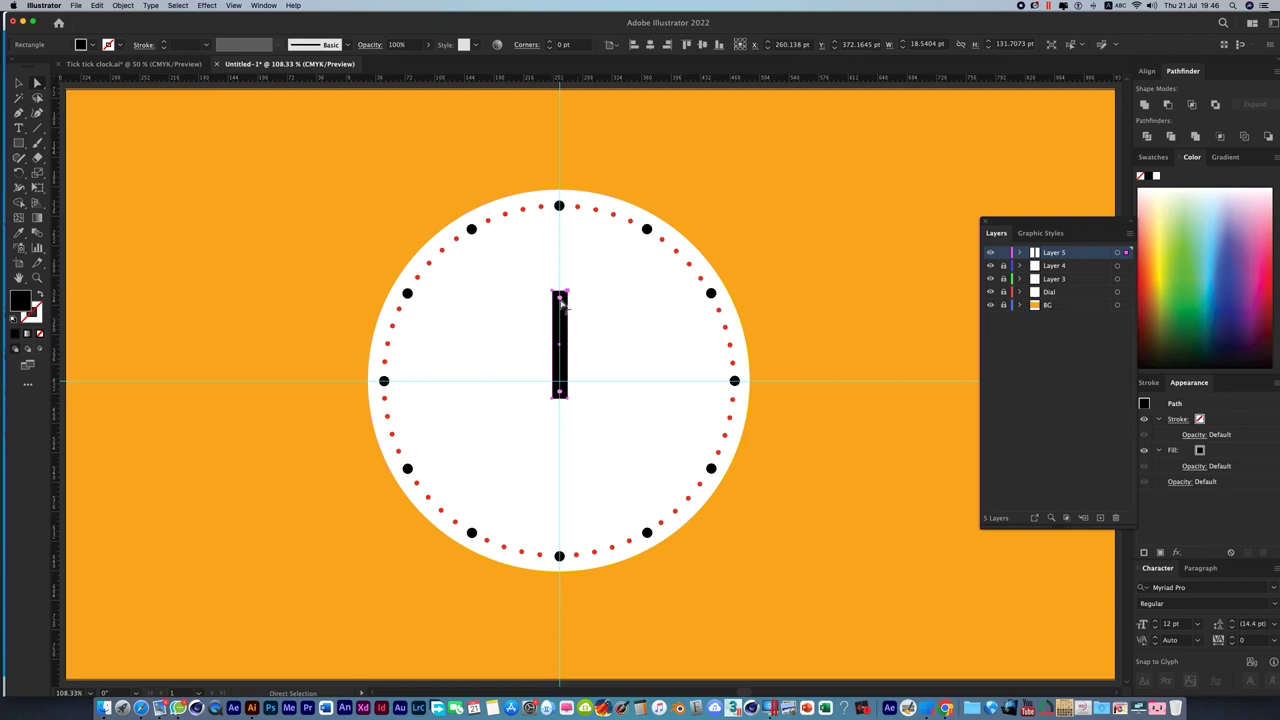
{"action": "left_click_drag", "start_coordinate": [564, 311], "coordinate": [566, 326]}
{"action": "left_click", "coordinate": [19, 83]}
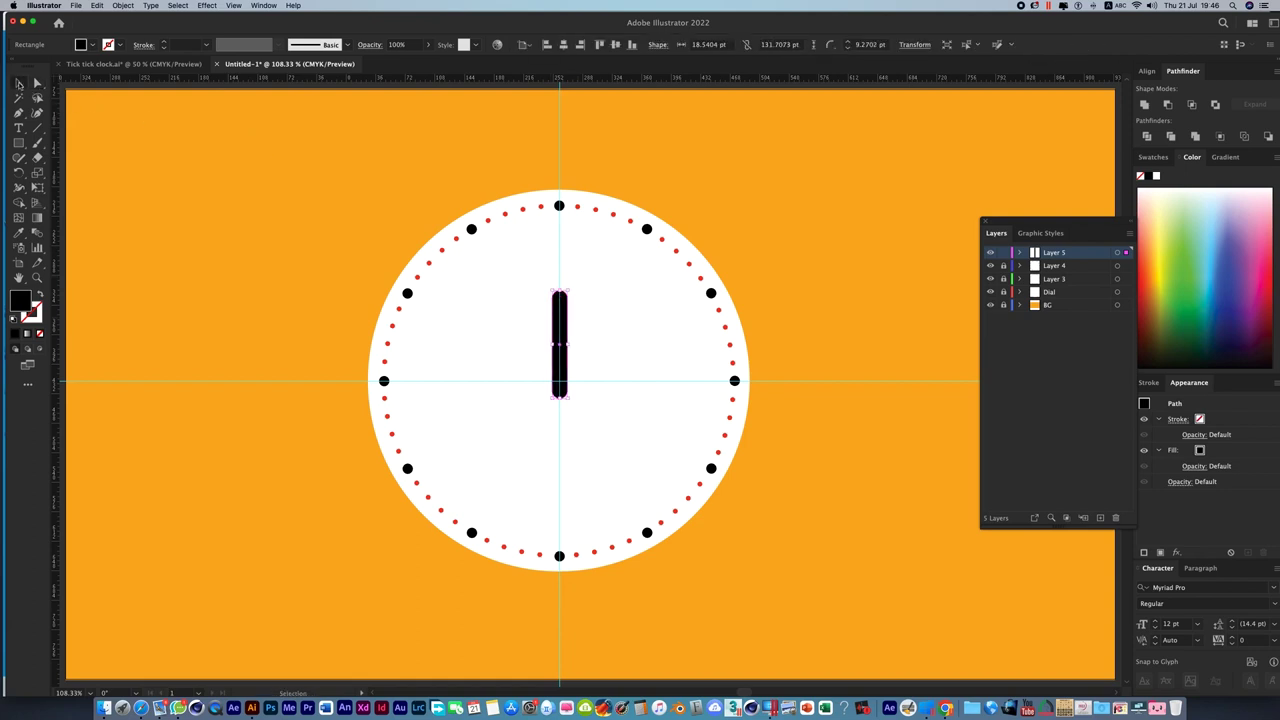
{"action": "key", "text": "Up"}
{"action": "key", "text": "Up"}
{"action": "key", "text": "Up"}
{"action": "key", "text": "Up"}
{"action": "key", "text": "Up"}
{"action": "key", "text": "Up"}
{"action": "key", "text": "Up"}
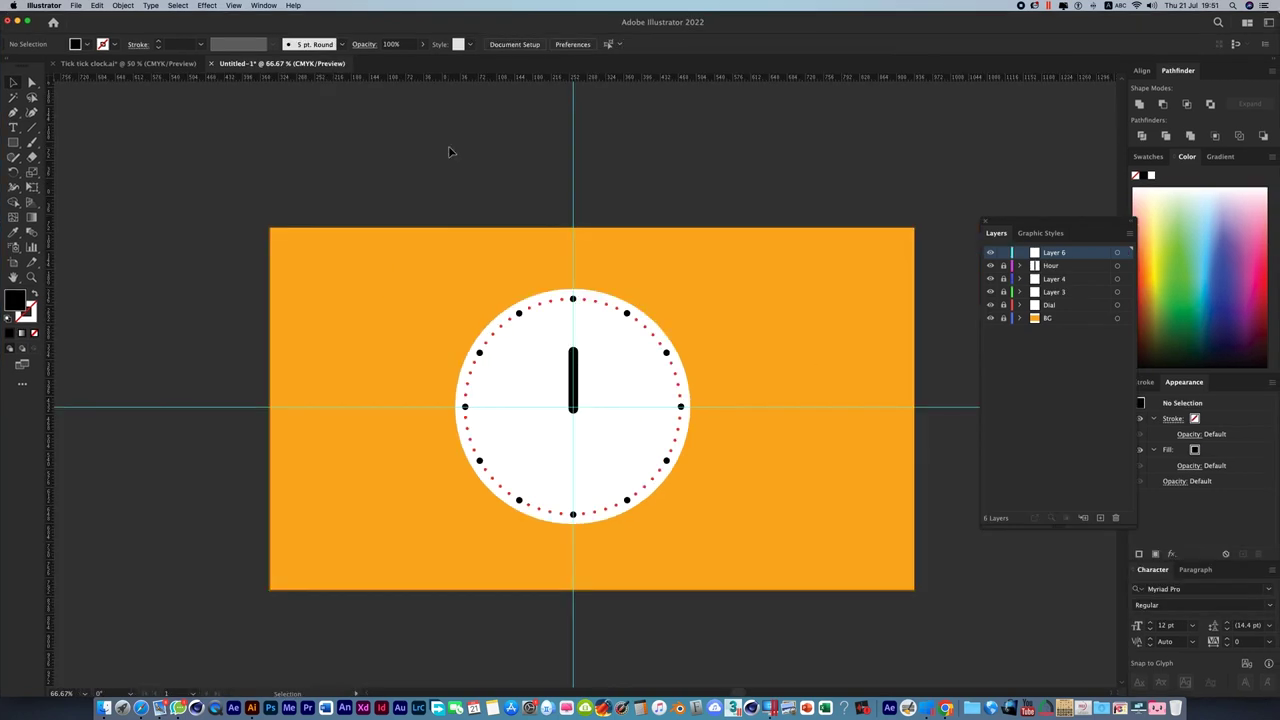
Hide the guides and zoom in on the clock.
{"action": "right_click", "coordinate": [448, 146]}
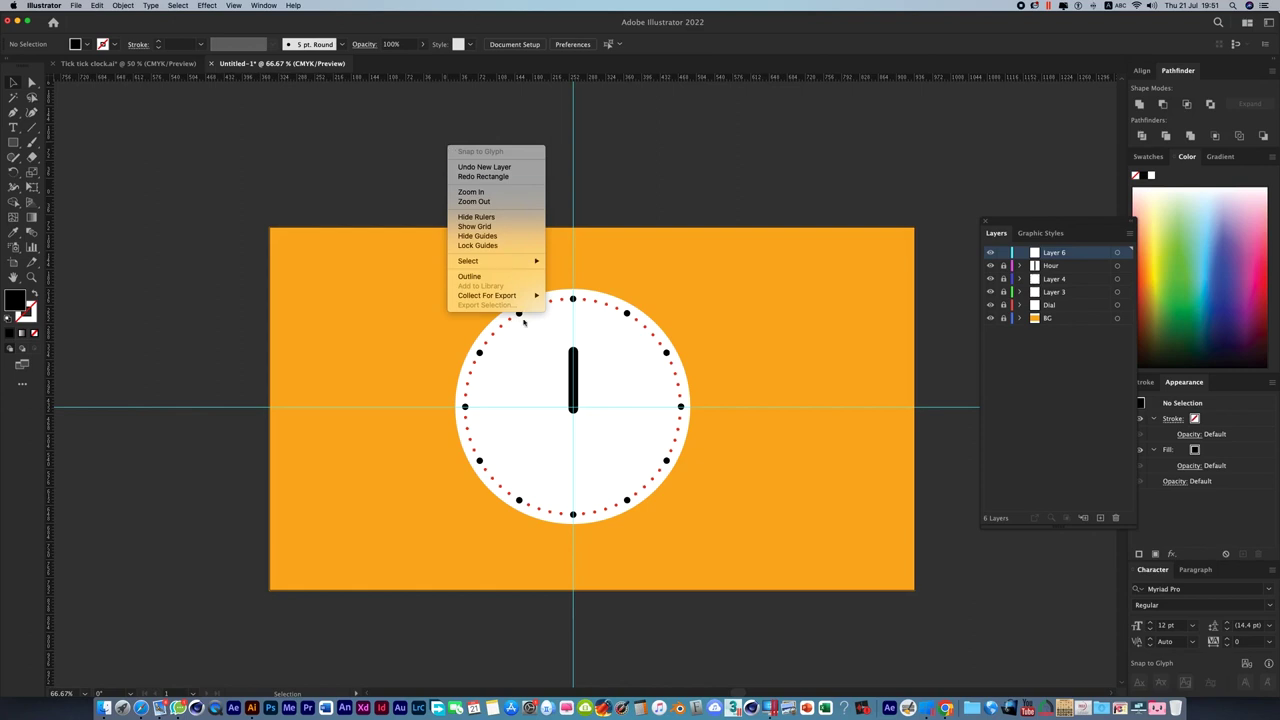
{"action": "left_click", "coordinate": [480, 236]}
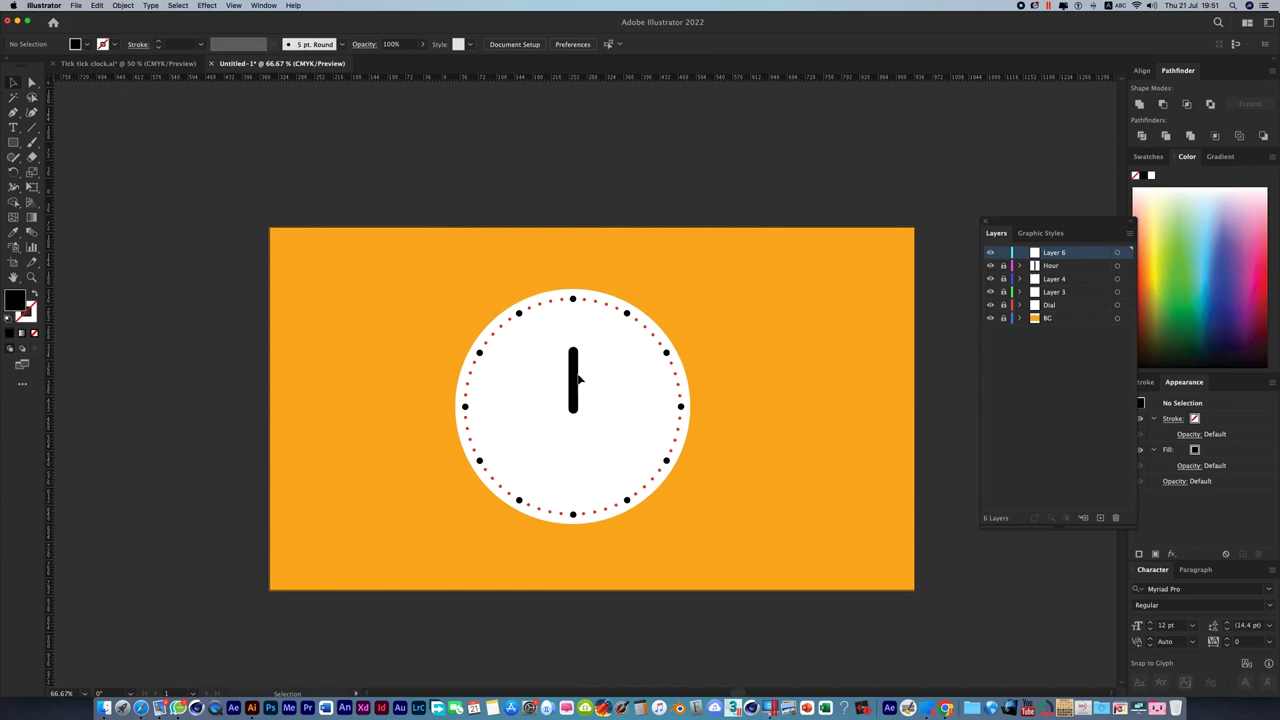
{"action": "key", "text": "super+equal"}
{"action": "key", "text": "super+equal"}
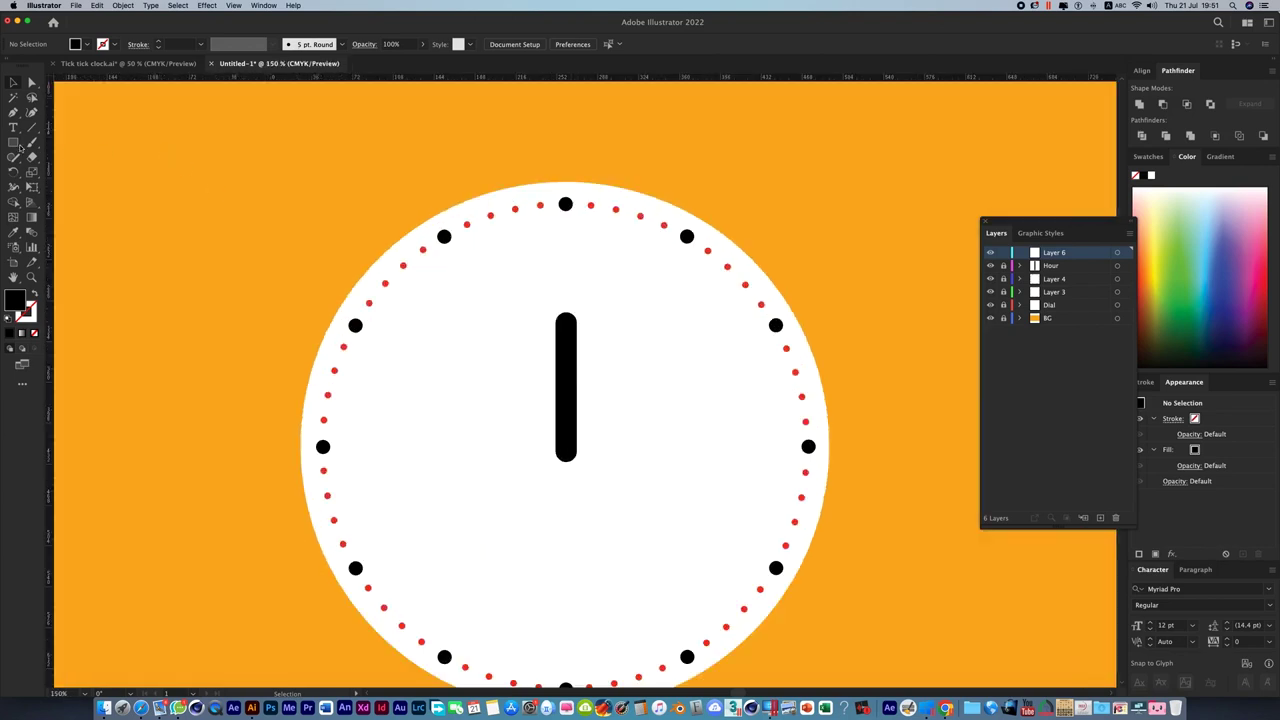
Draw a taller minute-hand rectangle with black stroke, no fill, and fully rounded ends.
{"action": "left_click", "coordinate": [15, 143]}
{"action": "left_click_drag", "start_coordinate": [554, 463], "coordinate": [577, 287]}
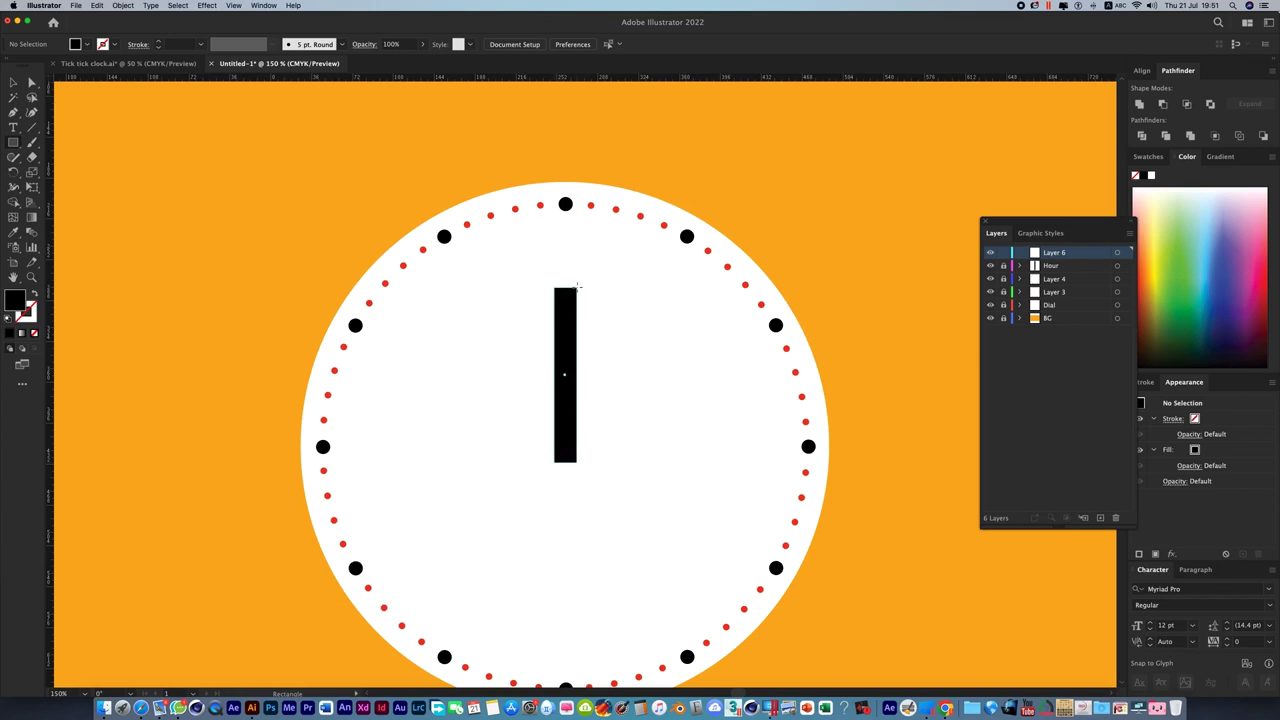
{"action": "left_click_drag", "start_coordinate": [577, 287], "coordinate": [578, 272]}
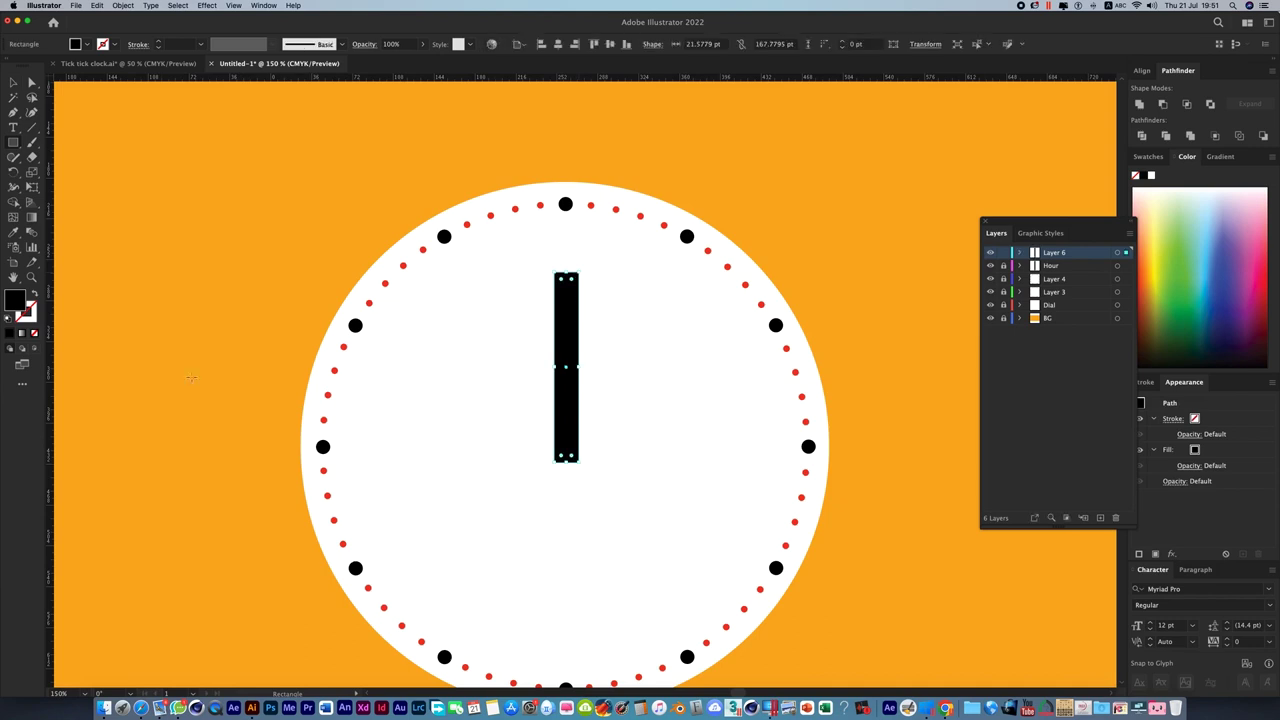
{"action": "left_click", "coordinate": [20, 316]}
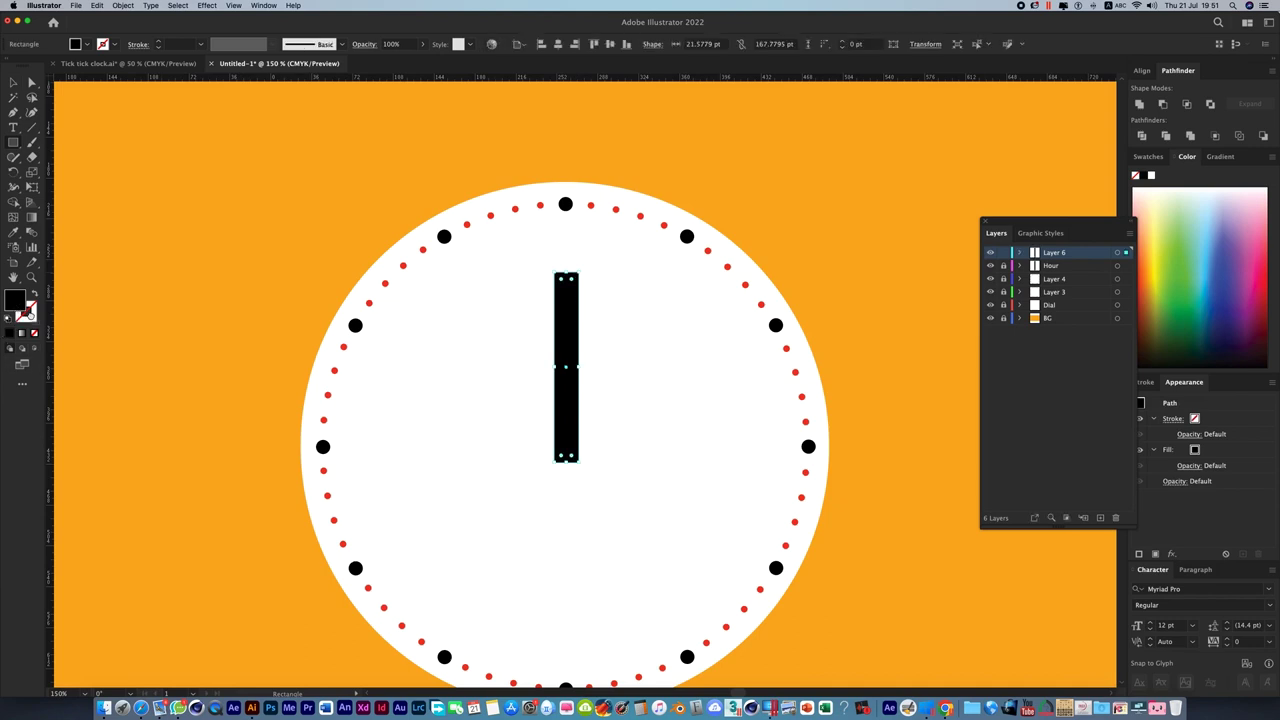
{"action": "left_click", "coordinate": [34, 333]}
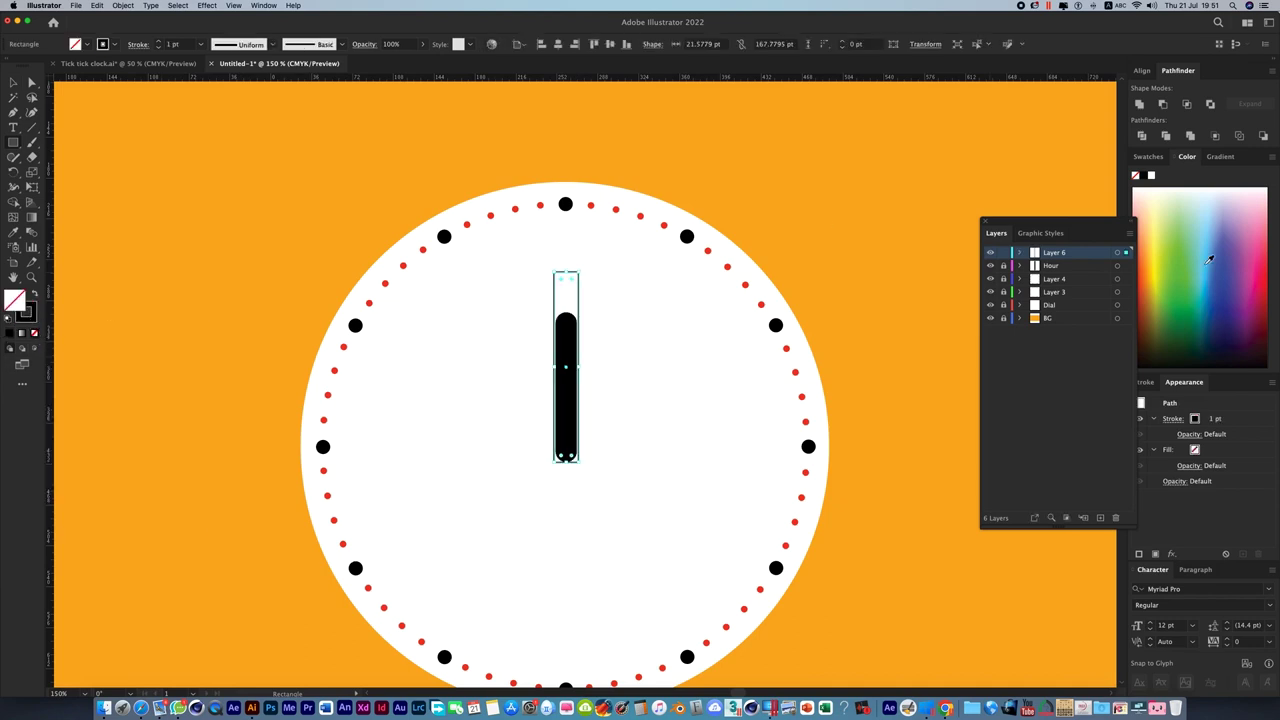
{"action": "left_click_drag", "start_coordinate": [565, 285], "coordinate": [569, 297]}
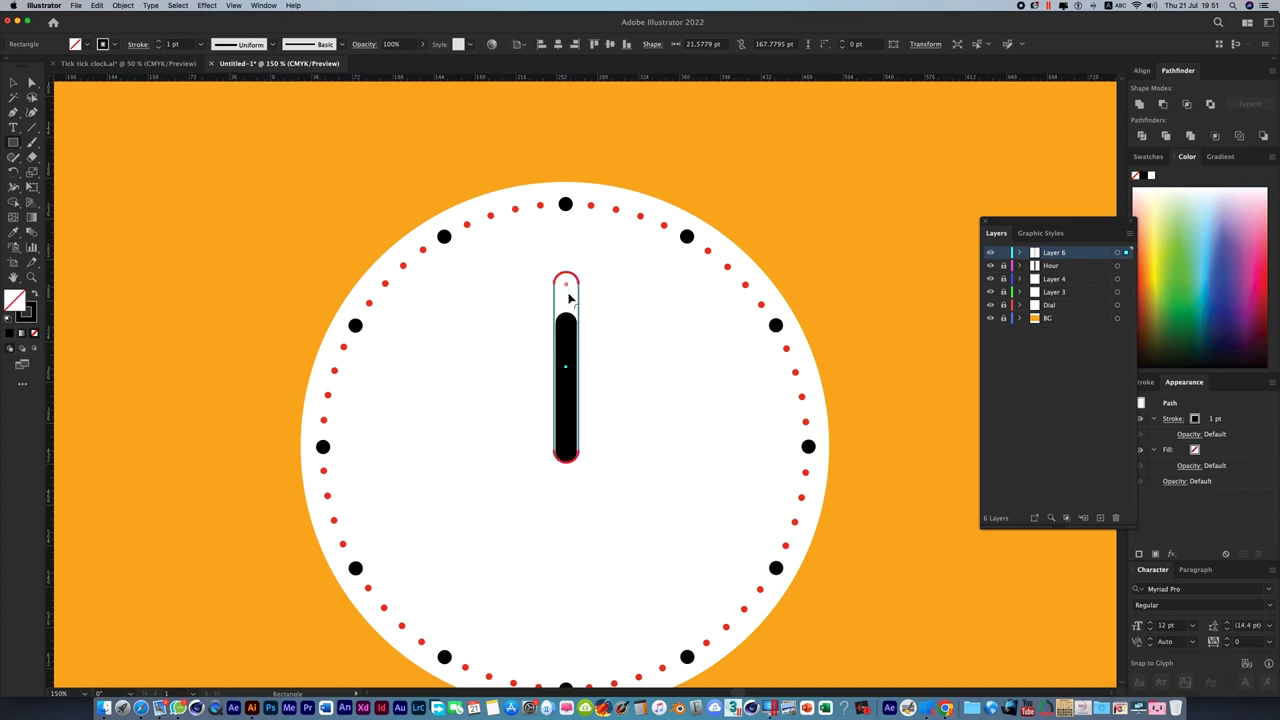
Rename the new layer to Min.
{"action": "double_click", "coordinate": [1061, 253]}
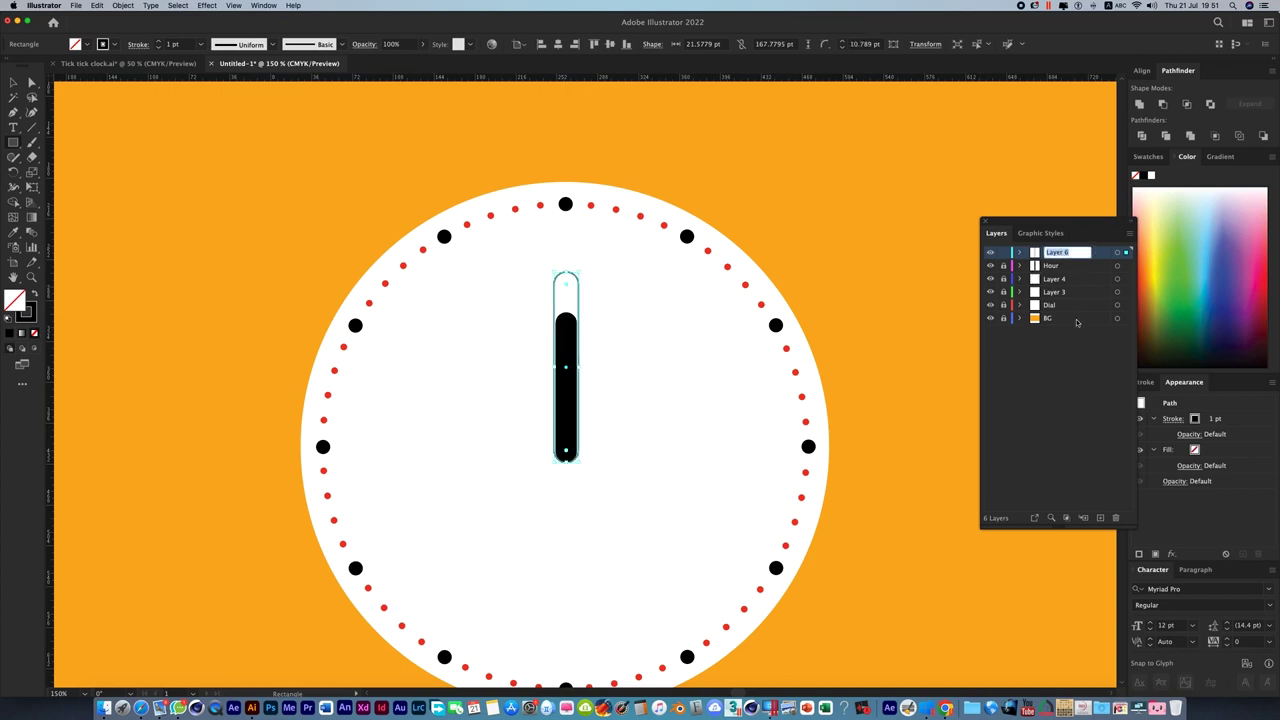
{"action": "type", "text": "M"}
{"action": "key", "text": "Return"}
{"action": "left_click", "coordinate": [163, 163]}
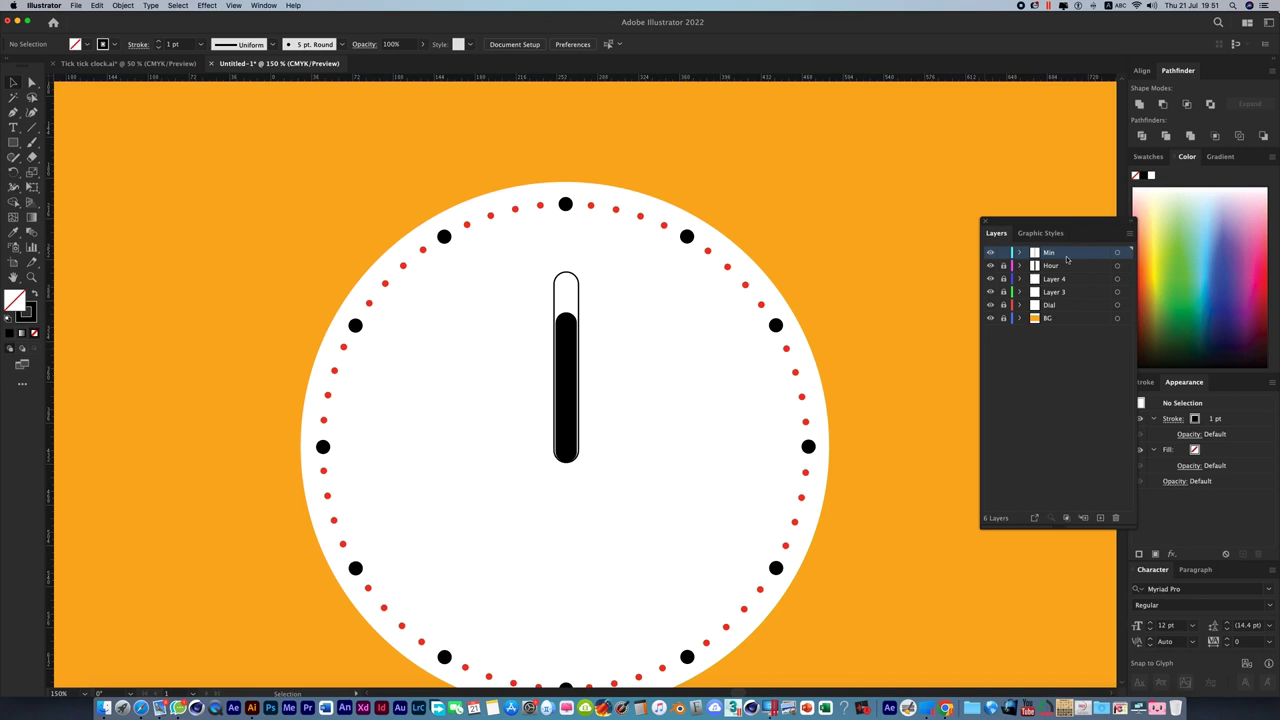
Add a new layer and set up the Rectangle tool with a red fill and no stroke.
{"action": "left_click", "coordinate": [1100, 517]}
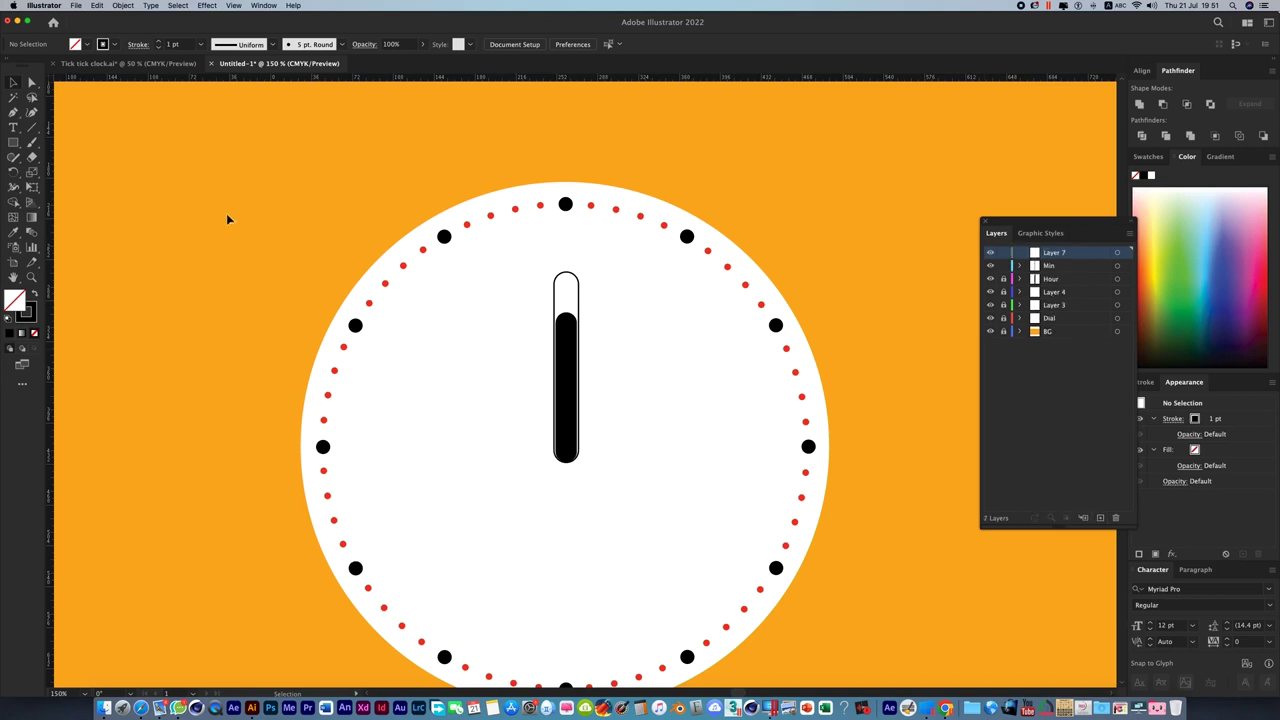
{"action": "left_click", "coordinate": [14, 143]}
{"action": "left_click", "coordinate": [34, 333]}
{"action": "double_click", "coordinate": [16, 301]}
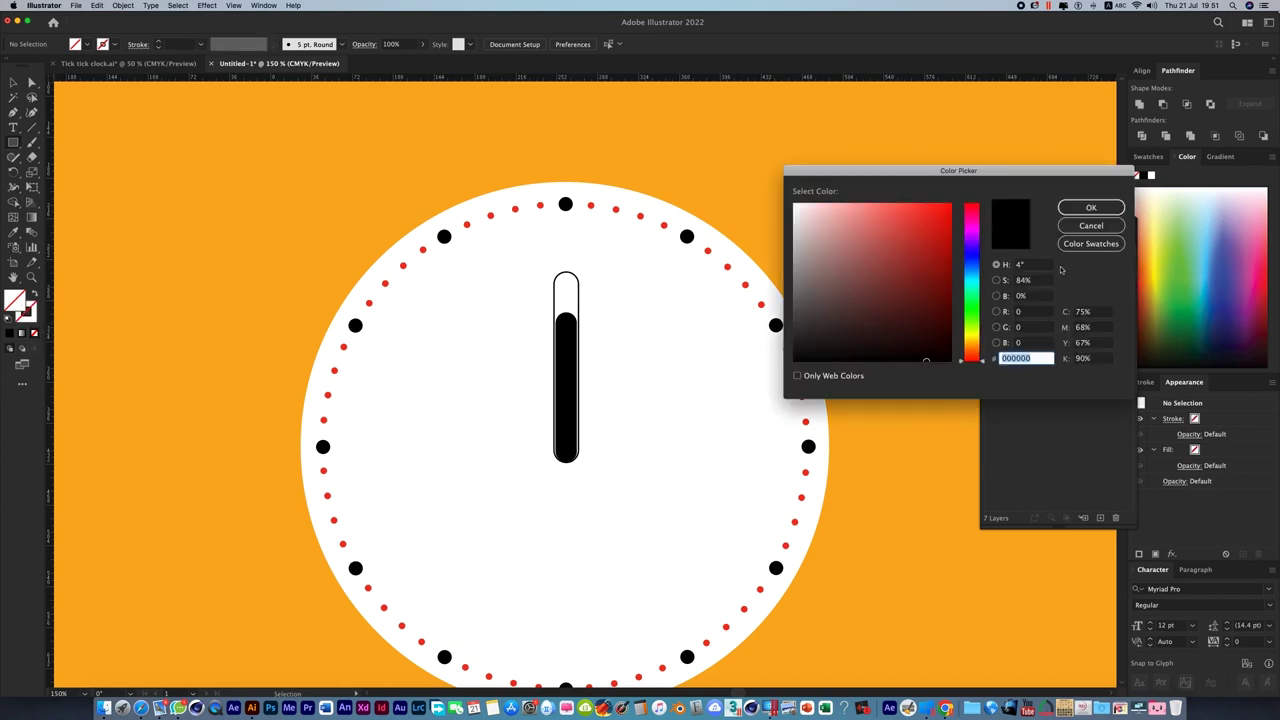
{"action": "left_click", "coordinate": [949, 204]}
{"action": "left_click", "coordinate": [1091, 207]}
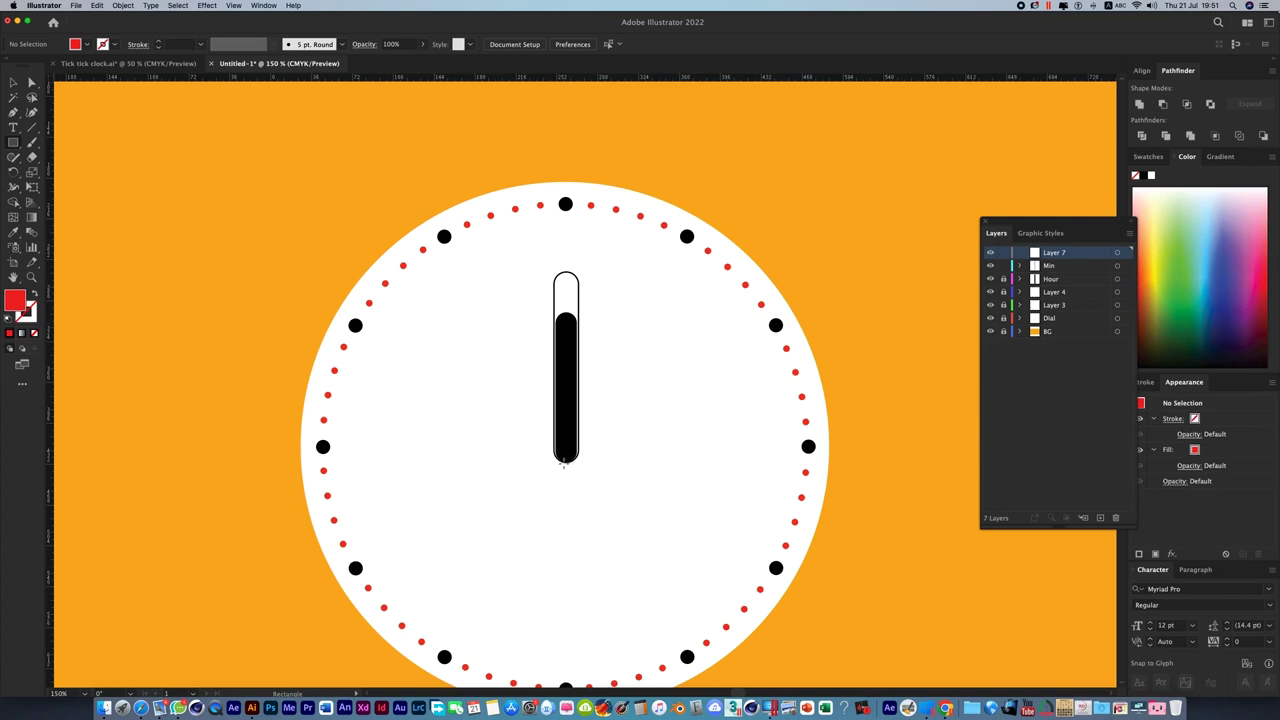
Draw a thin red rectangle, about 6.17 by 213.14 pt, up to the 12 o'clock dot.
{"action": "left_click_drag", "start_coordinate": [563, 463], "coordinate": [567, 233]}
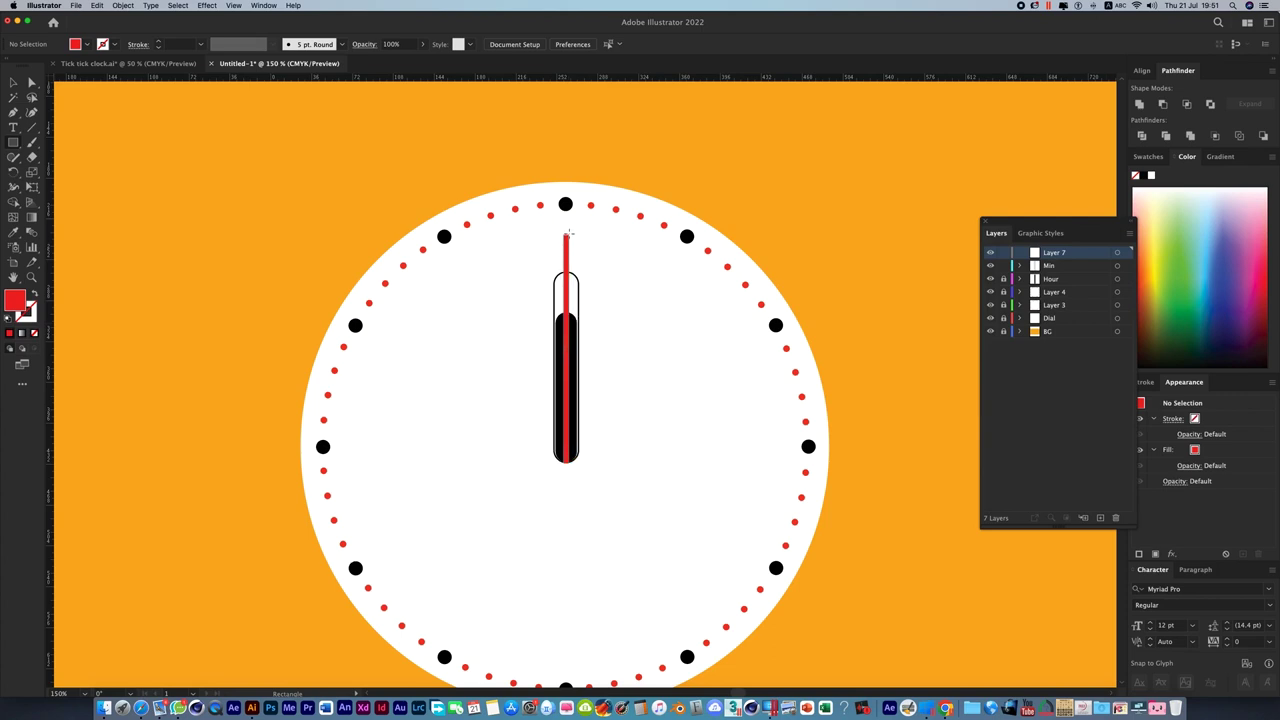
{"action": "left_click_drag", "start_coordinate": [567, 233], "coordinate": [566, 220]}
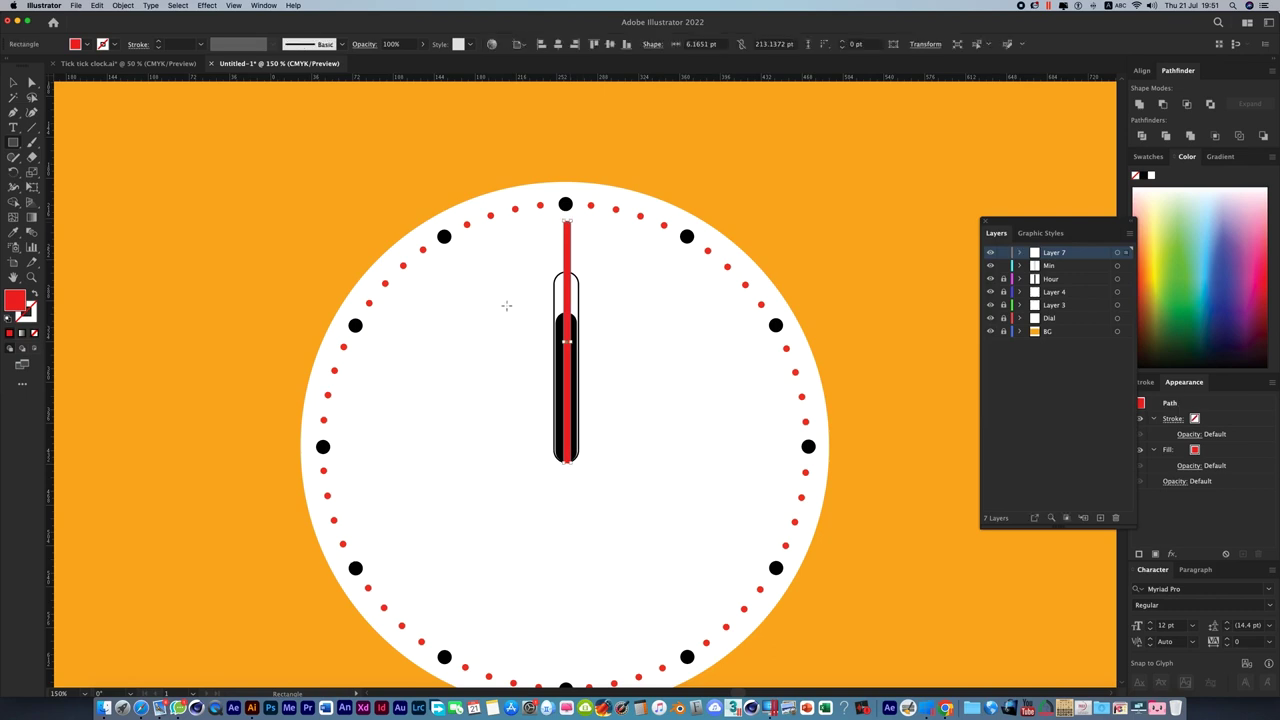
{"action": "left_click", "coordinate": [30, 84]}
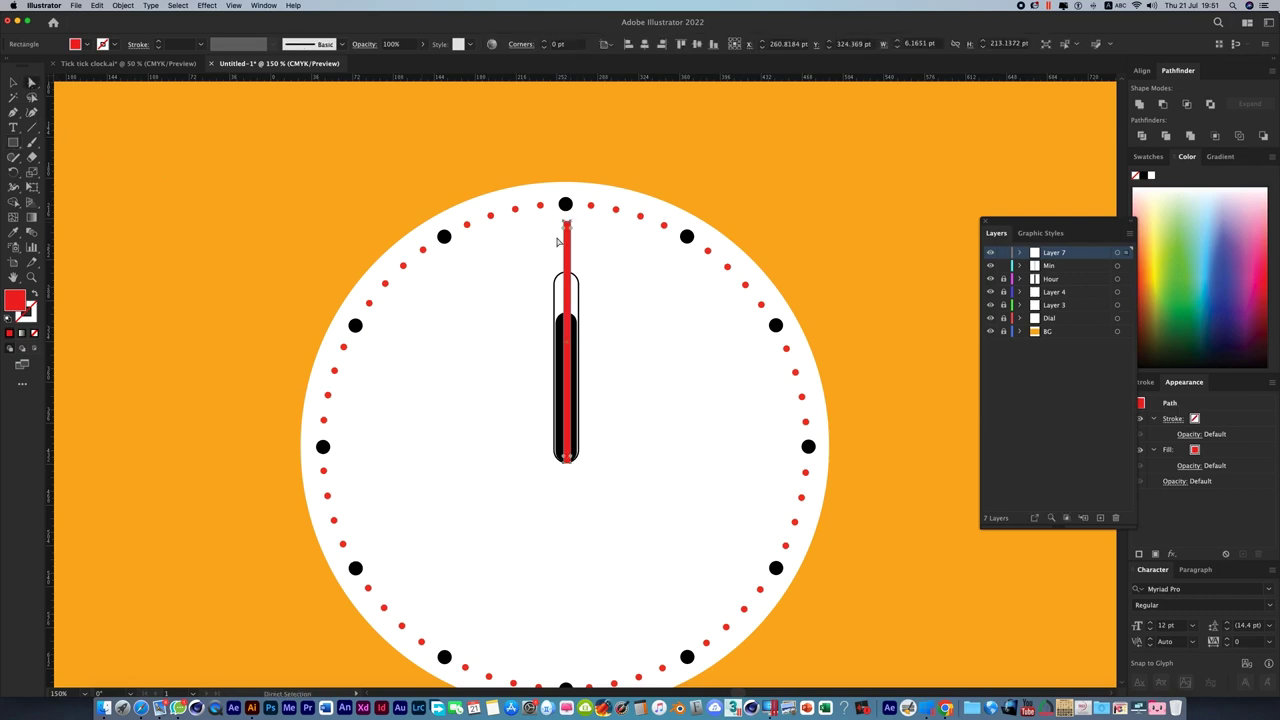
Round the red hand's top corners, rename Layer 7 to 'Second', then deselect and zoom to 100%.
{"action": "left_click_drag", "start_coordinate": [566, 229], "coordinate": [571, 251]}
{"action": "left_click", "coordinate": [18, 86]}
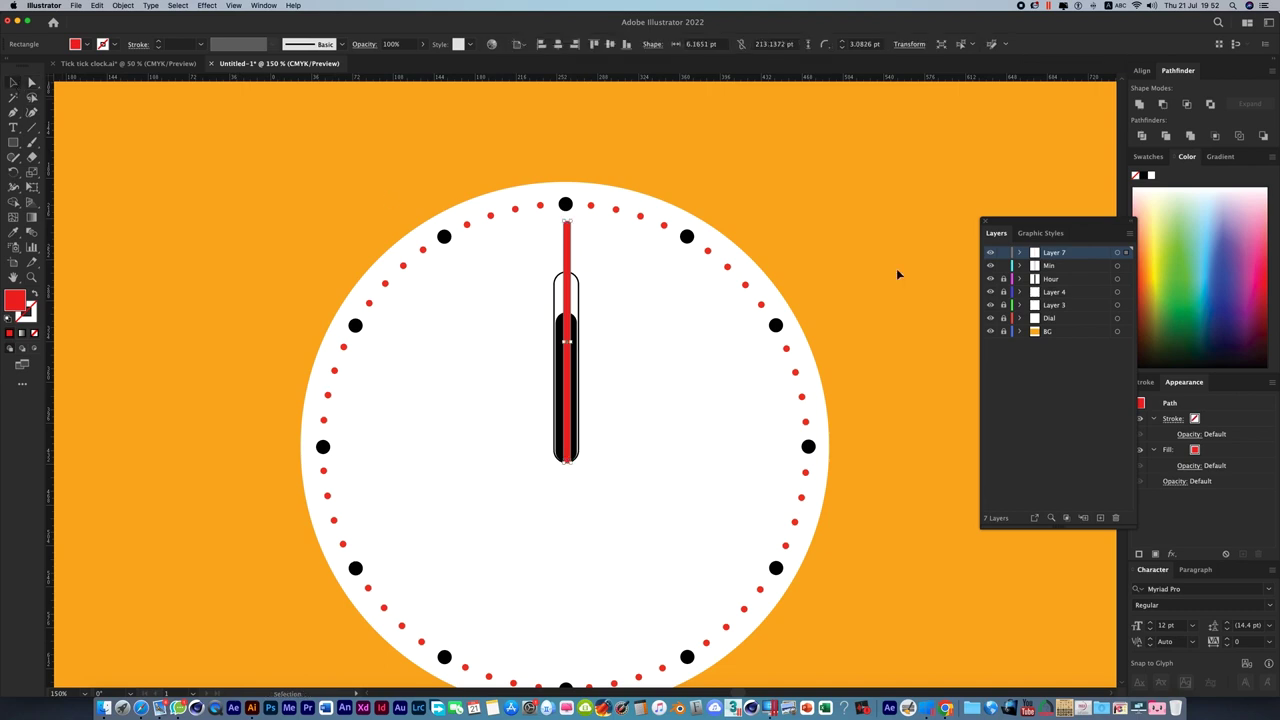
{"action": "double_click", "coordinate": [1054, 253]}
{"action": "type", "text": "Seco"}
{"action": "type", "text": "nd"}
{"action": "key", "text": "Return"}
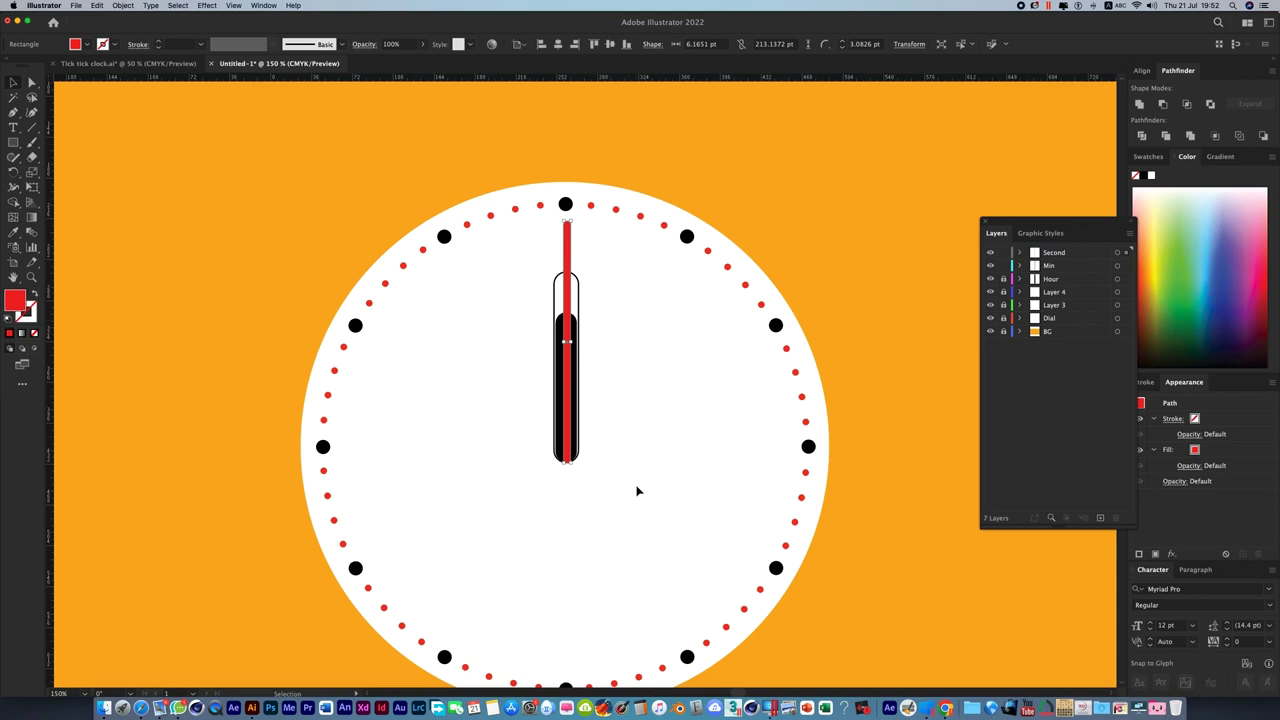
{"action": "left_click", "coordinate": [690, 481]}
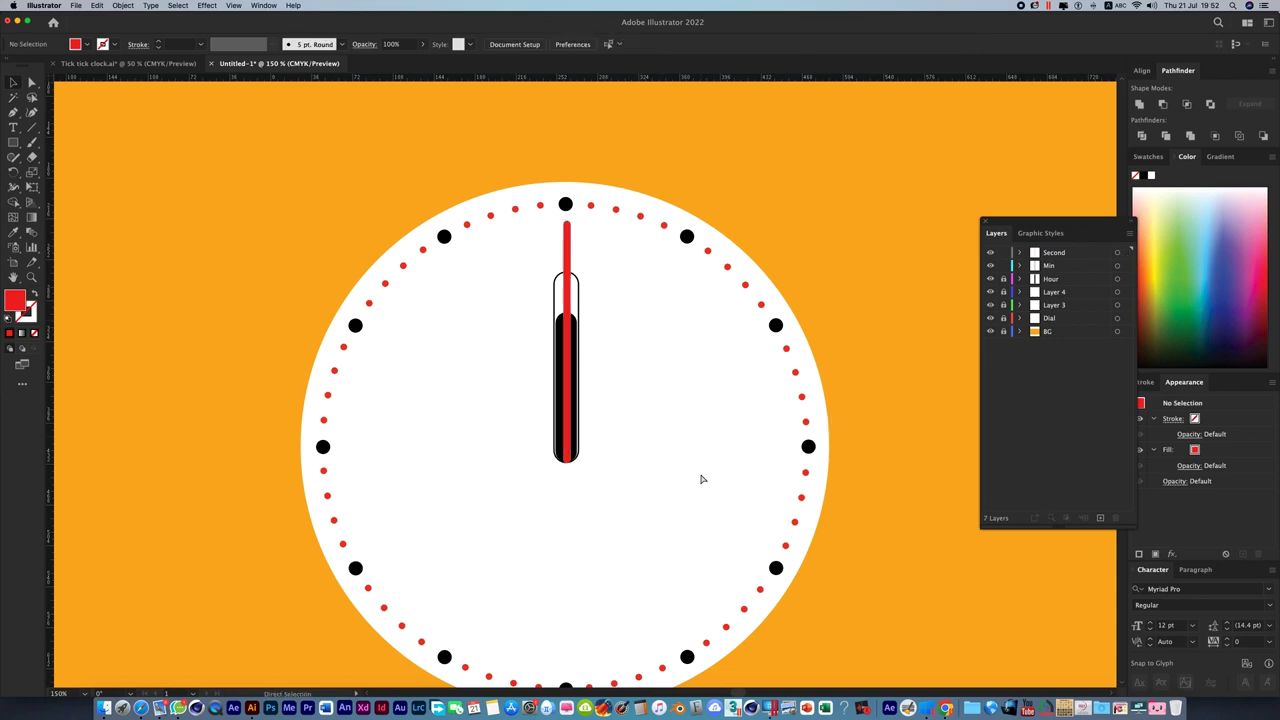
{"action": "key", "text": "super+minus"}
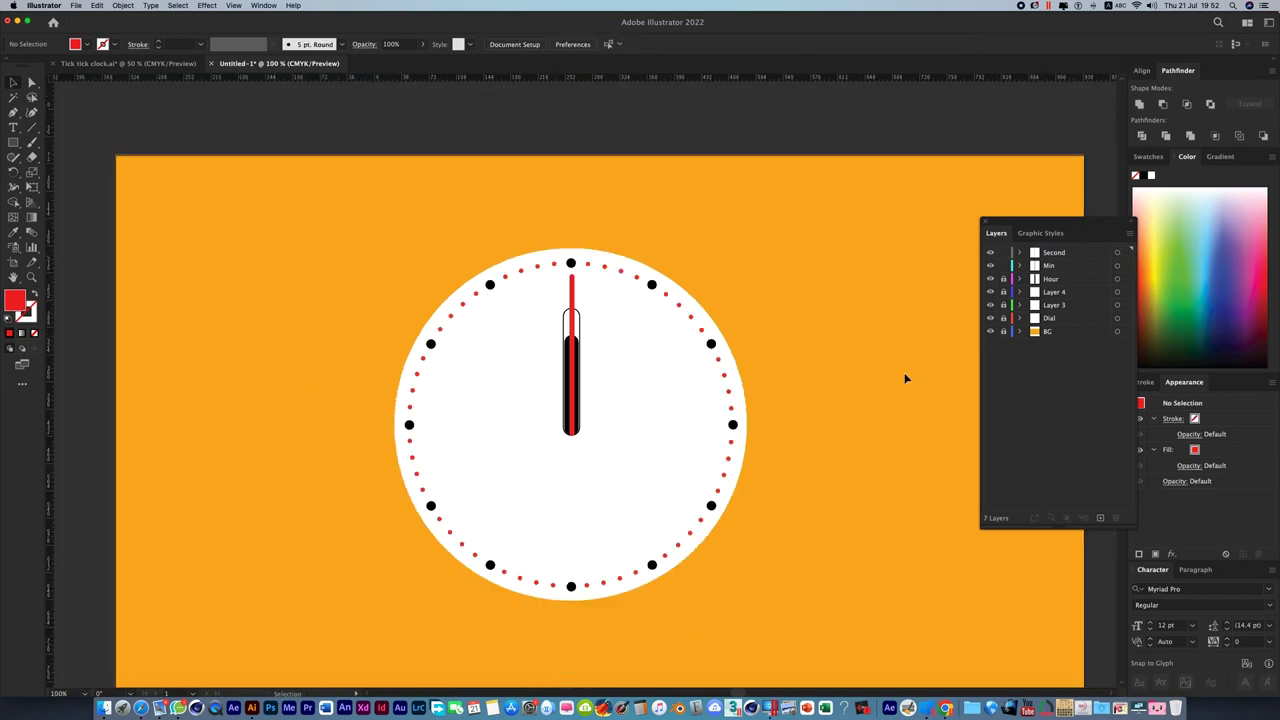
Unlock the layers and group all the small minute dots on Layer 3, then hide them.
{"action": "left_click_drag", "start_coordinate": [1003, 278], "coordinate": [1004, 319]}
{"action": "left_click_drag", "start_coordinate": [990, 253], "coordinate": [992, 292]}
{"action": "left_click", "coordinate": [1055, 307]}
{"action": "left_click", "coordinate": [1117, 305]}
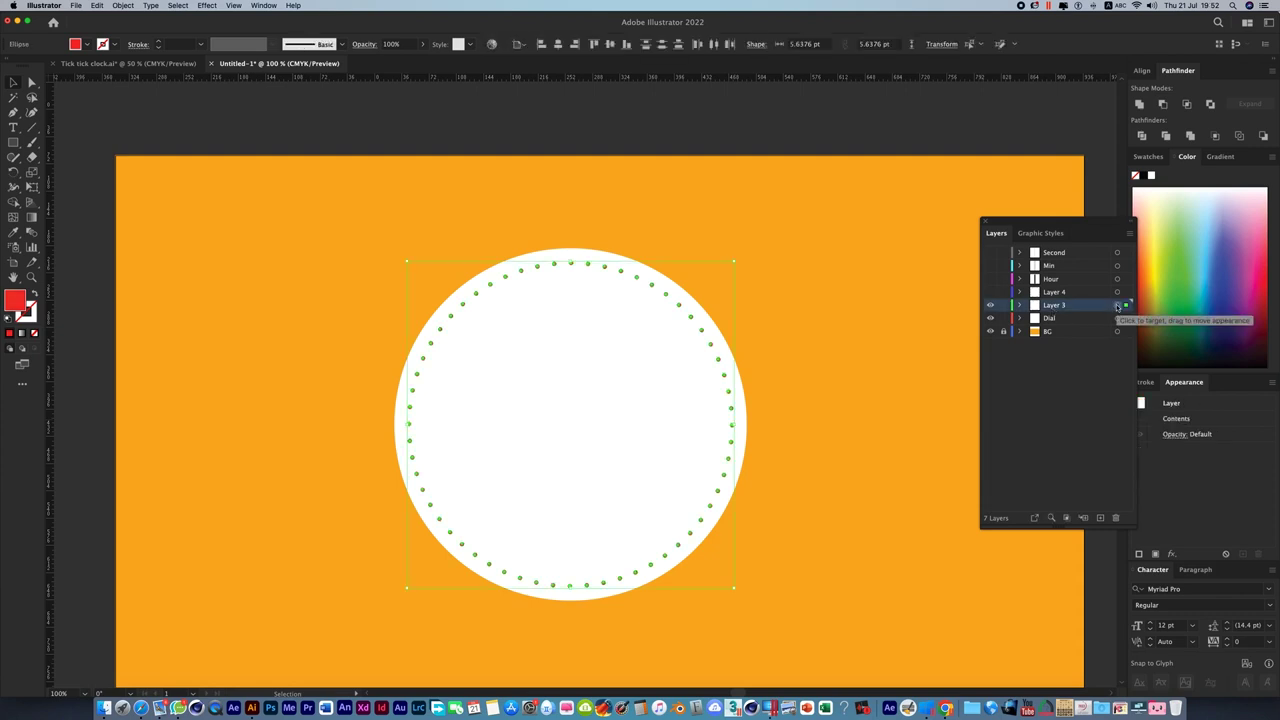
{"action": "left_click", "coordinate": [124, 6]}
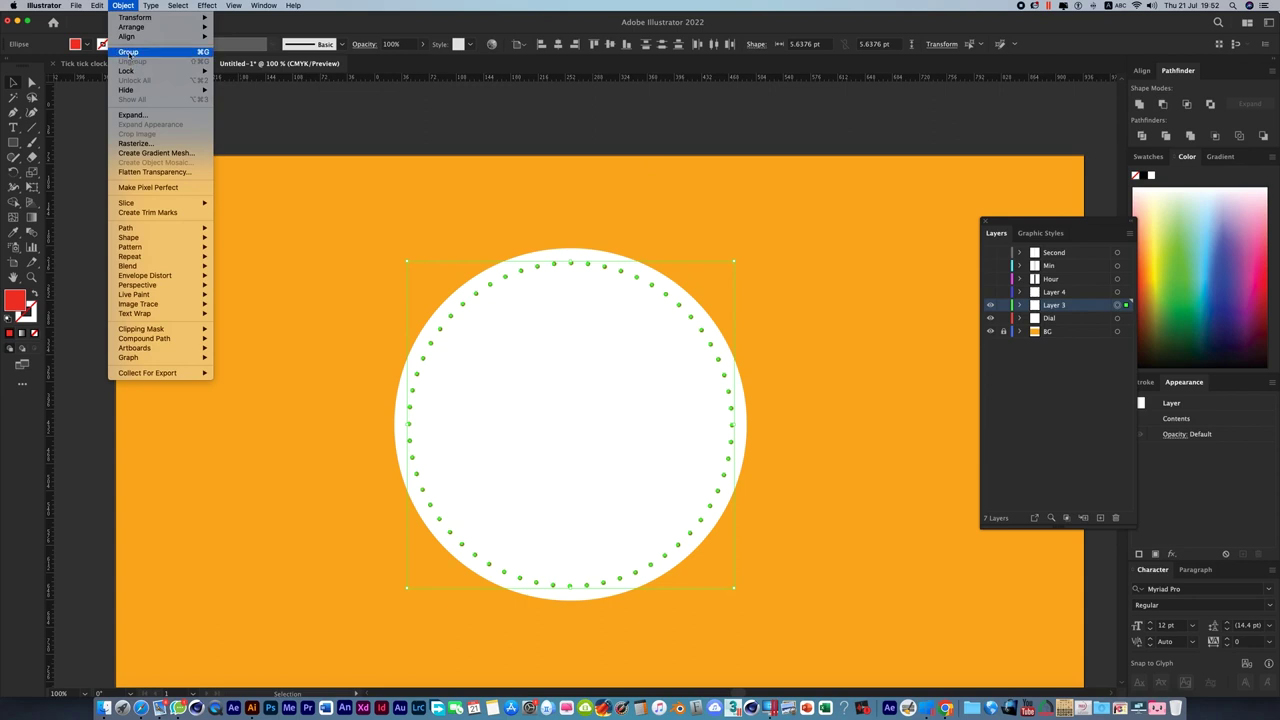
{"action": "left_click", "coordinate": [130, 51]}
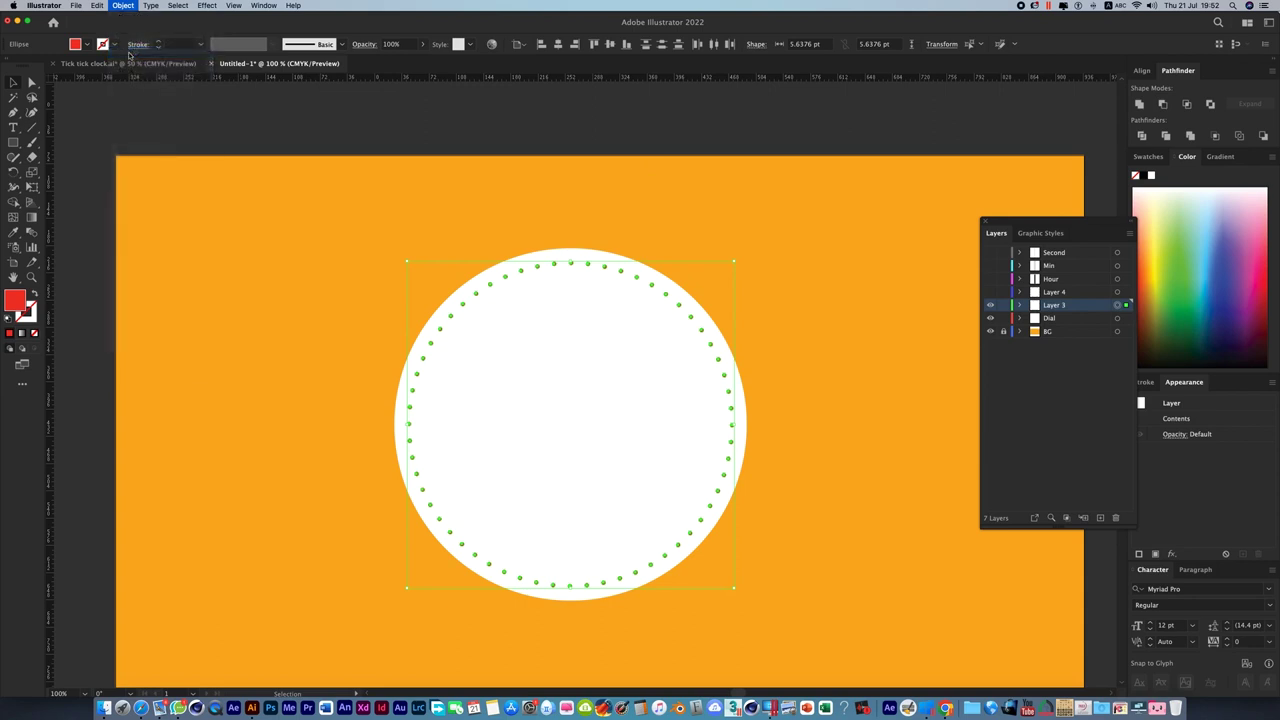
{"action": "left_click", "coordinate": [990, 305]}
Group the black hour dots on Layer 4 and show the Layer 3 minute dots again.
{"action": "left_click", "coordinate": [990, 291]}
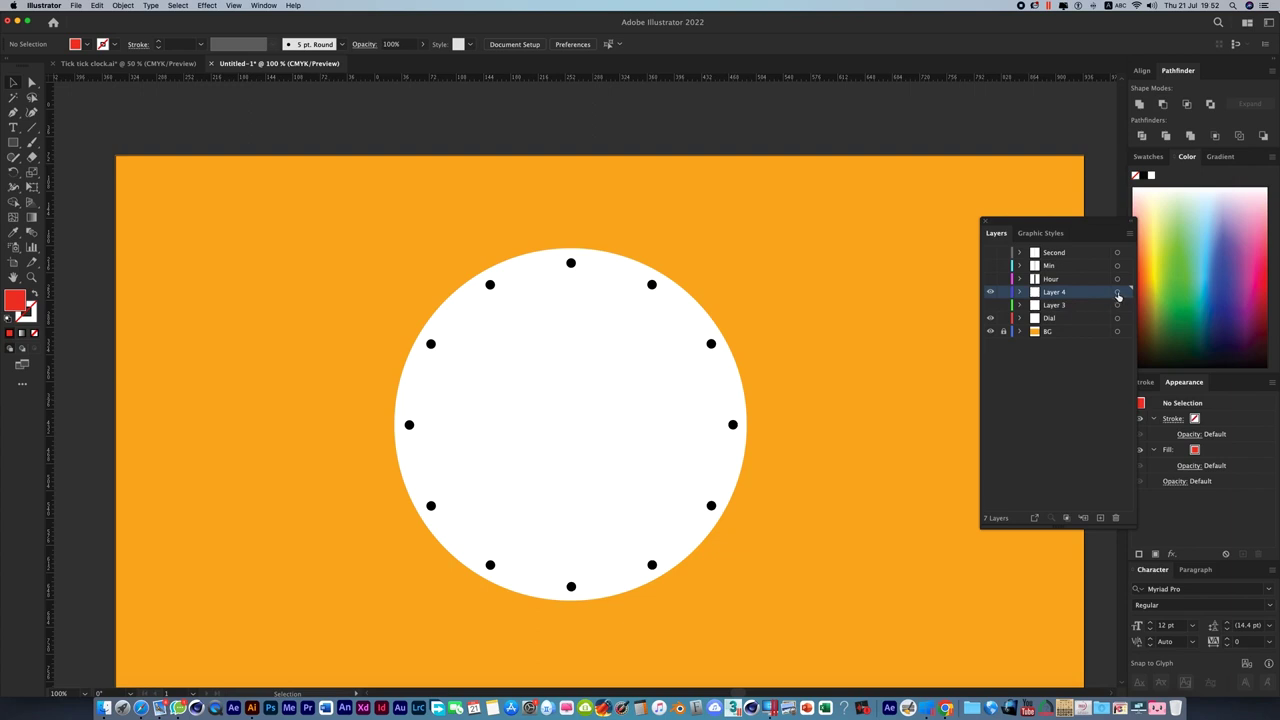
{"action": "left_click", "coordinate": [1117, 292]}
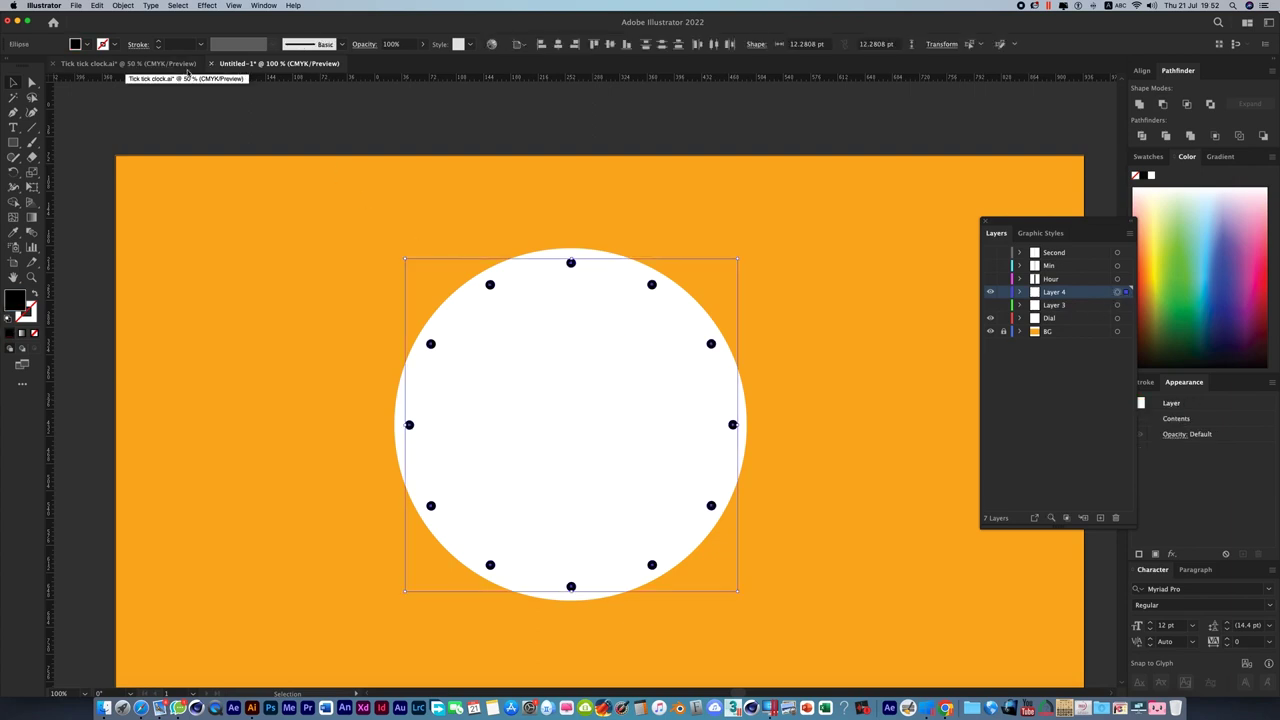
{"action": "left_click", "coordinate": [123, 6]}
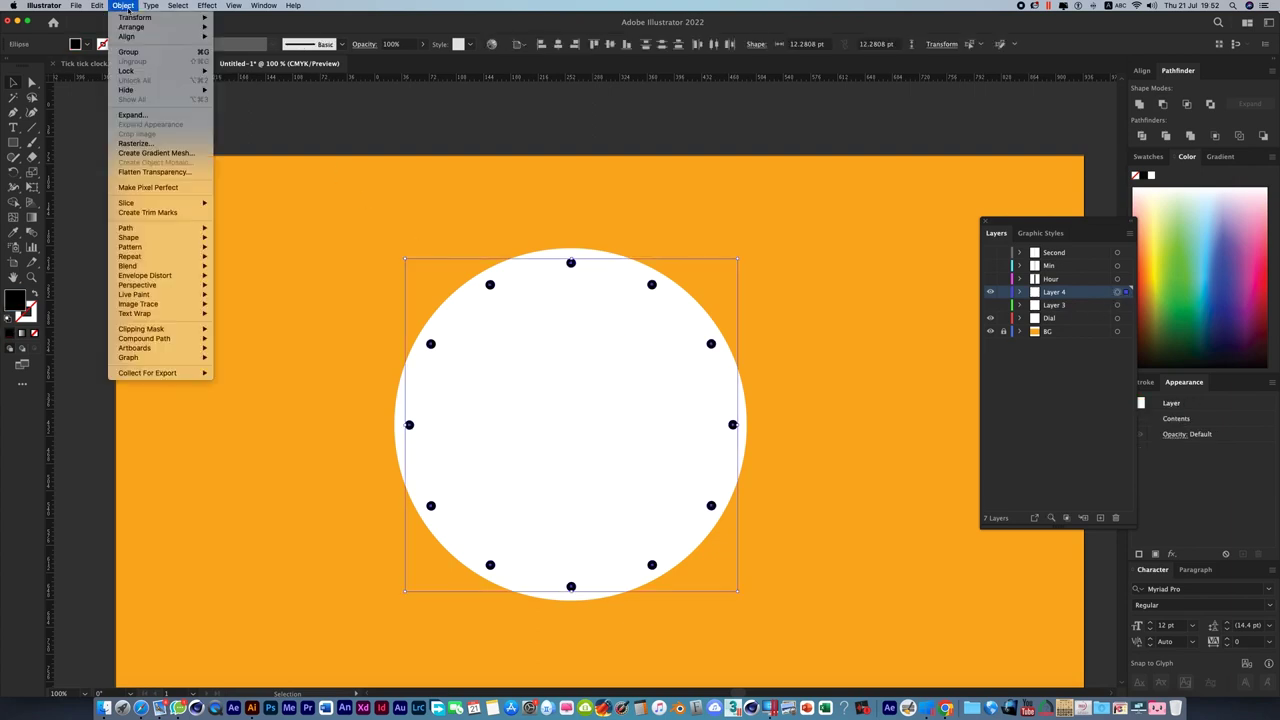
{"action": "left_click", "coordinate": [128, 51]}
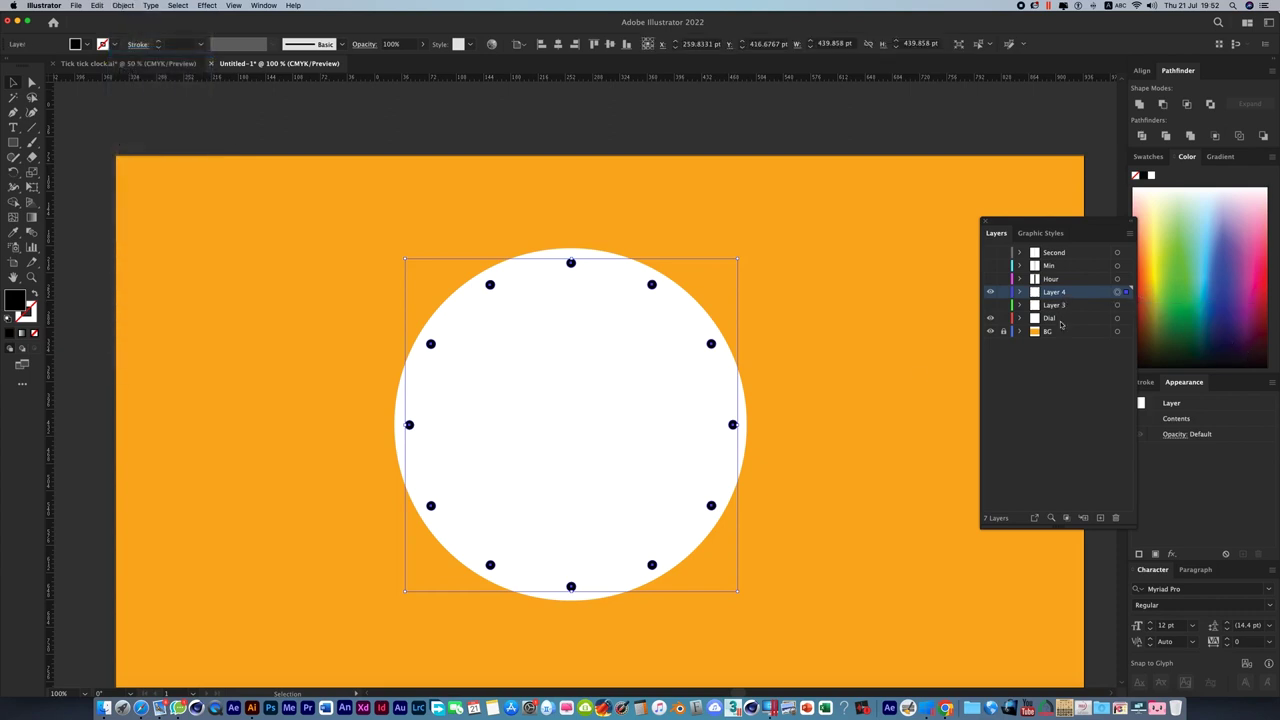
{"action": "left_click", "coordinate": [990, 305]}
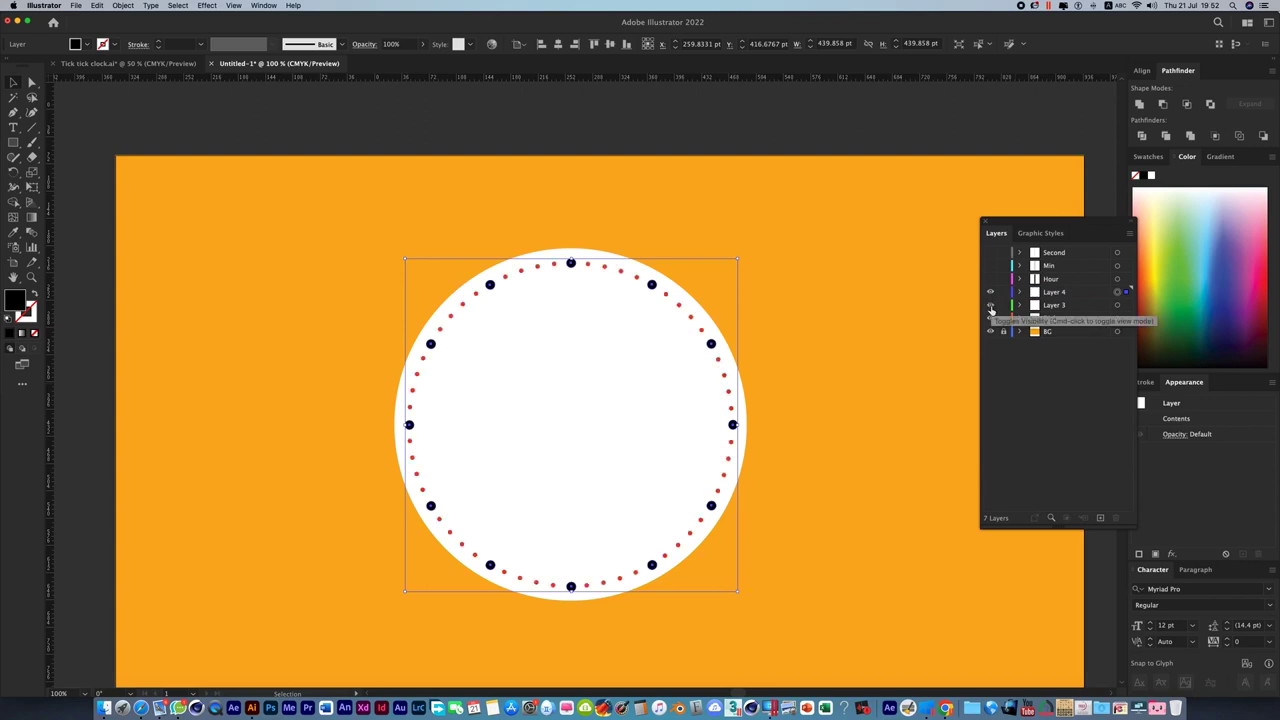
{"action": "left_click", "coordinate": [533, 227]}
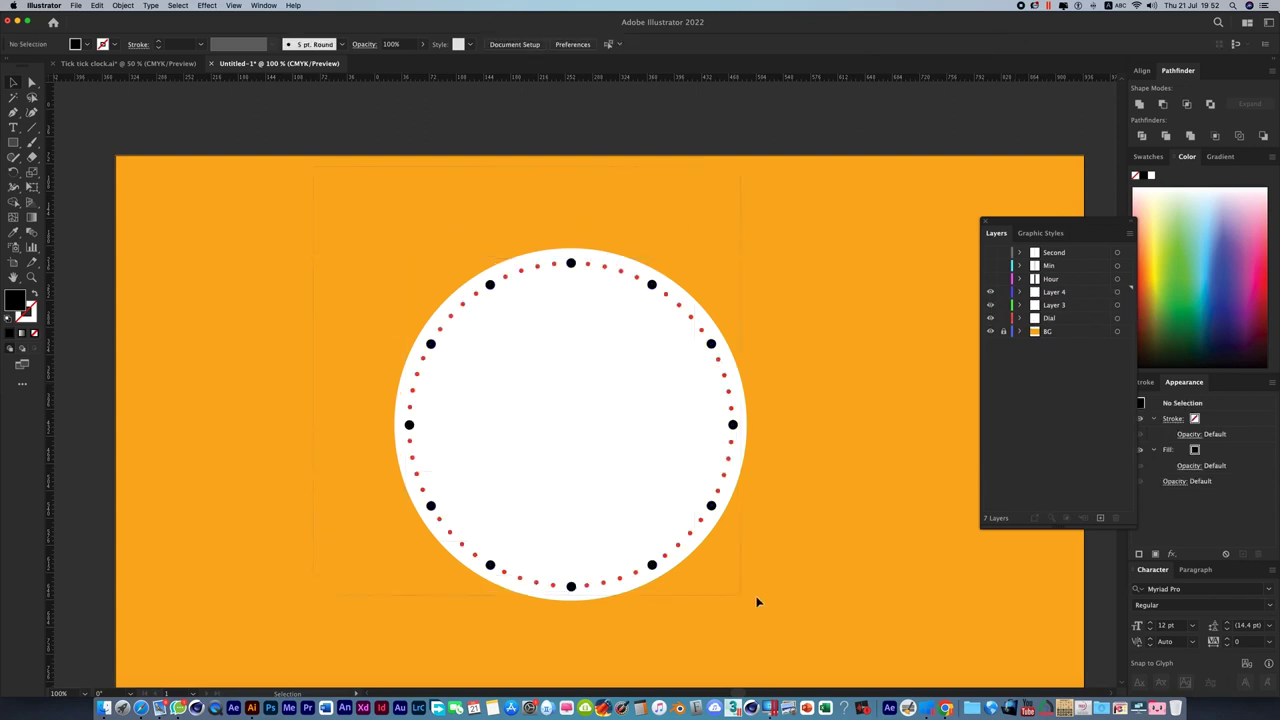
Align the white dial and both dot groups to each other's horizontal and vertical centres.
{"action": "key", "text": "super+a"}
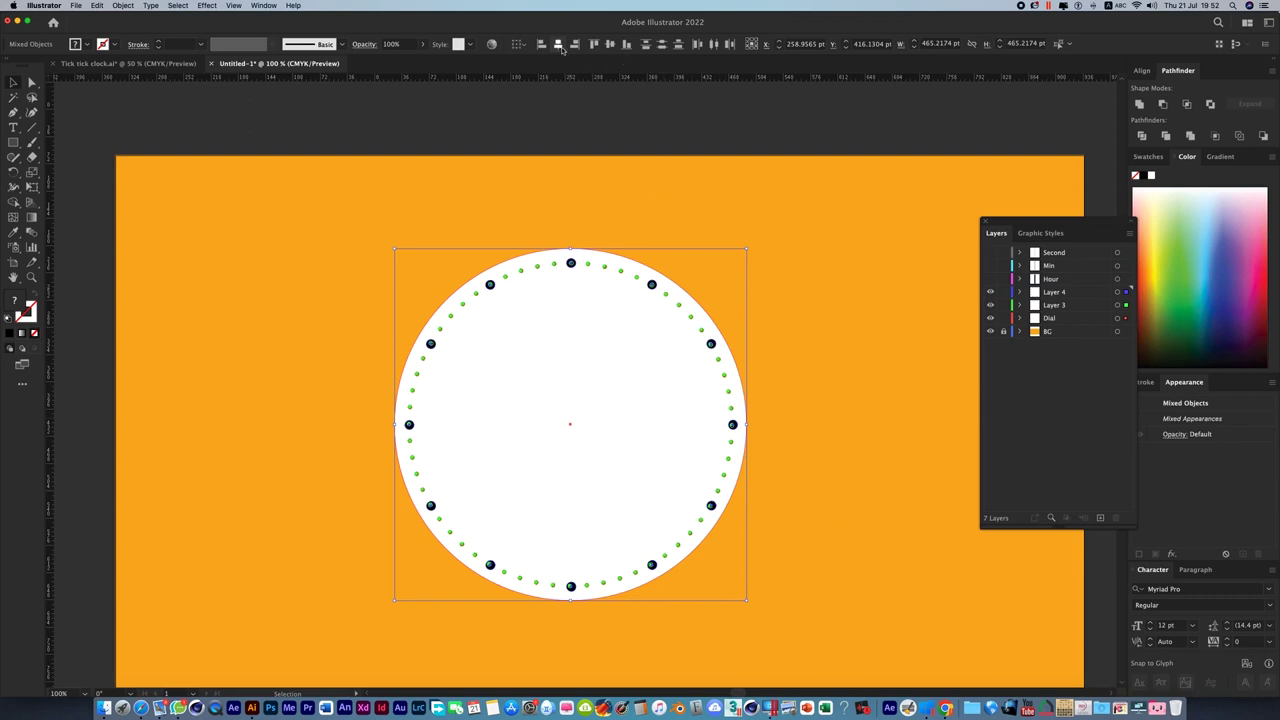
{"action": "left_click", "coordinate": [558, 45]}
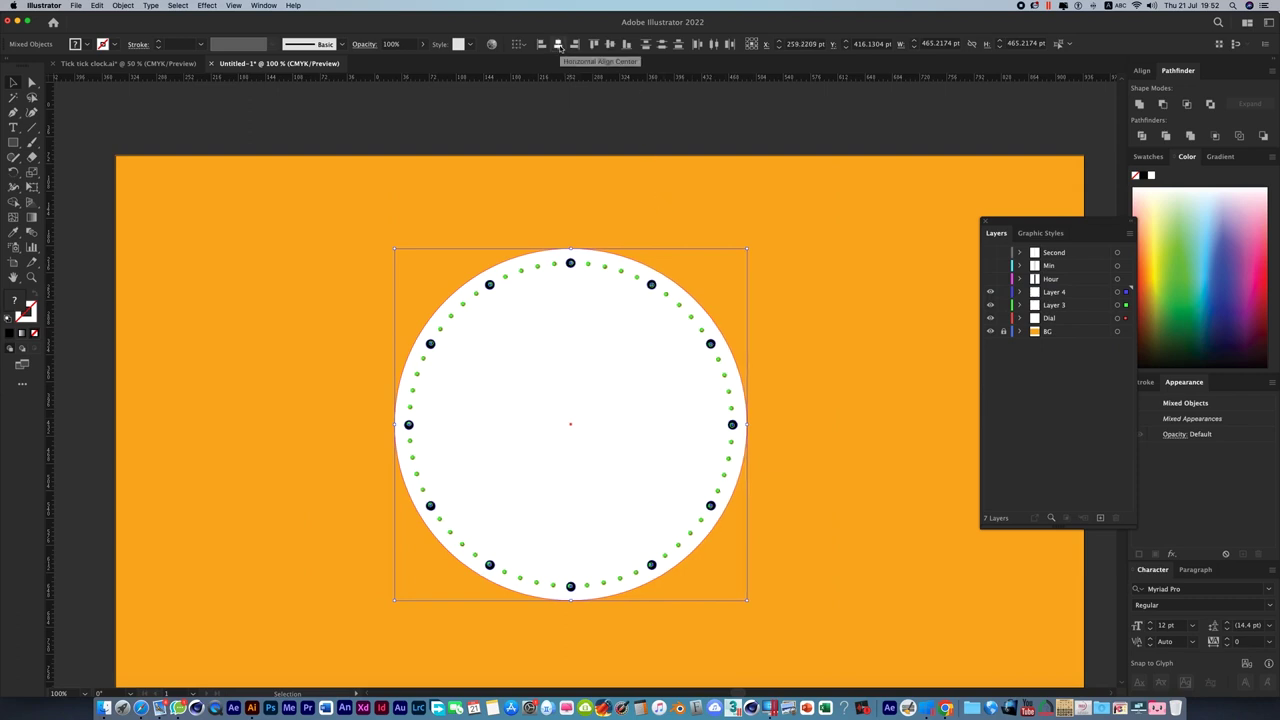
{"action": "left_click", "coordinate": [610, 47]}
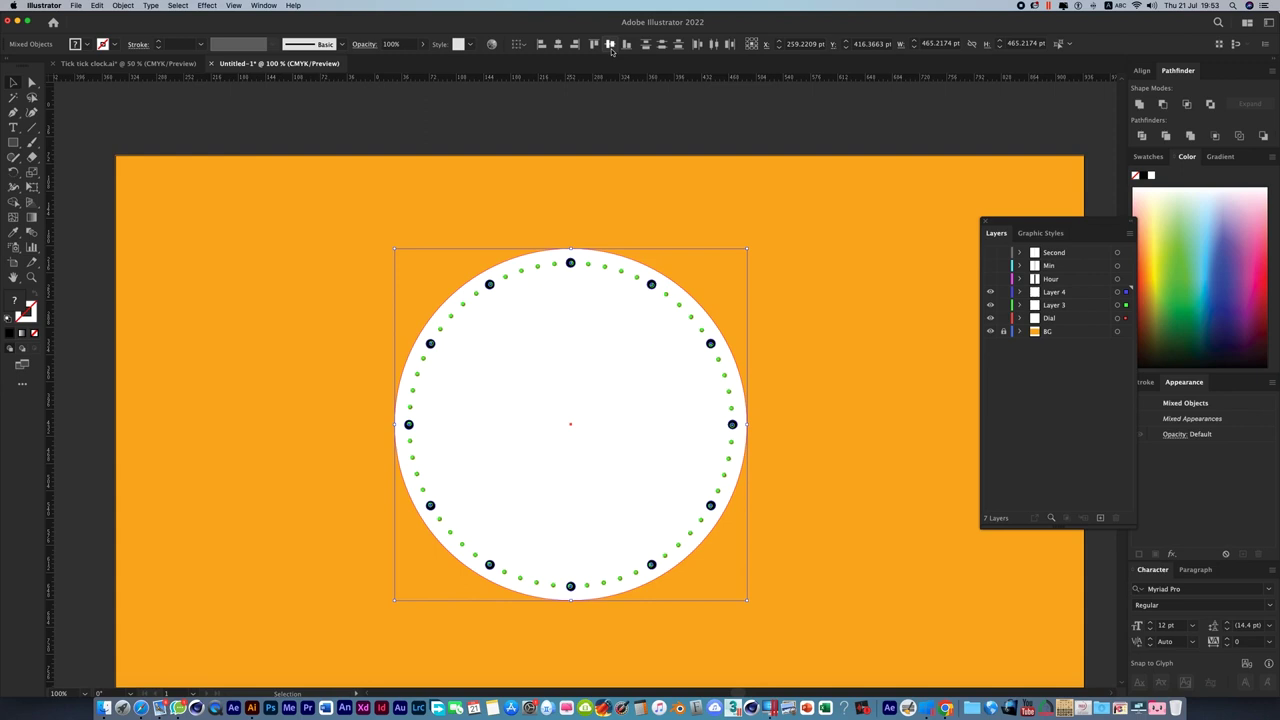
{"action": "left_click", "coordinate": [866, 249]}
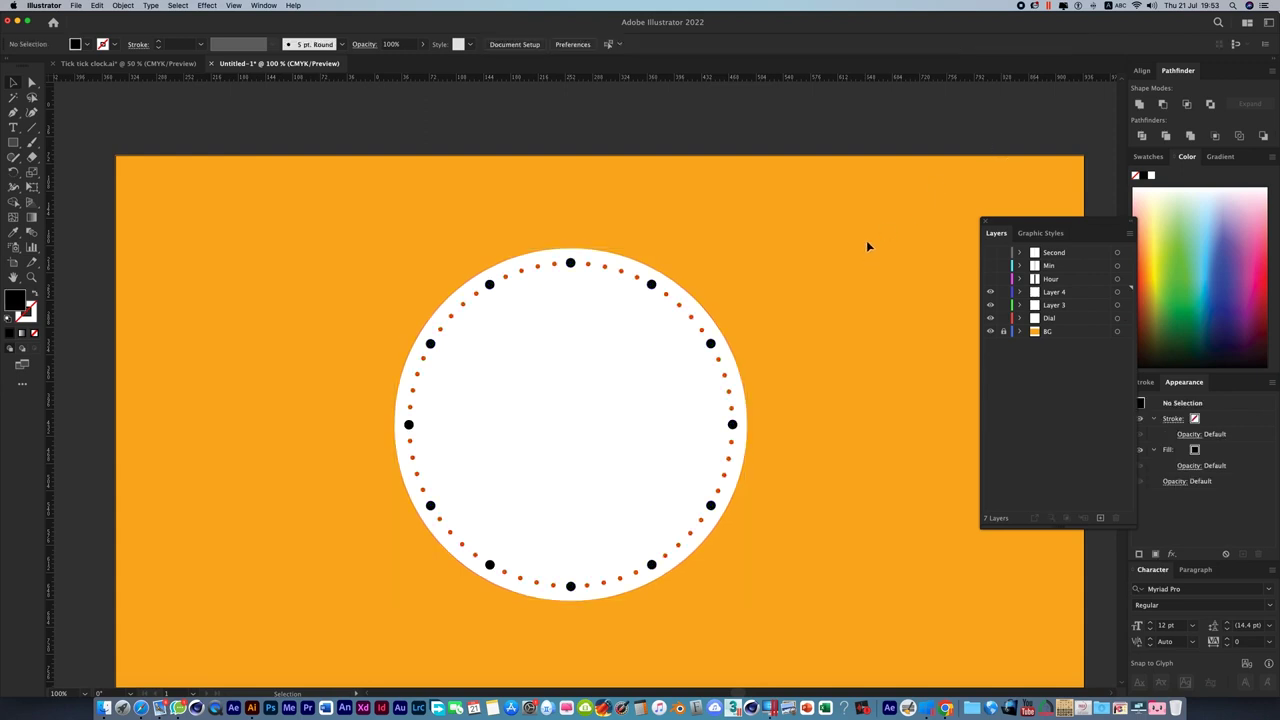
Paste a copy of the white dial circle in front and enlarge it from 465.22 to 475.58 pt.
{"action": "left_click", "coordinate": [585, 370]}
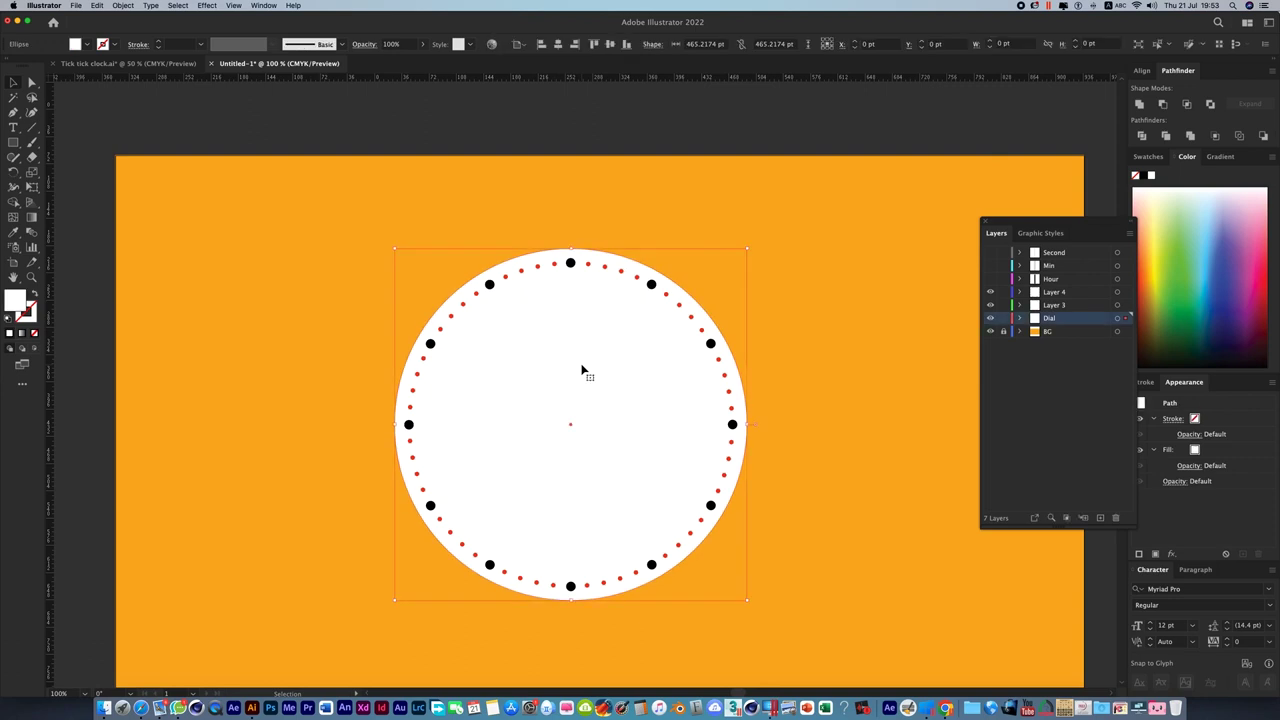
{"action": "left_click", "coordinate": [98, 6]}
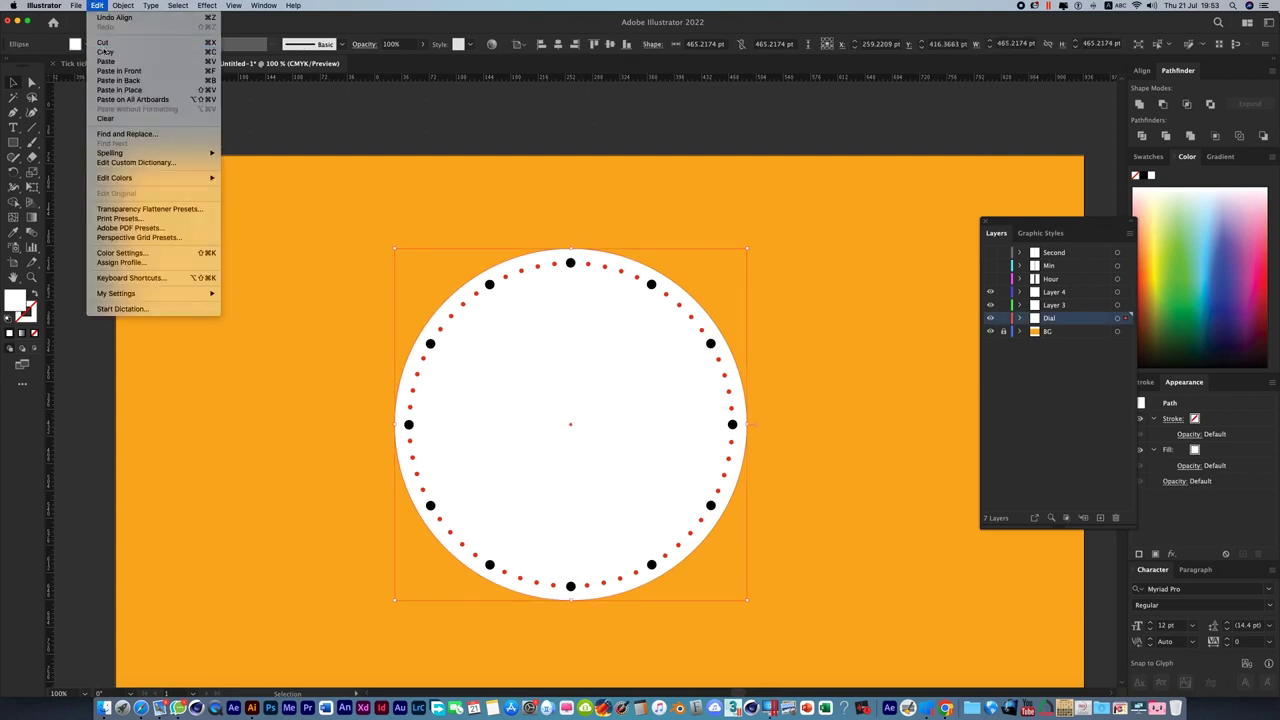
{"action": "left_click", "coordinate": [98, 6]}
{"action": "left_click", "coordinate": [98, 6]}
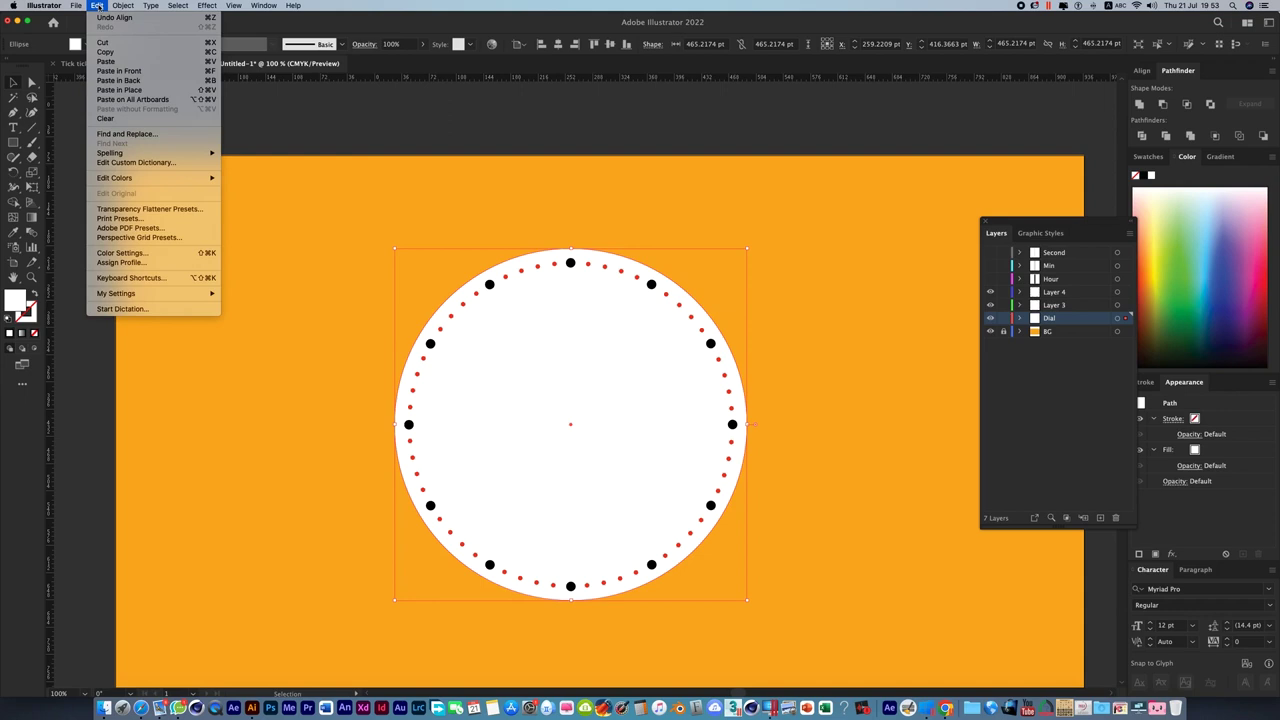
{"action": "left_click", "coordinate": [121, 71]}
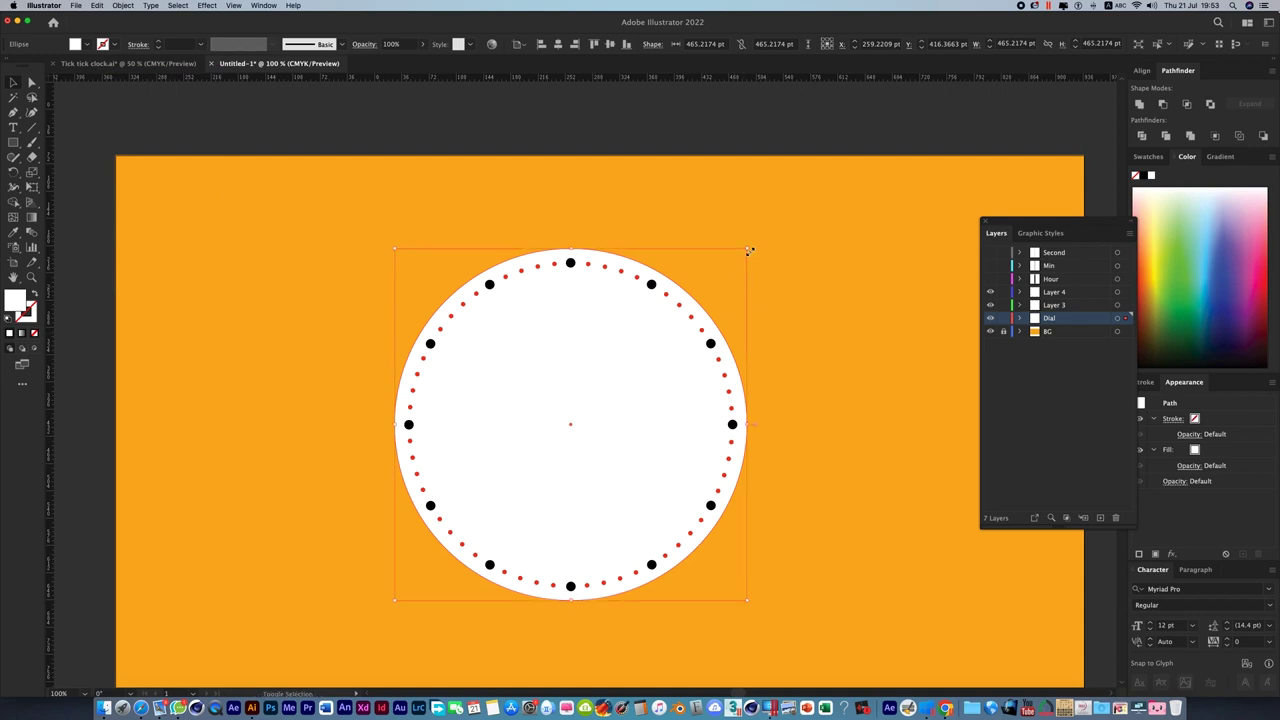
{"action": "left_click_drag", "start_coordinate": [749, 251], "coordinate": [755, 245]}
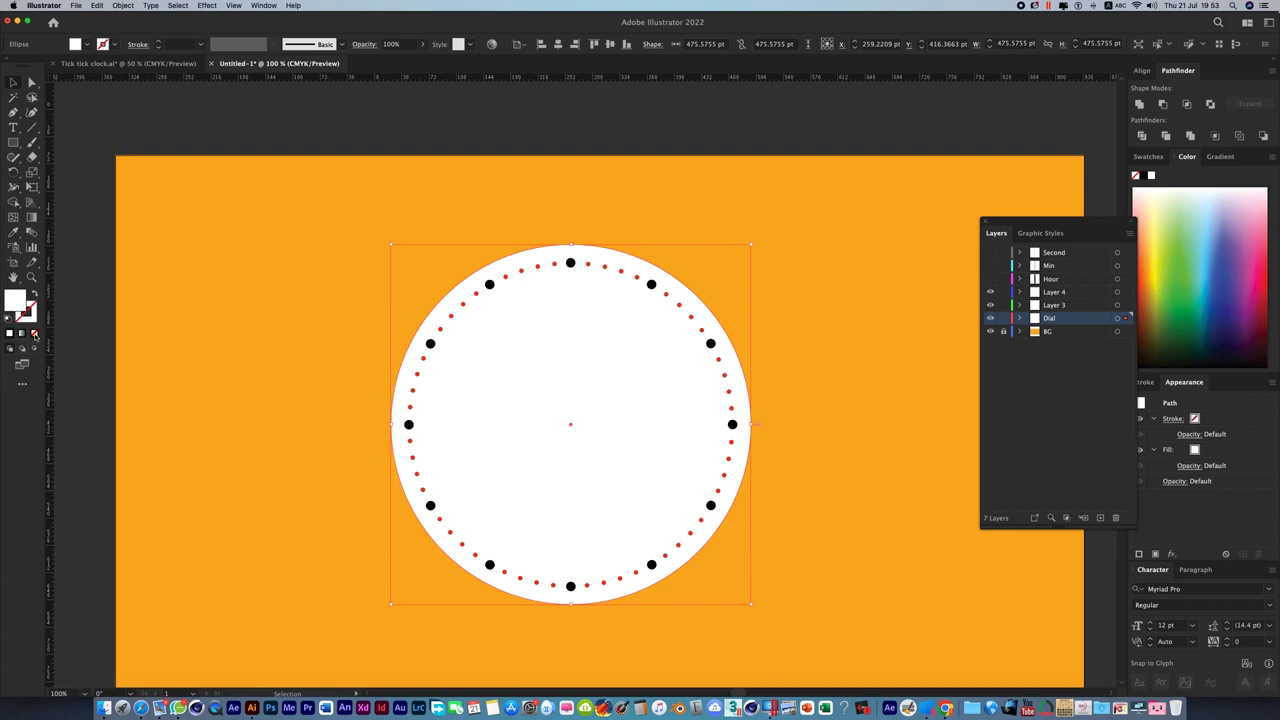
Remove the copied circle's fill and give its outline the grey colour #6d6d6d.
{"action": "left_click", "coordinate": [34, 333]}
{"action": "double_click", "coordinate": [33, 318]}
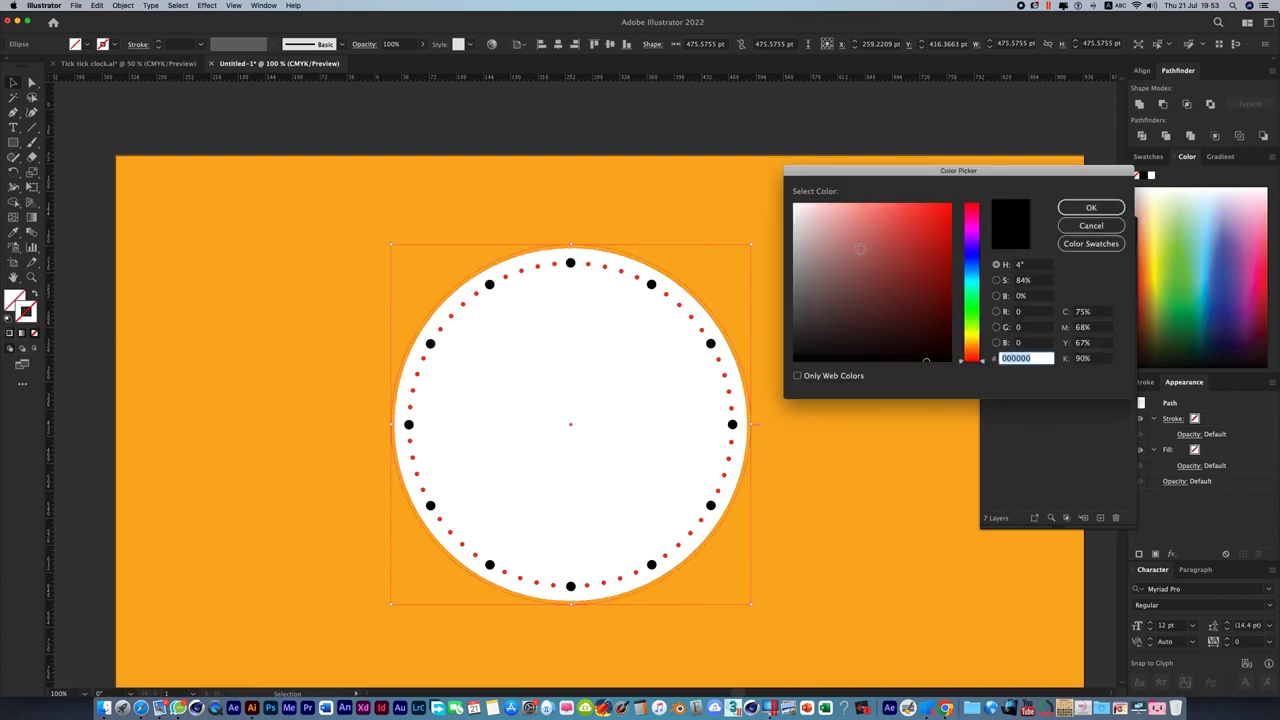
{"action": "type", "text": "6d6d6d"}
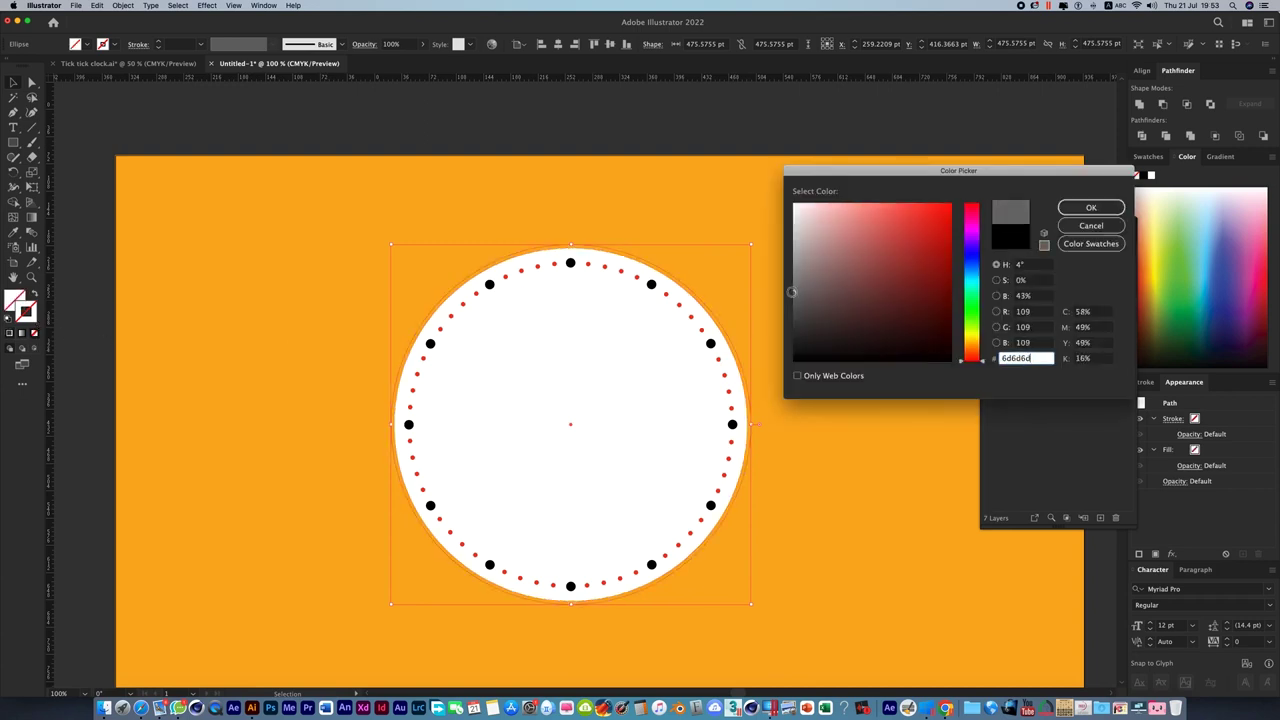
{"action": "left_click", "coordinate": [1082, 206]}
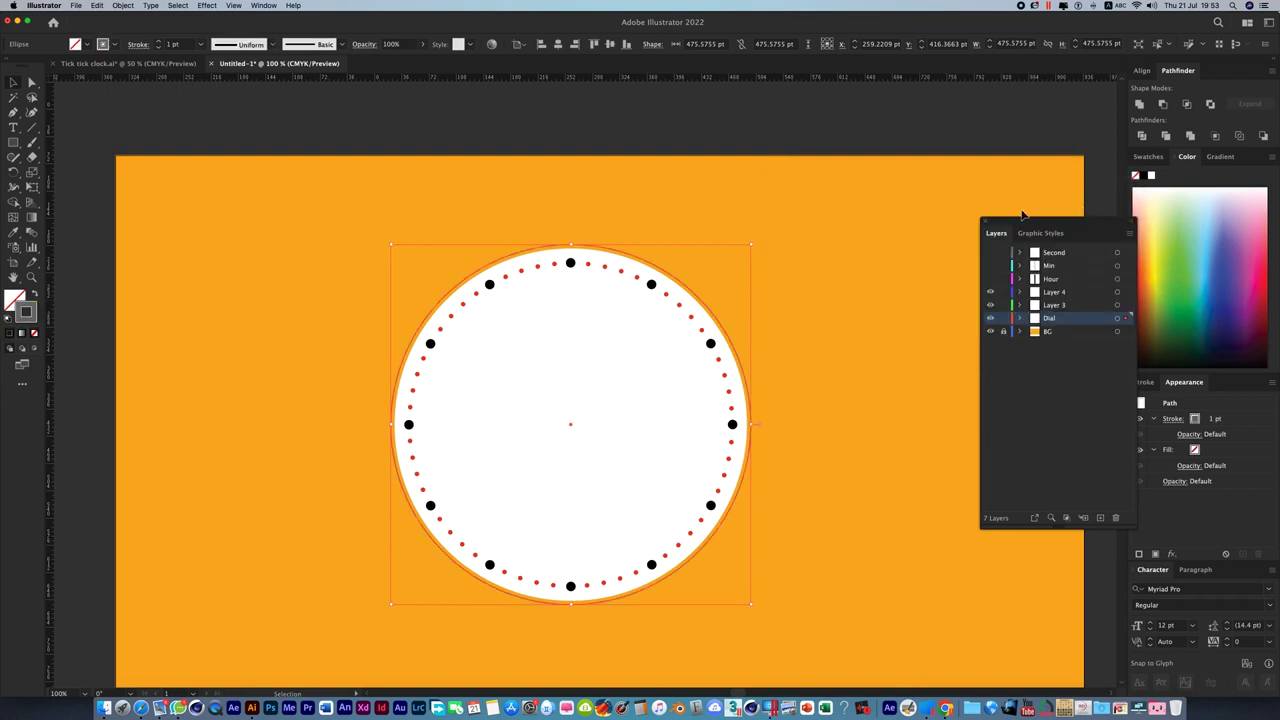
Raise the grey ring's stroke weight to 18 pt.
{"action": "left_click", "coordinate": [159, 44]}
{"action": "left_click", "coordinate": [159, 44]}
{"action": "left_click", "coordinate": [159, 44]}
{"action": "left_click", "coordinate": [159, 44]}
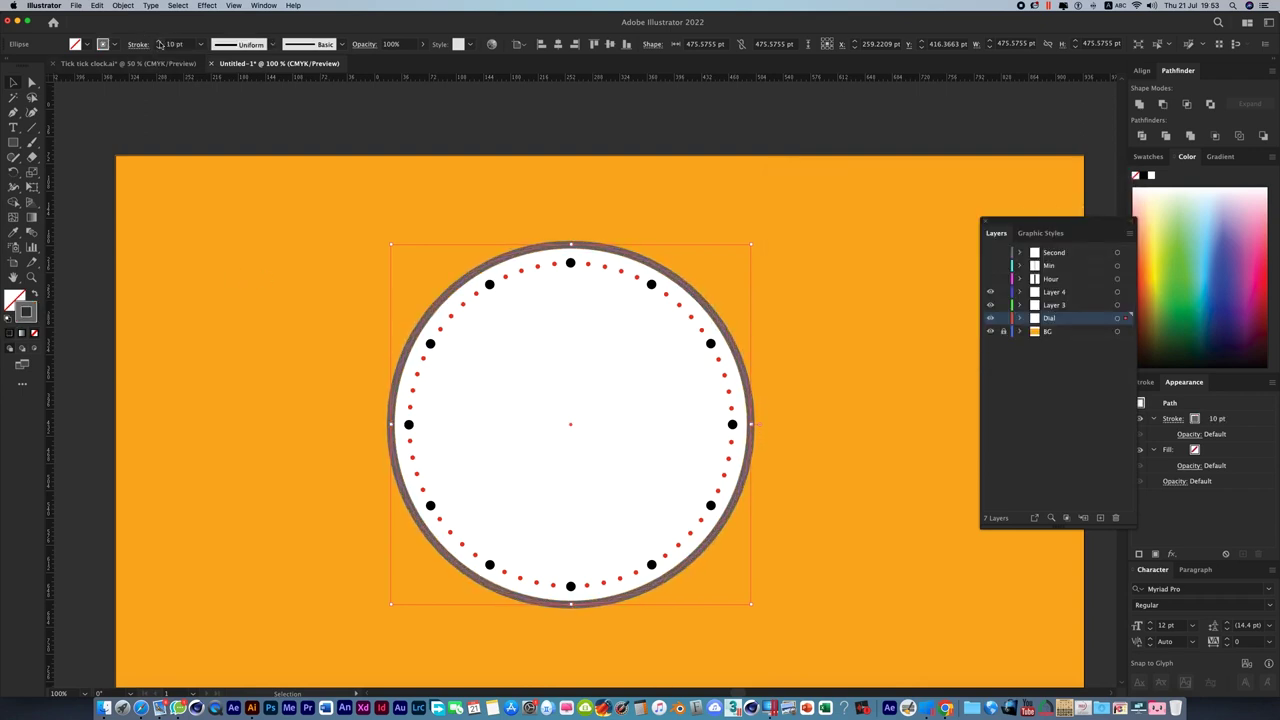
{"action": "left_click", "coordinate": [159, 44]}
{"action": "left_click", "coordinate": [159, 44]}
{"action": "left_click", "coordinate": [159, 44]}
{"action": "left_click", "coordinate": [159, 44]}
{"action": "left_click", "coordinate": [159, 44]}
{"action": "left_click", "coordinate": [159, 44]}
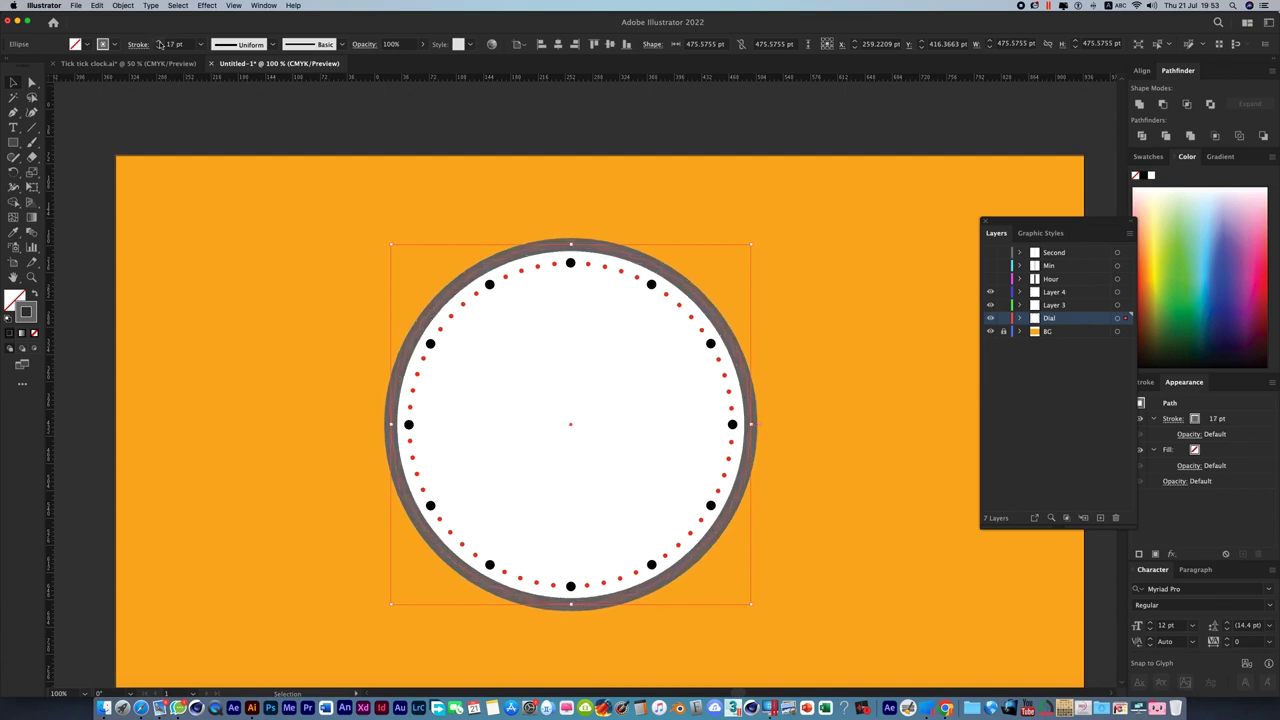
{"action": "left_click", "coordinate": [159, 44]}
{"action": "left_click", "coordinate": [598, 271]}
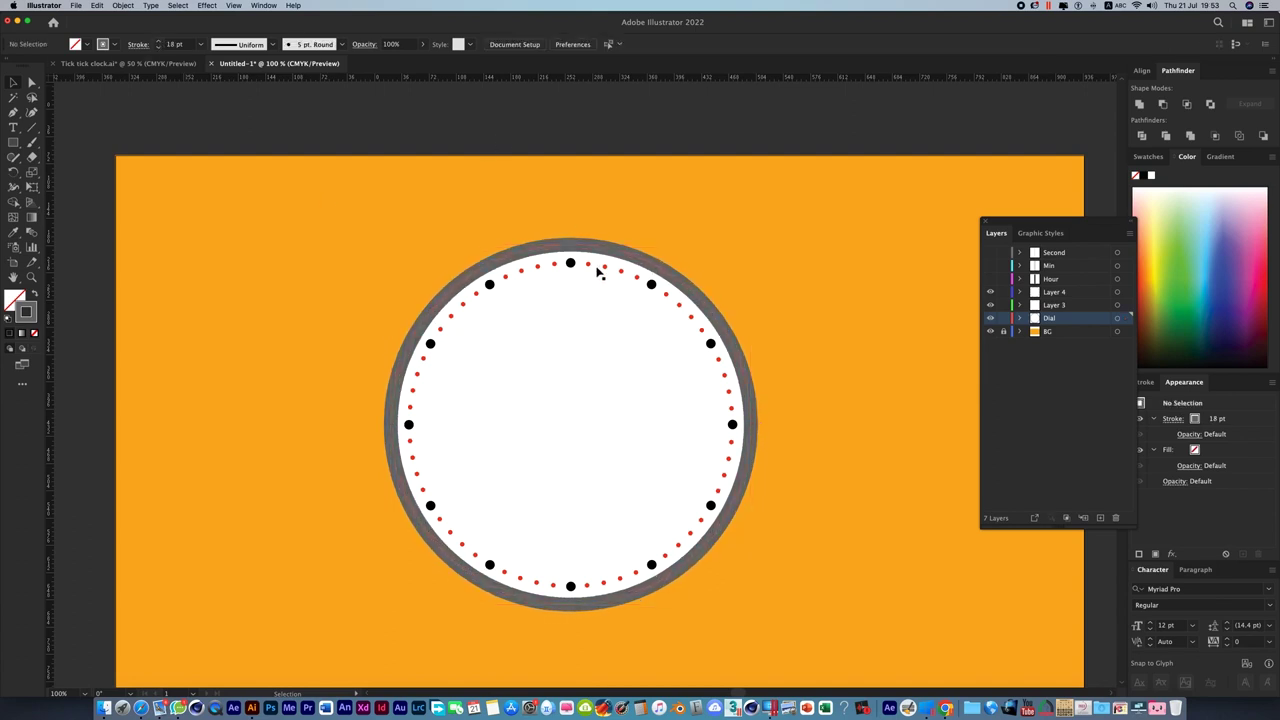
{"action": "left_click", "coordinate": [588, 252]}
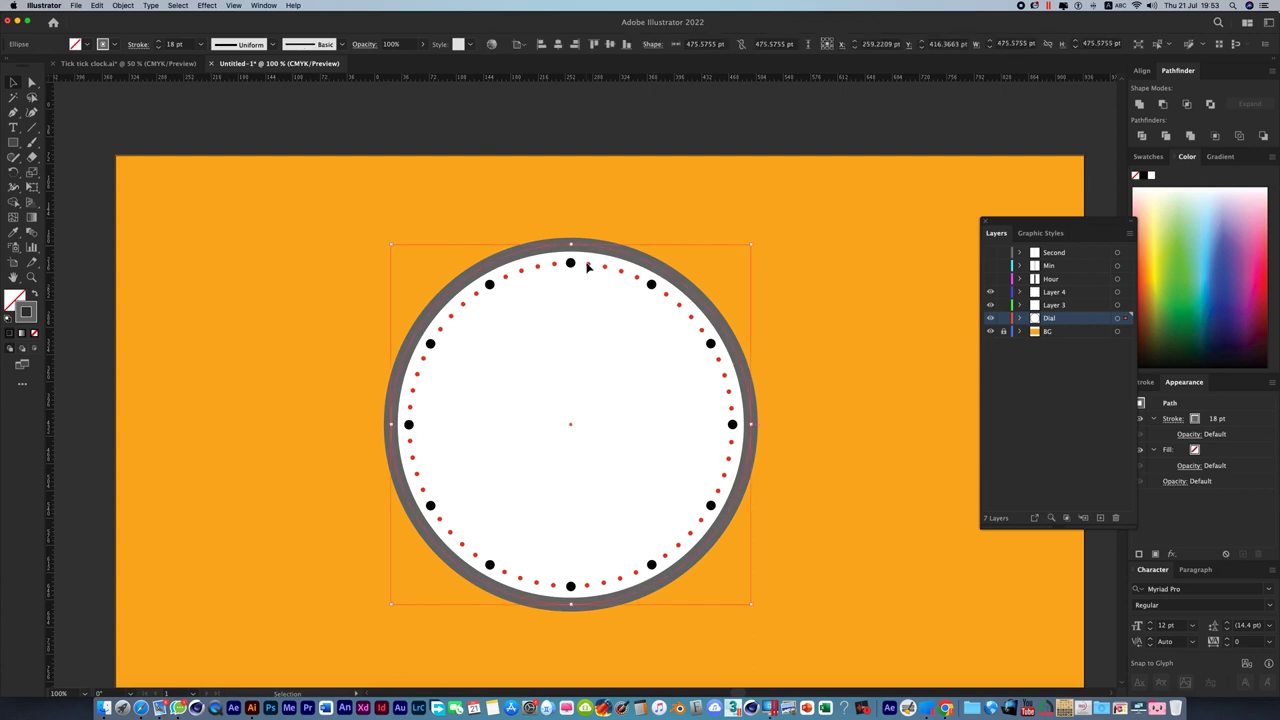
Apply a Gaussian Blur with a radius of about 20.9 pixels to the grey ring.
{"action": "left_click", "coordinate": [207, 6]}
{"action": "mouse_move", "coordinate": [217, 197]}
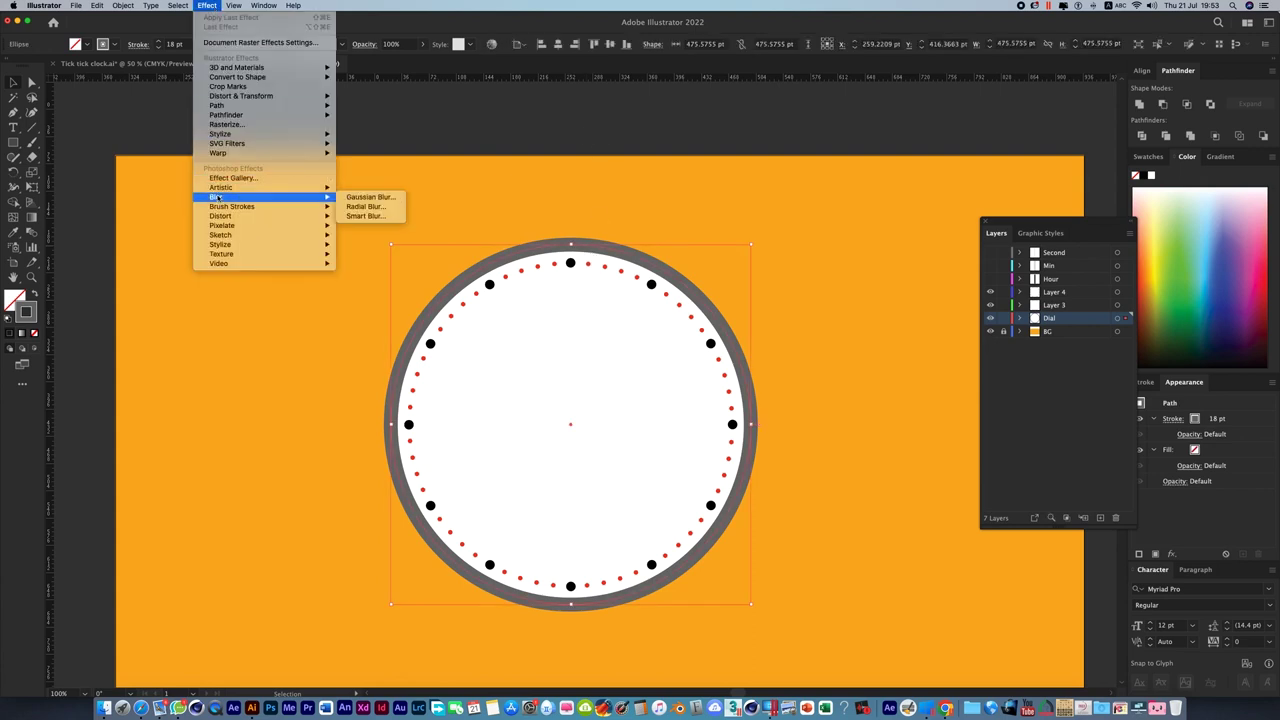
{"action": "left_click", "coordinate": [378, 198]}
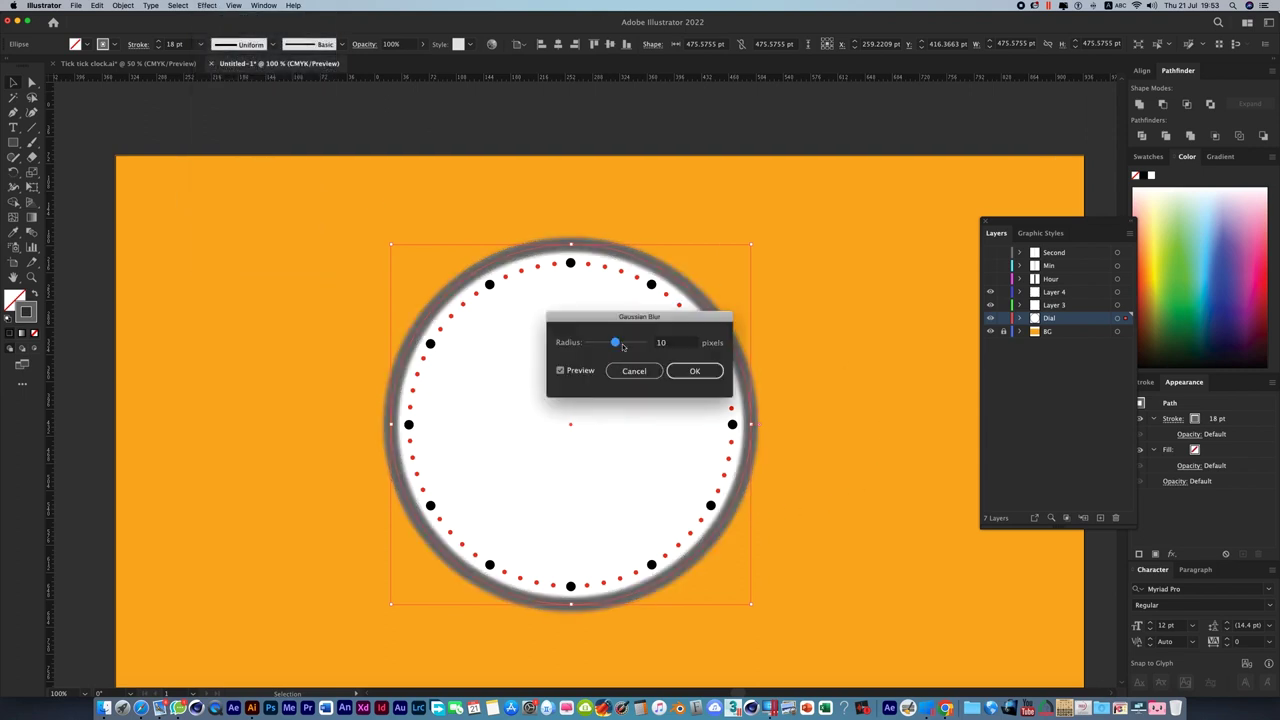
{"action": "left_click_drag", "start_coordinate": [617, 343], "coordinate": [625, 343]}
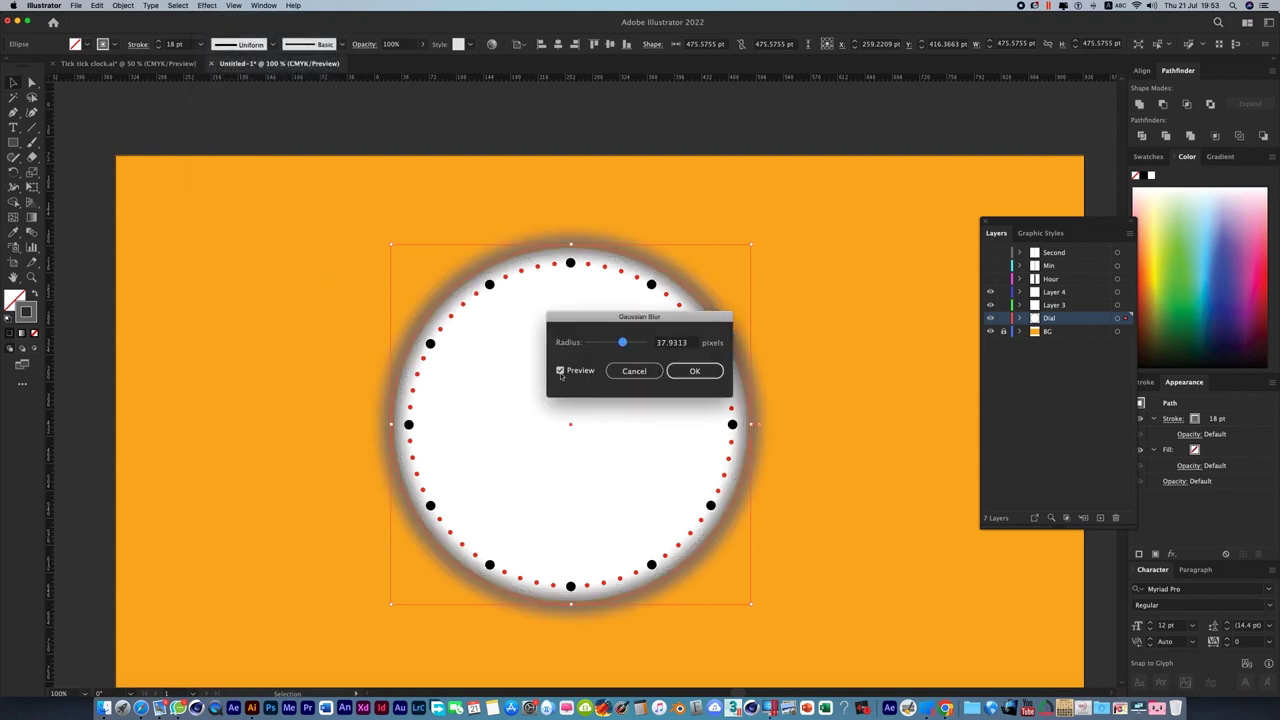
{"action": "left_click_drag", "start_coordinate": [623, 342], "coordinate": [620, 343]}
{"action": "left_click", "coordinate": [694, 371]}
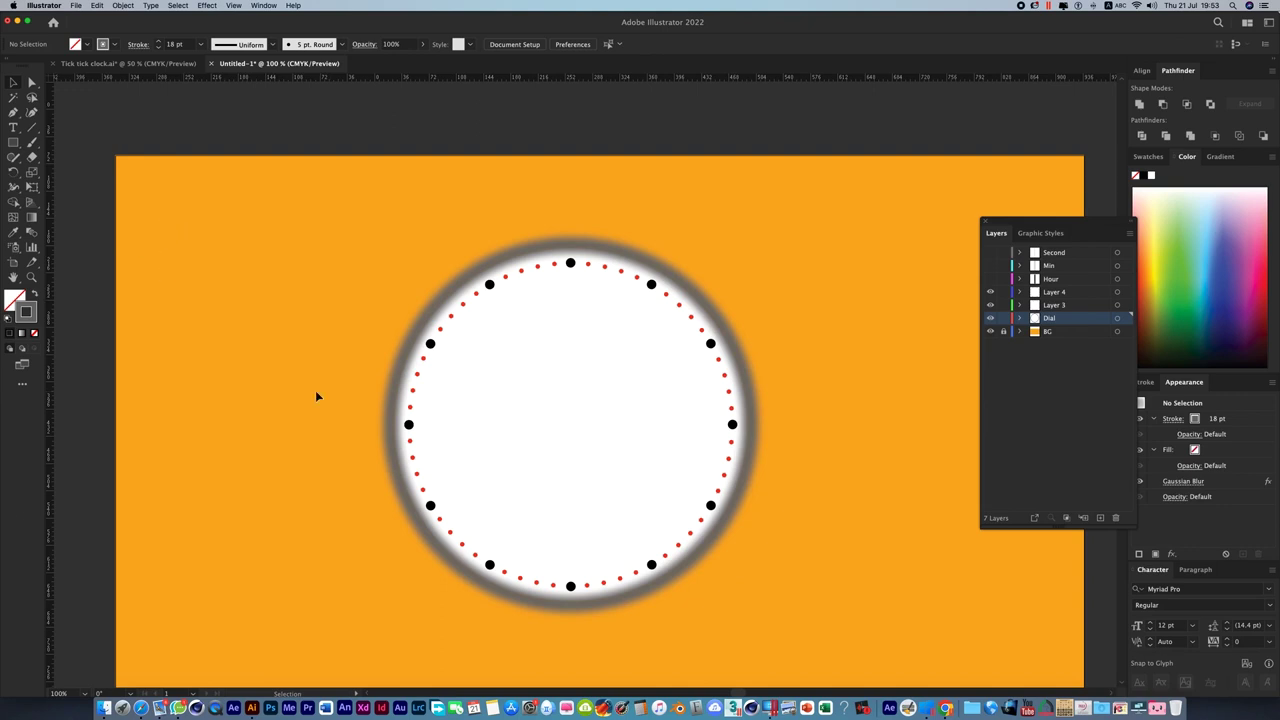
{"action": "left_click", "coordinate": [562, 420]}
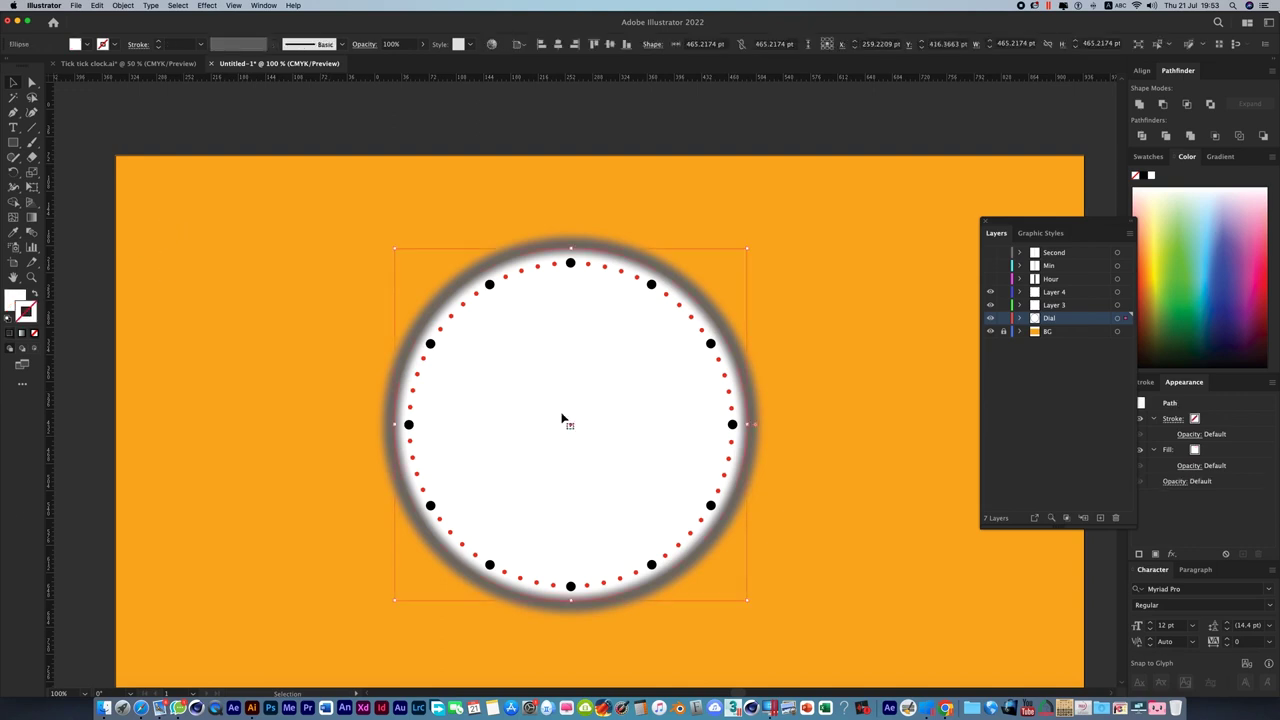
Paste the dial circle in place, scale it to about 507.51 pt, and reset default fill and stroke.
{"action": "key", "text": "a"}
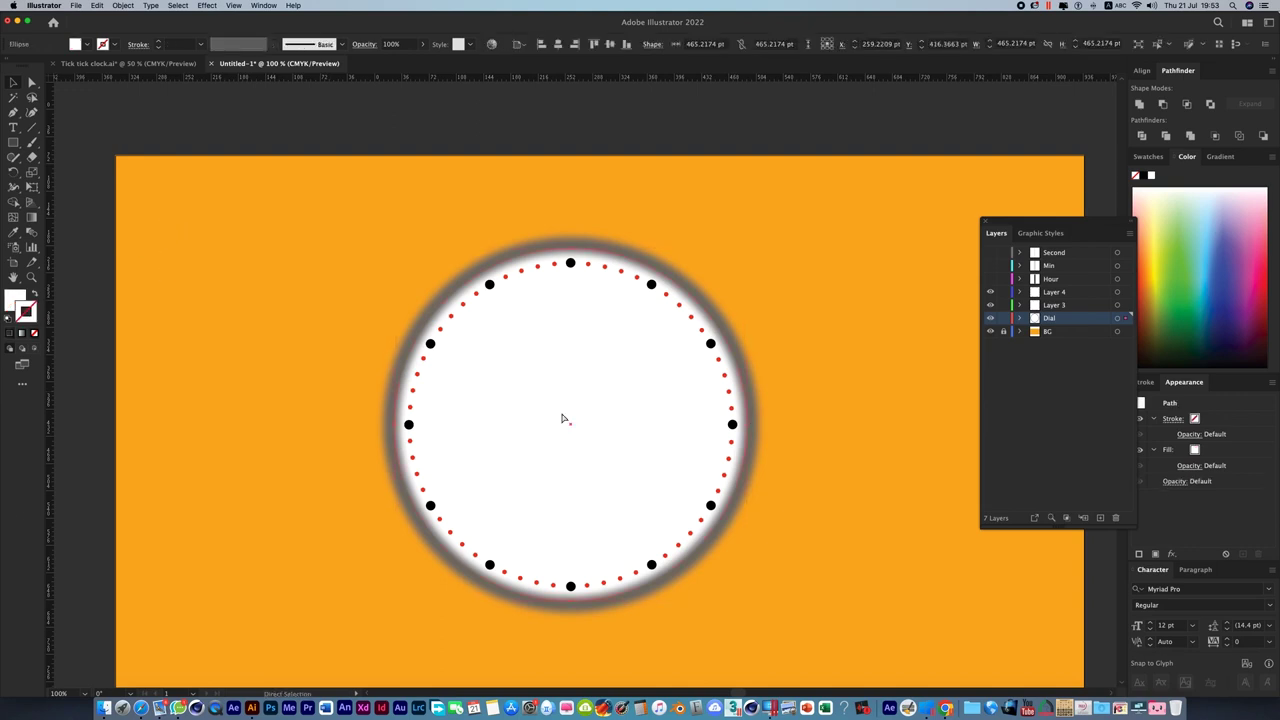
{"action": "key", "text": "v"}
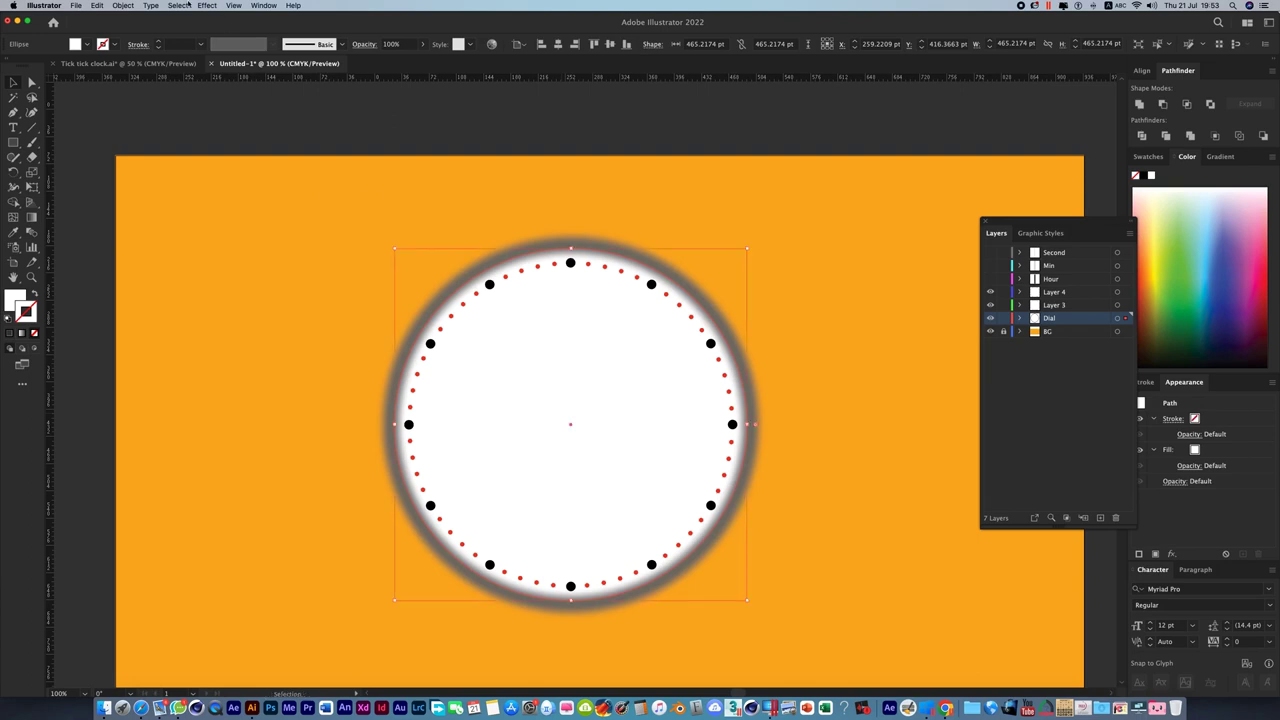
{"action": "left_click", "coordinate": [99, 6]}
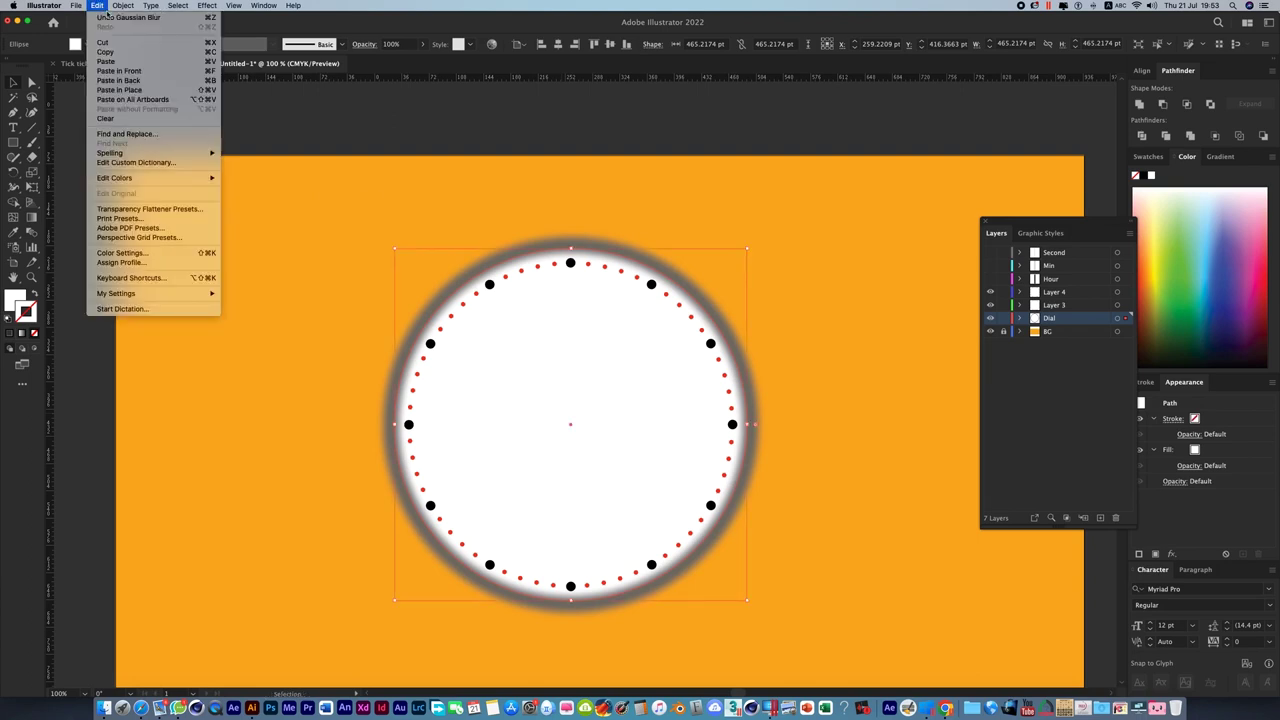
{"action": "left_click", "coordinate": [98, 6]}
{"action": "left_click", "coordinate": [97, 6]}
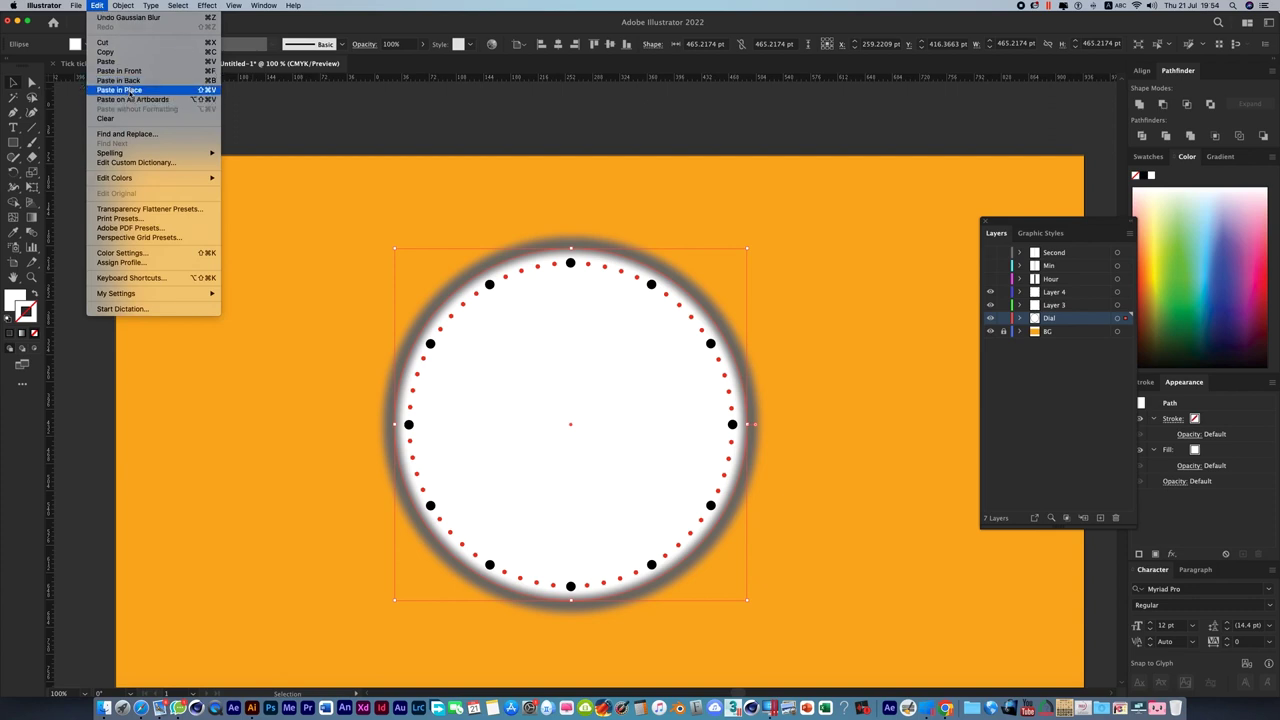
{"action": "left_click", "coordinate": [130, 92]}
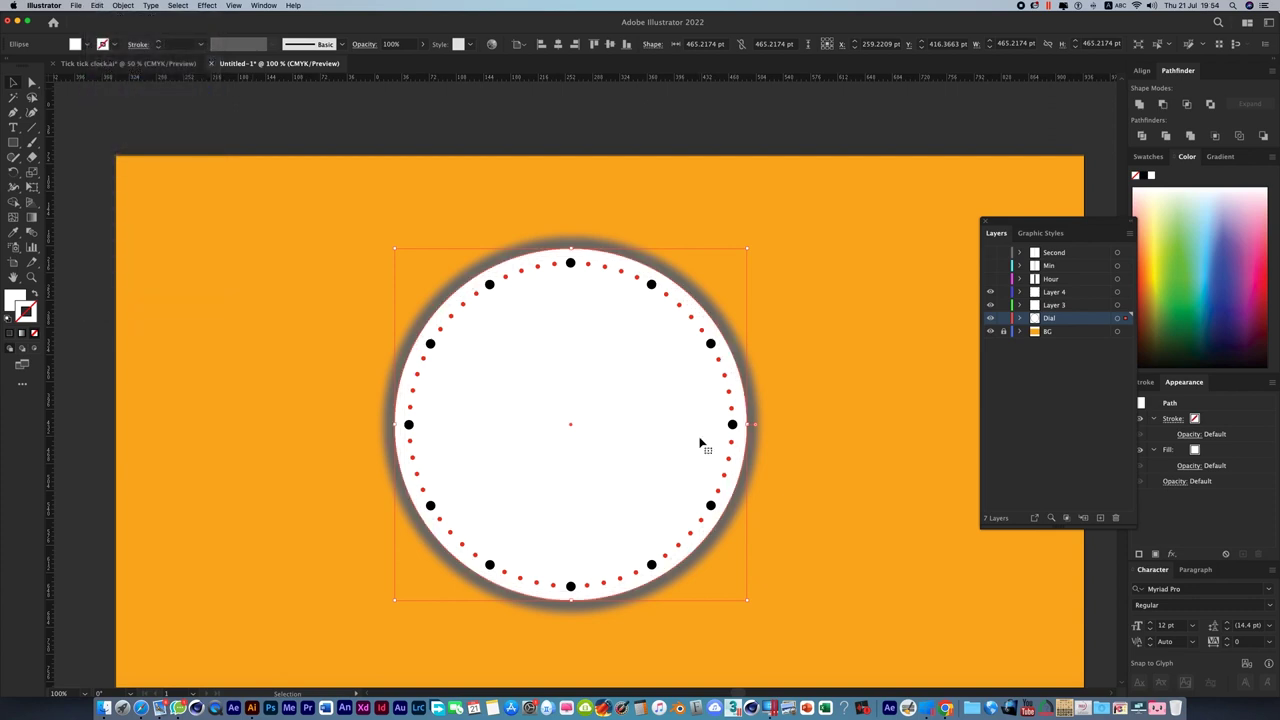
{"action": "left_click_drag", "start_coordinate": [747, 248], "coordinate": [765, 225]}
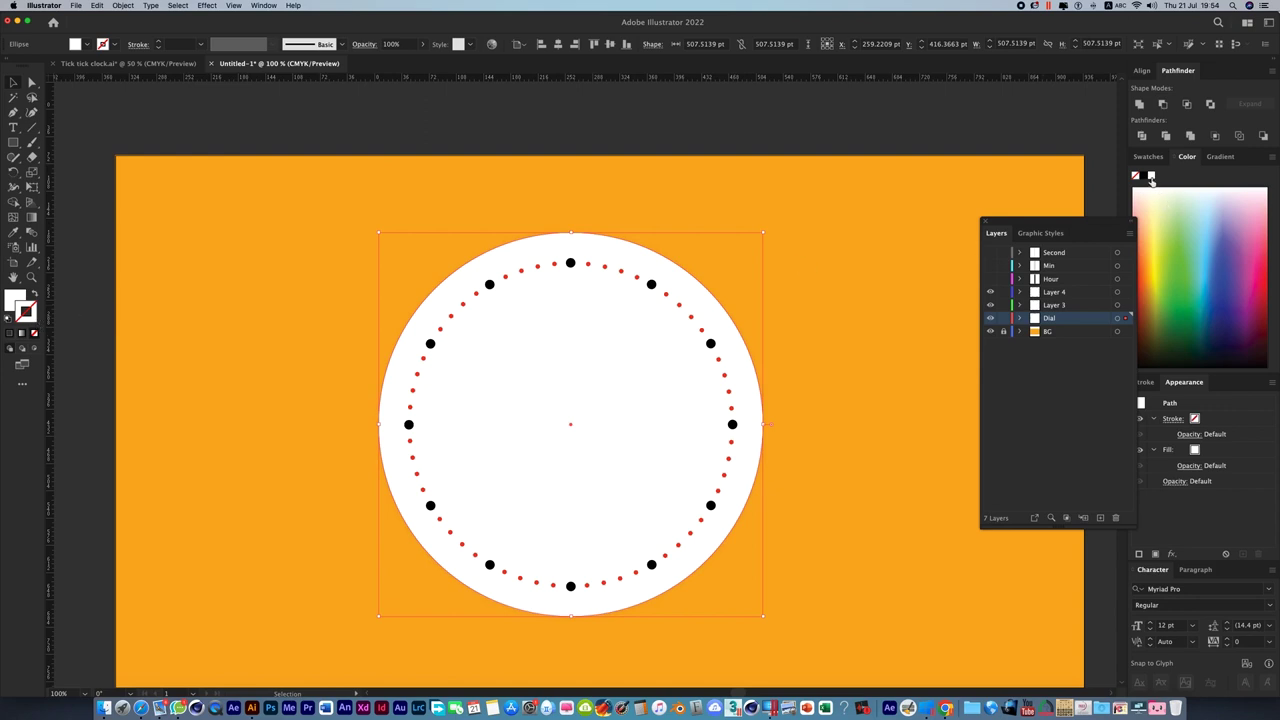
{"action": "left_click", "coordinate": [9, 318]}
Remove the circle's fill, give it a 40 pt stroke, and shrink it slightly.
{"action": "left_click", "coordinate": [27, 313]}
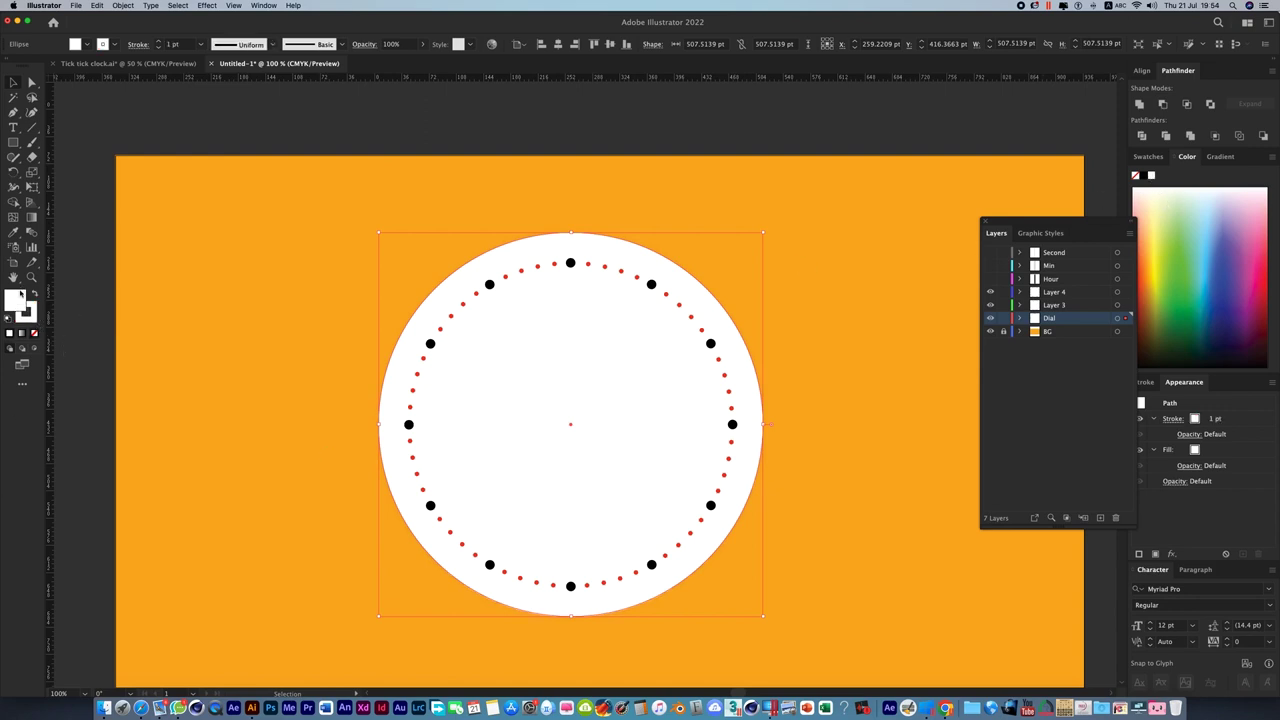
{"action": "left_click", "coordinate": [34, 334]}
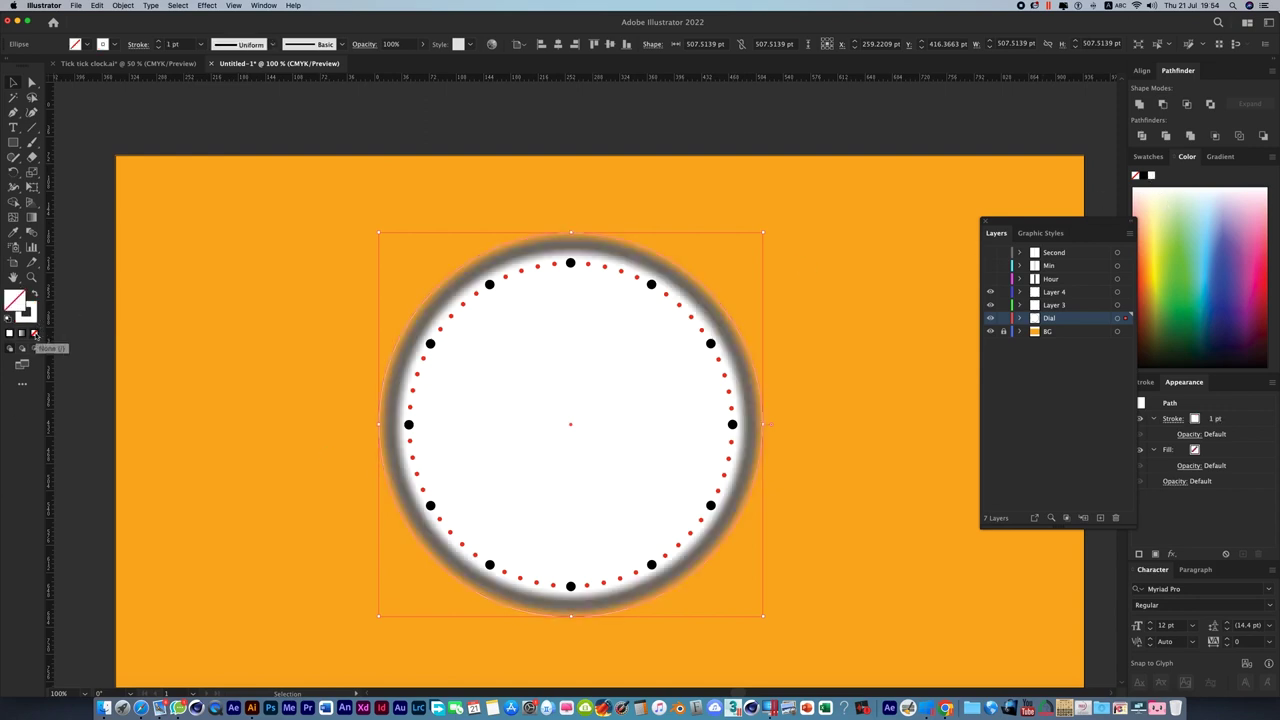
{"action": "left_click", "coordinate": [172, 44]}
{"action": "type", "text": "40"}
{"action": "key", "text": "Return"}
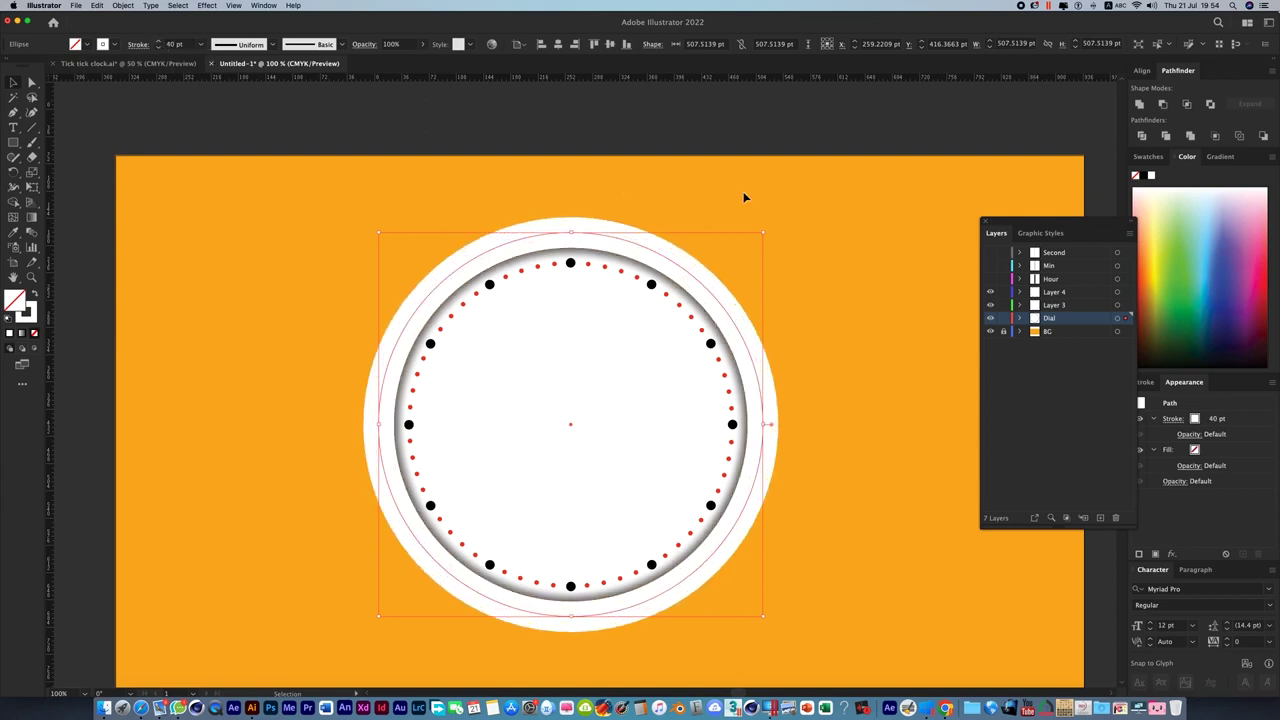
{"action": "left_click_drag", "start_coordinate": [764, 233], "coordinate": [762, 238]}
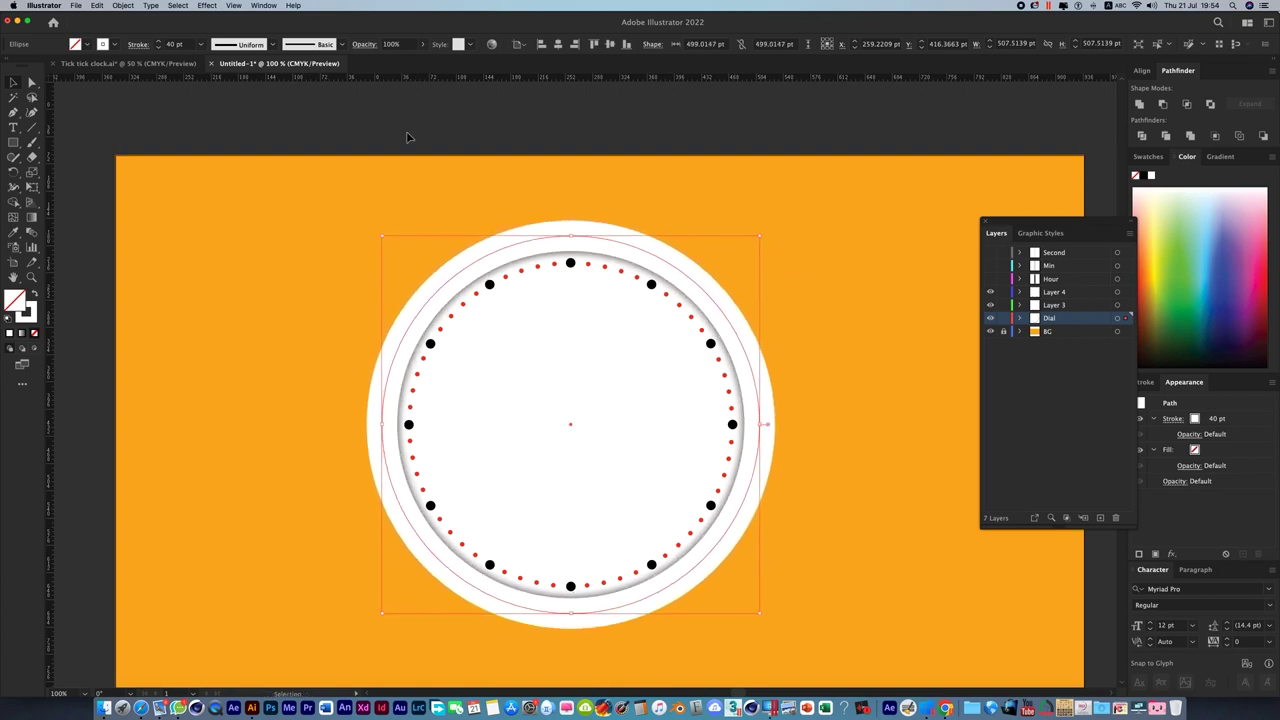
Thin the white ring's stroke to 26 pt and shrink it to fit the dial edge.
{"action": "left_click", "coordinate": [158, 48]}
{"action": "left_click", "coordinate": [158, 48]}
{"action": "left_click", "coordinate": [158, 48]}
{"action": "left_click", "coordinate": [158, 48]}
{"action": "left_click", "coordinate": [158, 48]}
{"action": "left_click", "coordinate": [158, 48]}
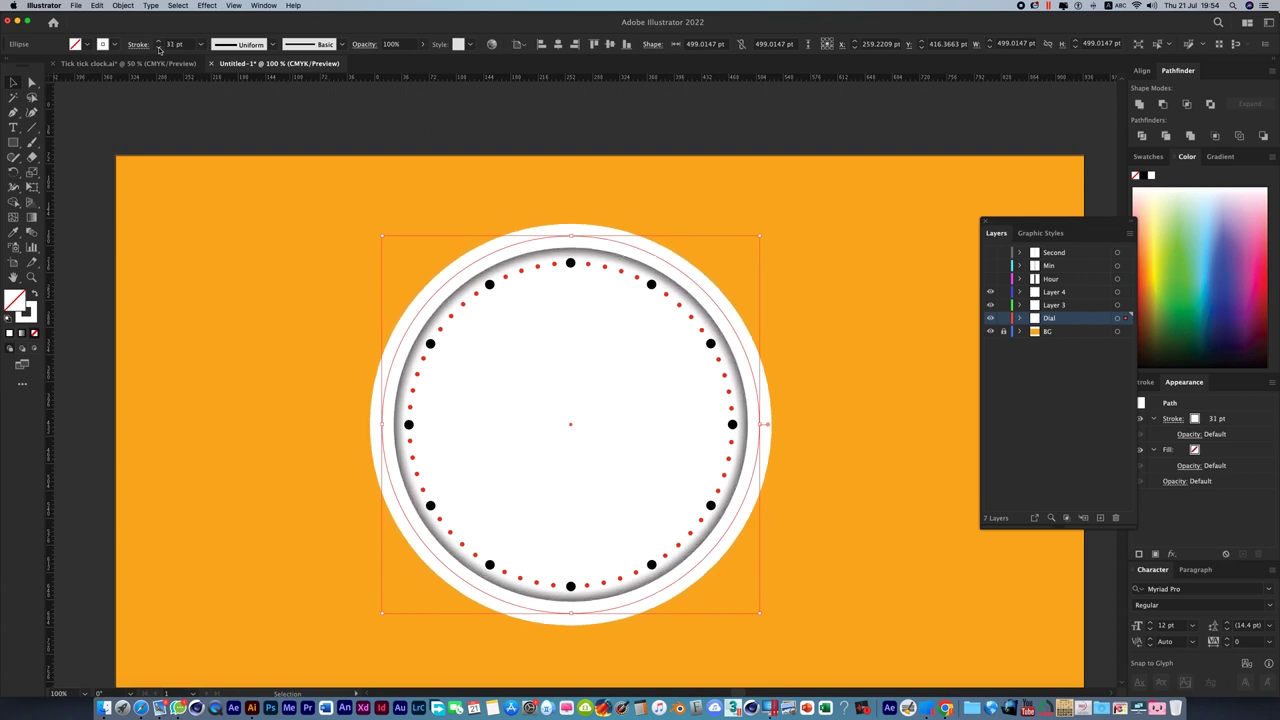
{"action": "left_click", "coordinate": [158, 48]}
{"action": "left_click", "coordinate": [158, 48]}
{"action": "left_click", "coordinate": [158, 48]}
{"action": "left_click", "coordinate": [158, 48]}
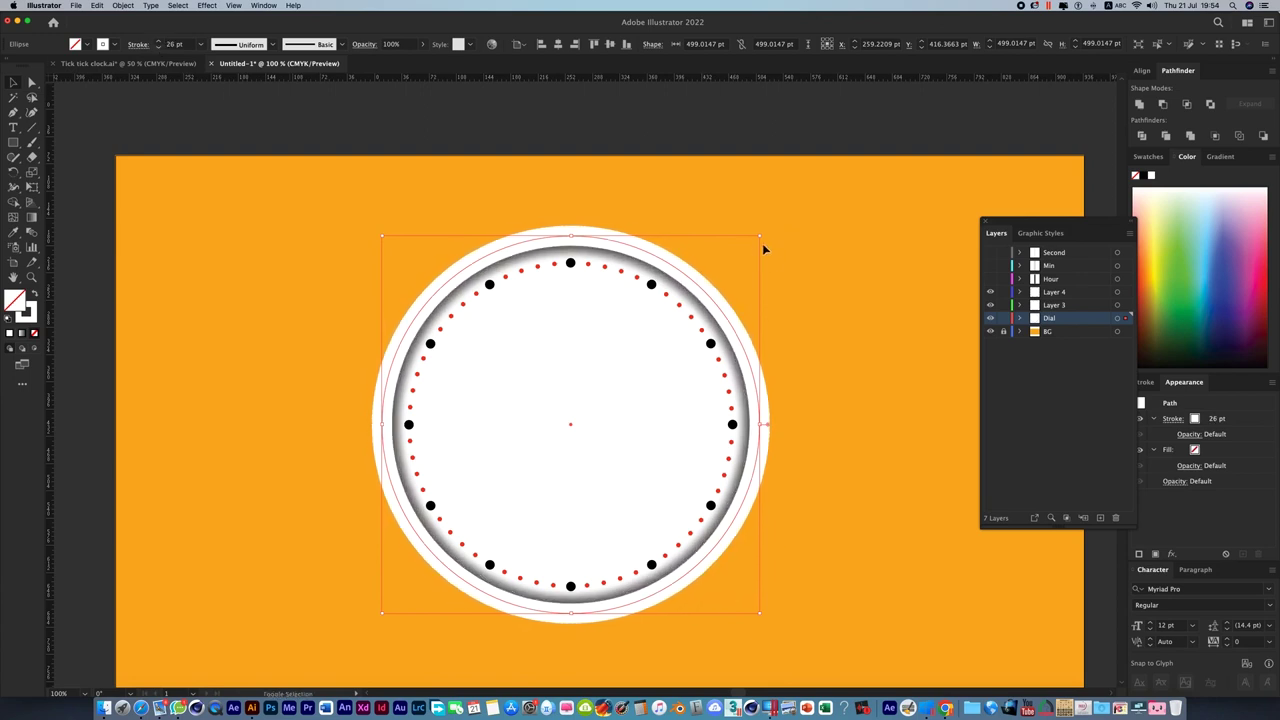
{"action": "left_click_drag", "start_coordinate": [760, 238], "coordinate": [757, 241]}
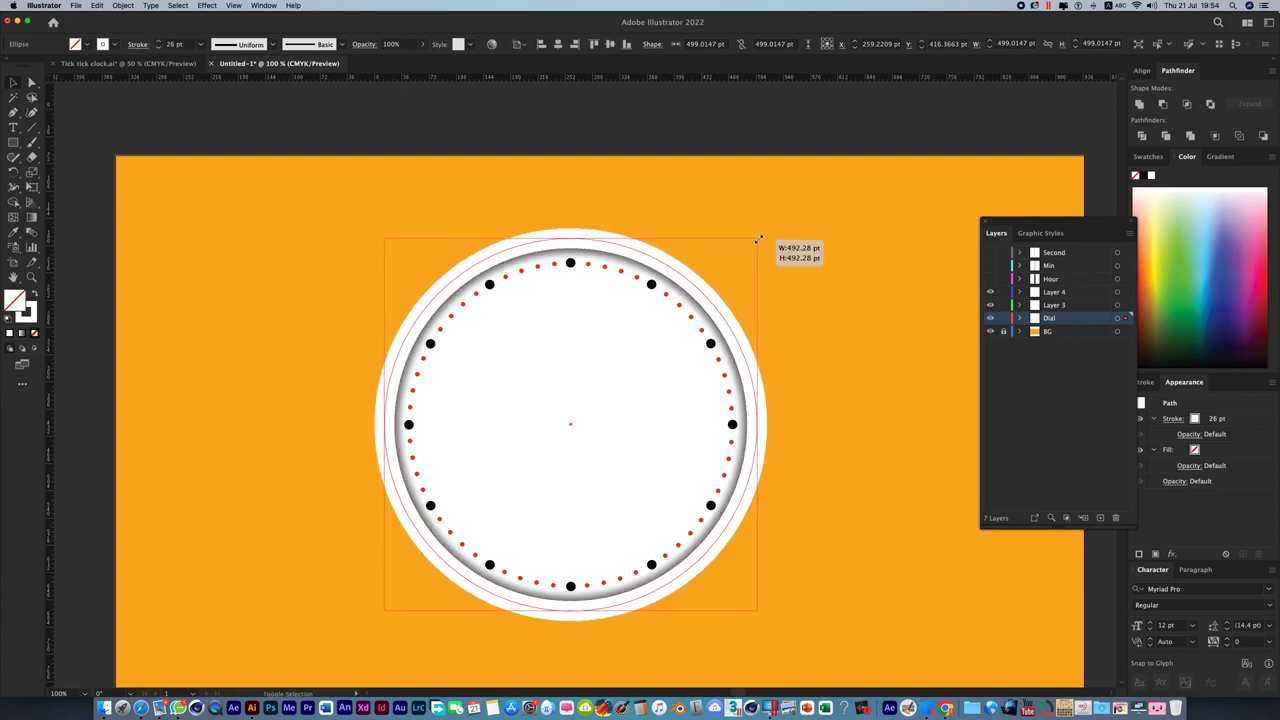
{"action": "left_click_drag", "start_coordinate": [758, 240], "coordinate": [757, 241]}
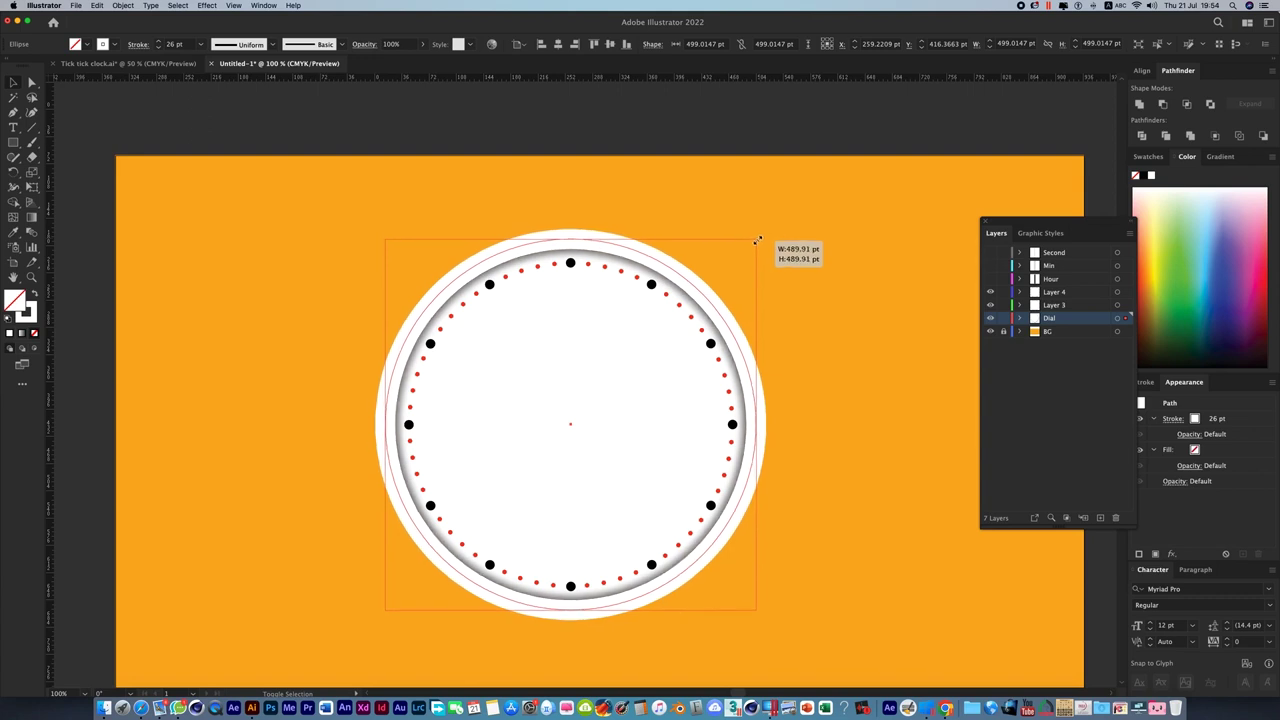
{"action": "left_click", "coordinate": [123, 217]}
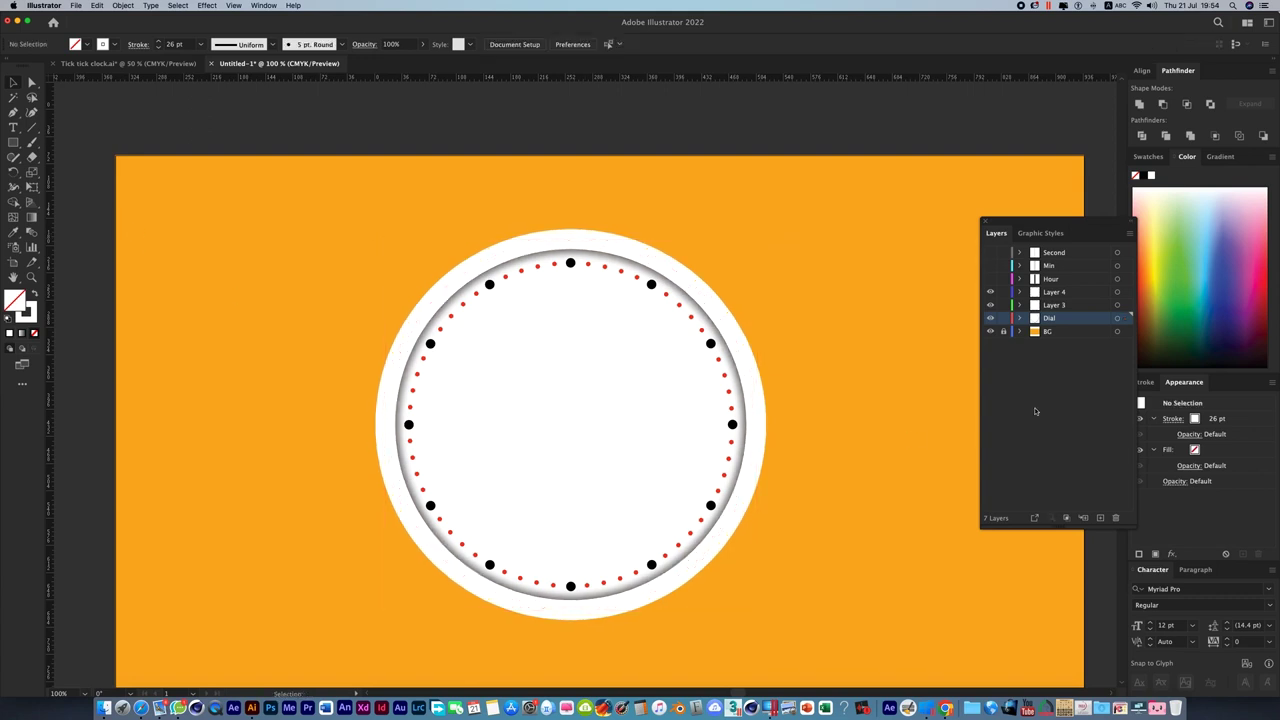
Show the Second, Min and Hour layers, turn on guides, and lock the Dial and Layer 4 layers.
{"action": "left_click_drag", "start_coordinate": [990, 278], "coordinate": [990, 252]}
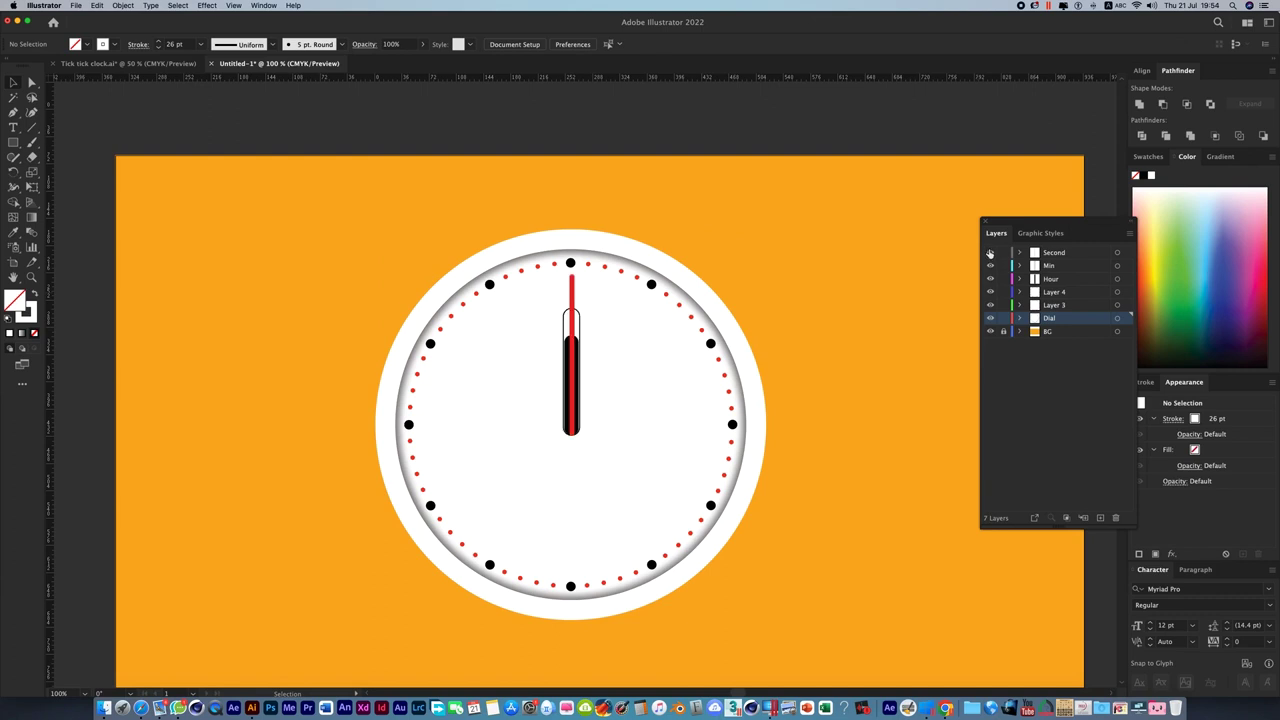
{"action": "right_click", "coordinate": [679, 124]}
{"action": "left_click", "coordinate": [711, 215]}
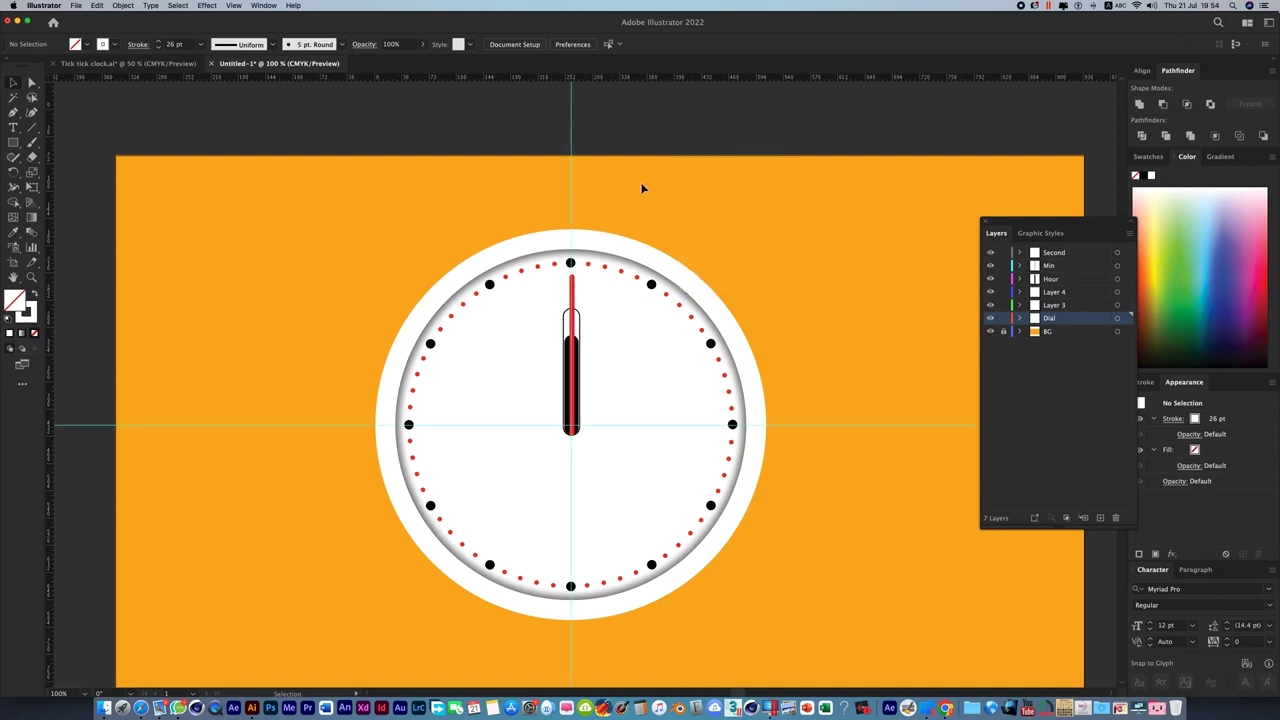
{"action": "left_click", "coordinate": [1004, 318]}
{"action": "left_click", "coordinate": [1004, 291]}
{"action": "mouse_move", "coordinate": [553, 178]}
{"action": "left_mouse_down"}
{"action": "mouse_move", "coordinate": [587, 410]}
{"action": "mouse_move", "coordinate": [594, 390]}
{"action": "left_mouse_up"}
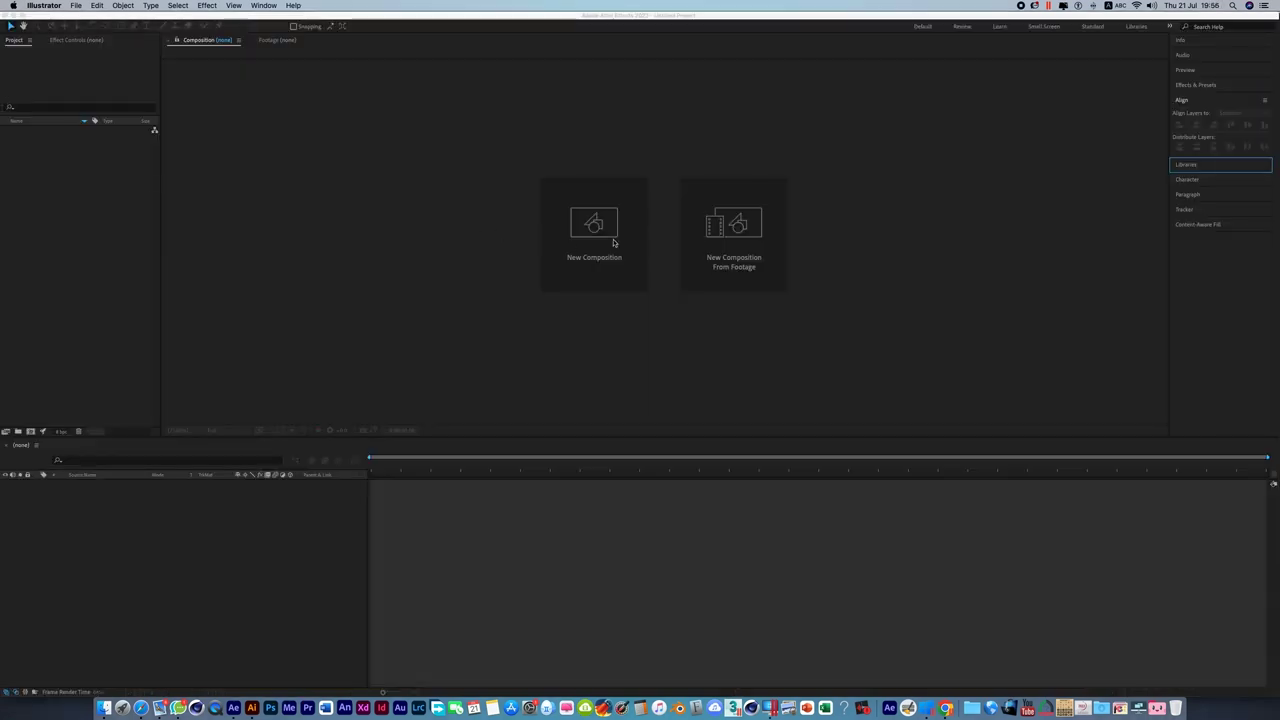
Create composition 'Main' at 1920×1080, 29.97 fps, with duration 0:00:10:00.
{"action": "left_click", "coordinate": [578, 234]}
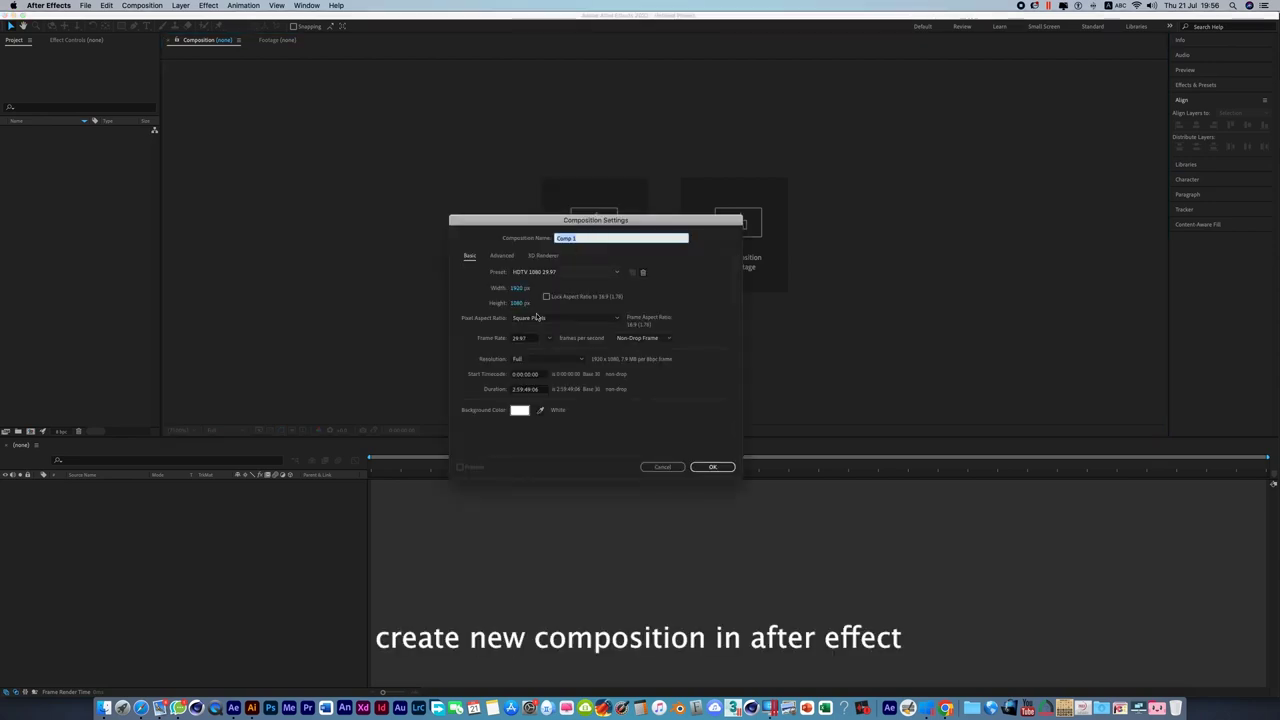
{"action": "type", "text": "Main"}
{"action": "left_click", "coordinate": [516, 390]}
{"action": "double_click", "coordinate": [514, 389]}
{"action": "type", "text": "0"}
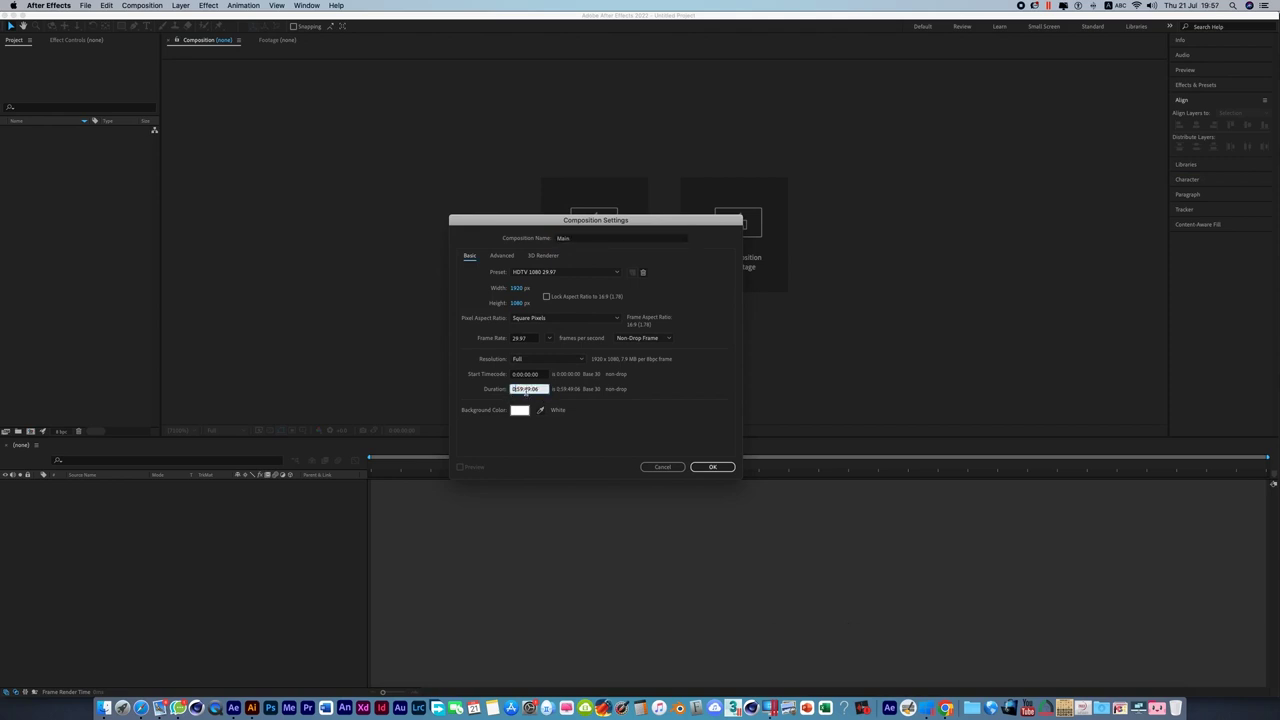
{"action": "double_click", "coordinate": [518, 389]}
{"action": "type", "text": "00:"}
{"action": "type", "text": "10"}
{"action": "left_click_drag", "start_coordinate": [570, 222], "coordinate": [499, 162]}
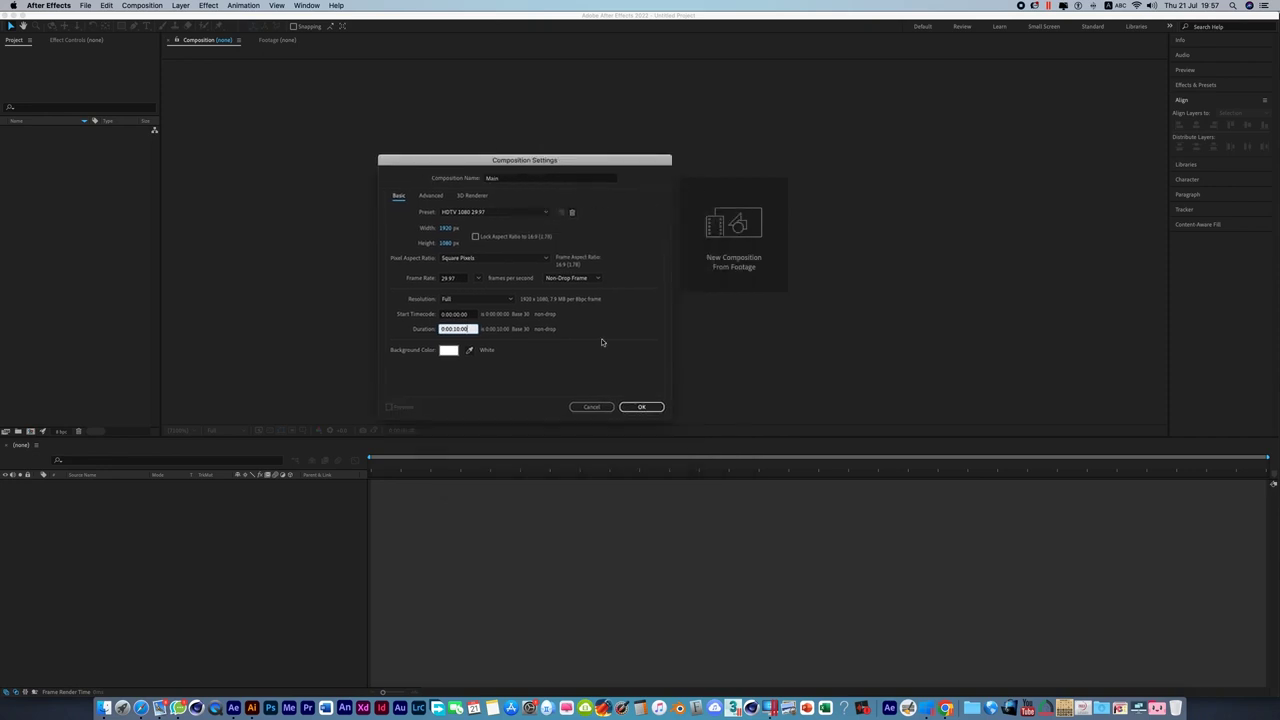
{"action": "left_click", "coordinate": [650, 410]}
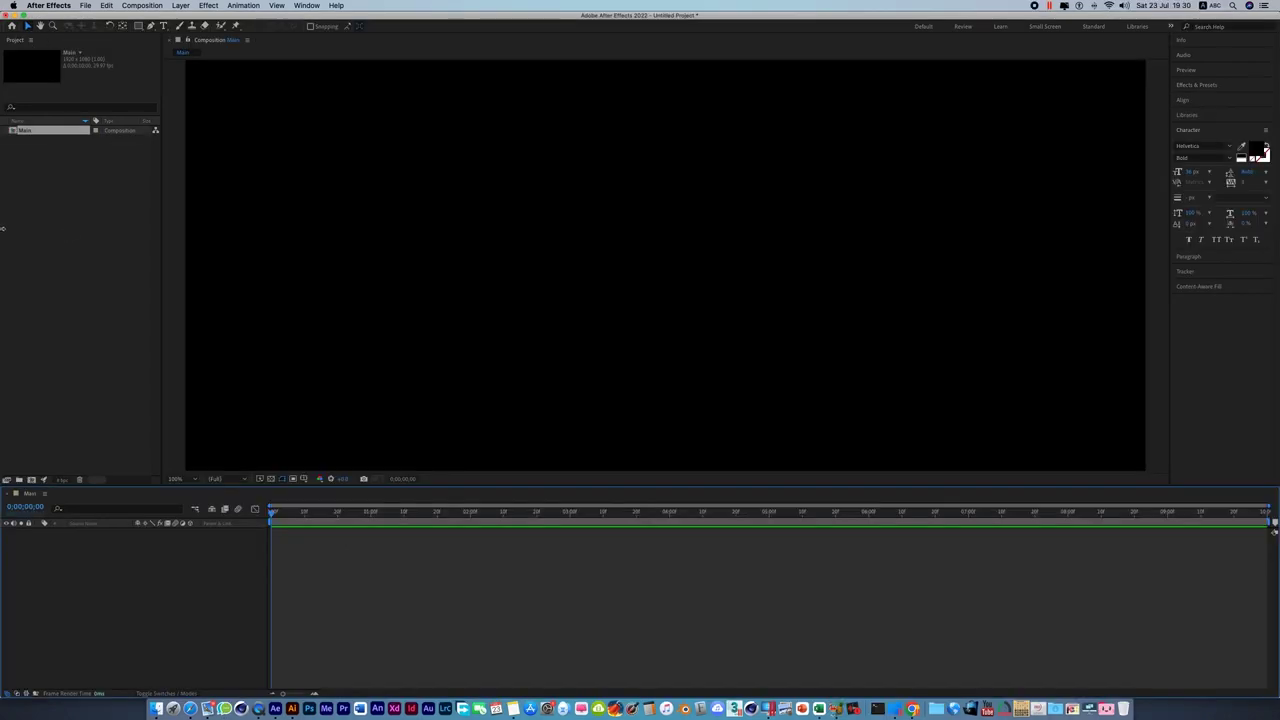
Import Clock.ai into the project, accepting the import options.
{"action": "left_click", "coordinate": [86, 6]}
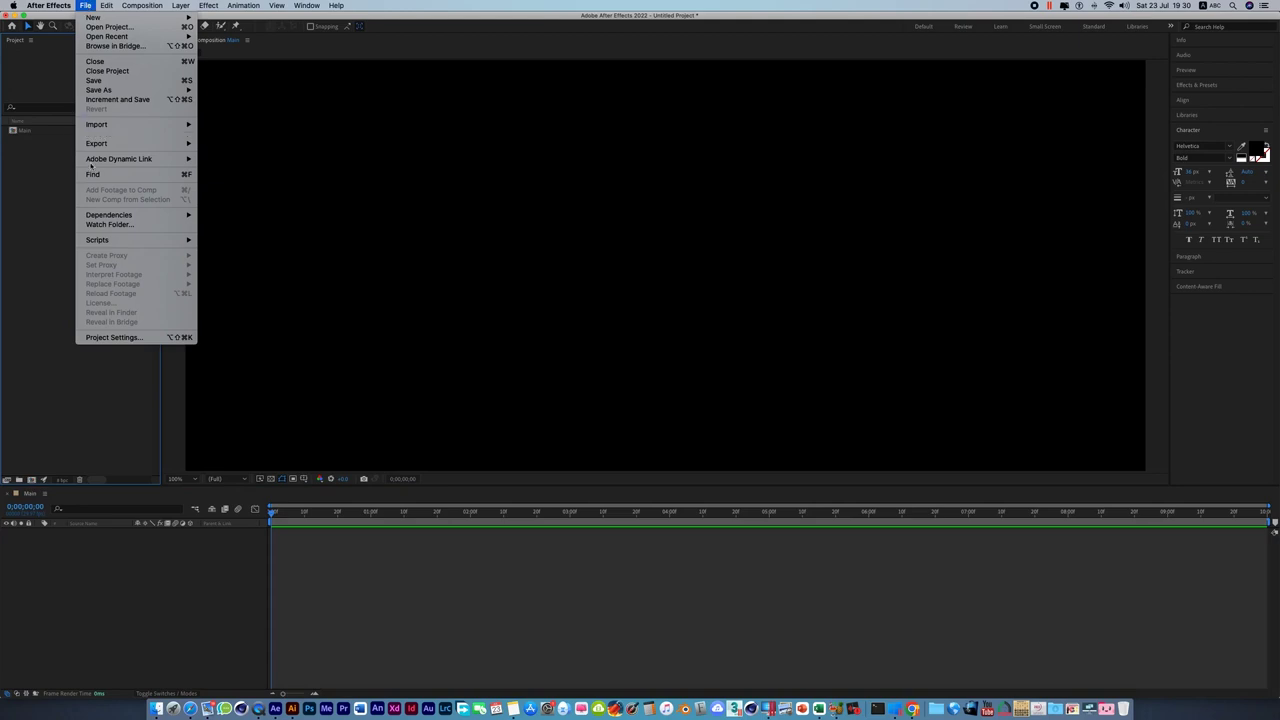
{"action": "mouse_move", "coordinate": [109, 123]}
{"action": "left_click", "coordinate": [220, 124]}
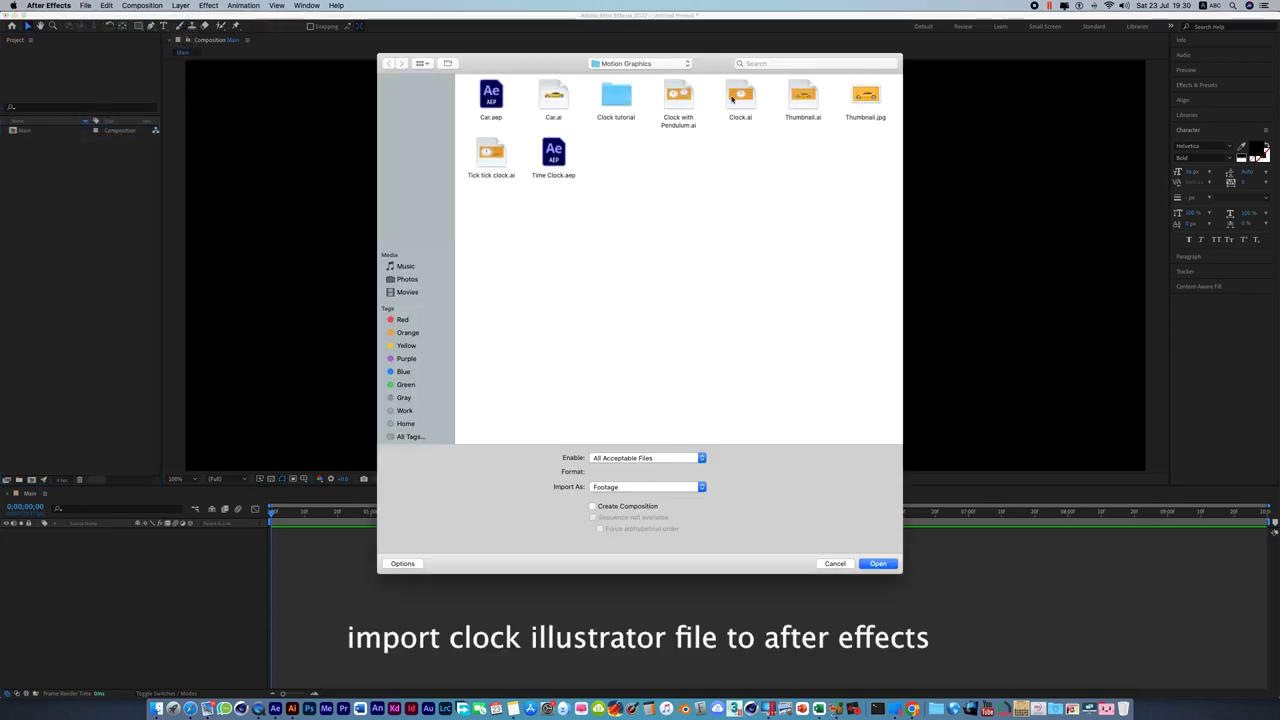
{"action": "left_click", "coordinate": [732, 99]}
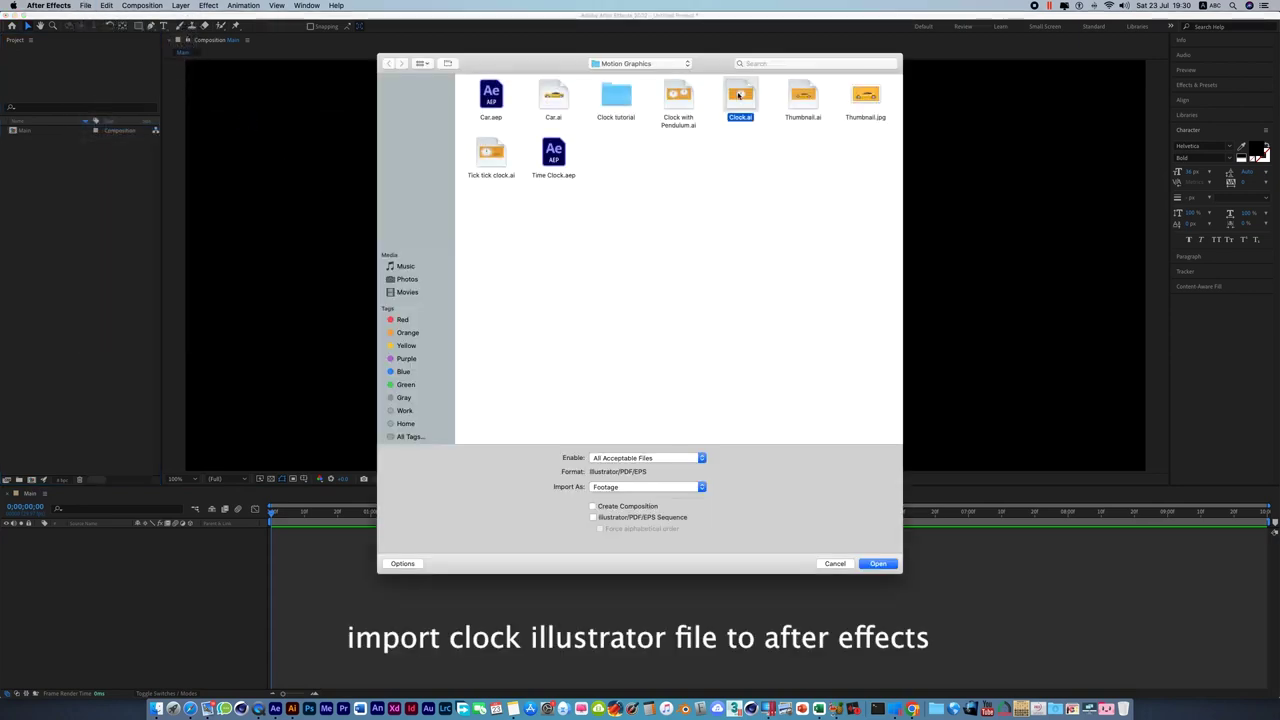
{"action": "left_click", "coordinate": [880, 564]}
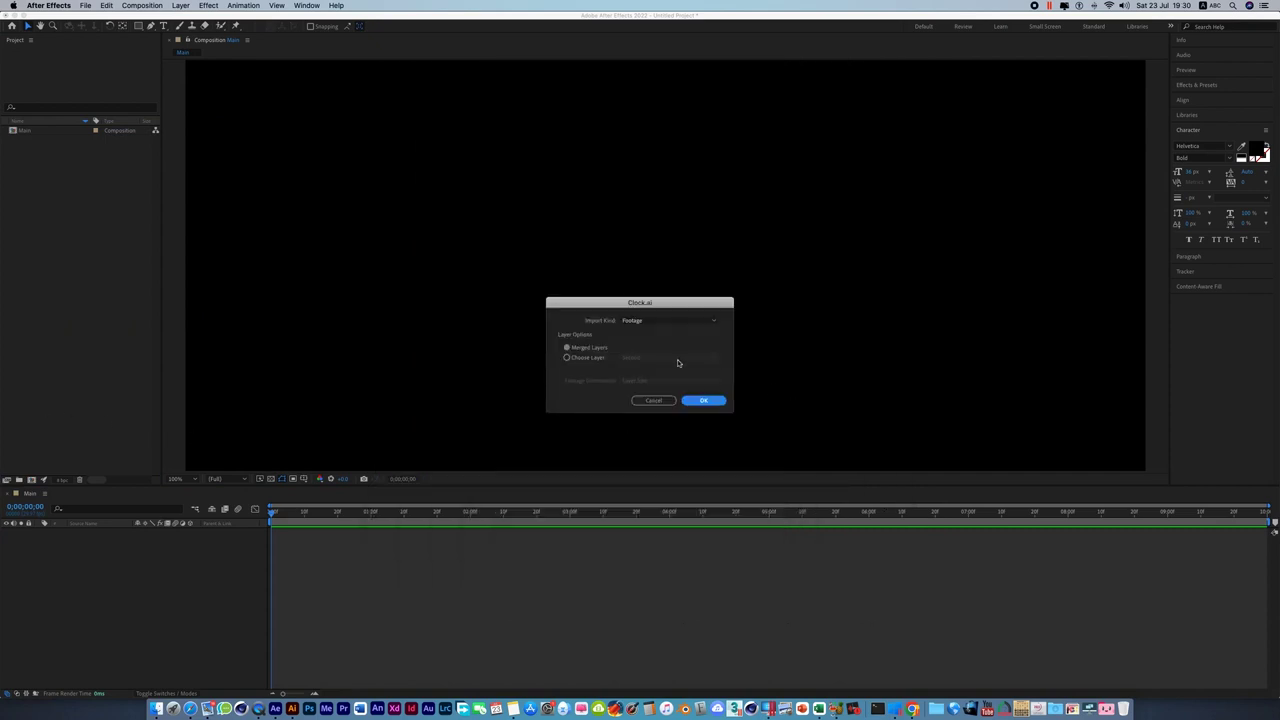
{"action": "left_click", "coordinate": [703, 400]}
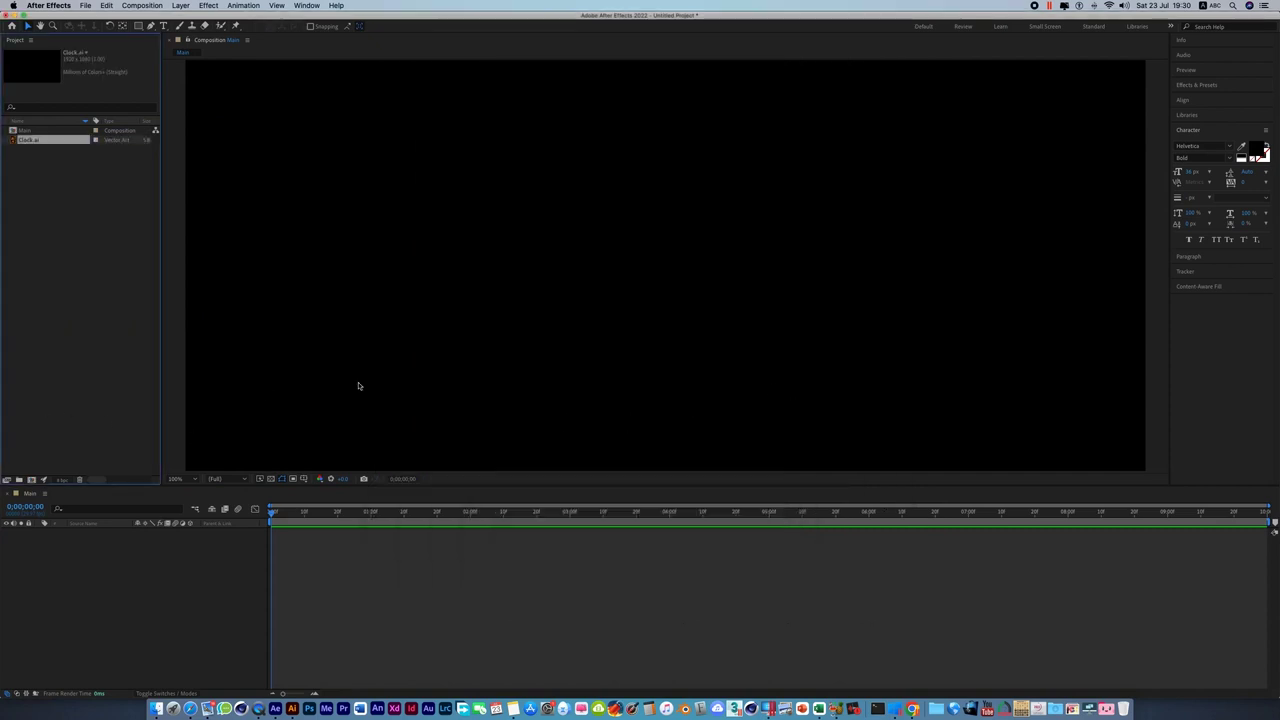
Replace the Clock.ai footage with a layered comp holding its seven layers.
{"action": "right_click", "coordinate": [32, 142]}
{"action": "mouse_move", "coordinate": [112, 220]}
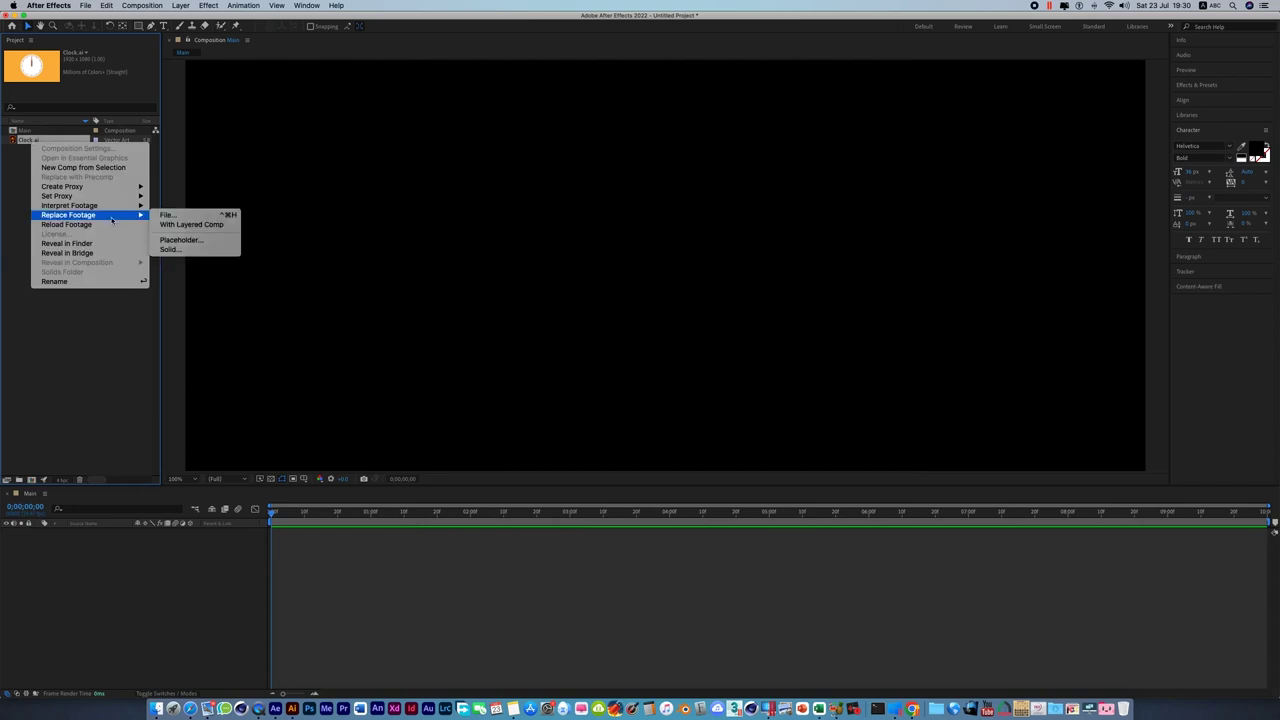
{"action": "left_click", "coordinate": [200, 224]}
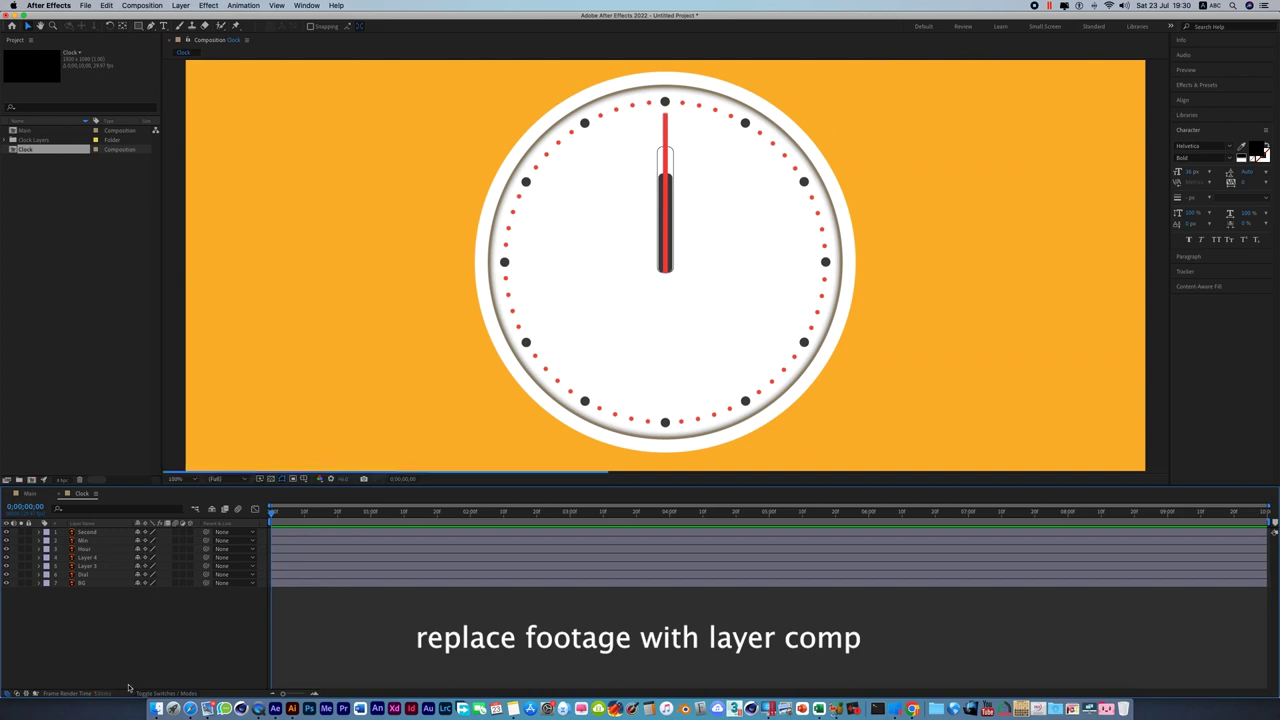
Lock Layer 4 through BG, show rulers, and place a horizontal guide at the clock centre.
{"action": "left_click", "coordinate": [92, 557]}
{"action": "left_click_drag", "start_coordinate": [31, 557], "coordinate": [31, 584]}
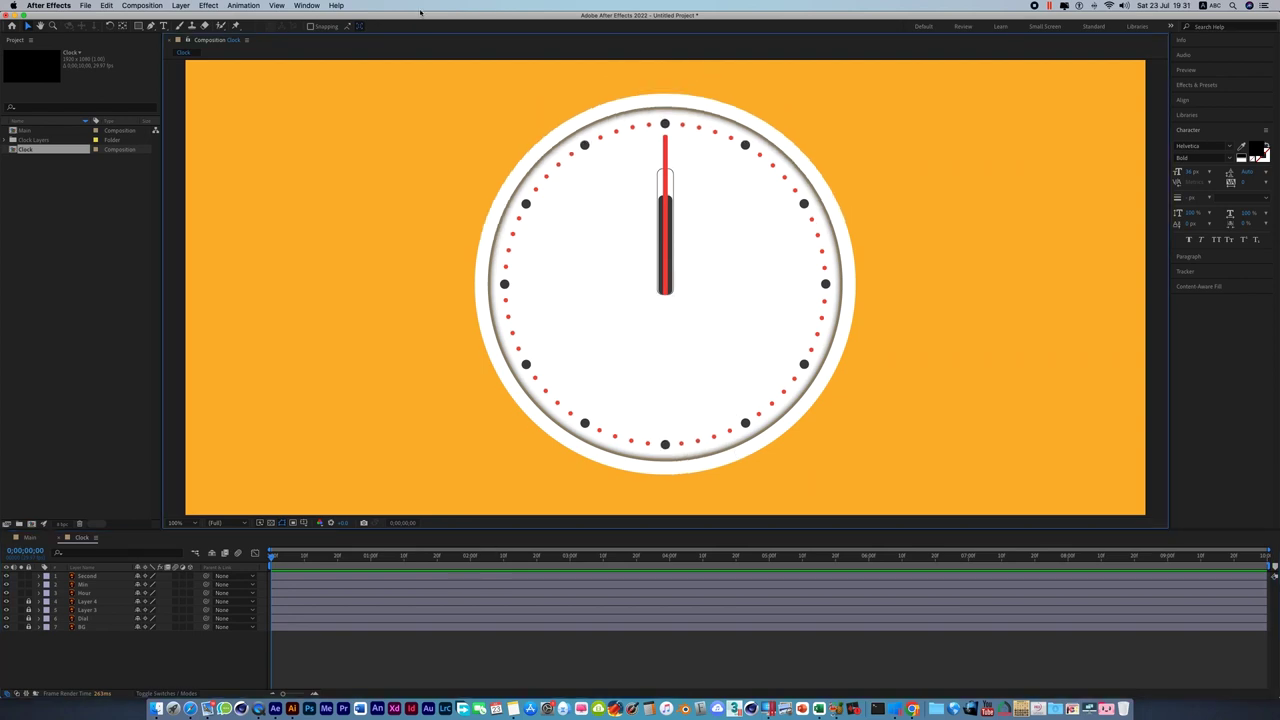
{"action": "left_click", "coordinate": [277, 6]}
{"action": "left_click", "coordinate": [327, 98]}
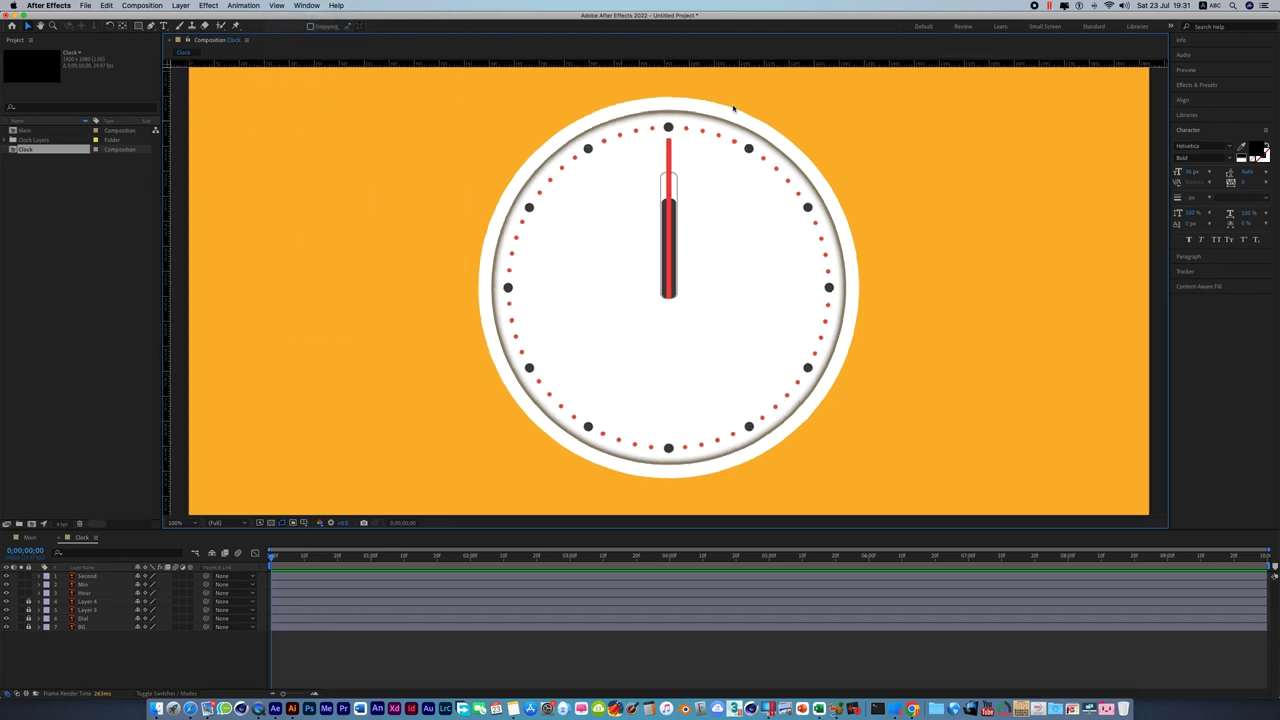
{"action": "left_click_drag", "start_coordinate": [706, 64], "coordinate": [742, 353]}
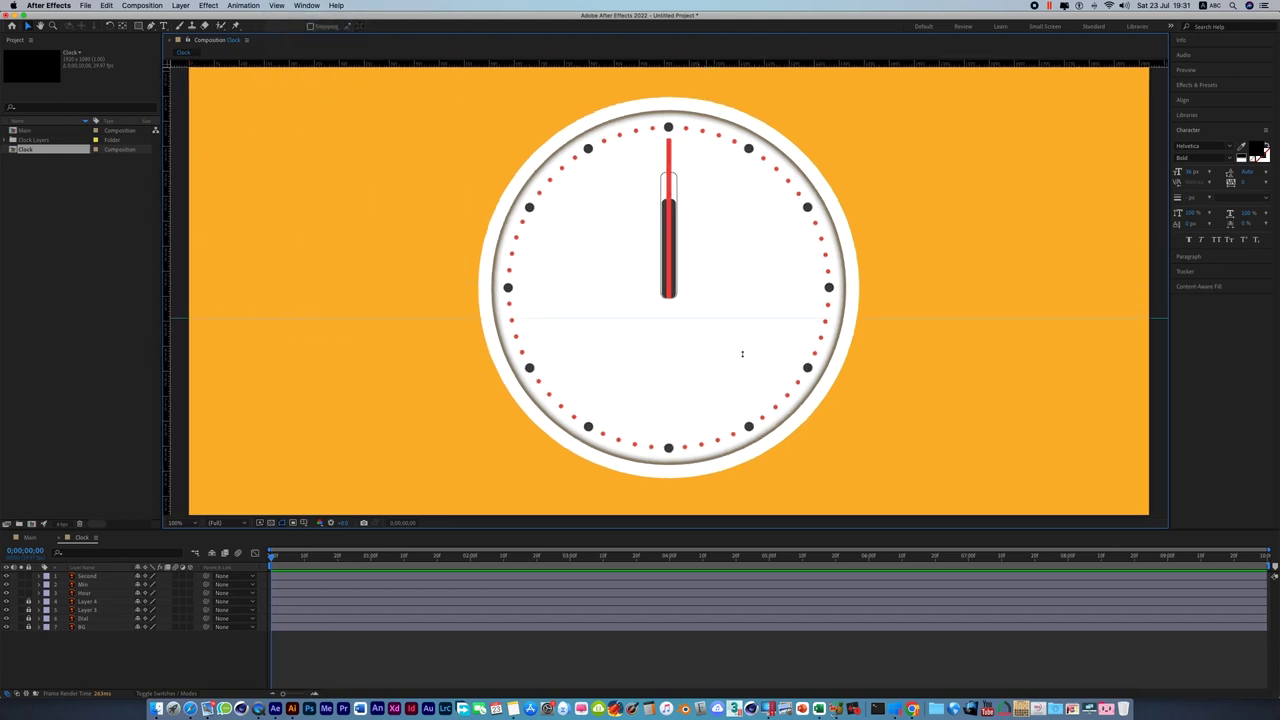
{"action": "left_click_drag", "start_coordinate": [686, 296], "coordinate": [669, 289]}
Zoom in and move the red Second hand's anchor point down to its base.
{"action": "key", "text": "period"}
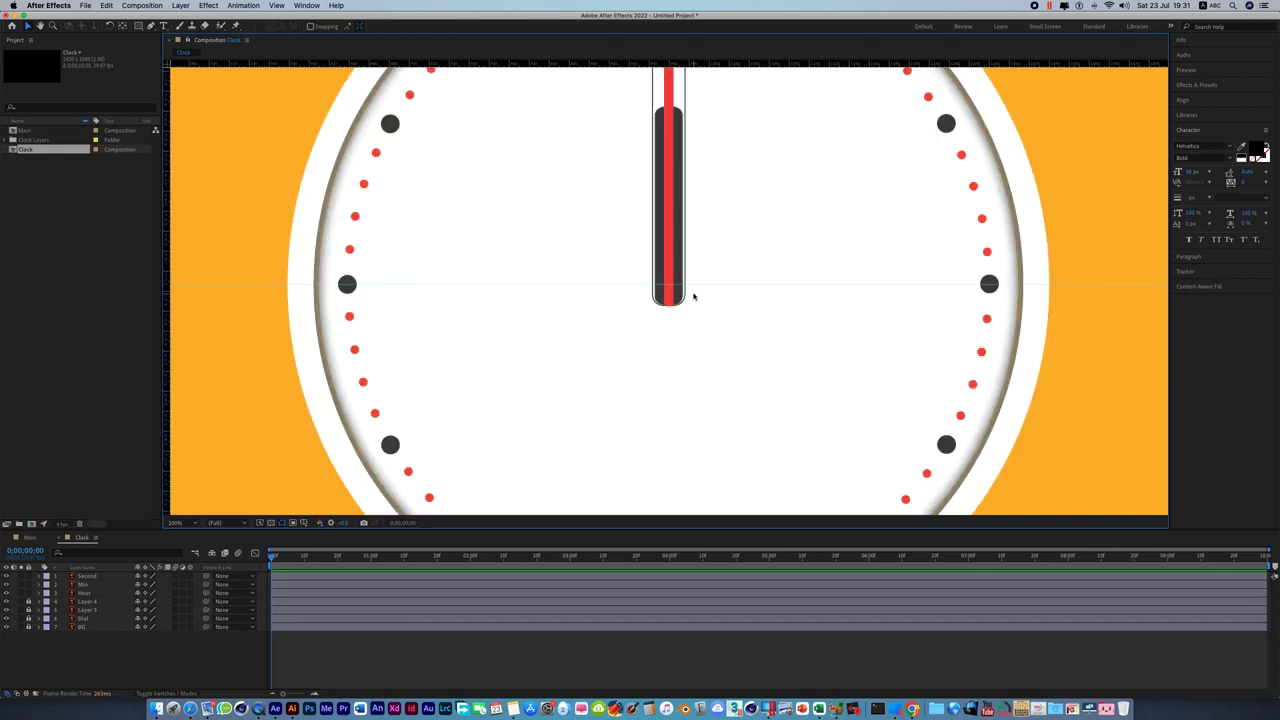
{"action": "left_click_drag", "start_coordinate": [714, 251], "coordinate": [614, 384]}
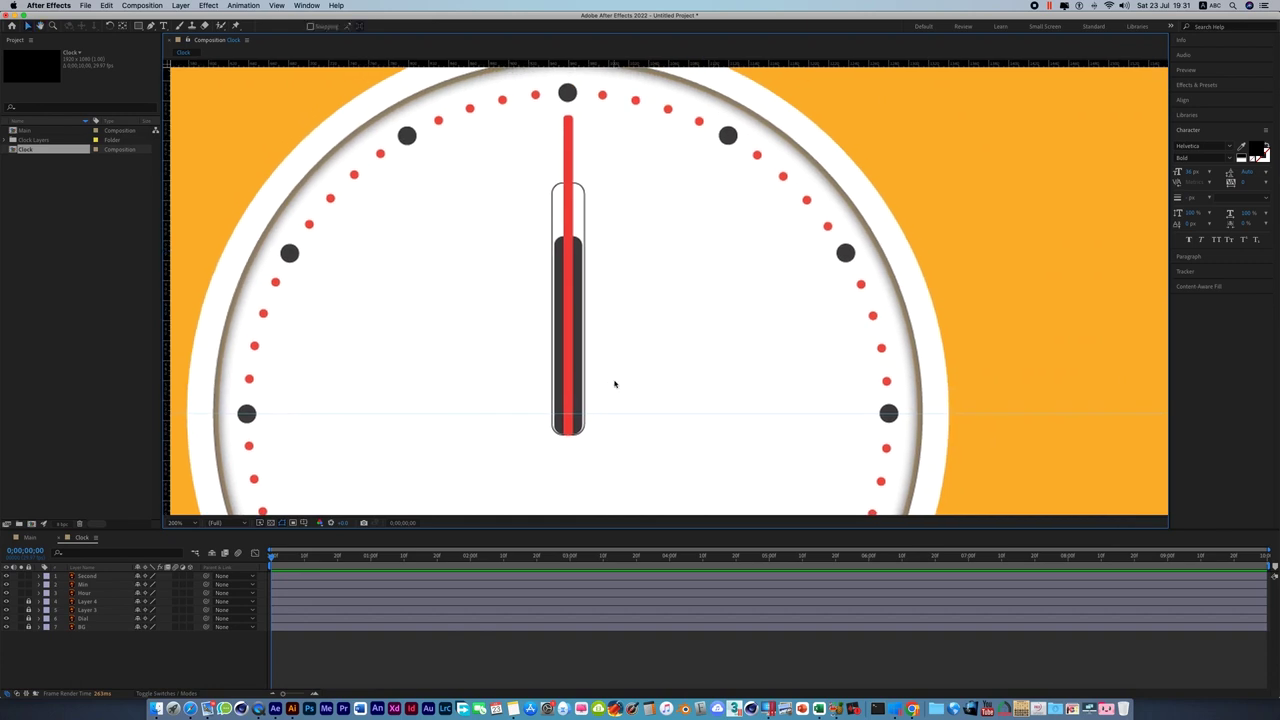
{"action": "left_click", "coordinate": [566, 147]}
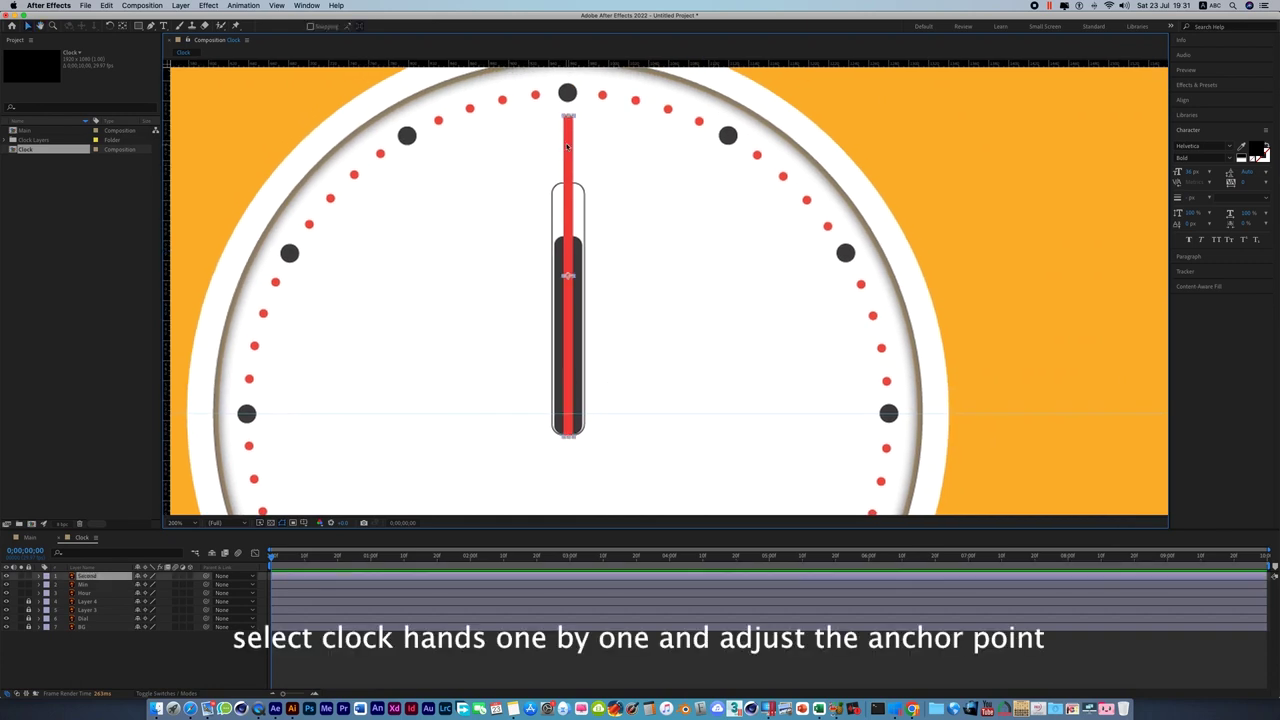
{"action": "left_click", "coordinate": [122, 25]}
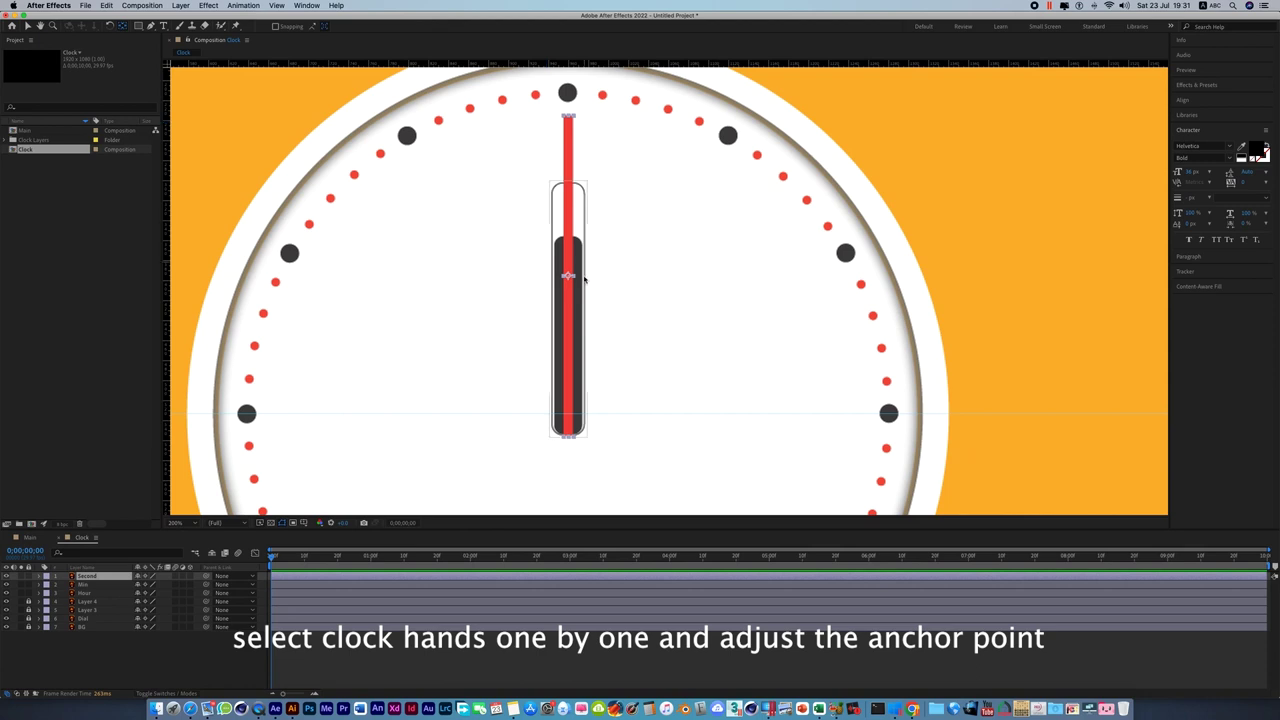
{"action": "left_click_drag", "start_coordinate": [568, 277], "coordinate": [568, 413]}
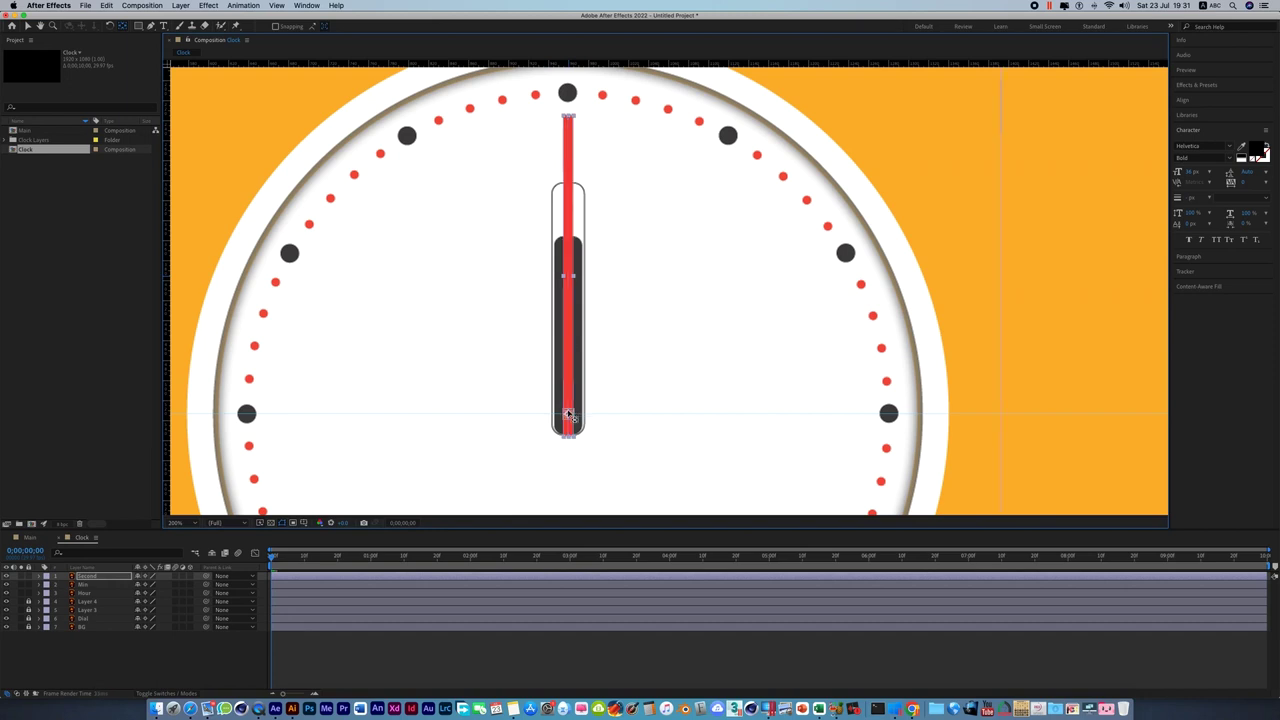
Move the Min and Hour hands' anchor points down to the dial centre on the guide.
{"action": "left_click", "coordinate": [84, 585]}
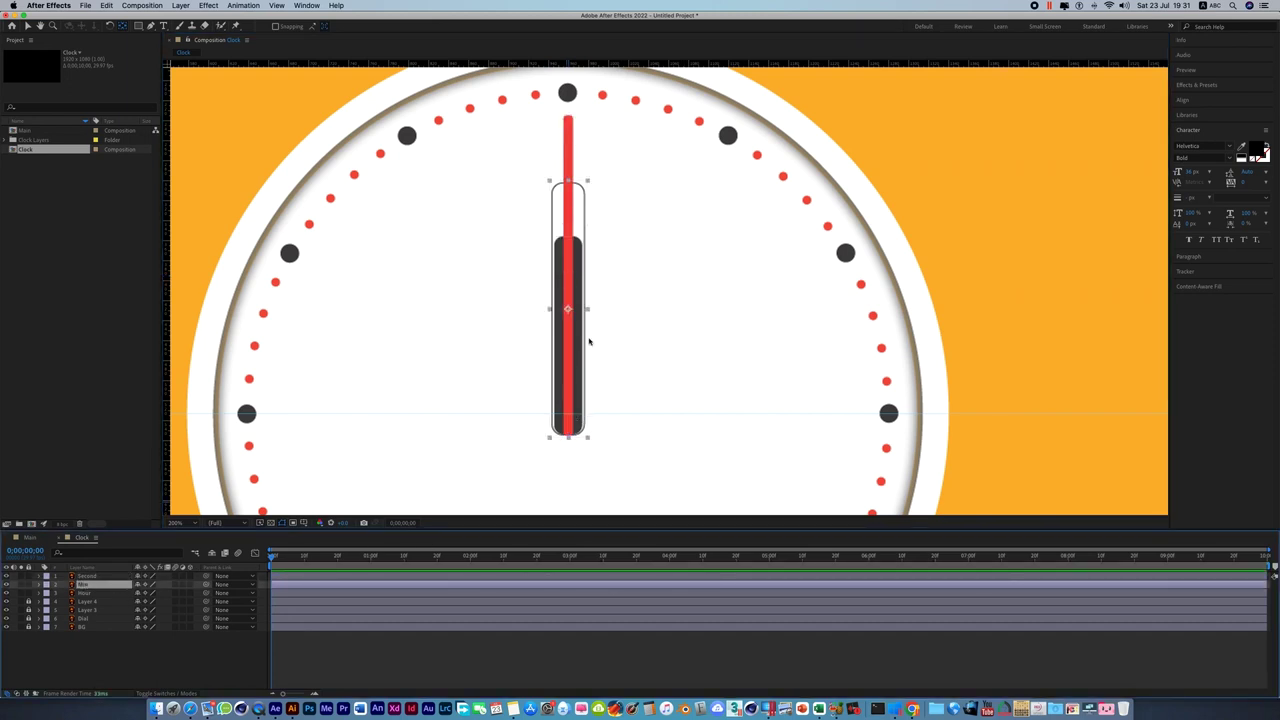
{"action": "key", "text": "y"}
{"action": "left_click_drag", "start_coordinate": [571, 354], "coordinate": [571, 458]}
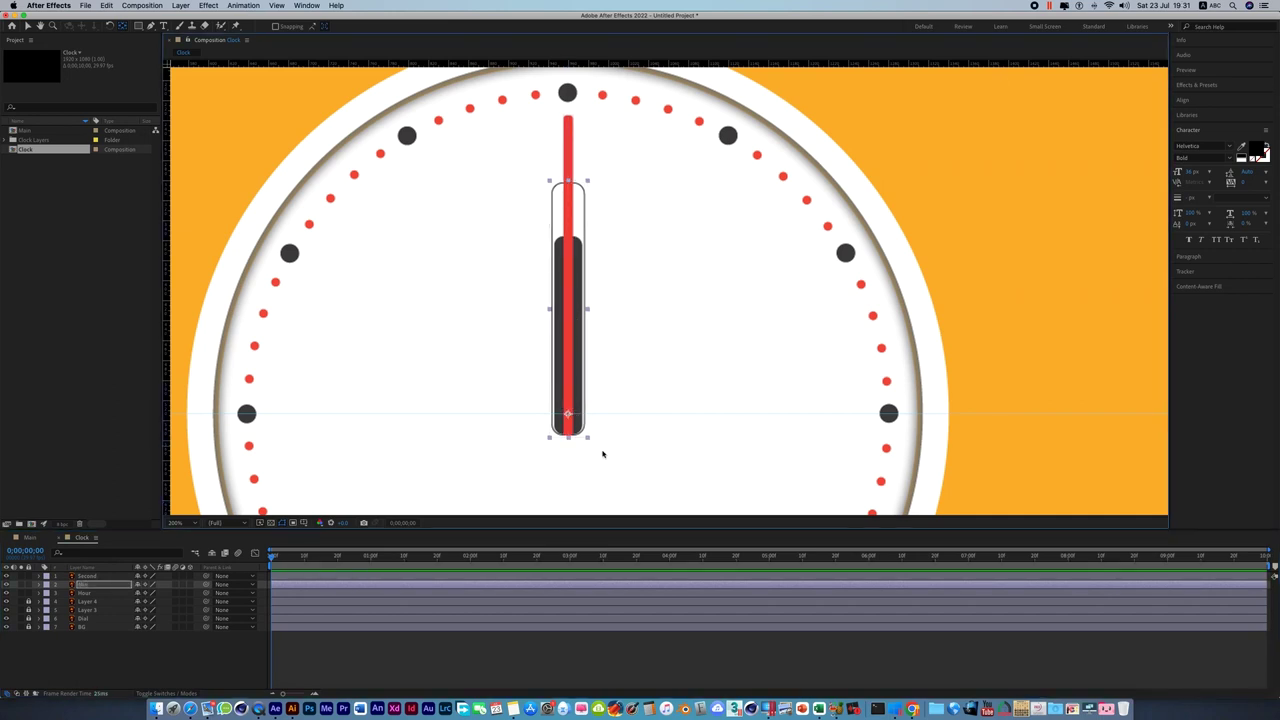
{"action": "left_click", "coordinate": [85, 593]}
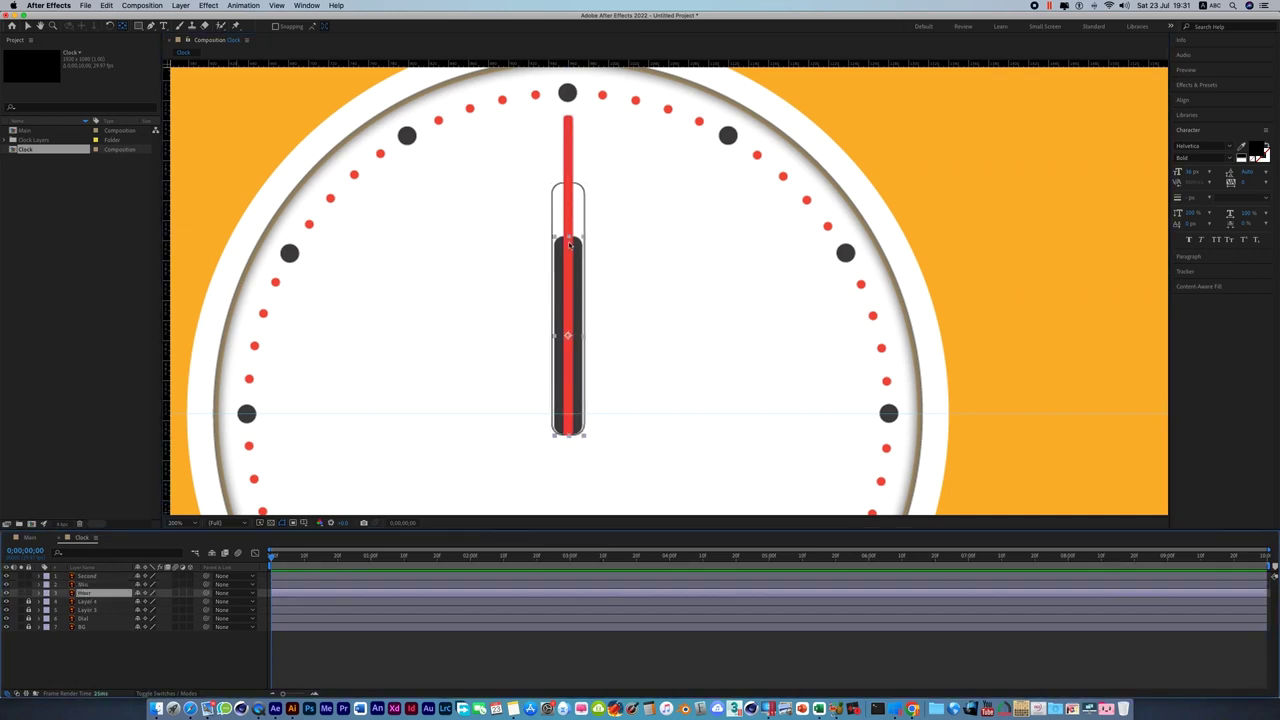
{"action": "left_click_drag", "start_coordinate": [568, 337], "coordinate": [568, 413]}
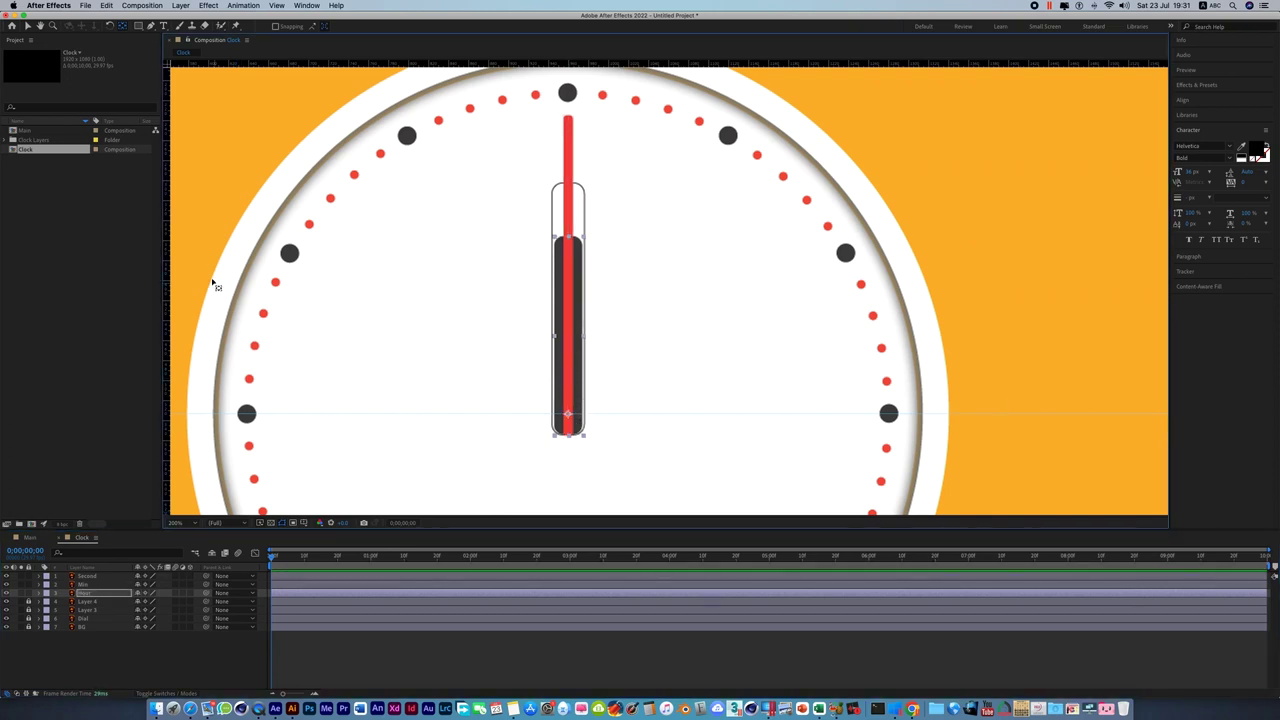
{"action": "key", "text": "comma"}
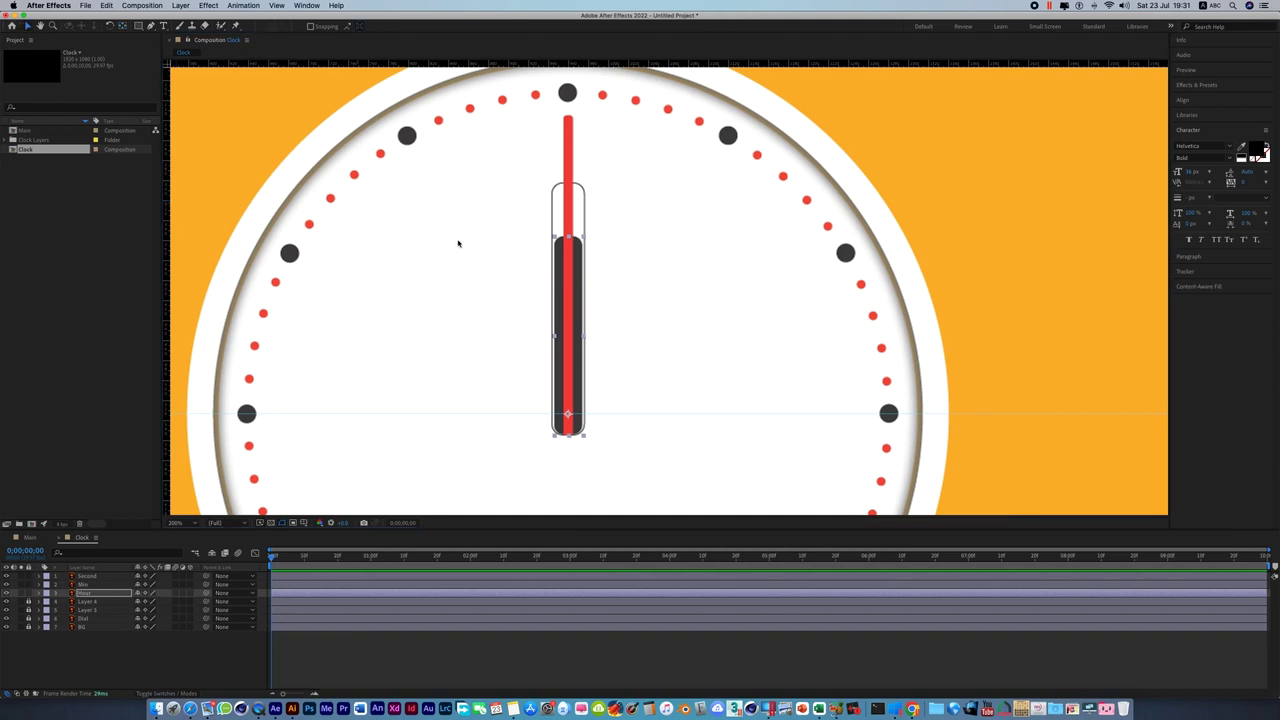
{"action": "key", "text": "comma"}
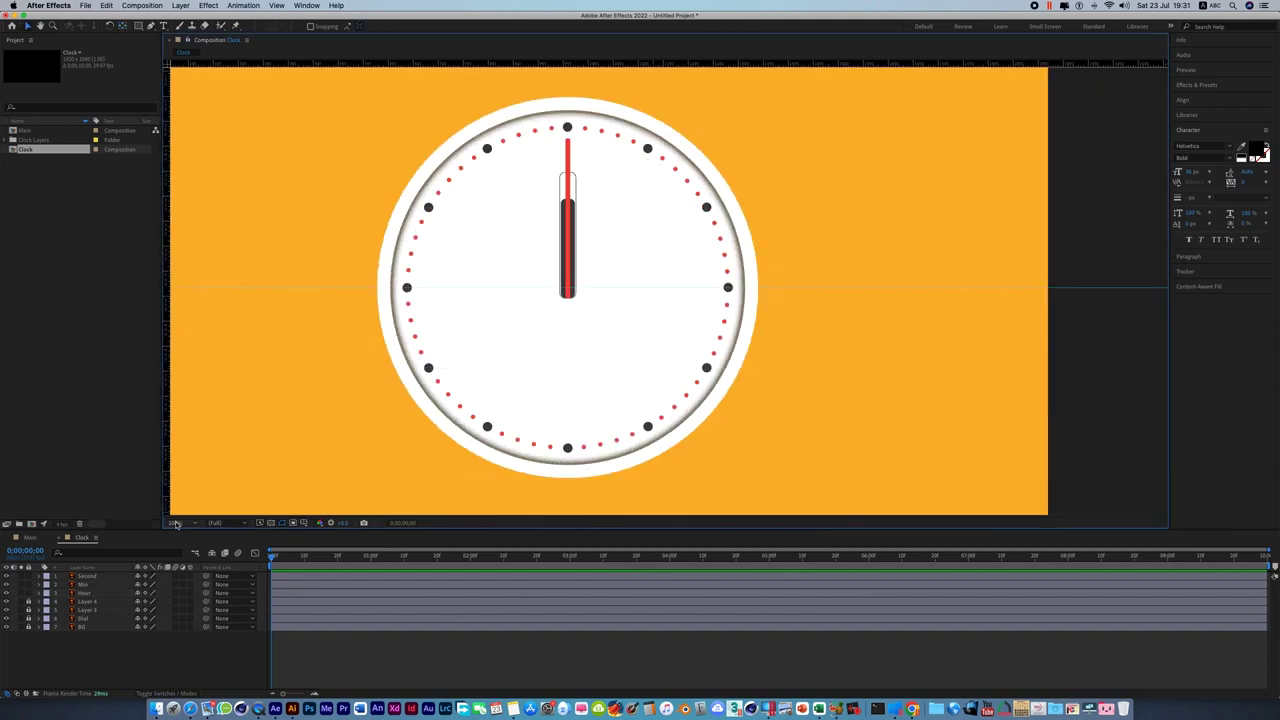
Fit the view and give the Second layer's Rotation the expression posterizeTime(1); time*360/60.
{"action": "left_click", "coordinate": [176, 522]}
{"action": "left_click", "coordinate": [200, 346]}
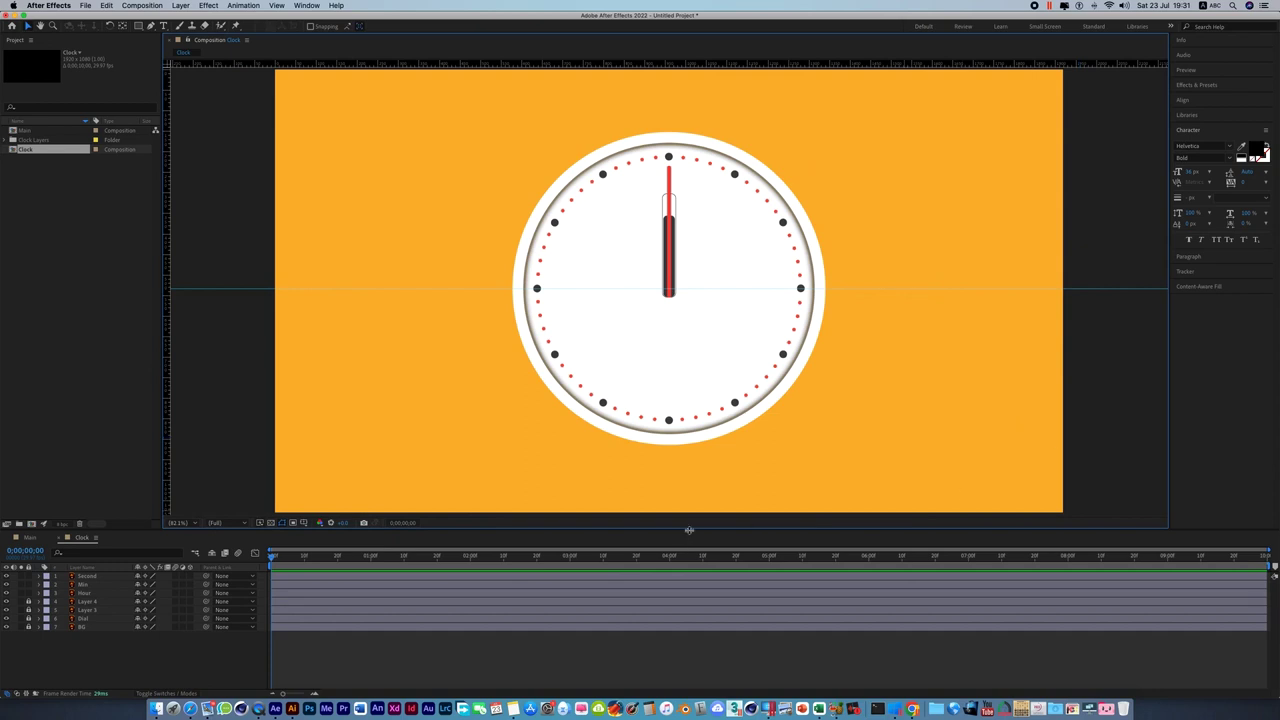
{"action": "left_click_drag", "start_coordinate": [690, 530], "coordinate": [688, 563]}
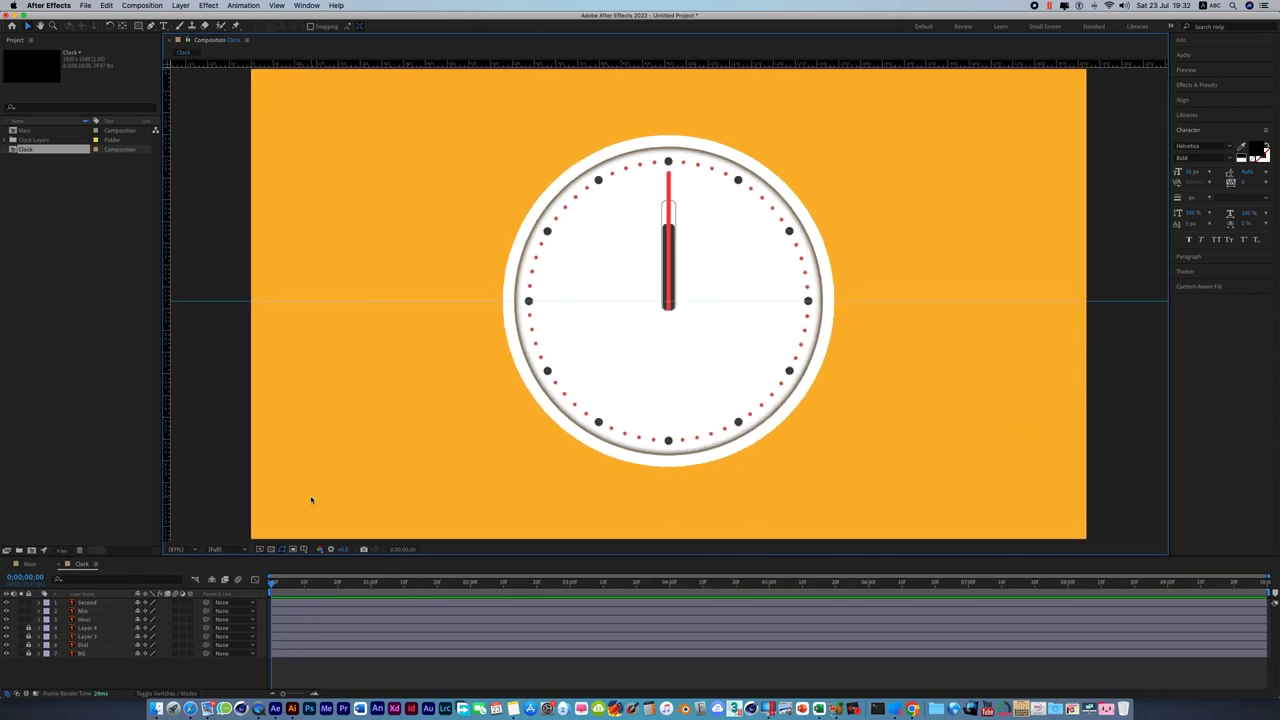
{"action": "left_click", "coordinate": [100, 603]}
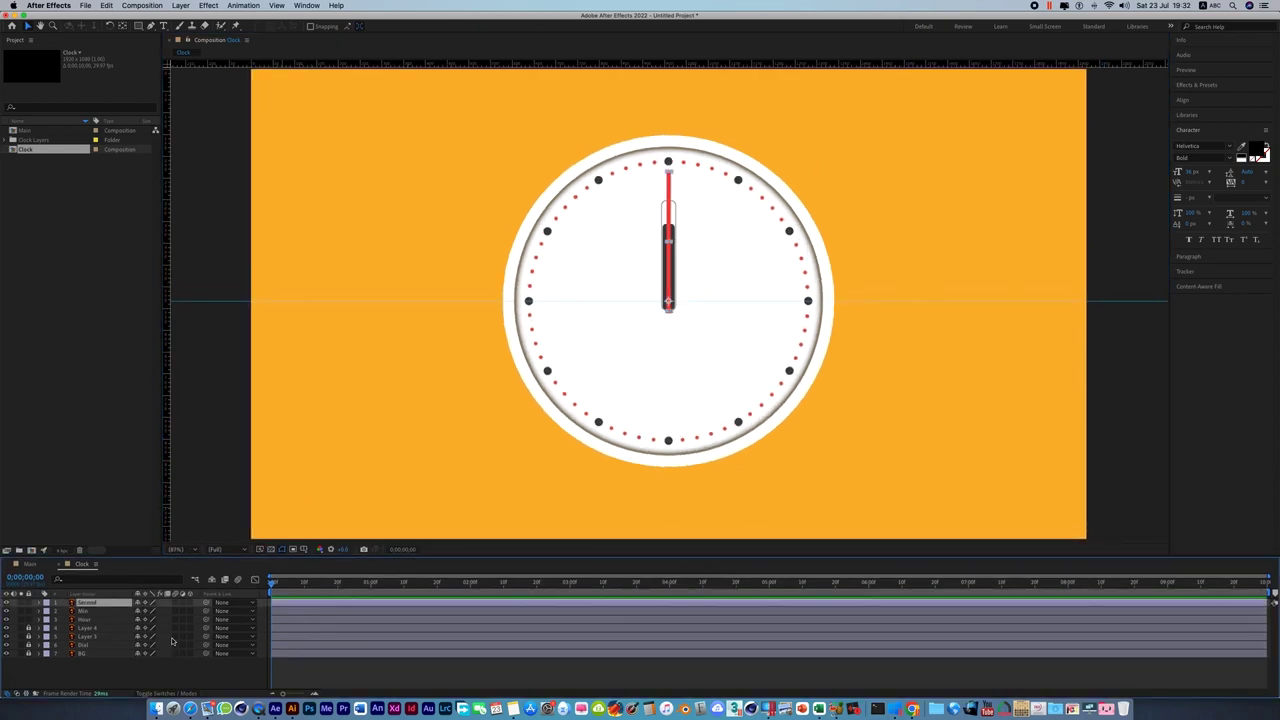
{"action": "key", "text": "r"}
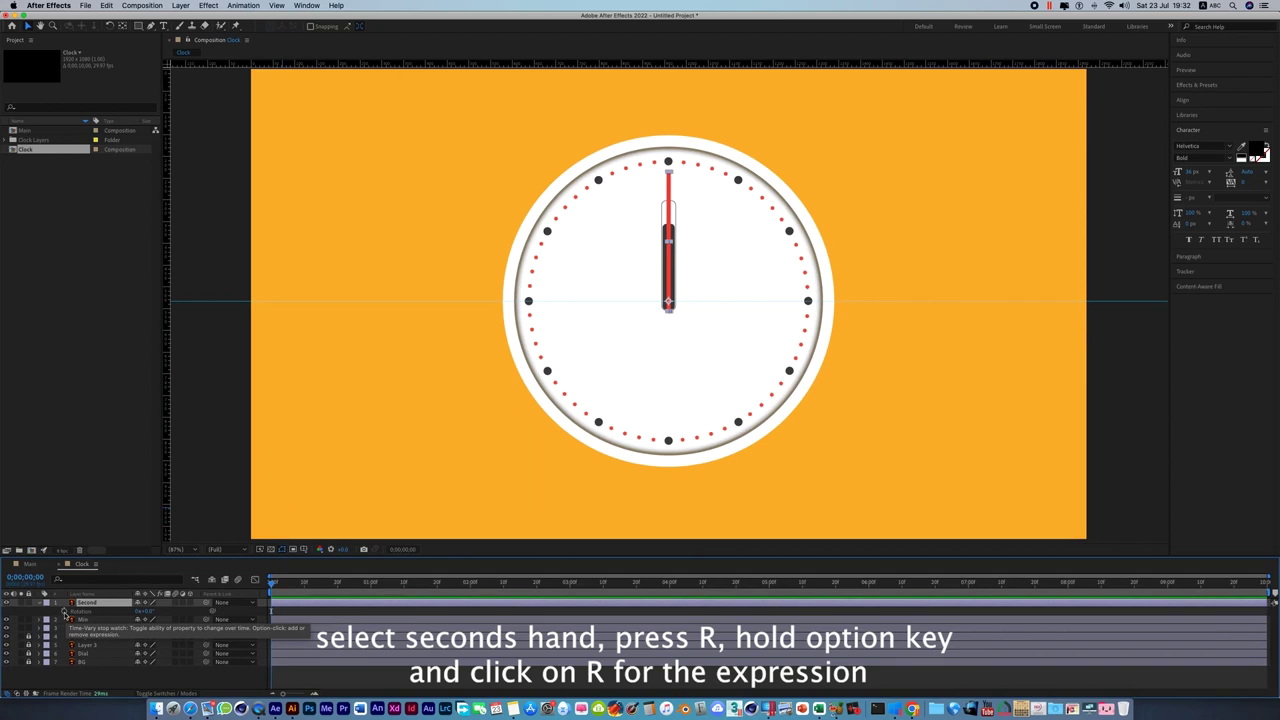
{"action": "left_click", "coordinate": [64, 612], "text": "alt"}
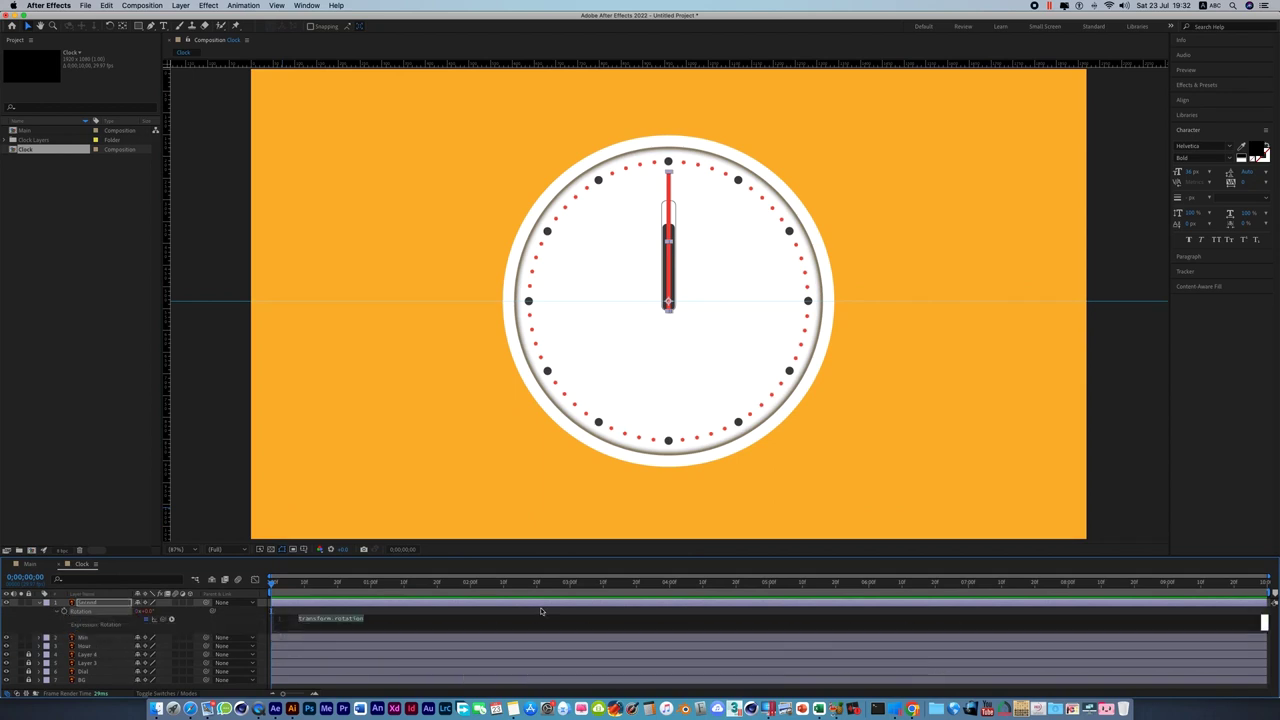
{"action": "type", "text": "poste"}
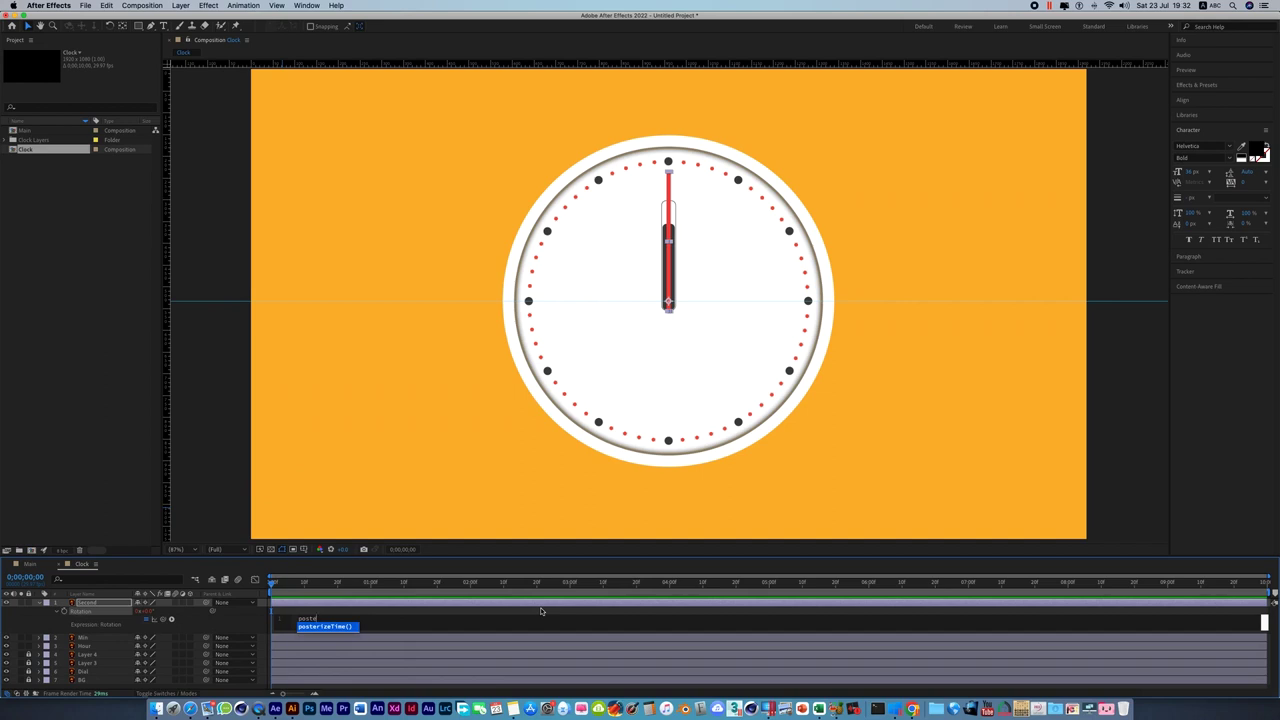
{"action": "type", "text": "r"}
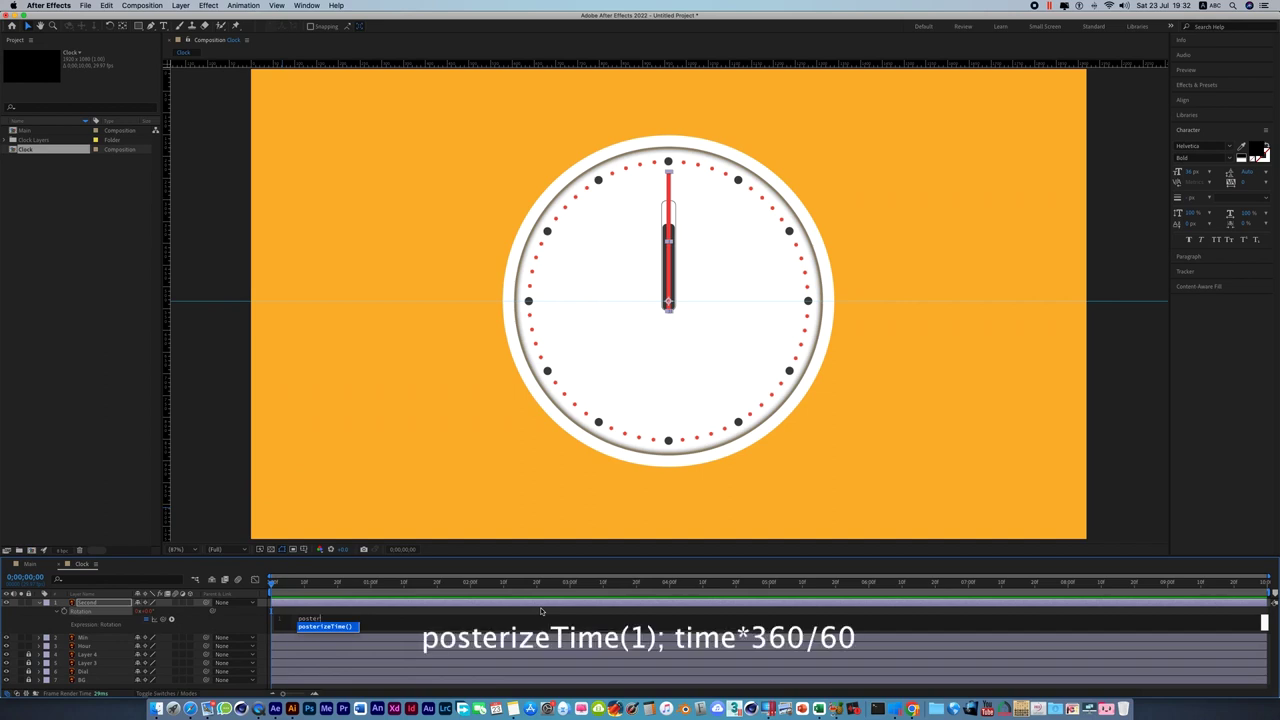
{"action": "key", "text": "Return"}
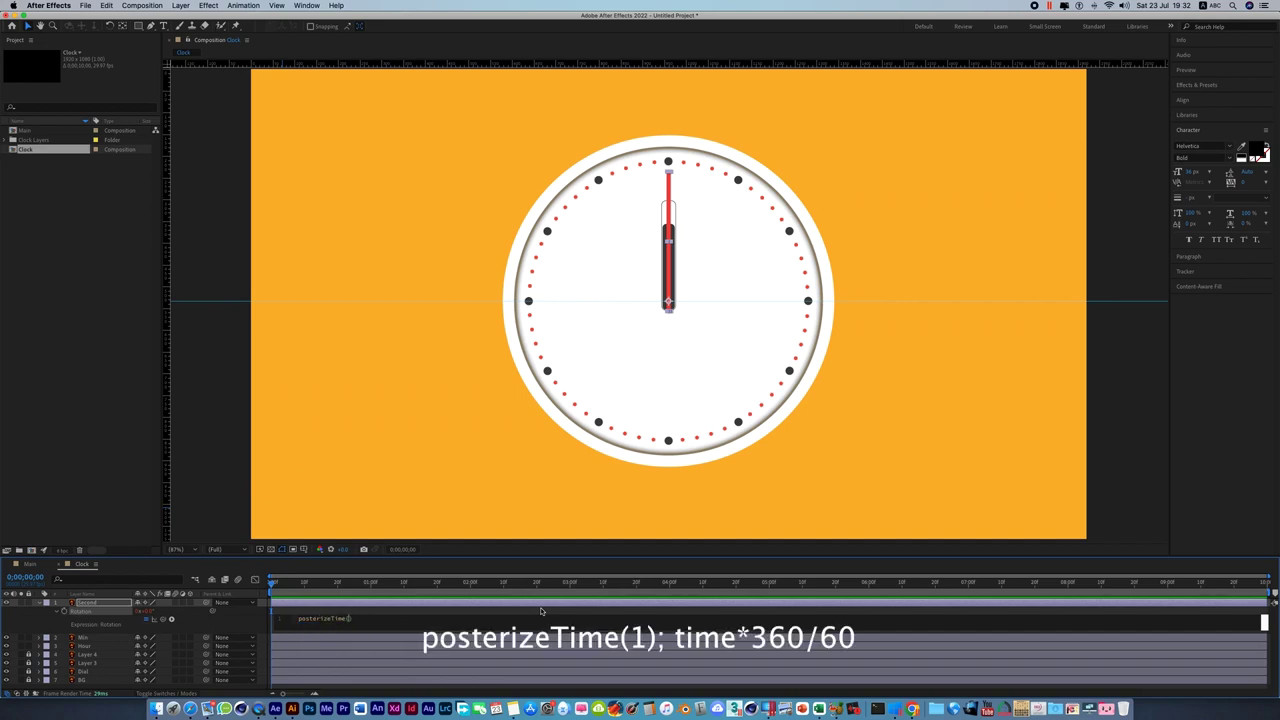
{"action": "type", "text": "1"}
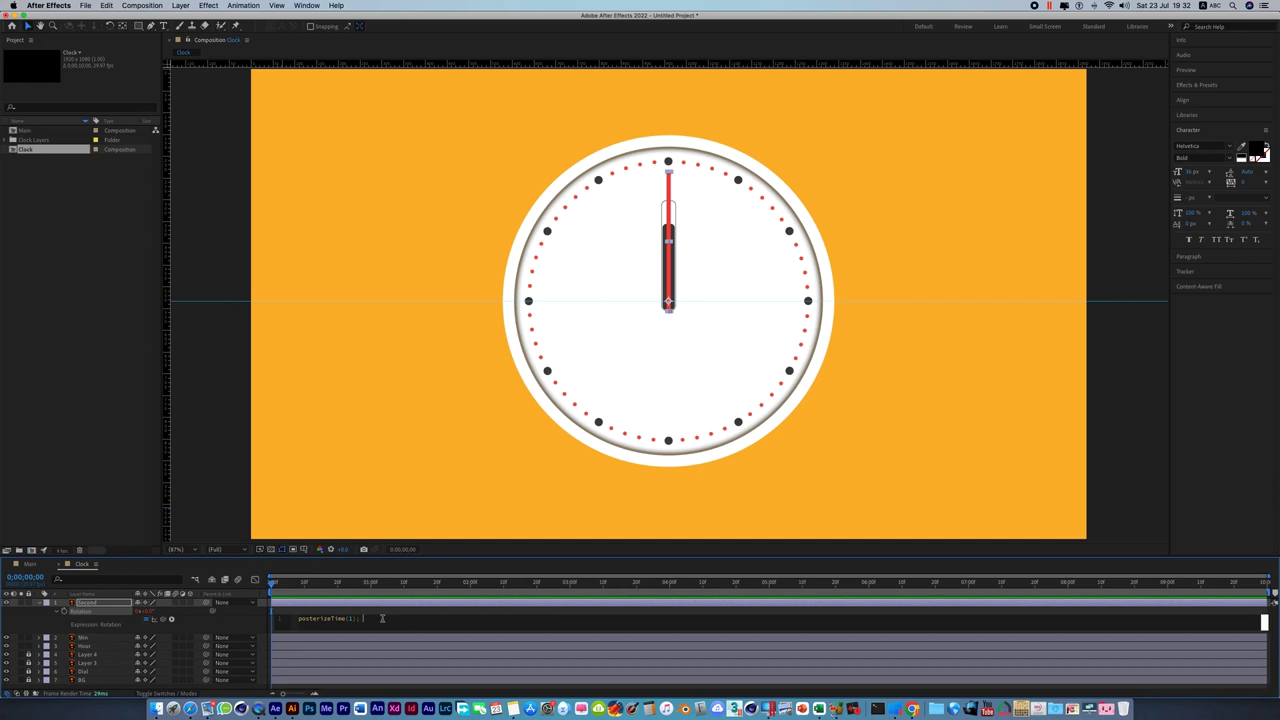
{"action": "type", "text": "time"}
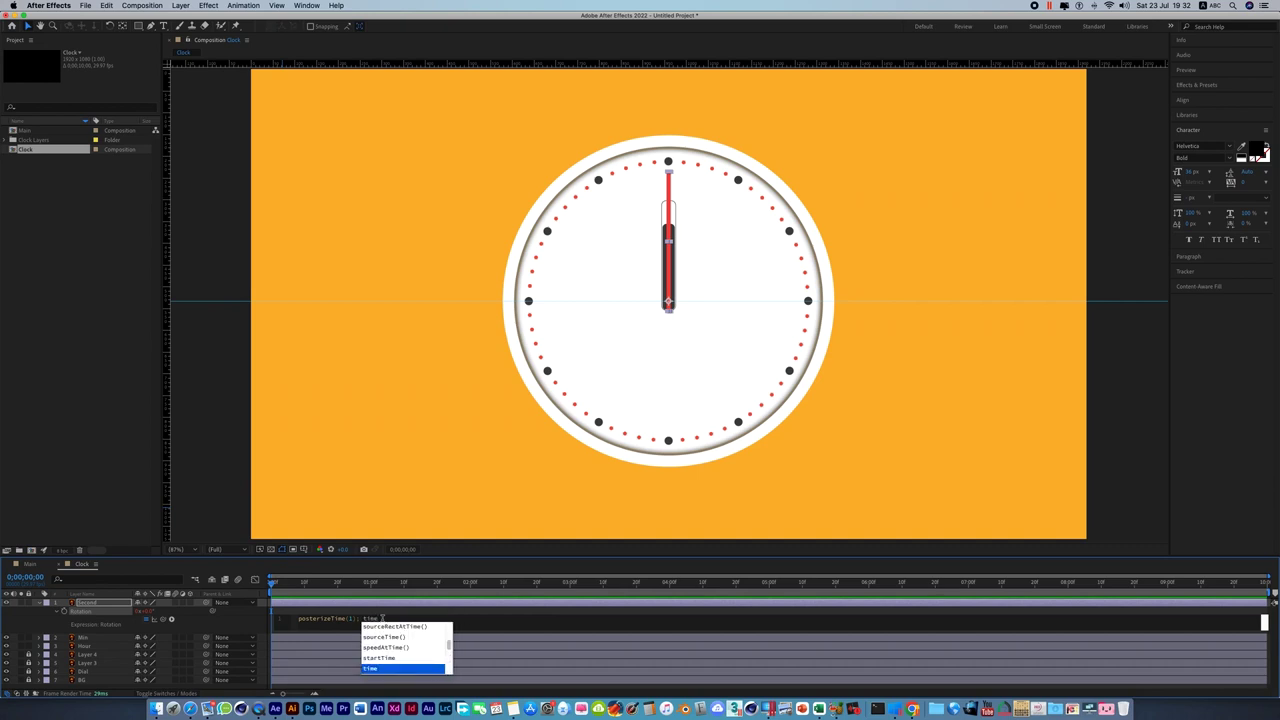
{"action": "key", "text": "Return"}
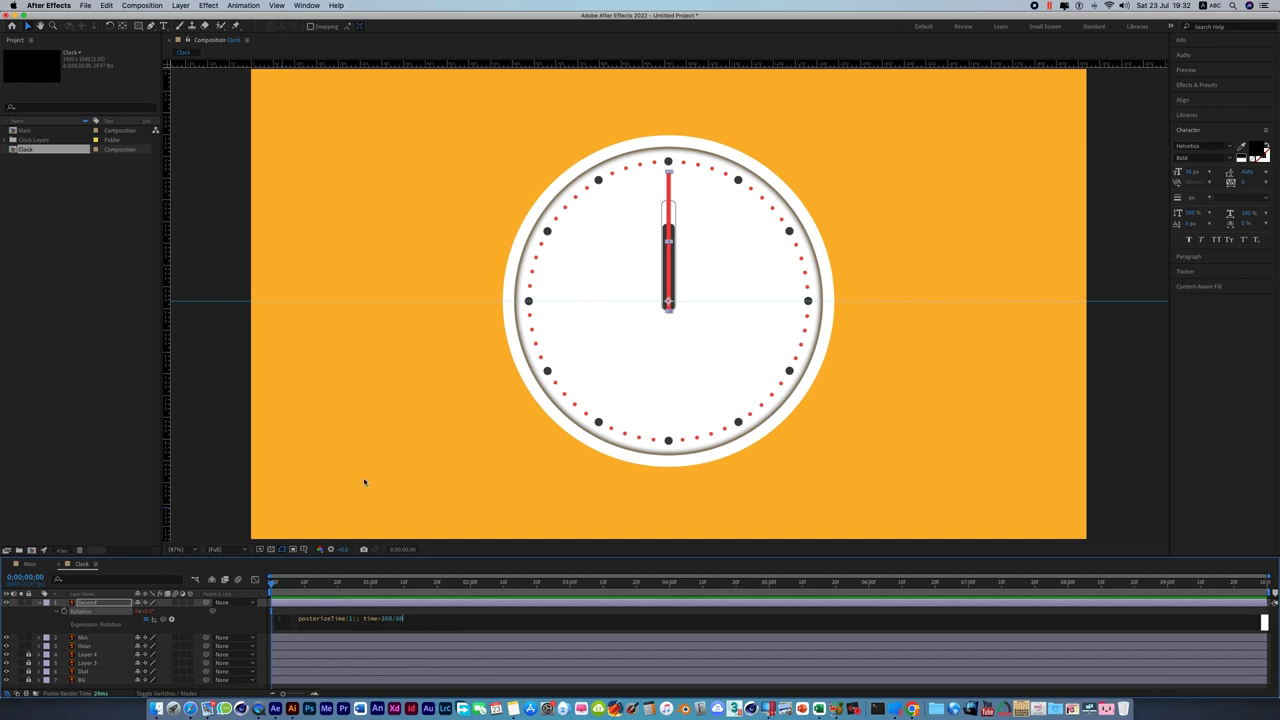
{"action": "key", "text": "KP_Enter"}
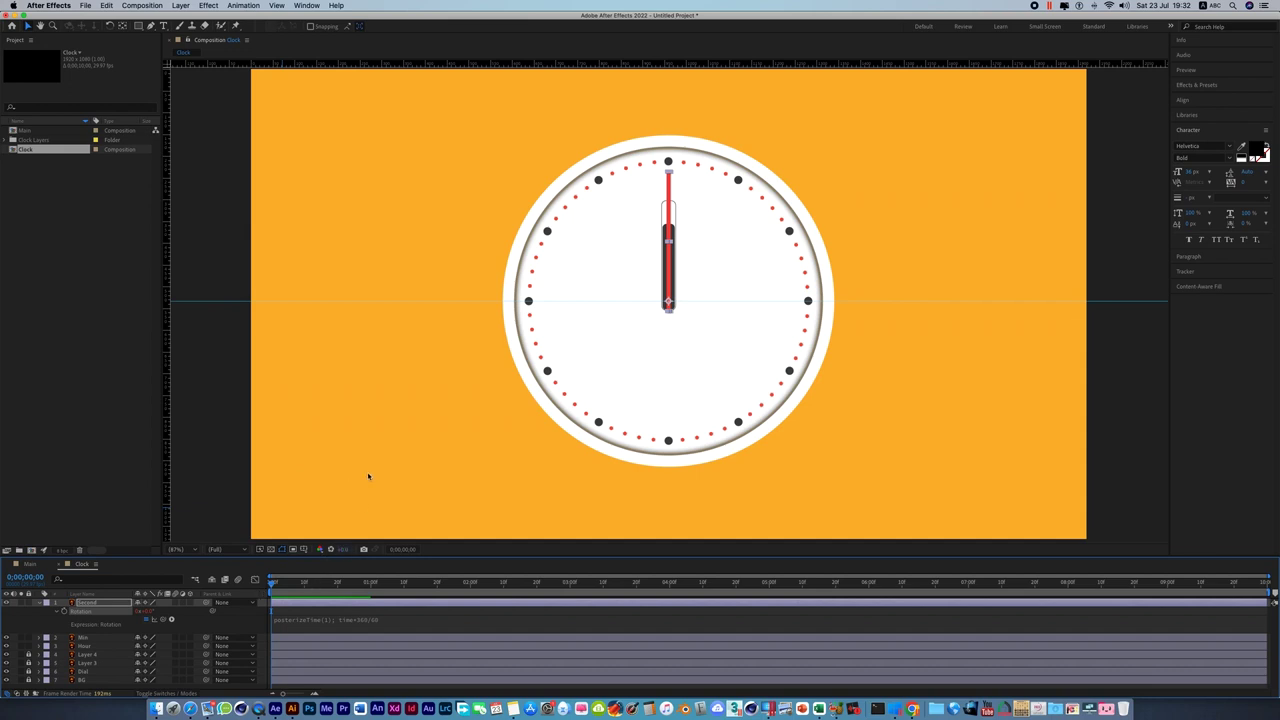
Preview the ticking second hand, rewind the playhead to 0, and enlarge the timeline panel.
{"action": "left_click", "coordinate": [368, 476]}
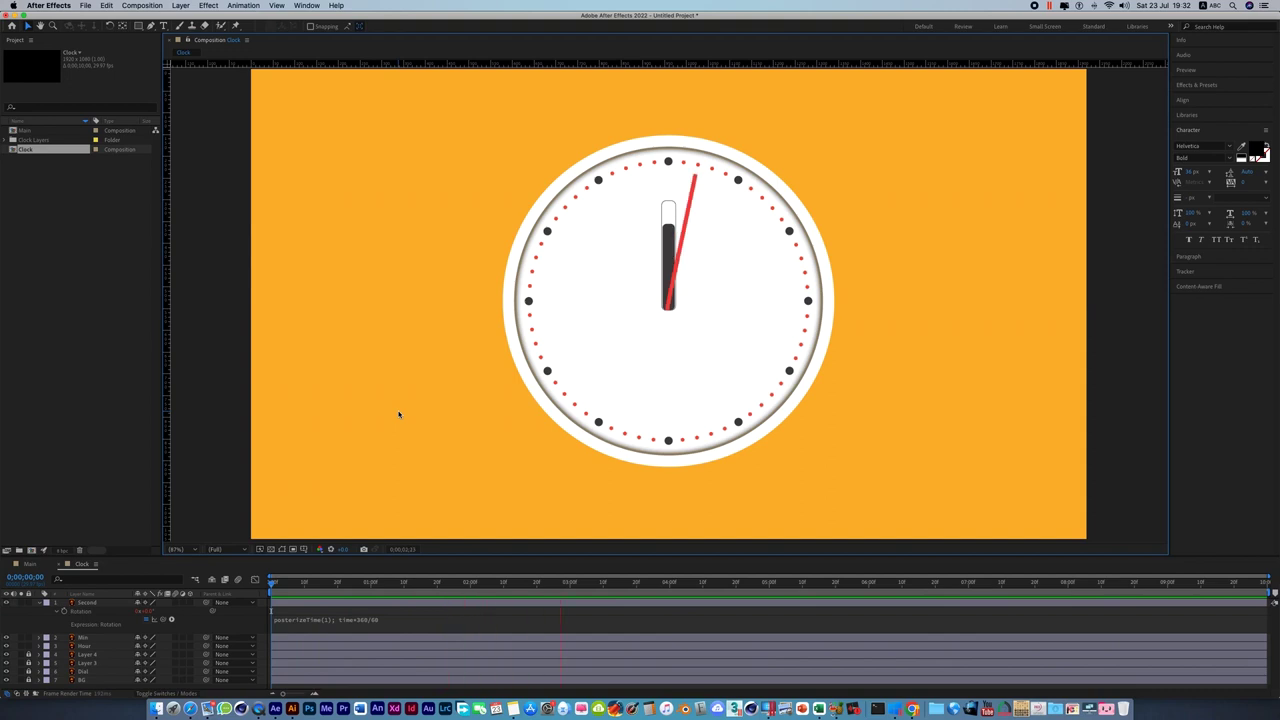
{"action": "key", "text": "space"}
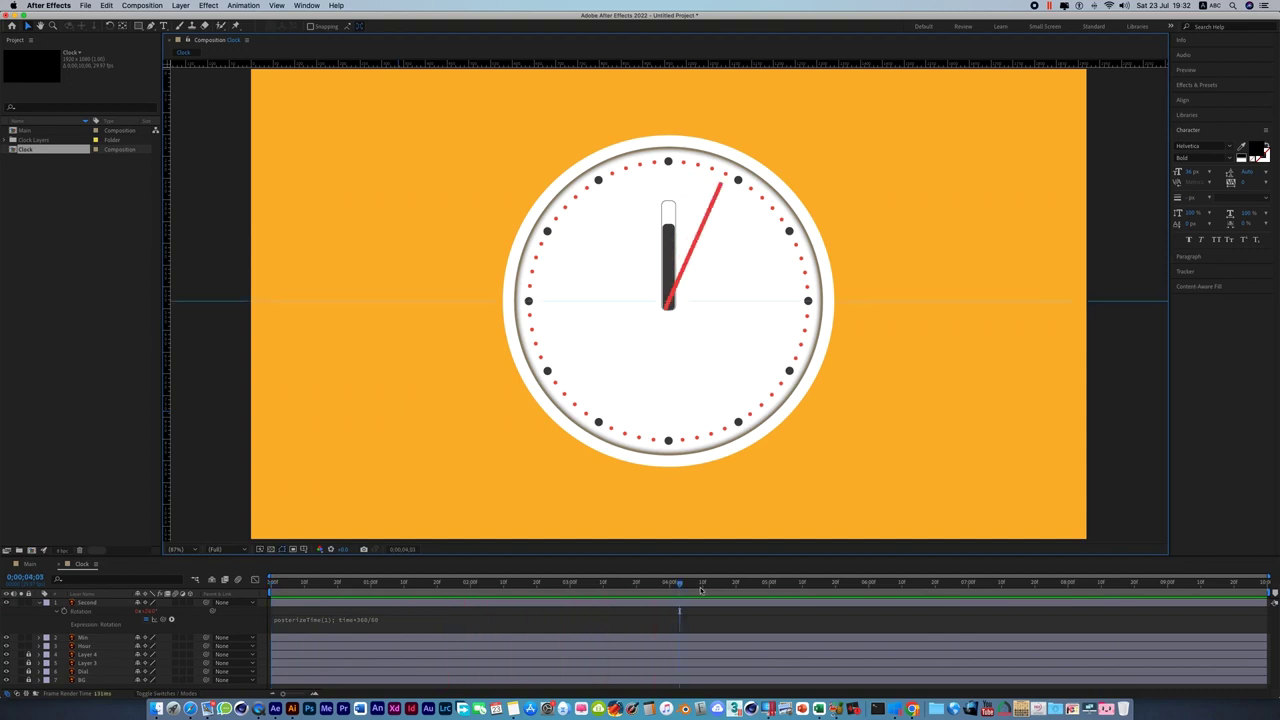
{"action": "left_click", "coordinate": [681, 586]}
{"action": "left_click_drag", "start_coordinate": [681, 586], "coordinate": [271, 586]}
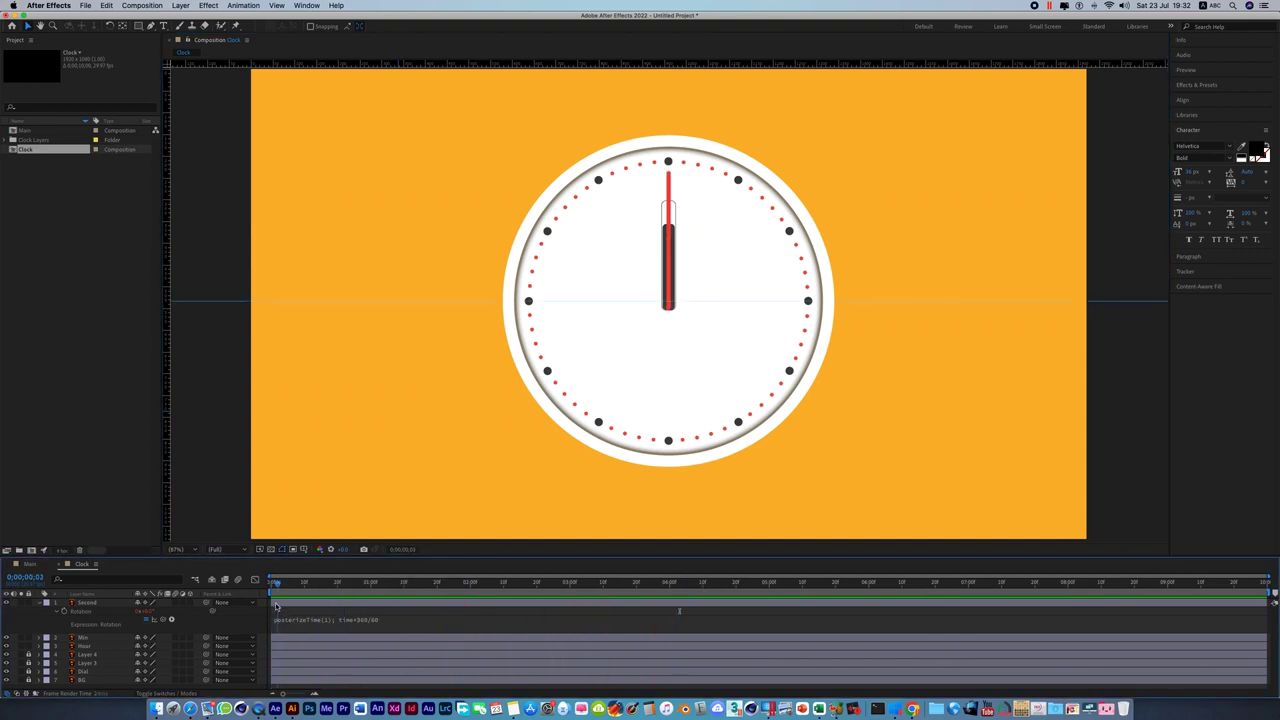
{"action": "left_click_drag", "start_coordinate": [614, 553], "coordinate": [614, 506]}
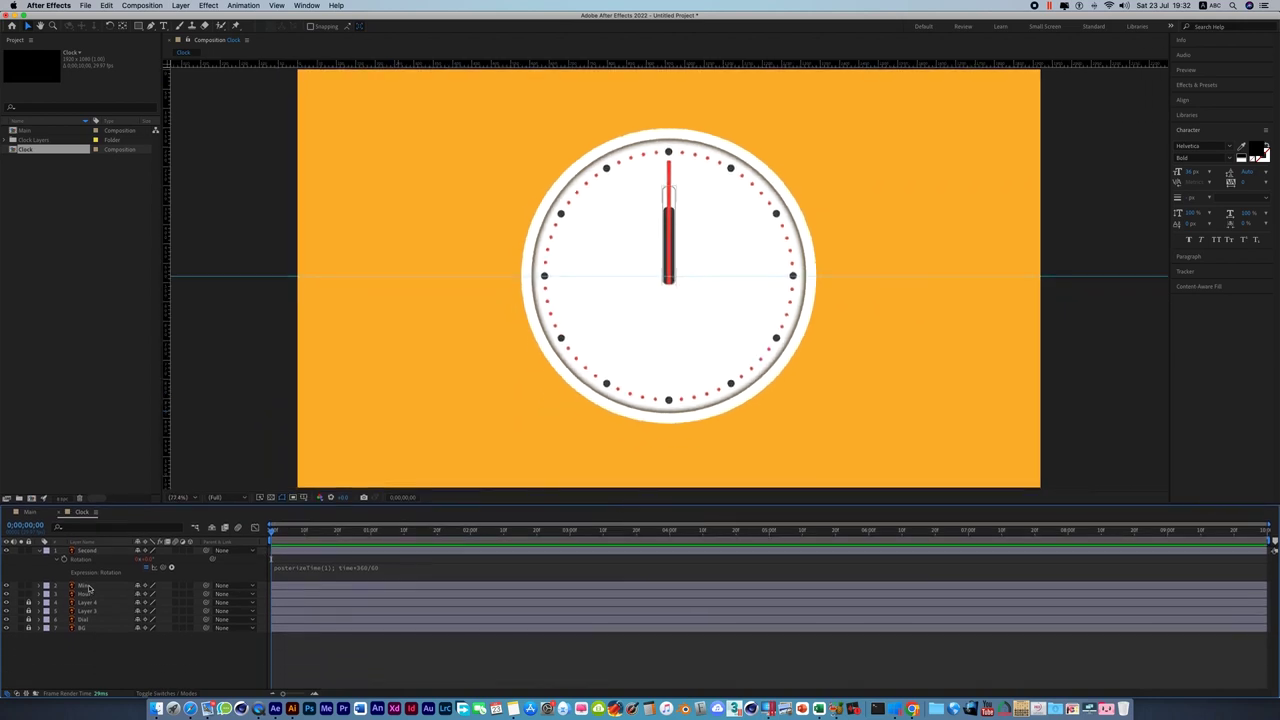
Pick-whip Min's Rotation to thisComp.layer("Second").transform.rotation/60, then preview the result.
{"action": "left_click", "coordinate": [88, 587]}
{"action": "key", "text": "r"}
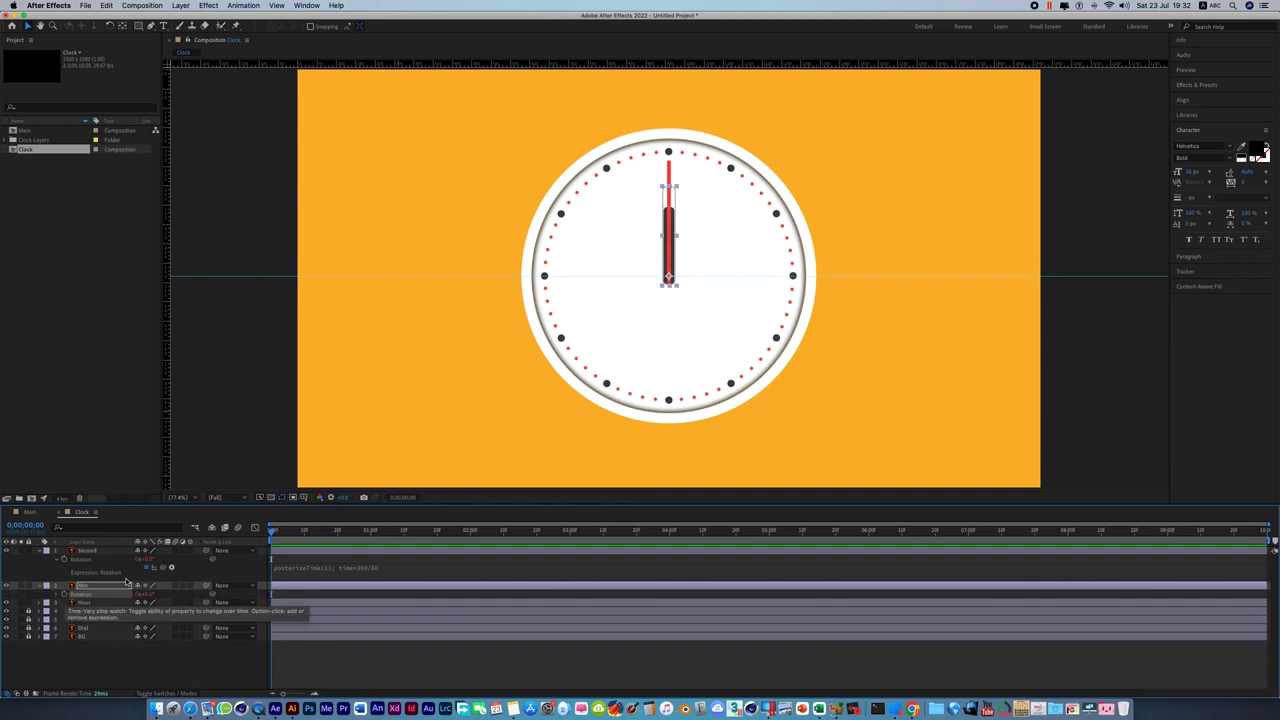
{"action": "left_click", "coordinate": [63, 594], "text": "alt"}
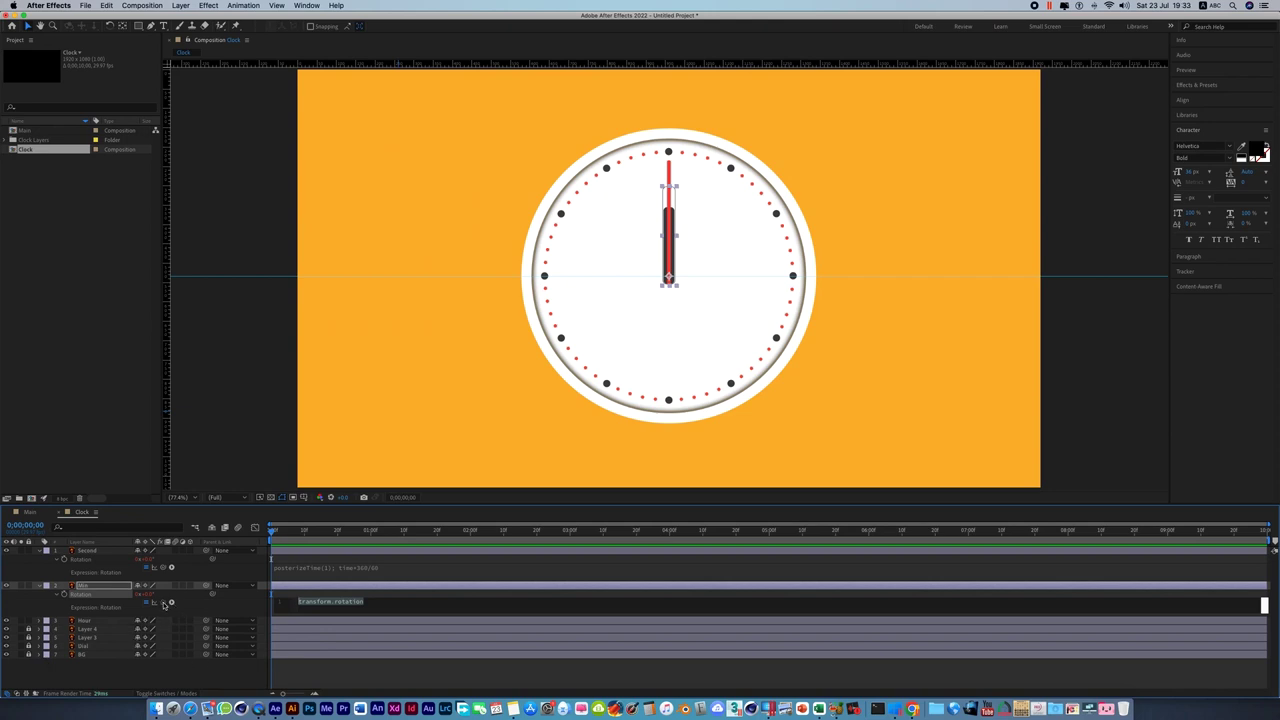
{"action": "left_click_drag", "start_coordinate": [164, 603], "coordinate": [88, 565]}
{"action": "left_click_drag", "start_coordinate": [88, 564], "coordinate": [88, 564]}
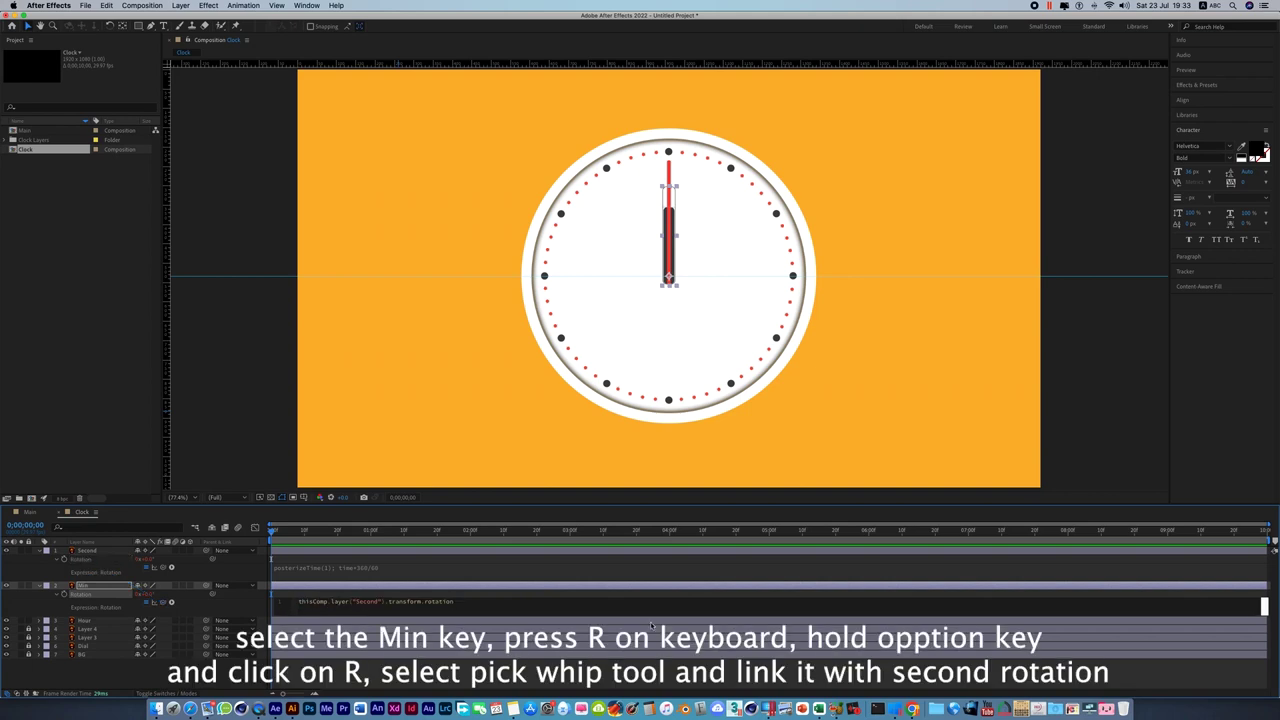
{"action": "type", "text": "/60"}
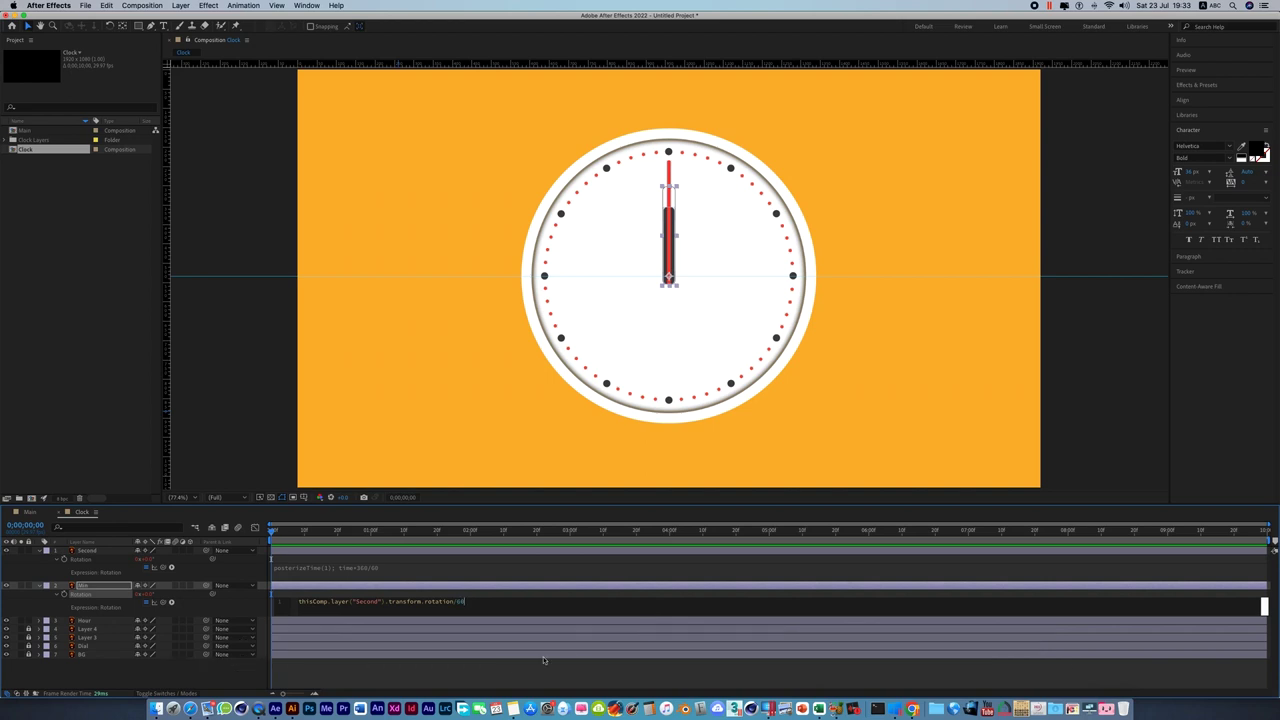
{"action": "left_click", "coordinate": [491, 672]}
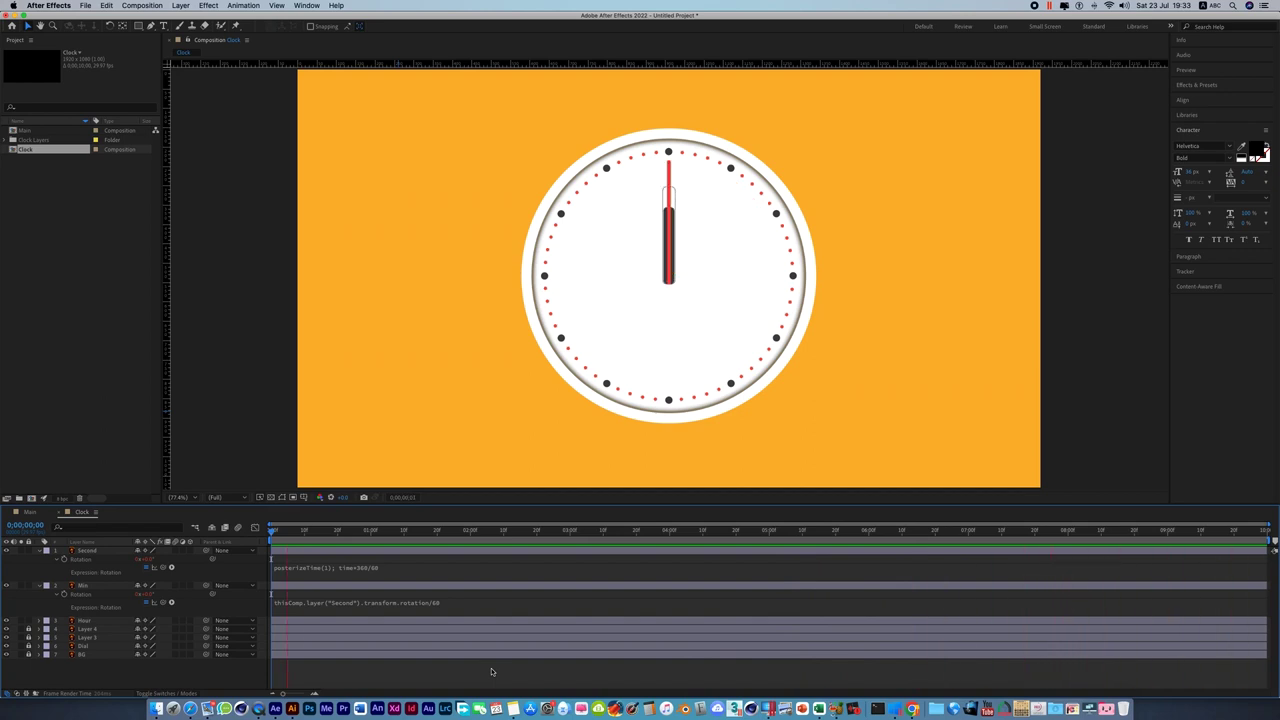
{"action": "key", "text": "space"}
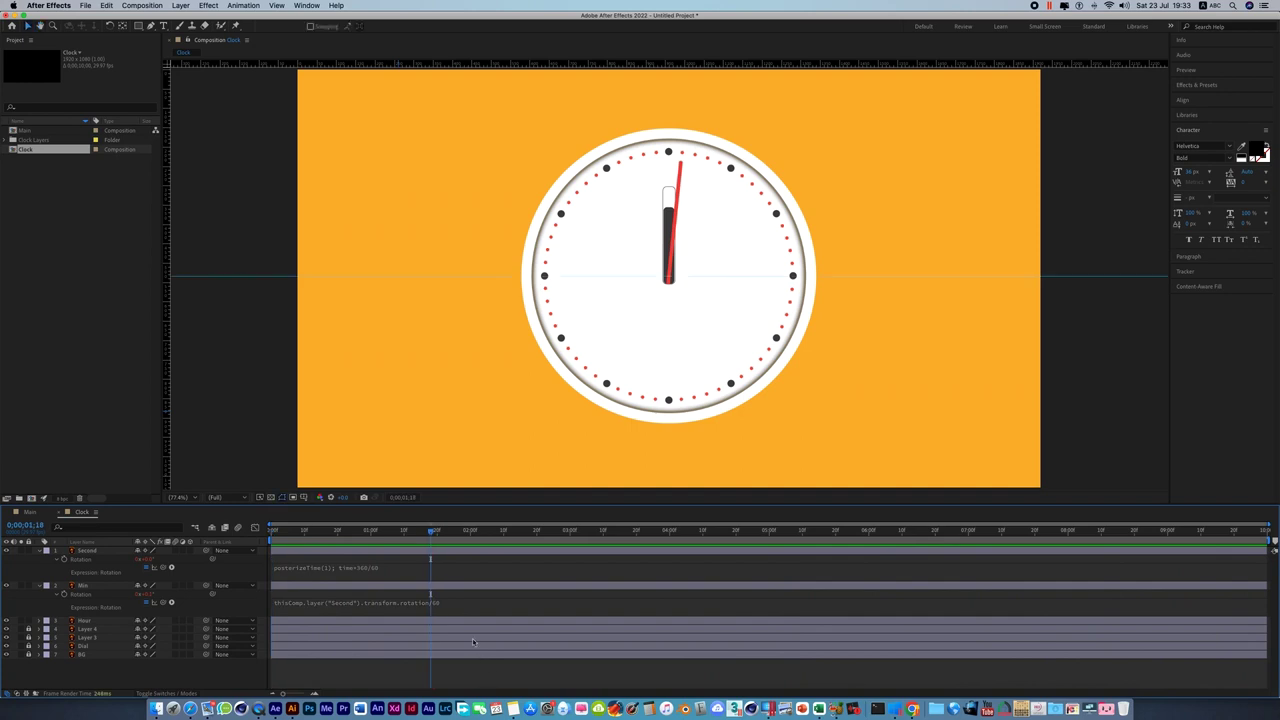
{"action": "mouse_move", "coordinate": [431, 532]}
{"action": "left_mouse_down"}
{"action": "mouse_move", "coordinate": [1051, 572]}
{"action": "mouse_move", "coordinate": [268, 597]}
{"action": "left_mouse_up"}
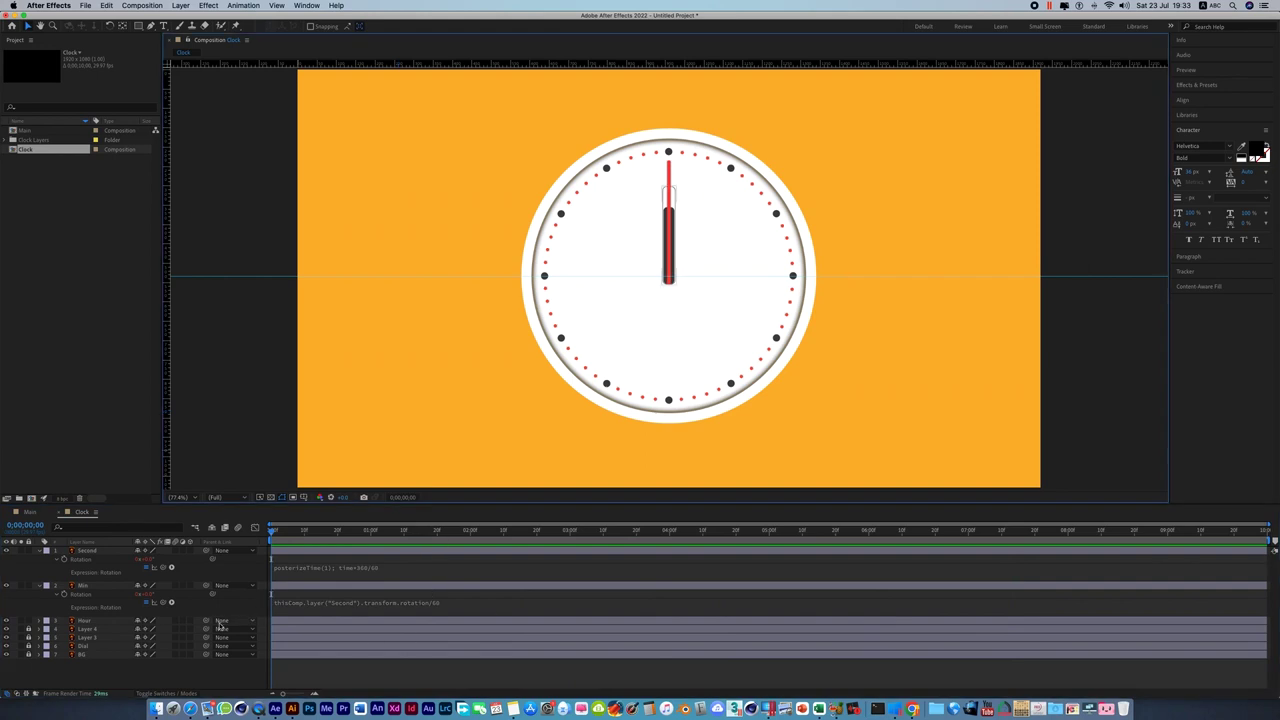
Pick-whip Hour's Rotation to thisComp.layer("Min").transform.rotation/12 and commit the expression.
{"action": "left_click", "coordinate": [87, 621]}
{"action": "key", "text": "r"}
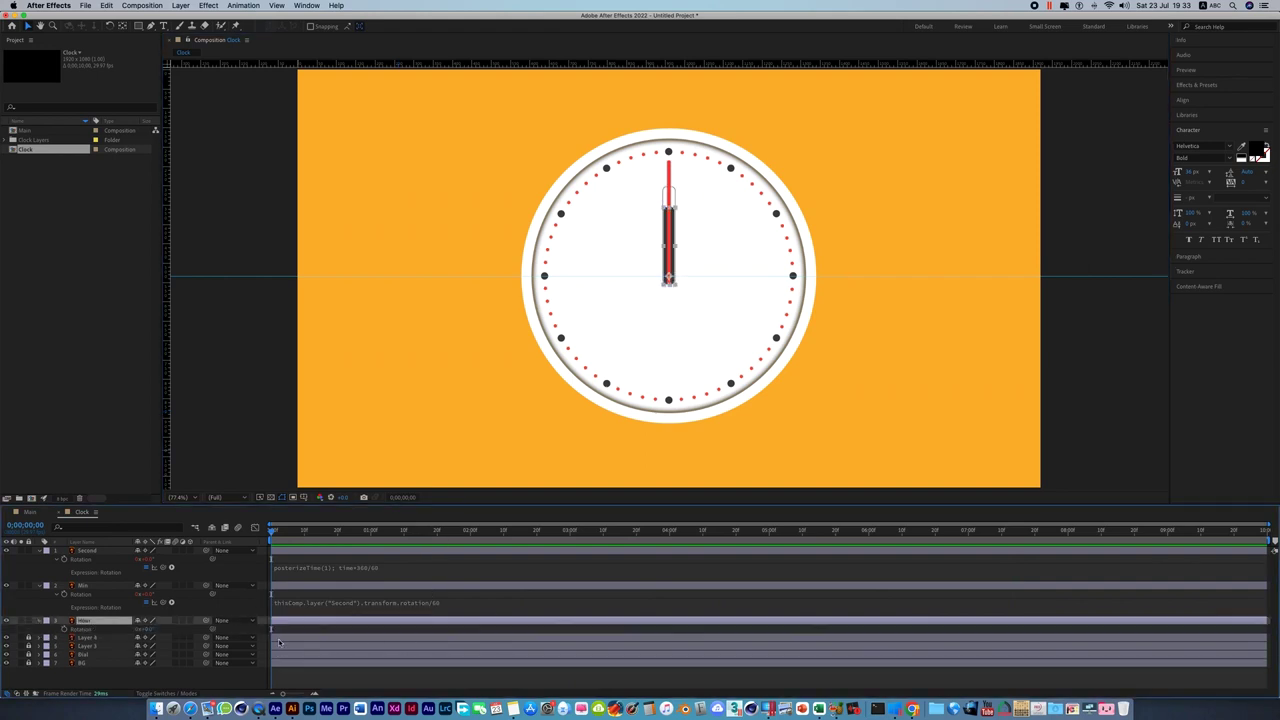
{"action": "left_click", "coordinate": [65, 630], "text": "alt"}
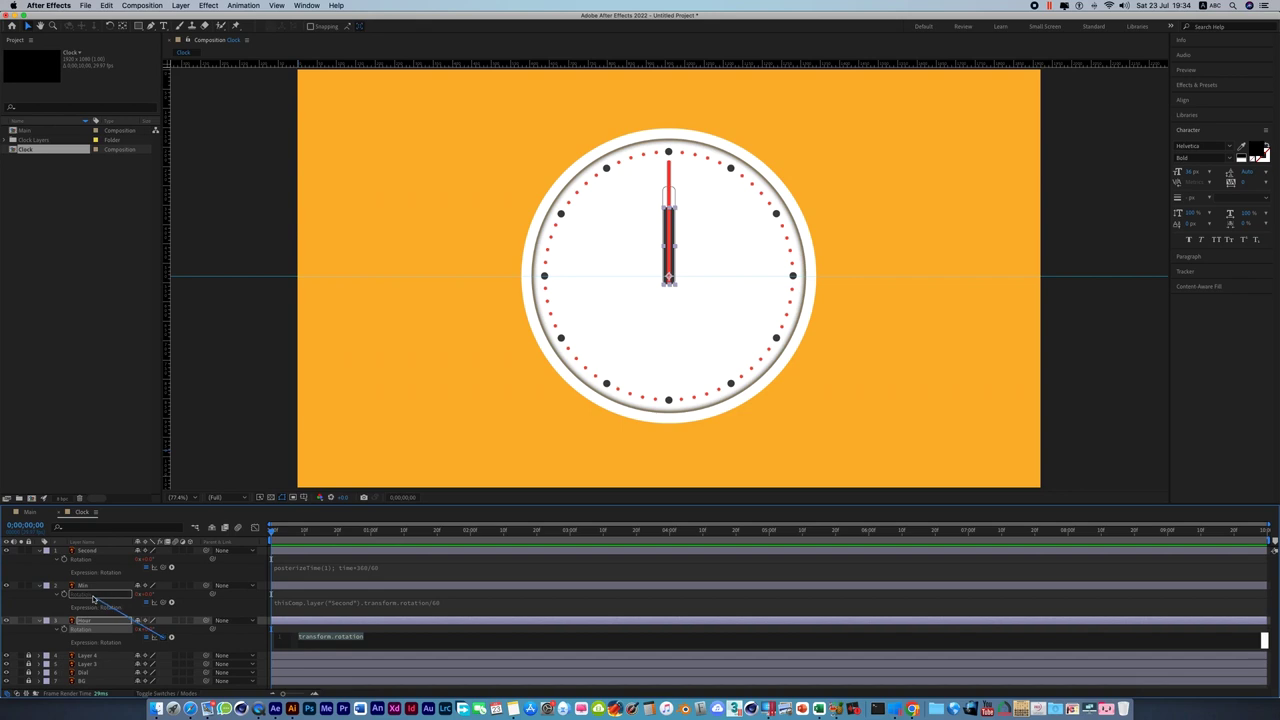
{"action": "left_click_drag", "start_coordinate": [169, 638], "coordinate": [80, 594]}
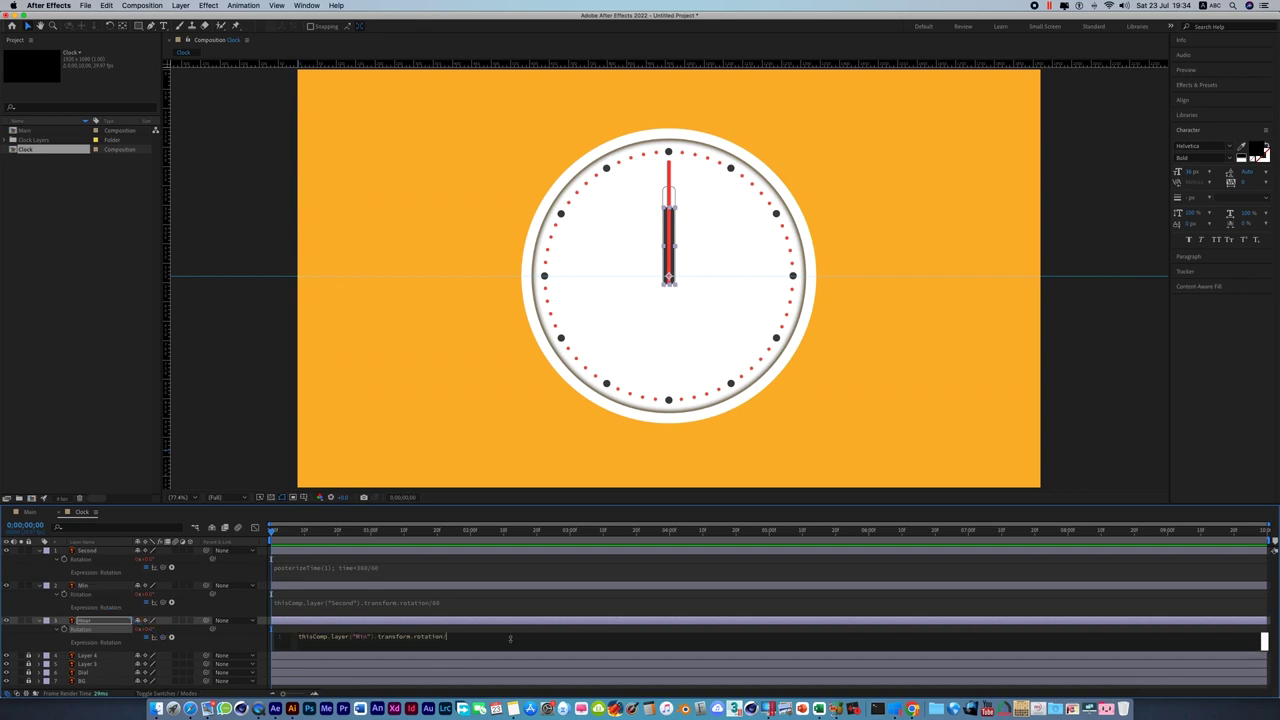
{"action": "type", "text": "12"}
{"action": "key", "text": "KP_Enter"}
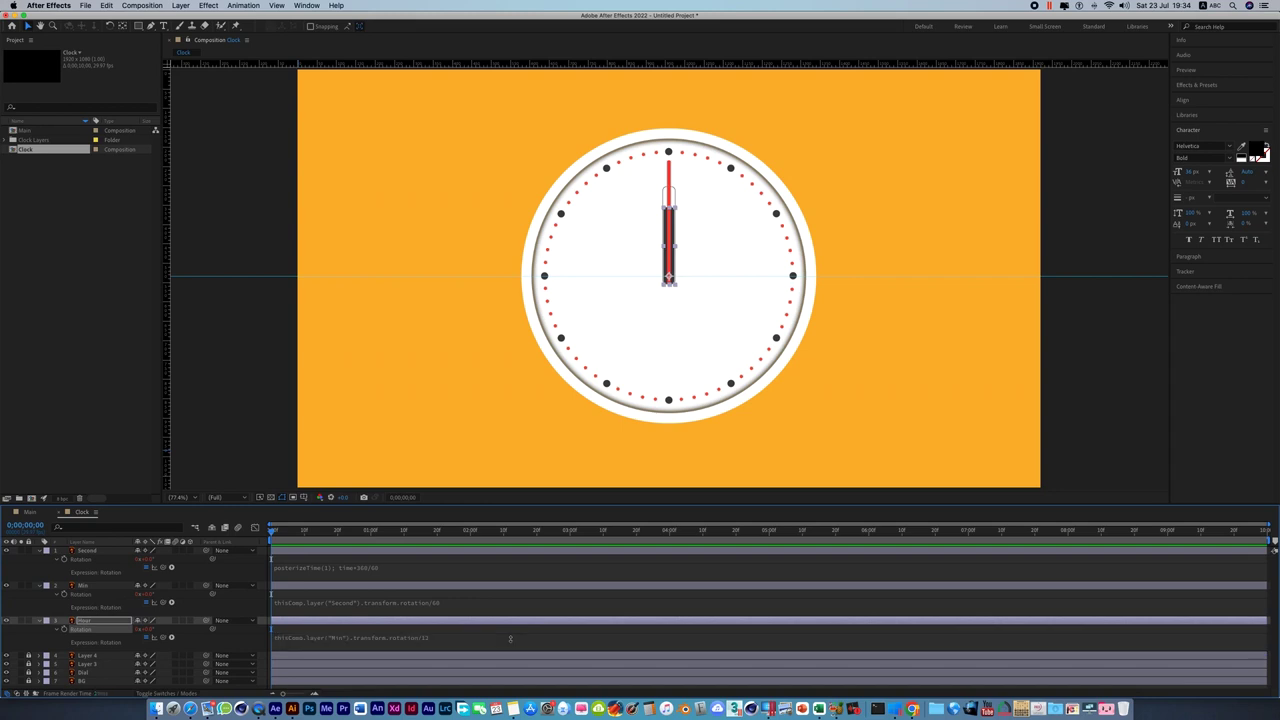
{"action": "left_click", "coordinate": [285, 421]}
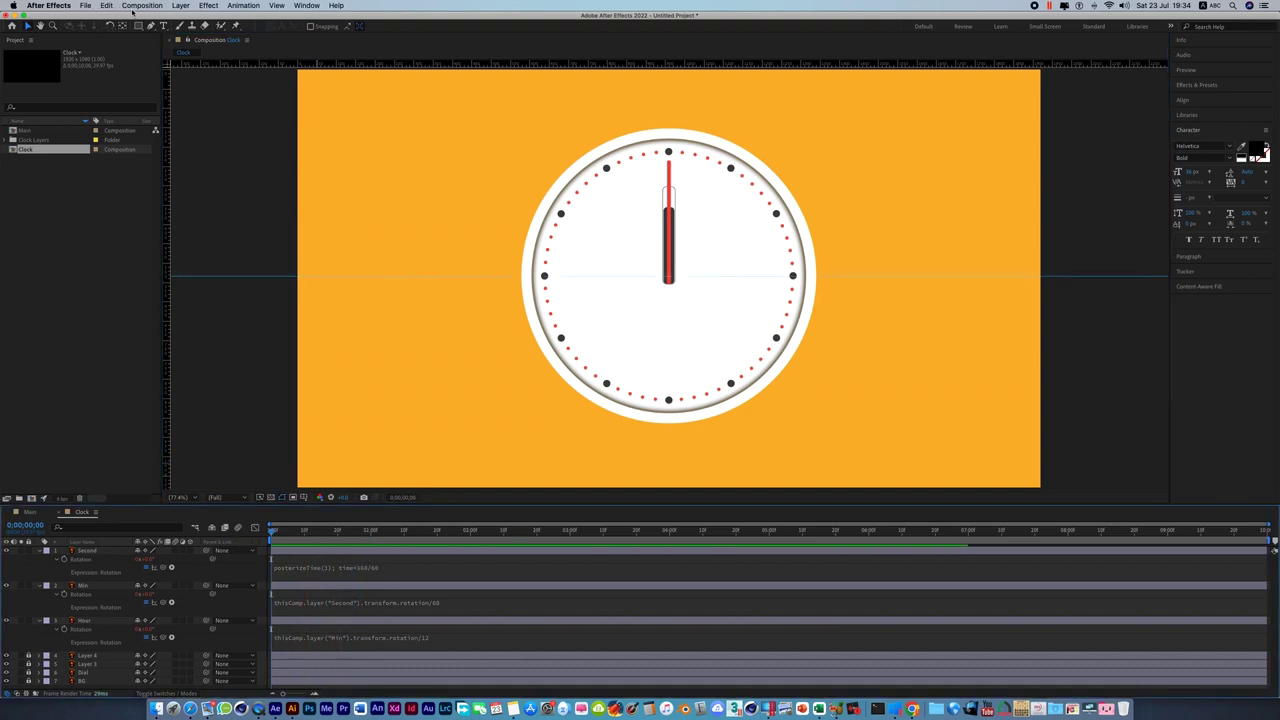
Change the Clock composition's duration to three hours in Composition Settings.
{"action": "right_click", "coordinate": [37, 149]}
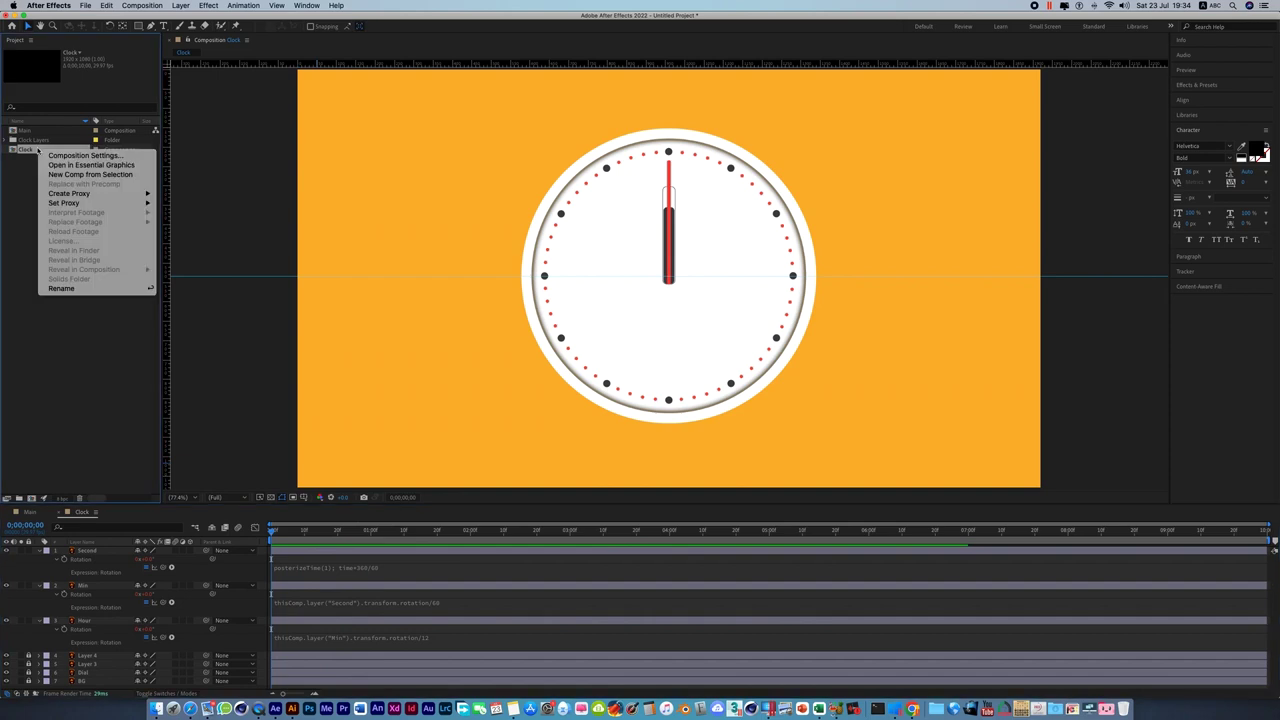
{"action": "left_click", "coordinate": [80, 156]}
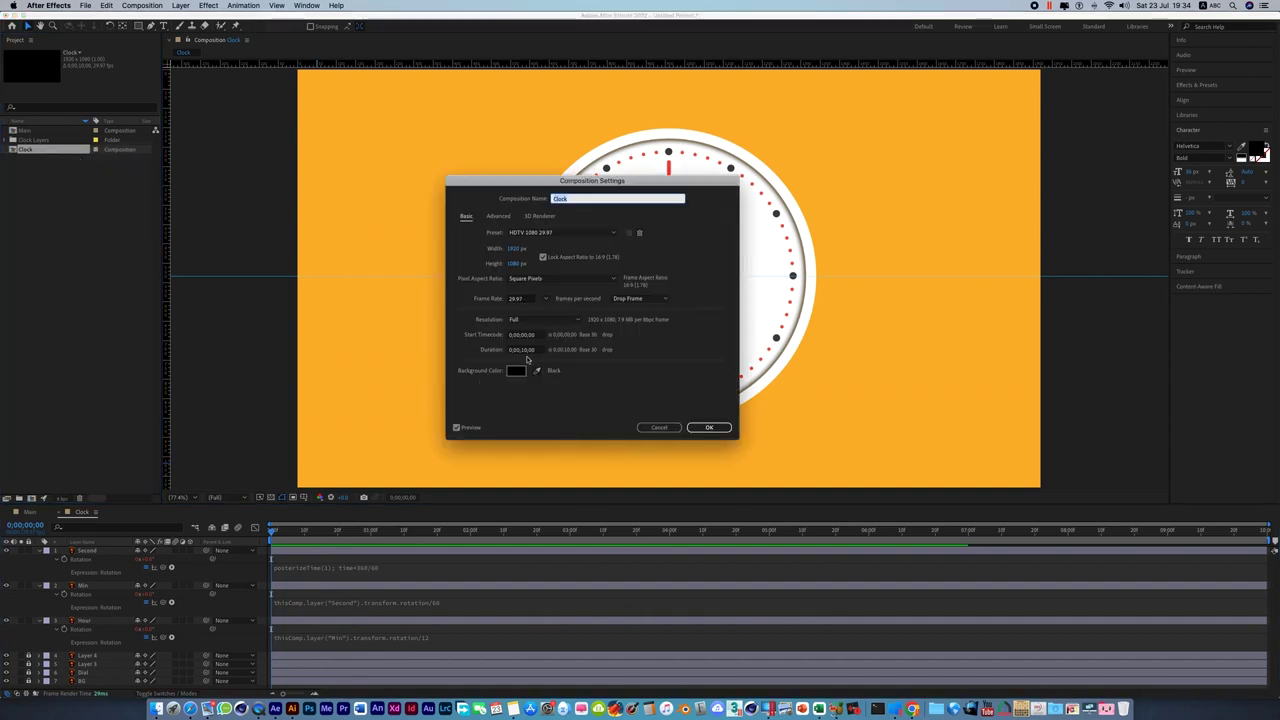
{"action": "left_click", "coordinate": [513, 350]}
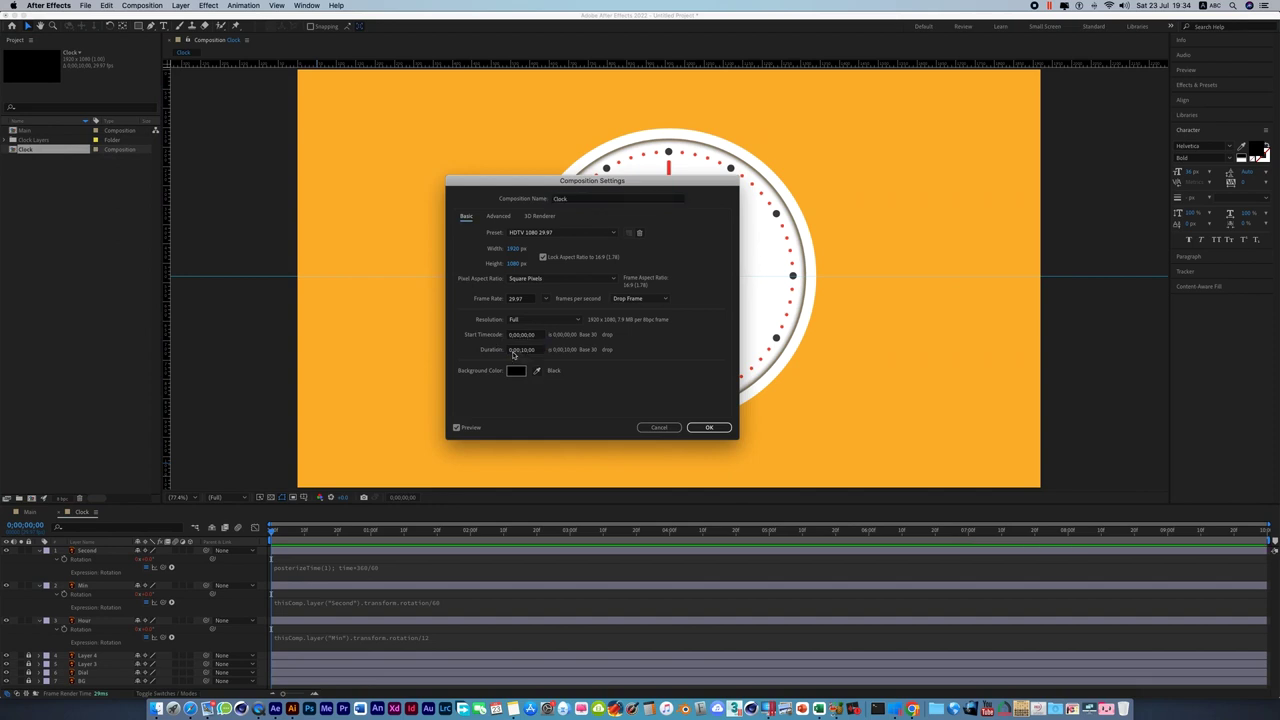
{"action": "left_click", "coordinate": [513, 351]}
{"action": "type", "text": "1"}
{"action": "type", "text": "3"}
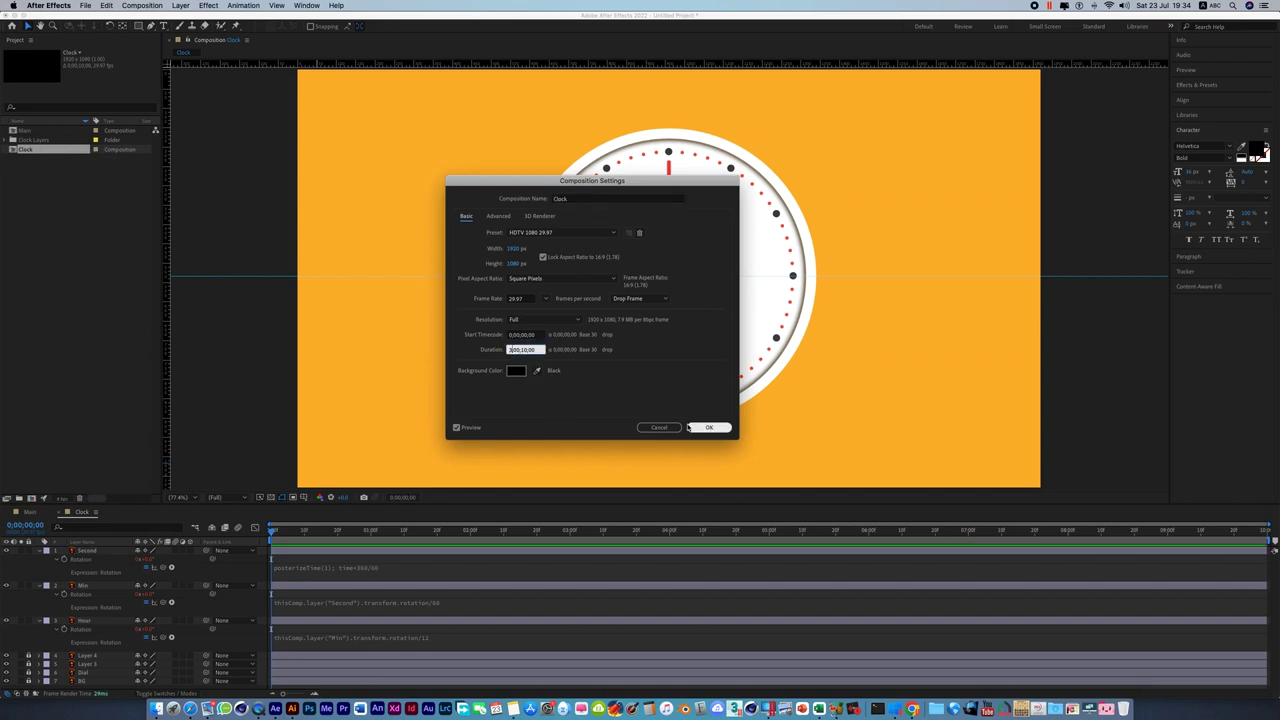
{"action": "left_click", "coordinate": [708, 428]}
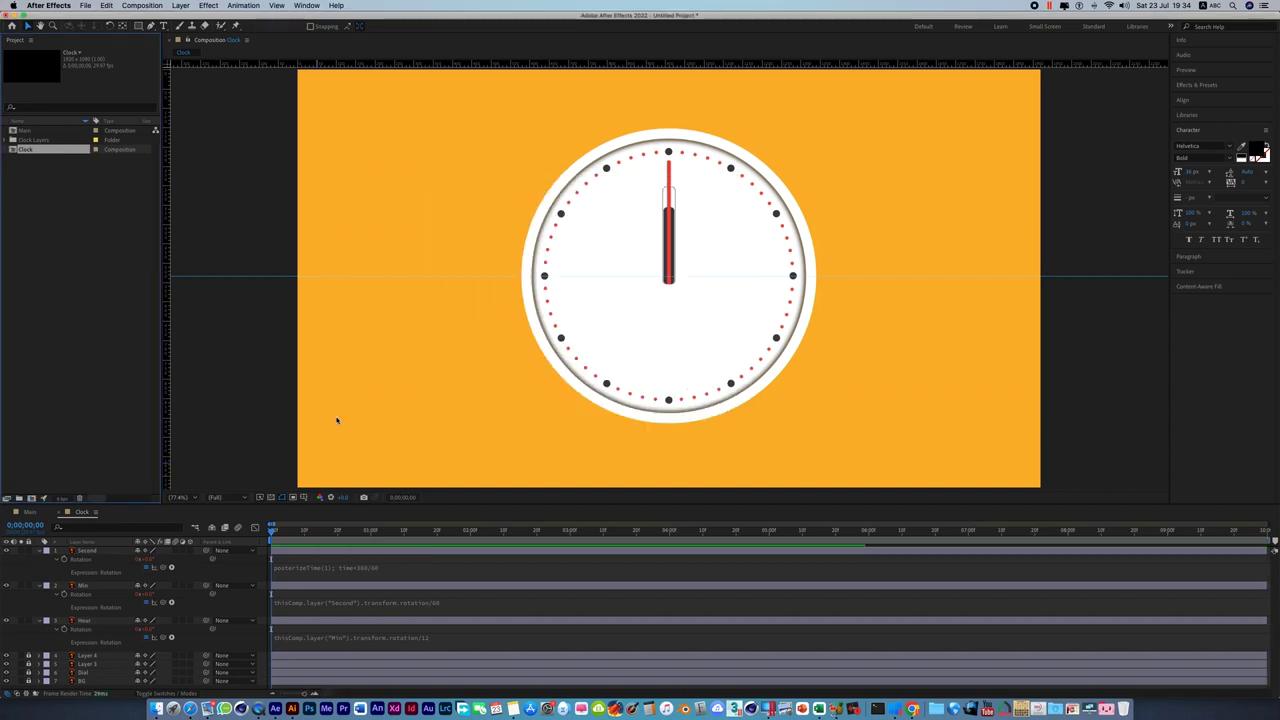
{"action": "left_click", "coordinate": [790, 569]}
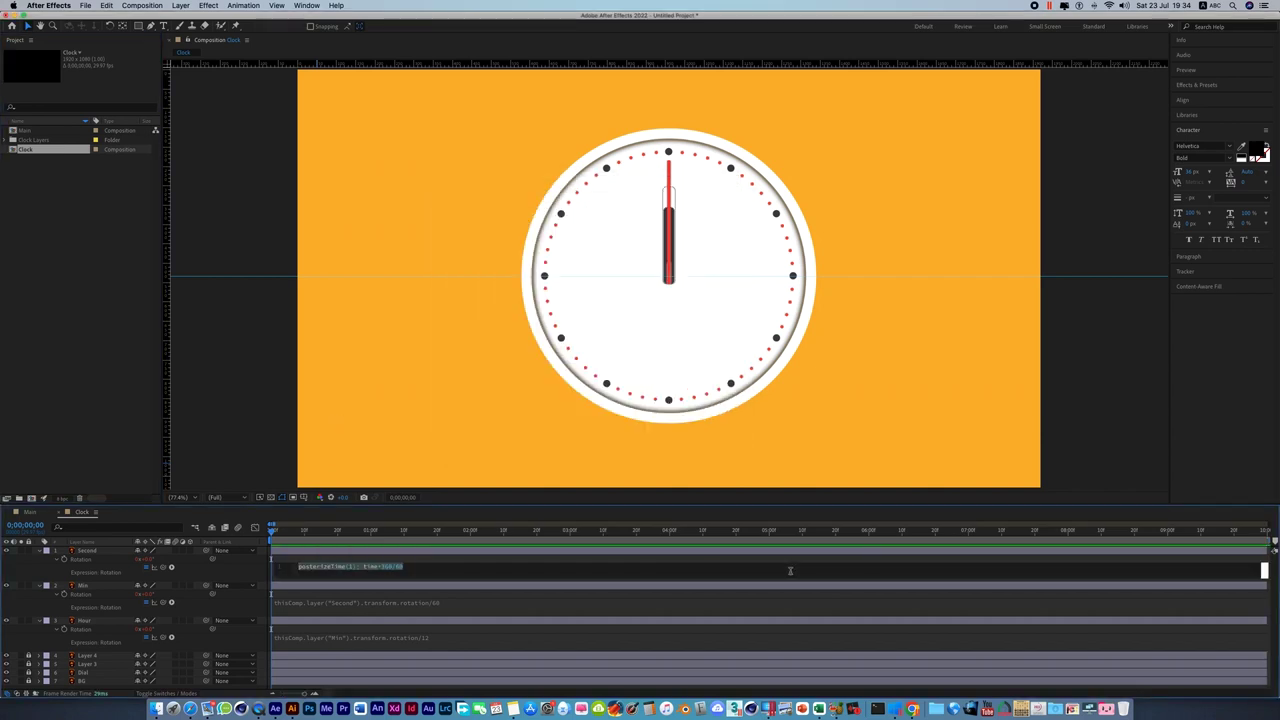
Jump to the composition end and extend the Second, Min and Hour layers to it with Alt+].
{"action": "left_click_drag", "start_coordinate": [647, 504], "coordinate": [647, 479]}
{"action": "left_click_drag", "start_coordinate": [314, 693], "coordinate": [282, 695]}
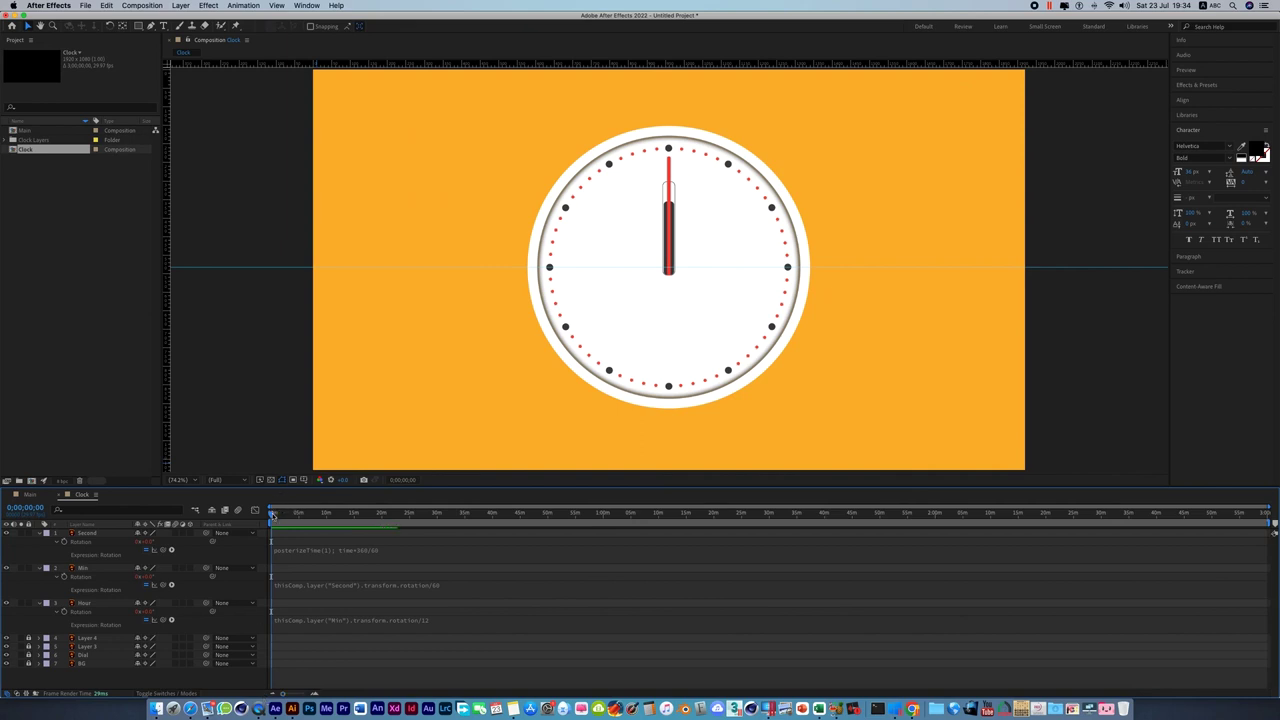
{"action": "left_click_drag", "start_coordinate": [272, 514], "coordinate": [1267, 514]}
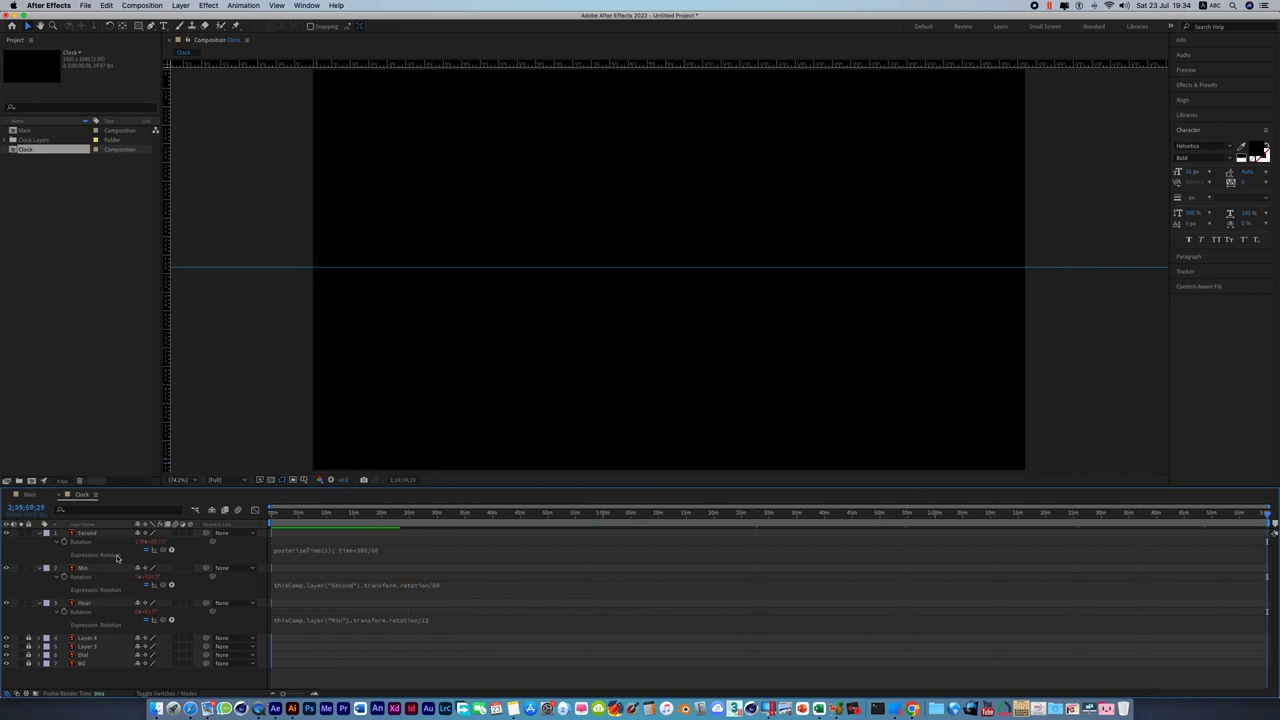
{"action": "key", "text": "ctrl+a"}
{"action": "key", "text": "u"}
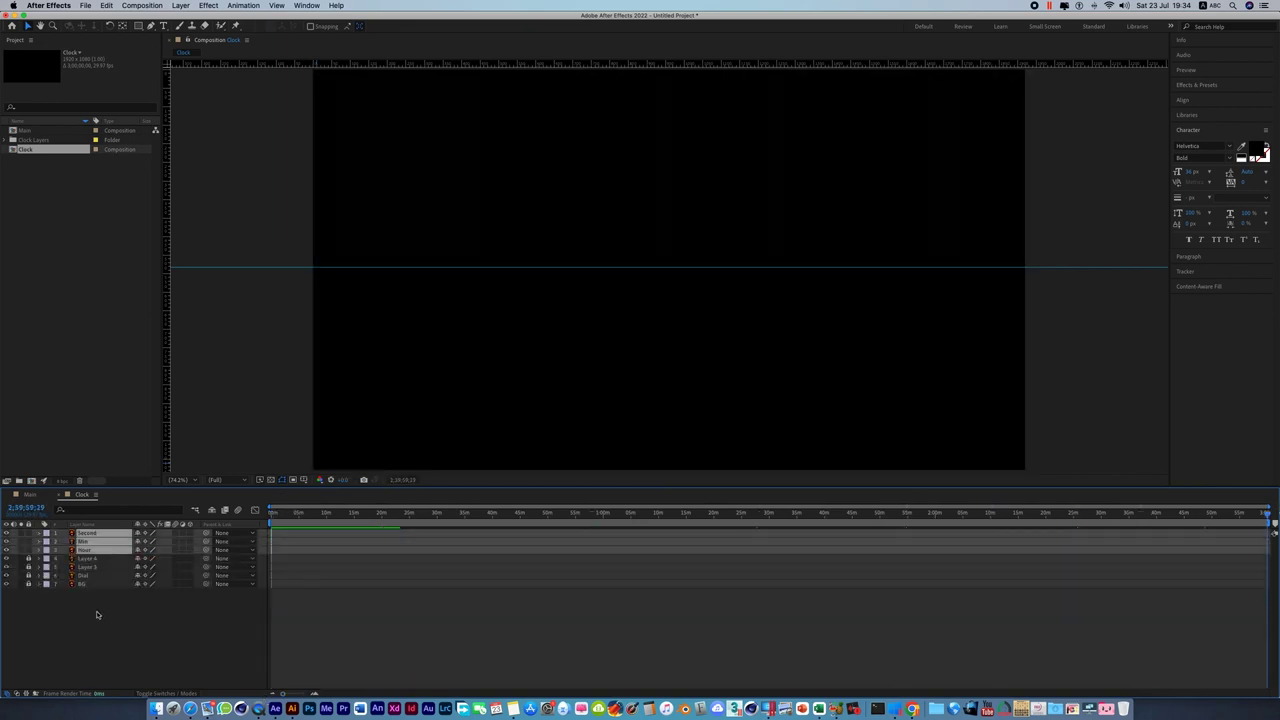
{"action": "key", "text": "F2"}
{"action": "left_click", "coordinate": [103, 550]}
{"action": "left_click", "coordinate": [101, 534], "text": "shift"}
{"action": "key", "text": "alt+bracketright"}
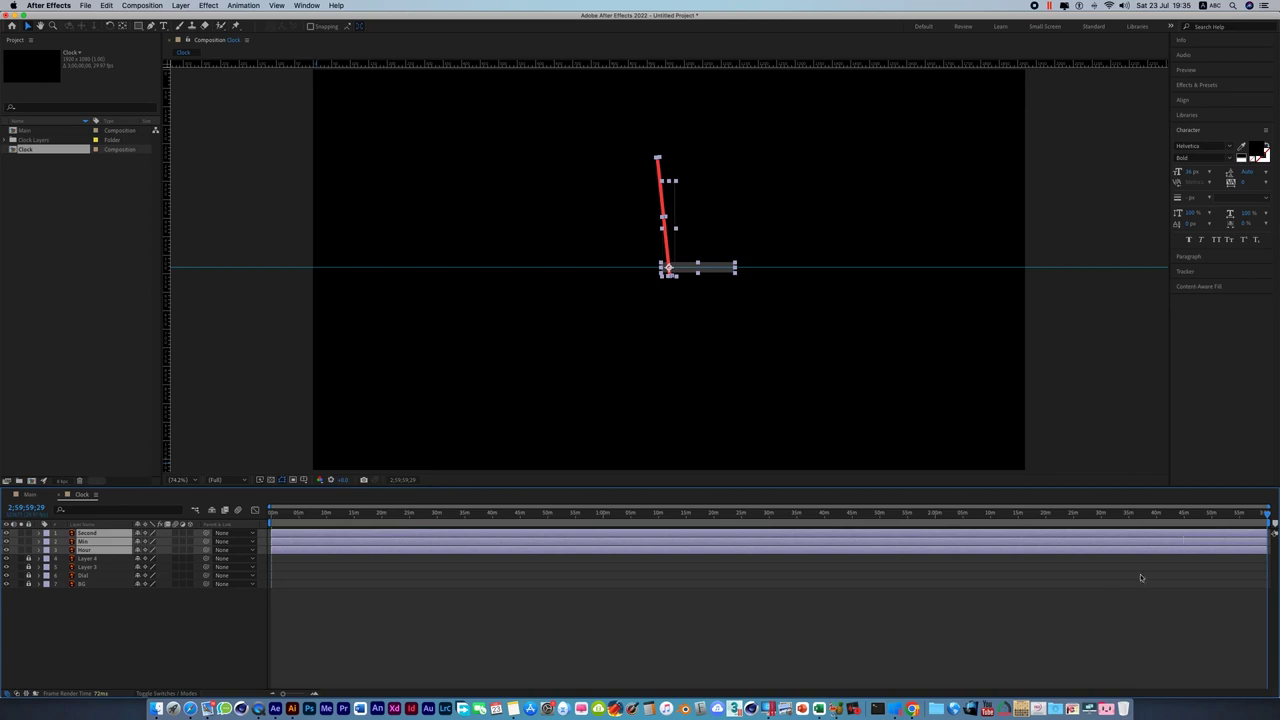
Unlock Layer 4, Layer 3, Dial and BG and extend them to the three-hour end.
{"action": "left_click", "coordinate": [936, 644]}
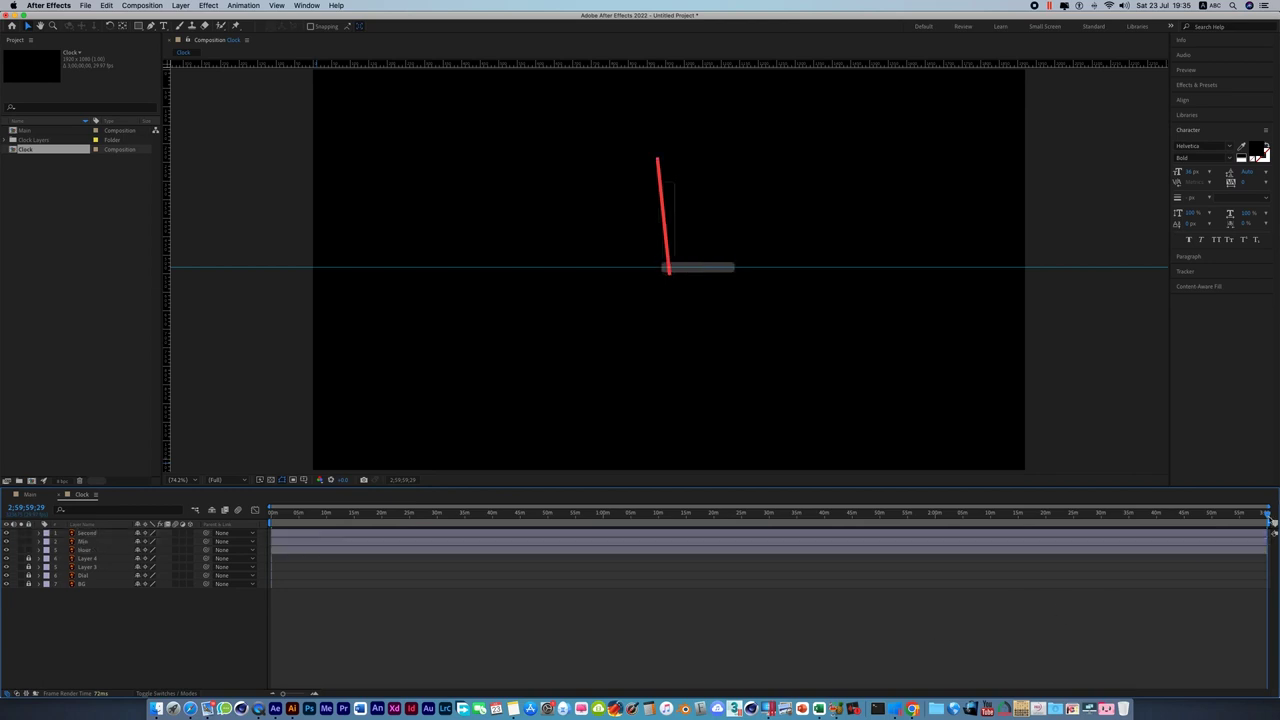
{"action": "left_click_drag", "start_coordinate": [28, 558], "coordinate": [28, 584]}
{"action": "left_click", "coordinate": [81, 585]}
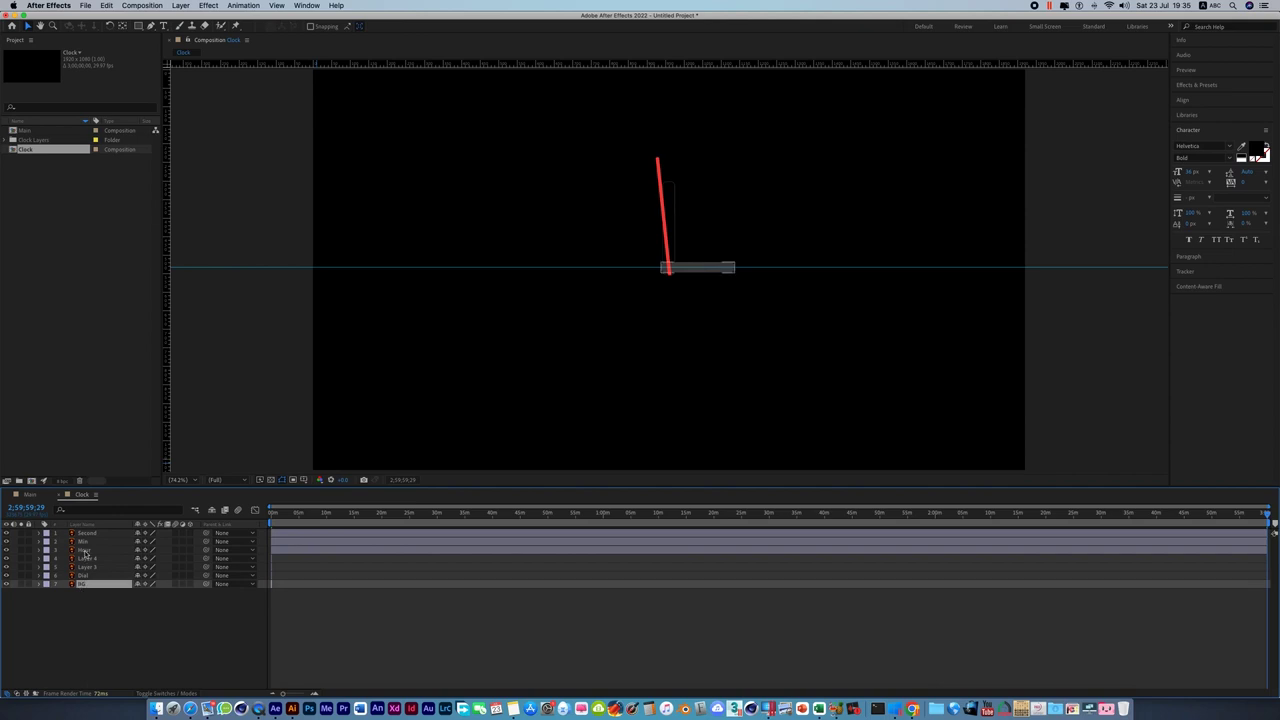
{"action": "left_click", "coordinate": [90, 560], "text": "shift"}
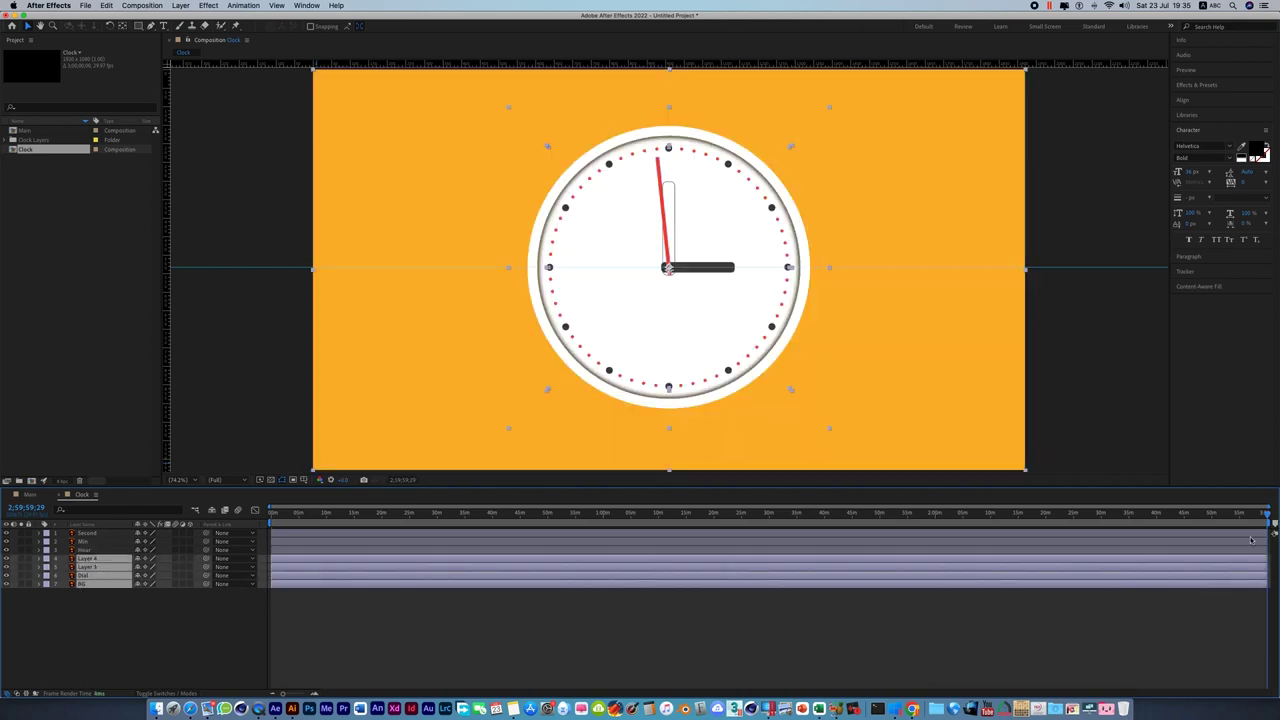
{"action": "left_click", "coordinate": [866, 612]}
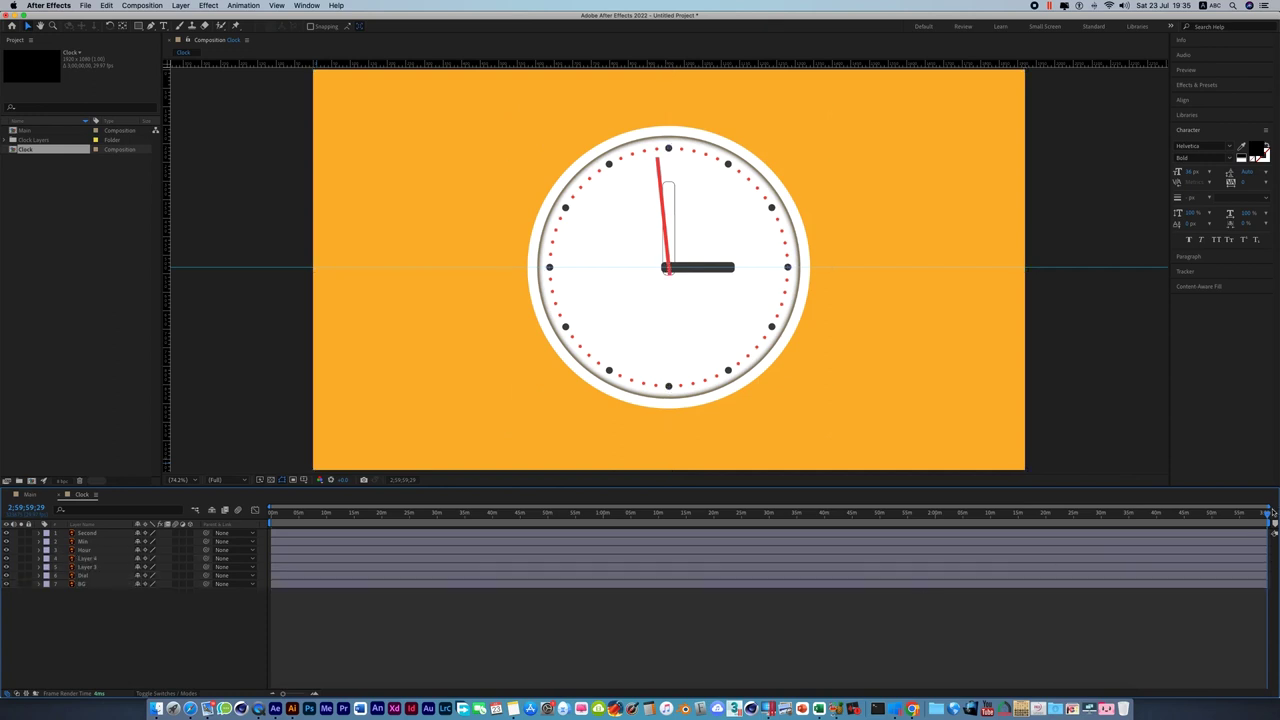
Return the time indicator to 0;00;00;00, scrub briefly, then play the Clock composition to watch the red second hand tick.
{"action": "left_click_drag", "start_coordinate": [1270, 512], "coordinate": [152, 562]}
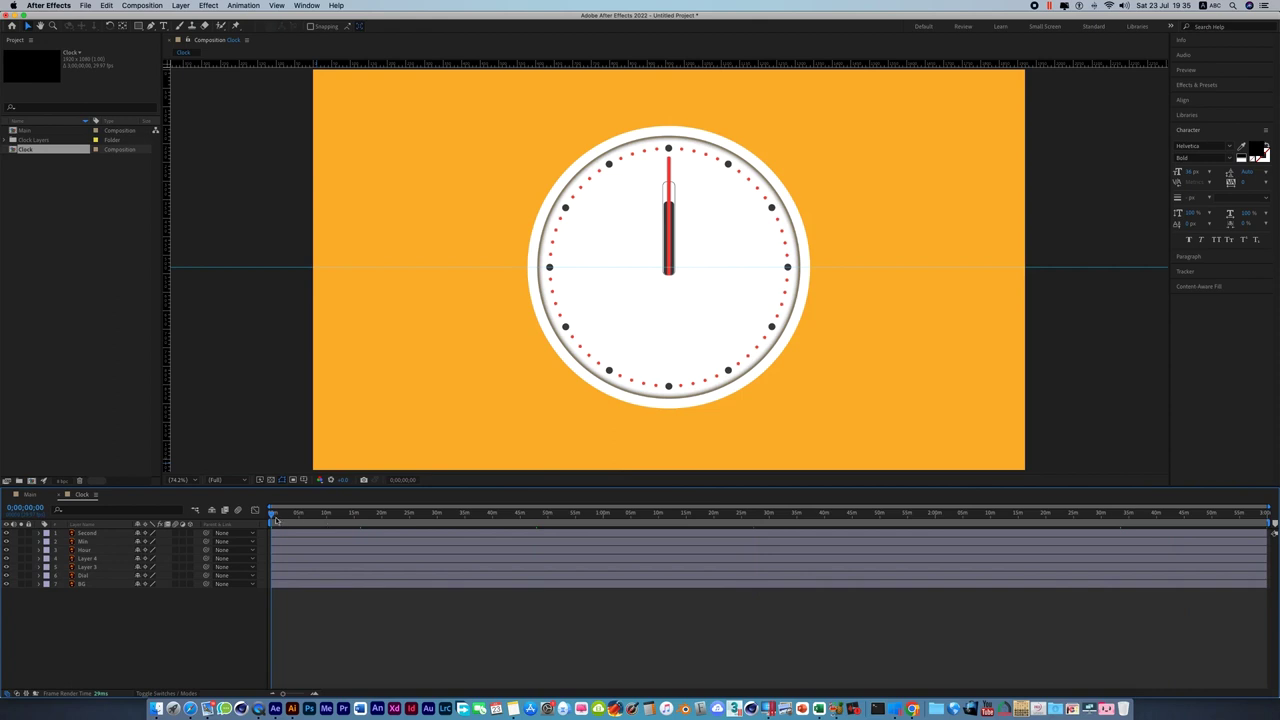
{"action": "left_click_drag", "start_coordinate": [276, 520], "coordinate": [251, 521]}
{"action": "key", "text": "space"}
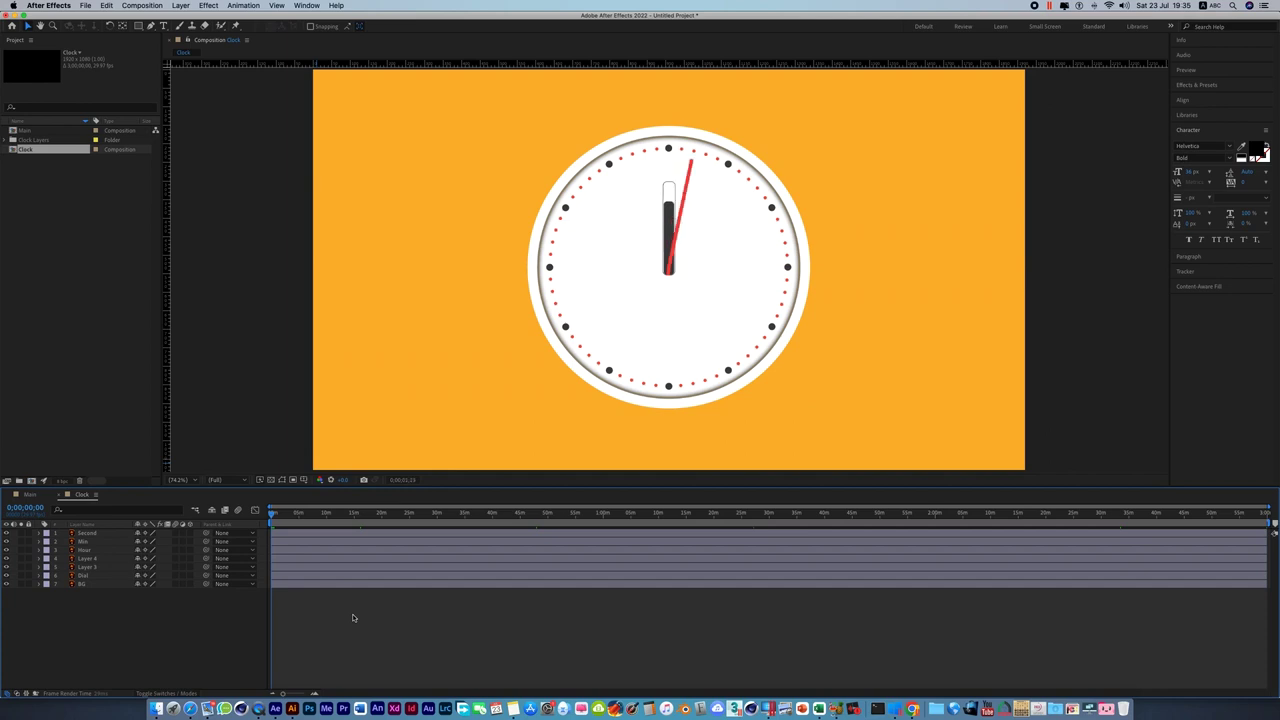
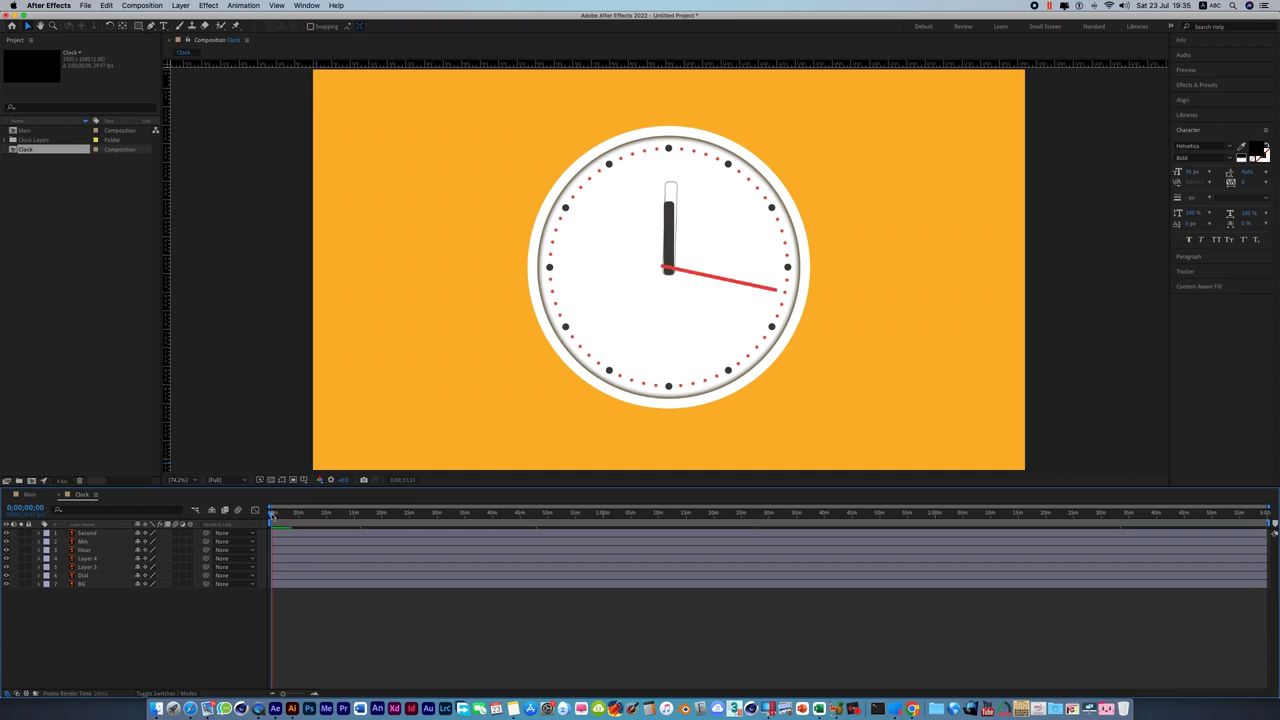
Scrub the Clock timeline to its final frame to see where the hands finish.
{"action": "mouse_move", "coordinate": [272, 514]}
{"action": "left_mouse_down"}
{"action": "mouse_move", "coordinate": [793, 543]}
{"action": "mouse_move", "coordinate": [970, 540]}
{"action": "mouse_move", "coordinate": [1081, 517]}
{"action": "mouse_move", "coordinate": [1261, 534]}
{"action": "left_mouse_up"}
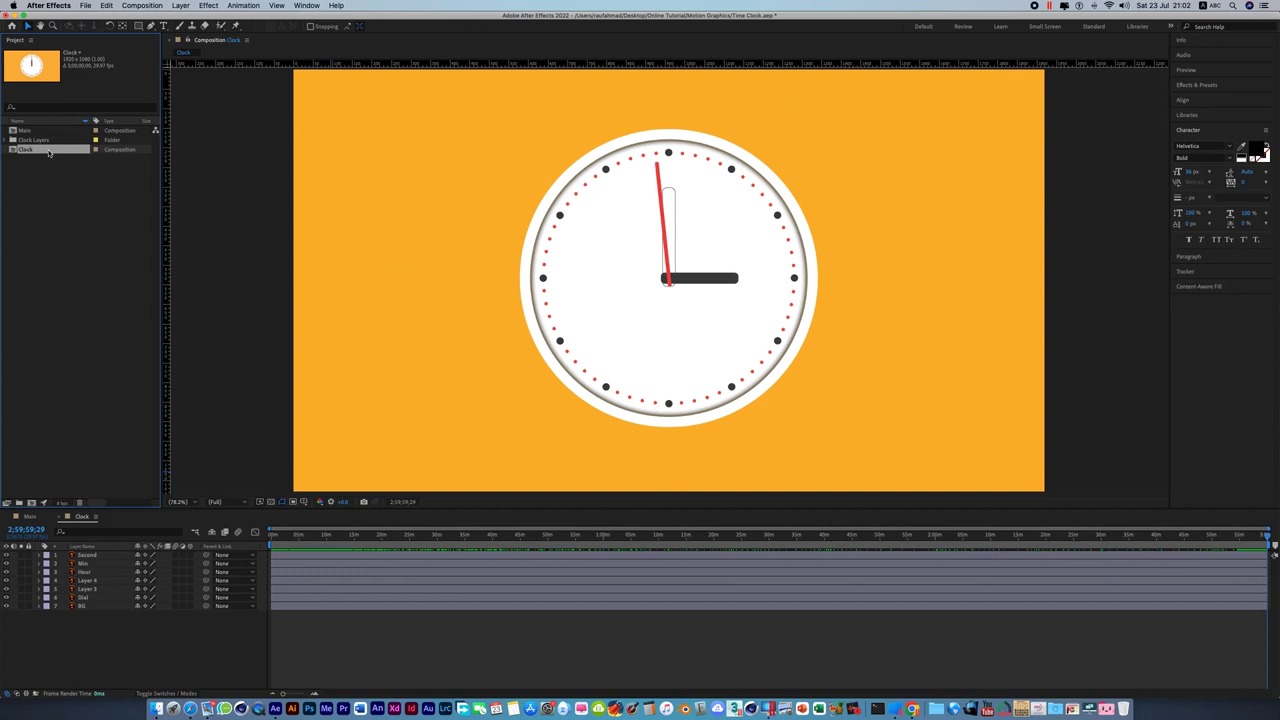
Duplicate the Clock comp and rename the copy Pendulum.
{"action": "left_click", "coordinate": [107, 6]}
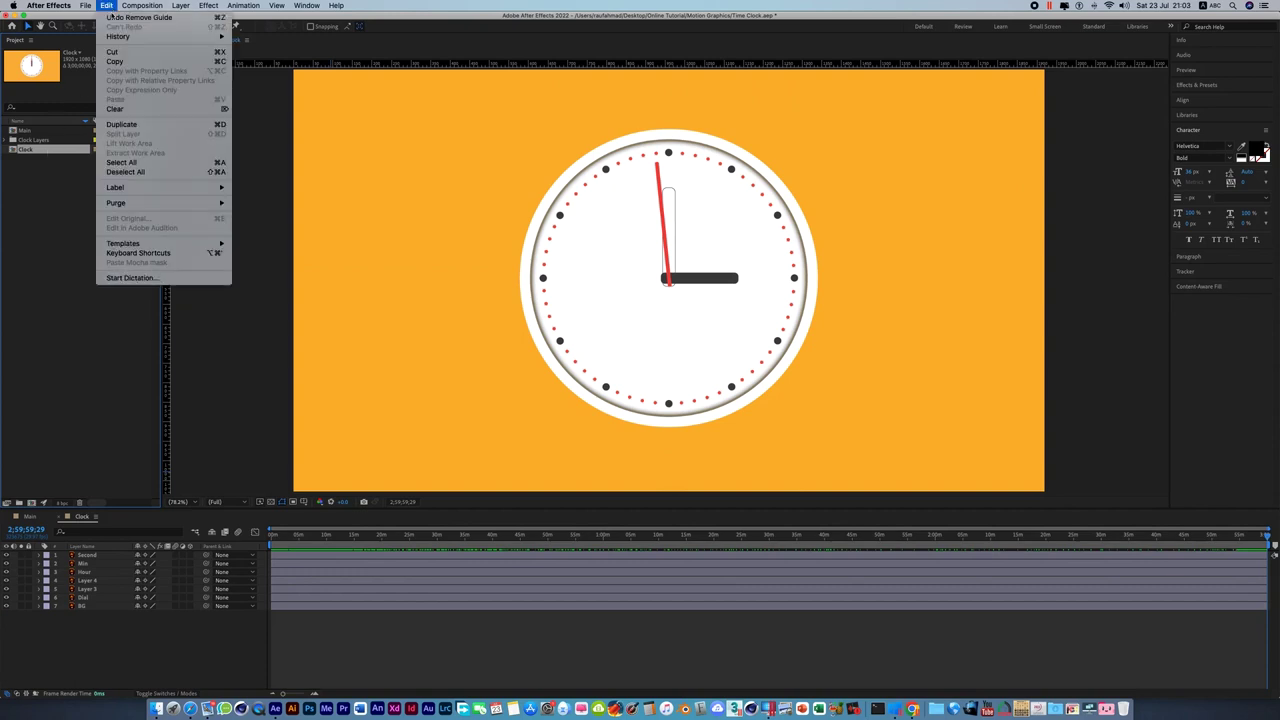
{"action": "left_click", "coordinate": [150, 124]}
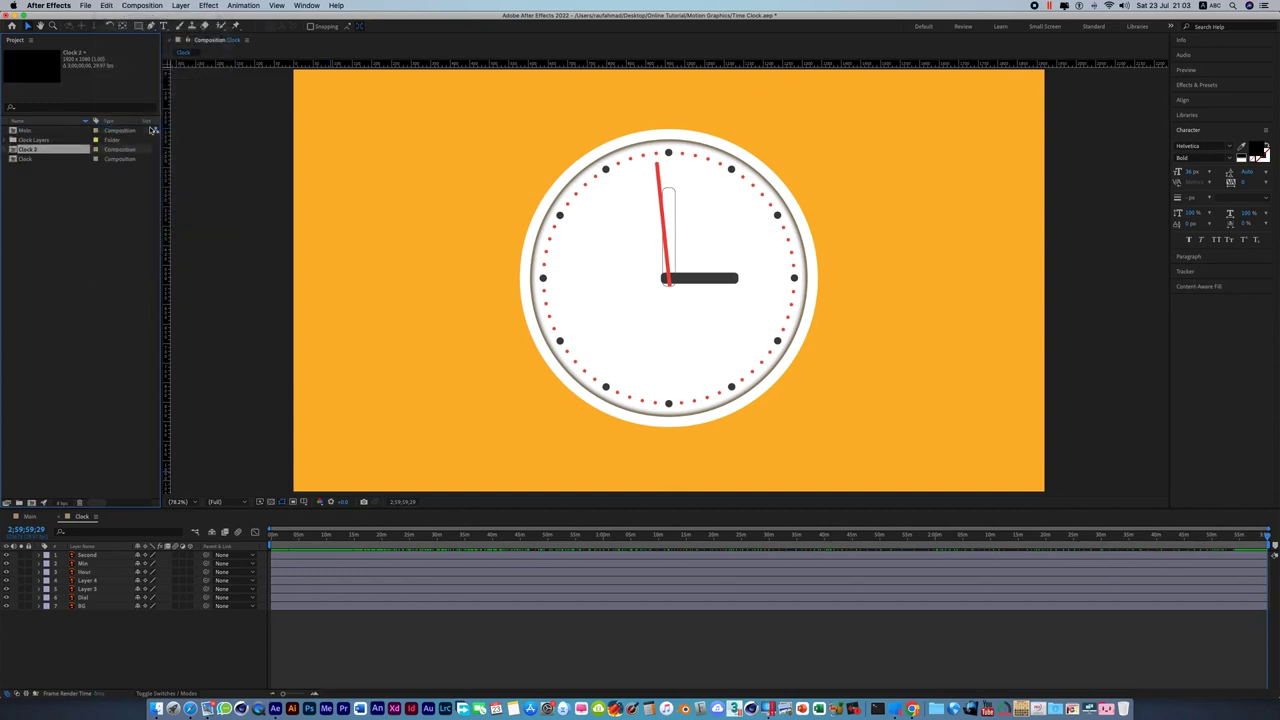
{"action": "right_click", "coordinate": [38, 153]}
{"action": "left_click", "coordinate": [89, 298]}
{"action": "key", "text": "Return"}
{"action": "type", "text": "S"}
{"action": "key", "text": "Return"}
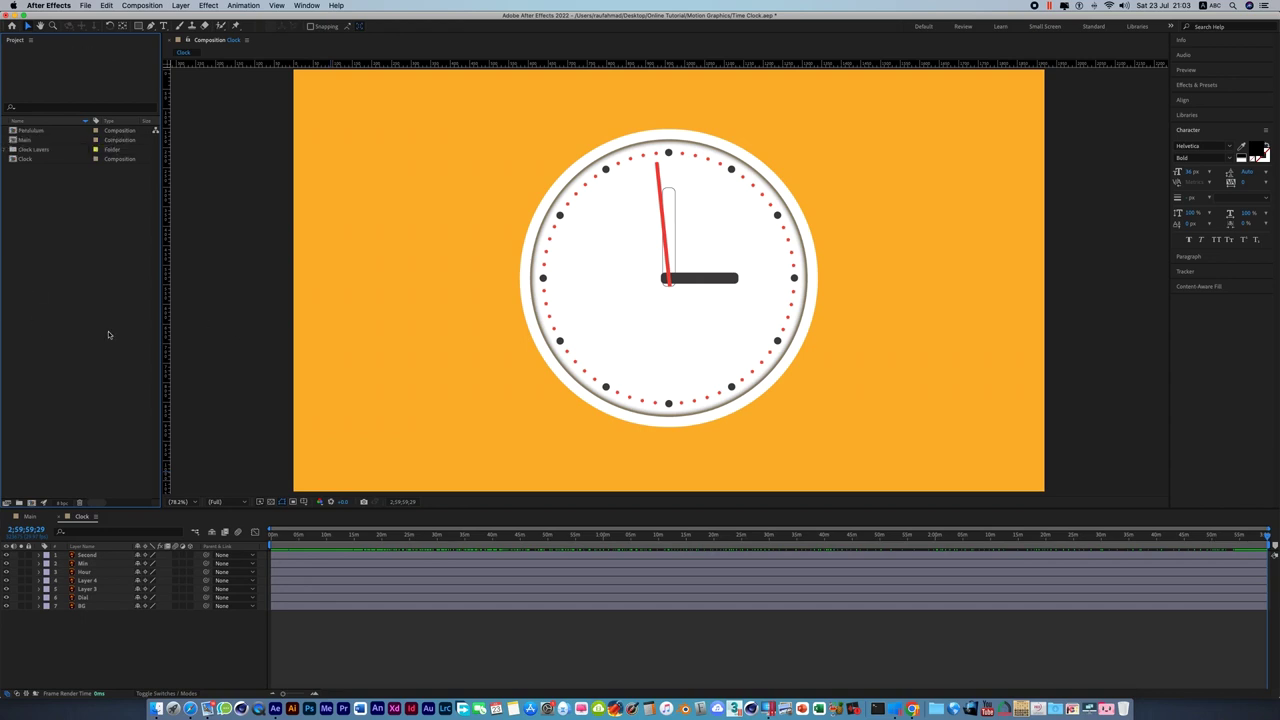
Delete the orange BG layer from both the Clock and Pendulum comps.
{"action": "key", "text": "Home"}
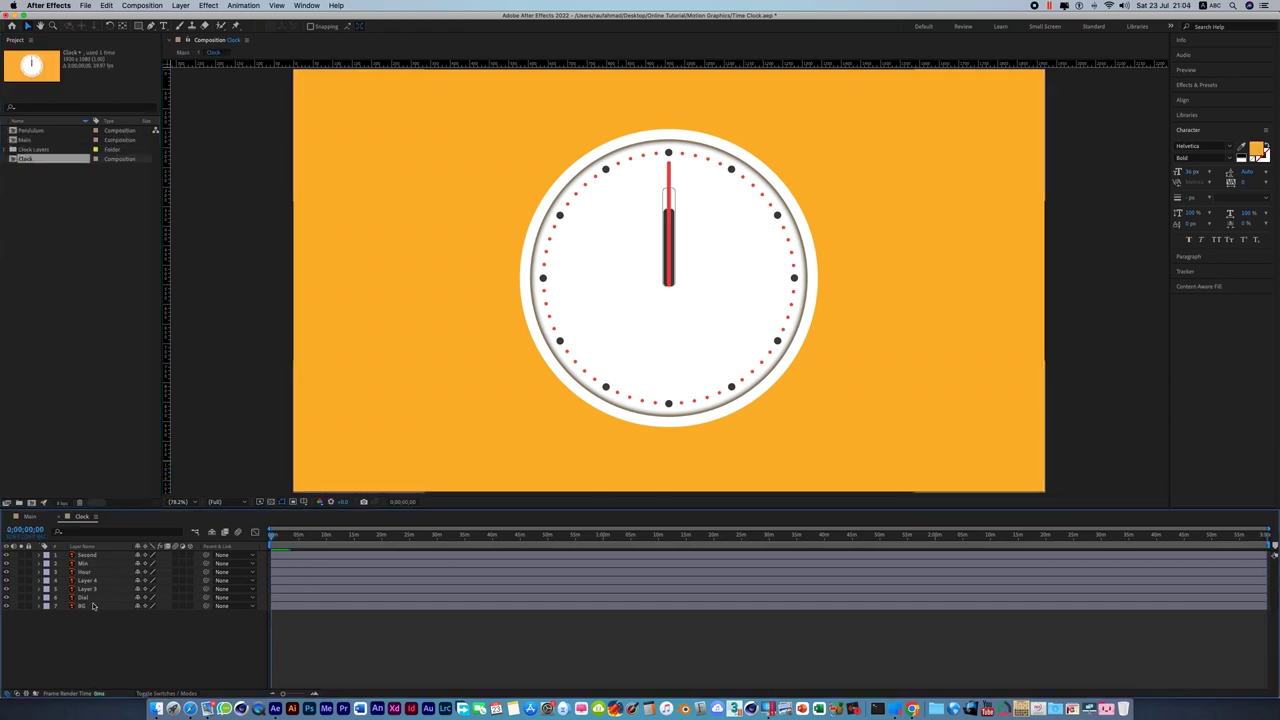
{"action": "left_click", "coordinate": [95, 607]}
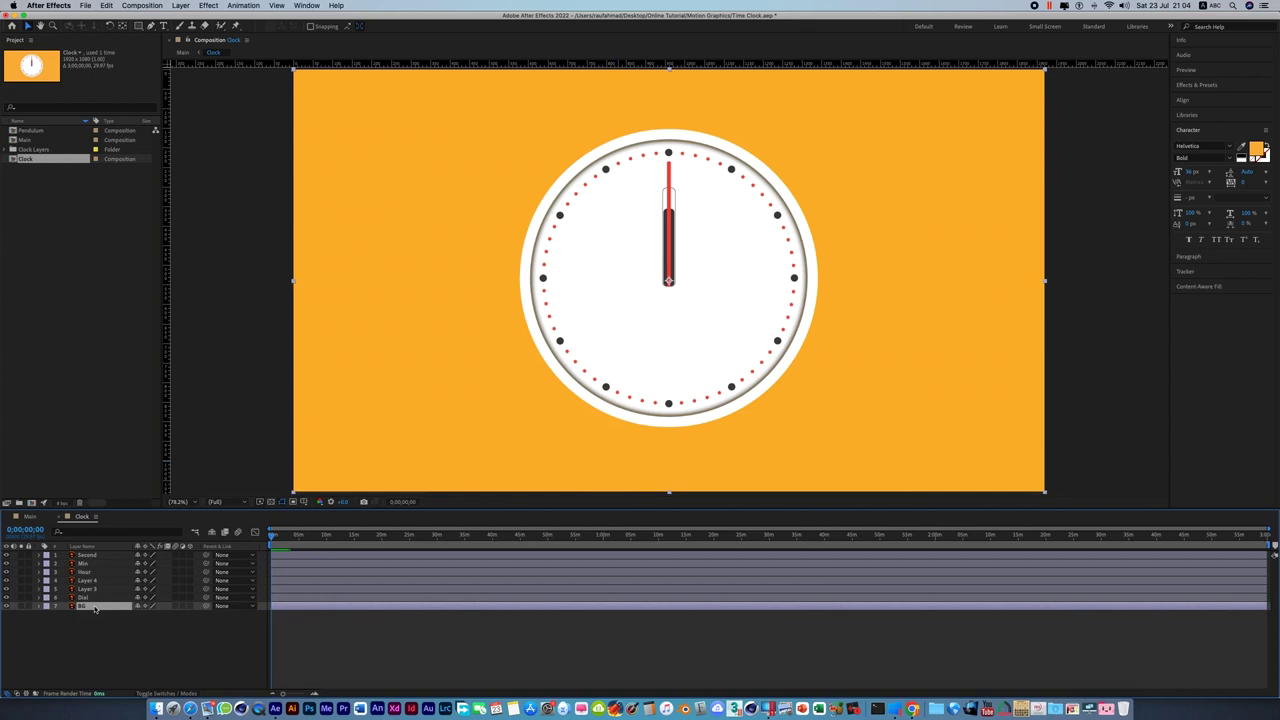
{"action": "key", "text": "Delete"}
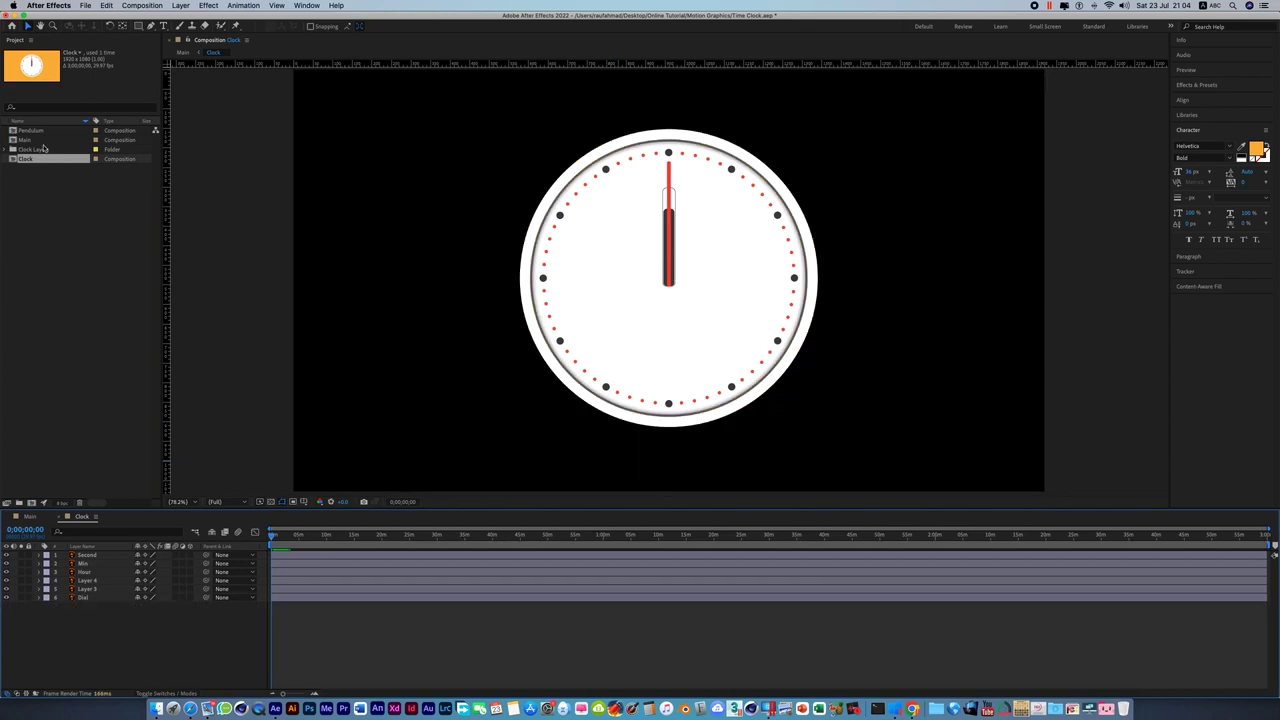
{"action": "left_click", "coordinate": [31, 168]}
{"action": "left_click", "coordinate": [26, 160]}
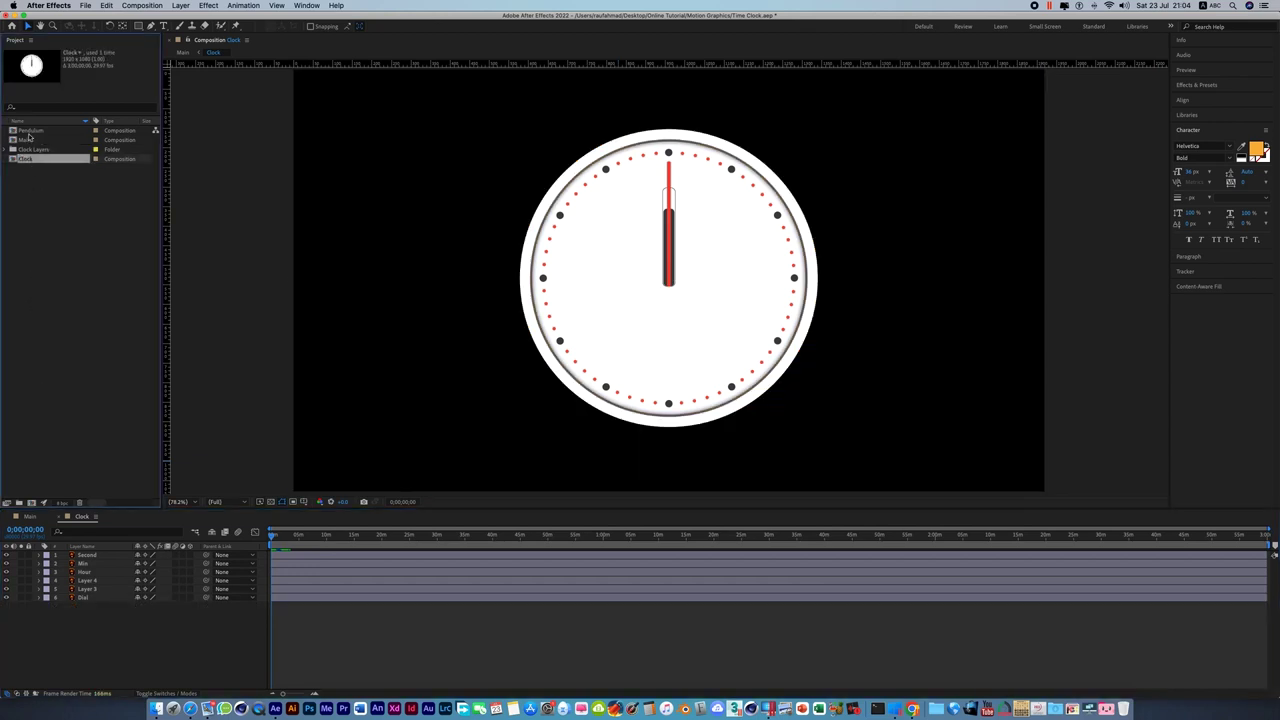
{"action": "double_click", "coordinate": [30, 130]}
{"action": "left_click", "coordinate": [90, 597]}
{"action": "left_click", "coordinate": [95, 606]}
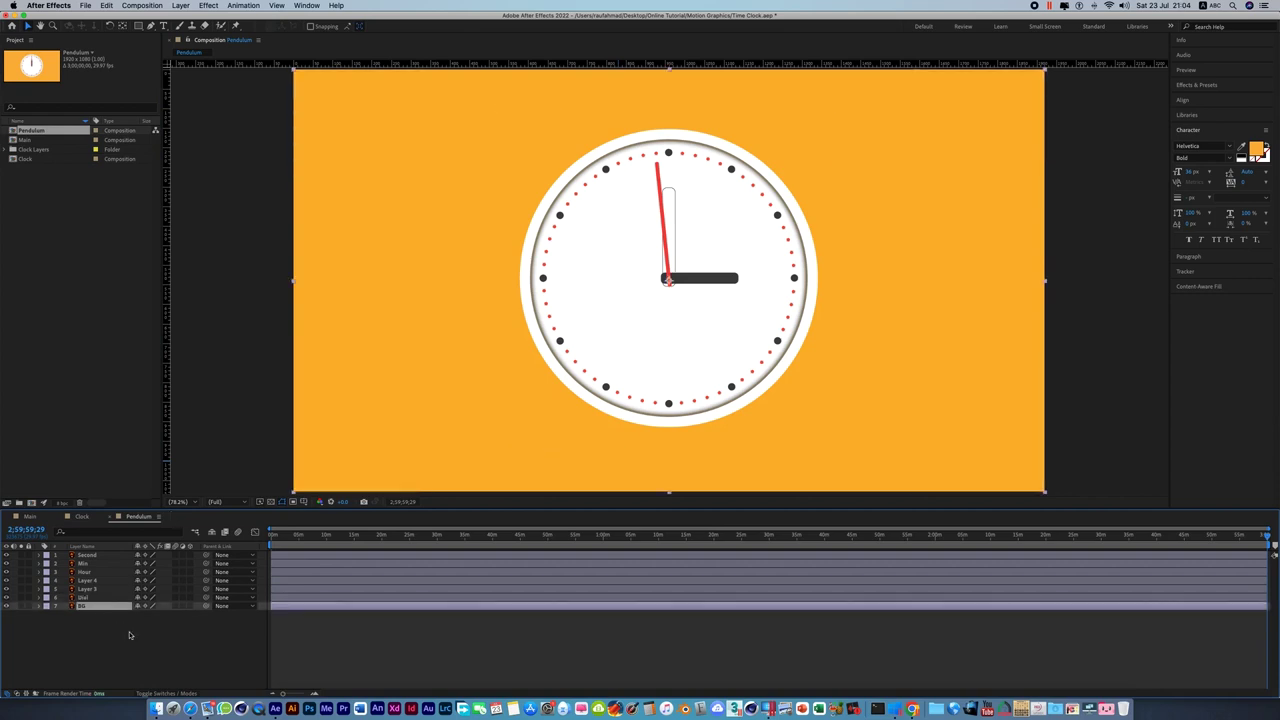
{"action": "key", "text": "Delete"}
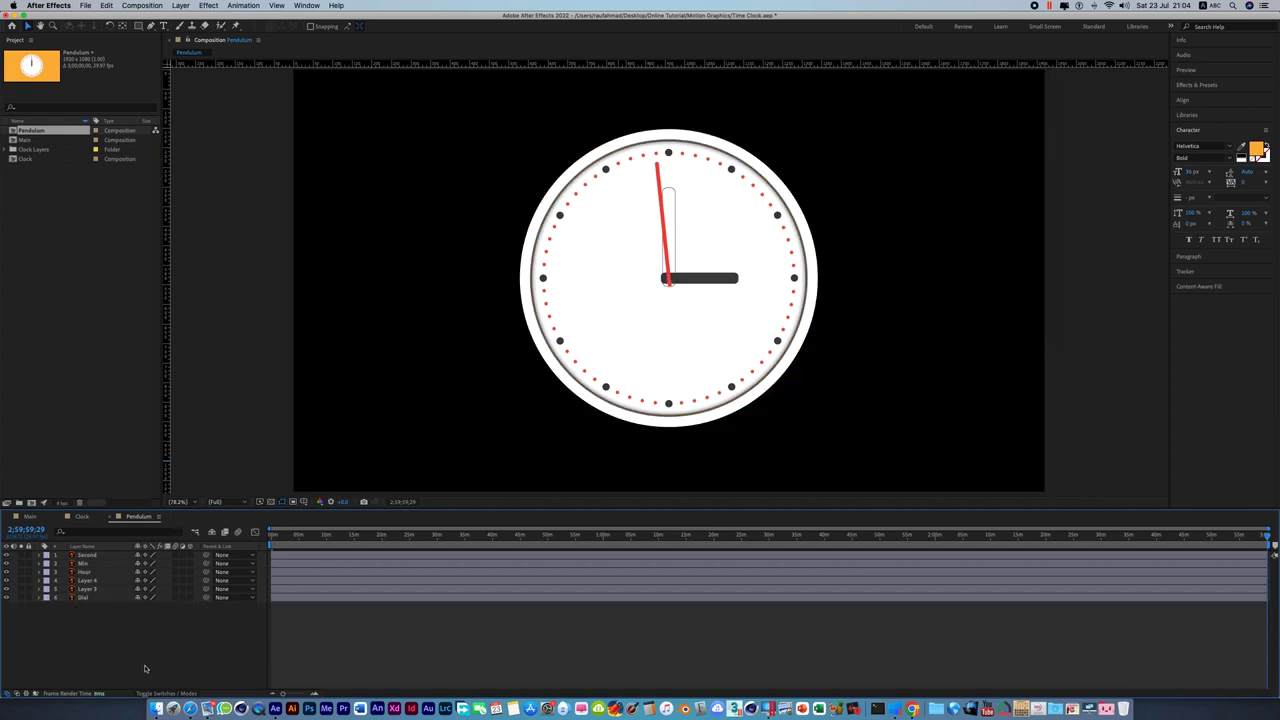
Add a new solid layer to Main coloured orange FAB33D.
{"action": "double_click", "coordinate": [24, 140]}
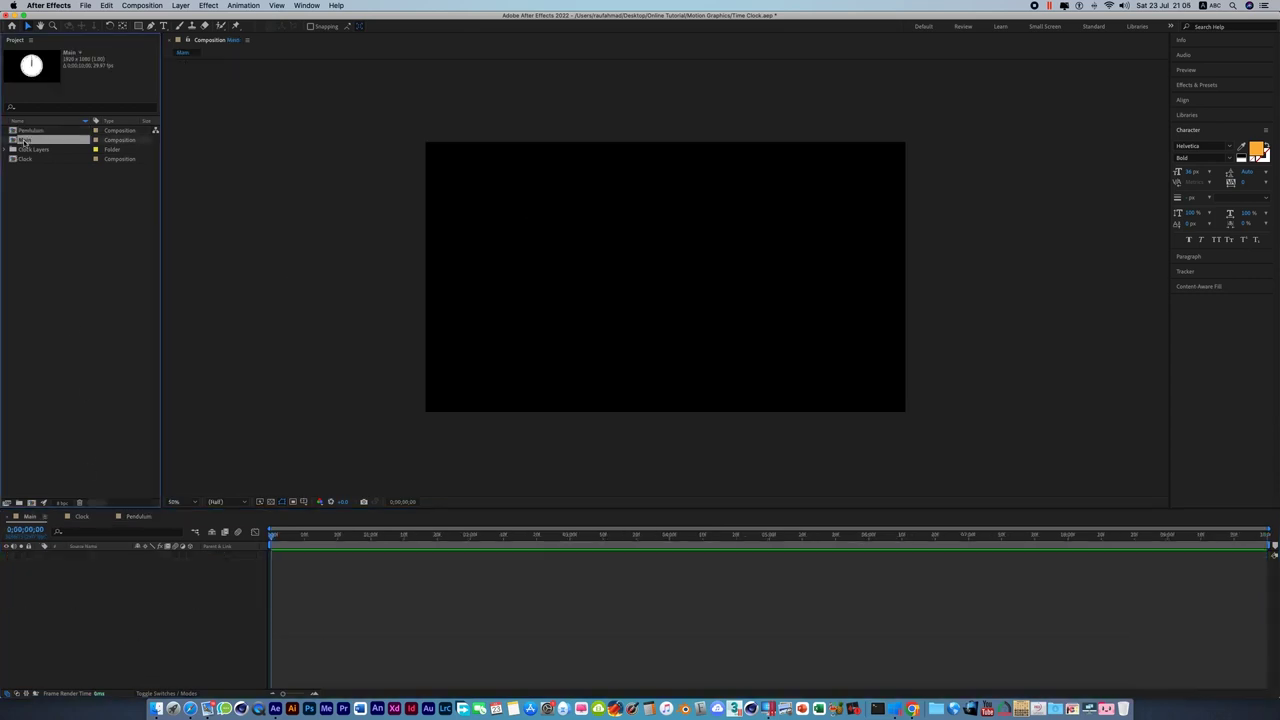
{"action": "right_click", "coordinate": [88, 608]}
{"action": "mouse_move", "coordinate": [135, 583]}
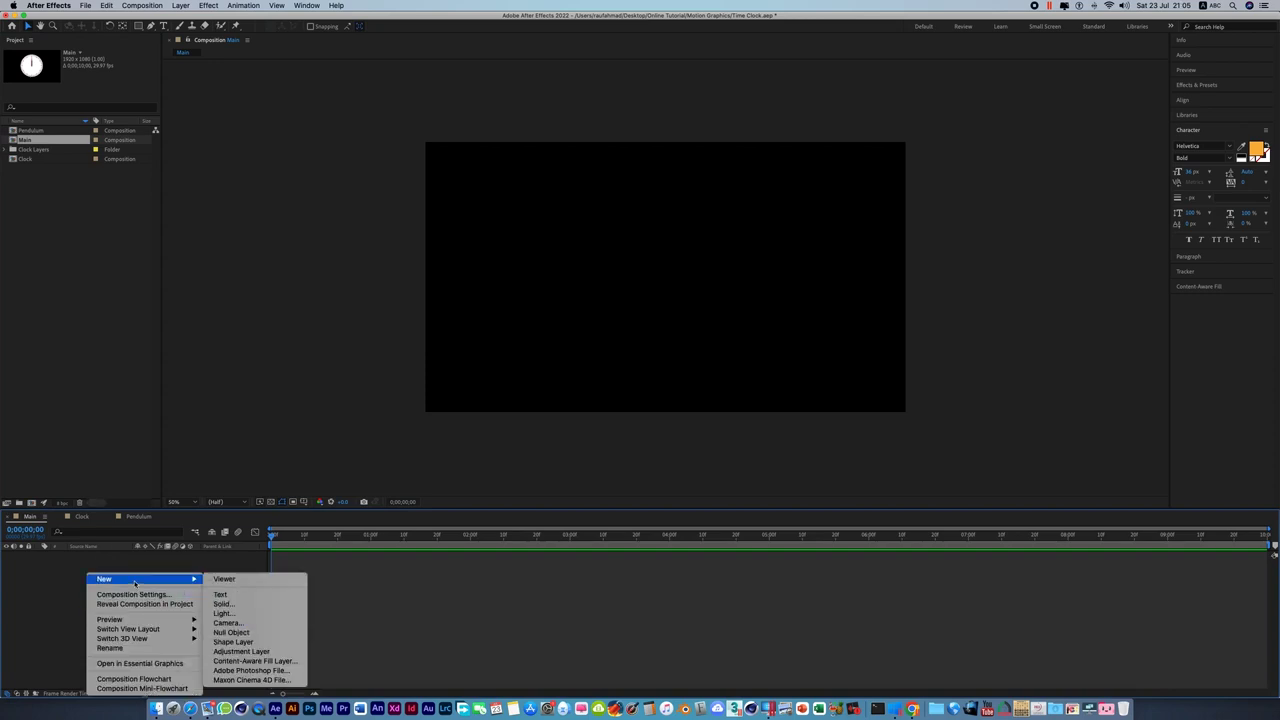
{"action": "left_click", "coordinate": [222, 604]}
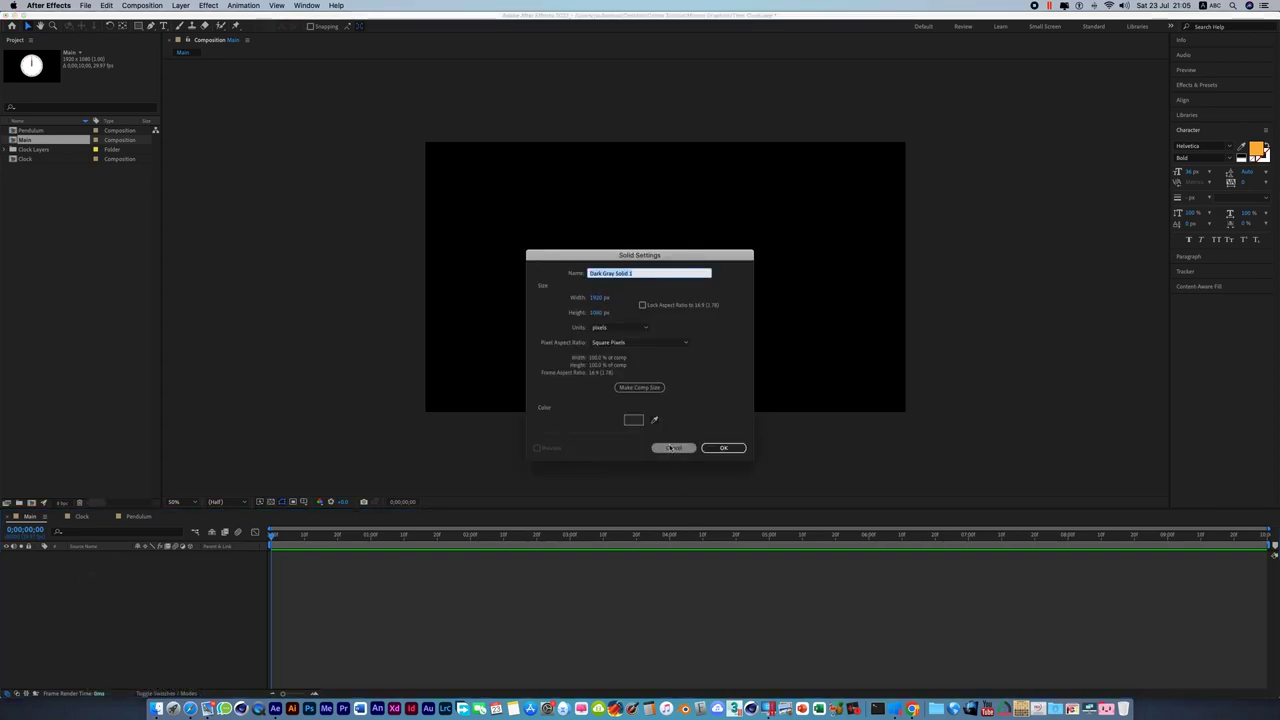
{"action": "left_click", "coordinate": [636, 420]}
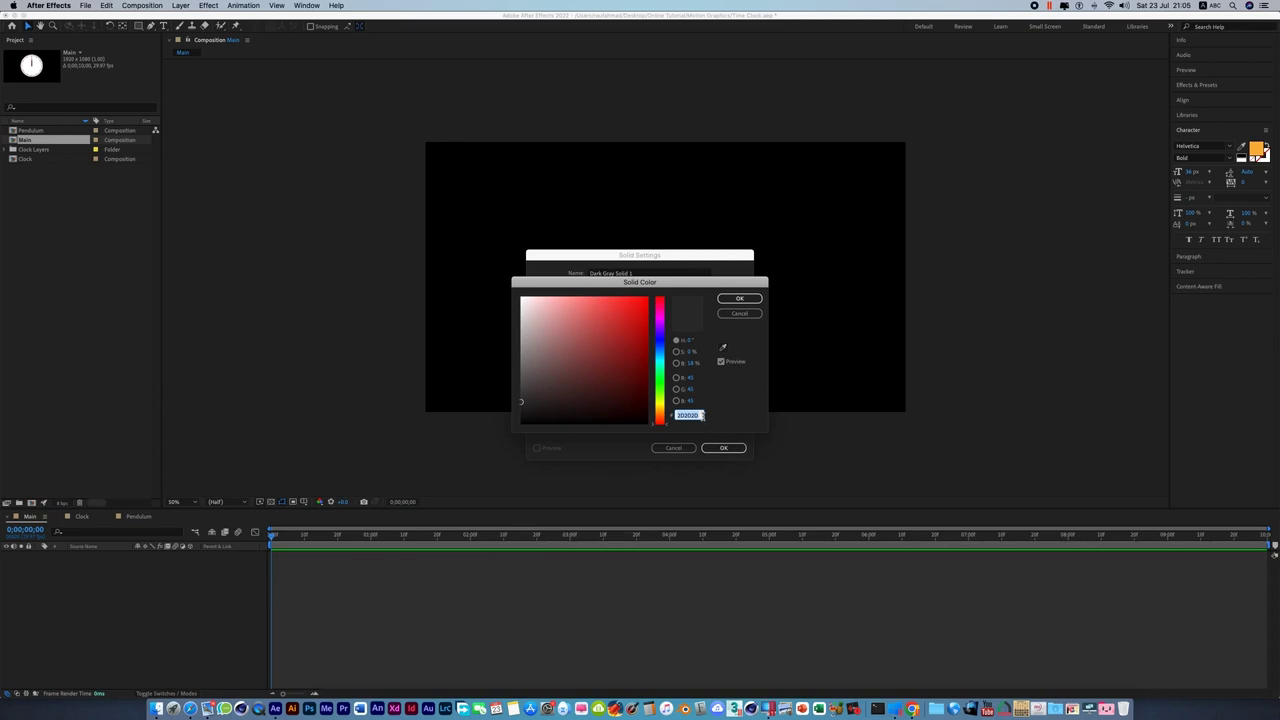
{"action": "type", "text": "FAB33D"}
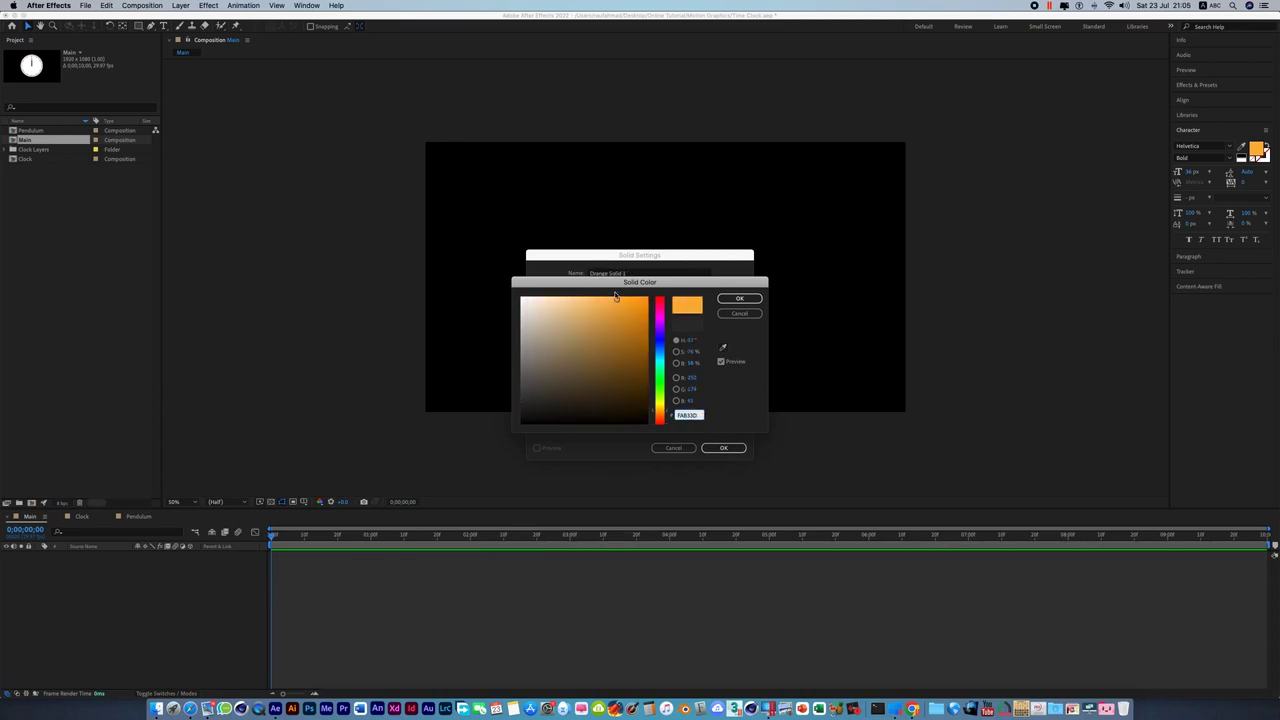
{"action": "left_click", "coordinate": [740, 299]}
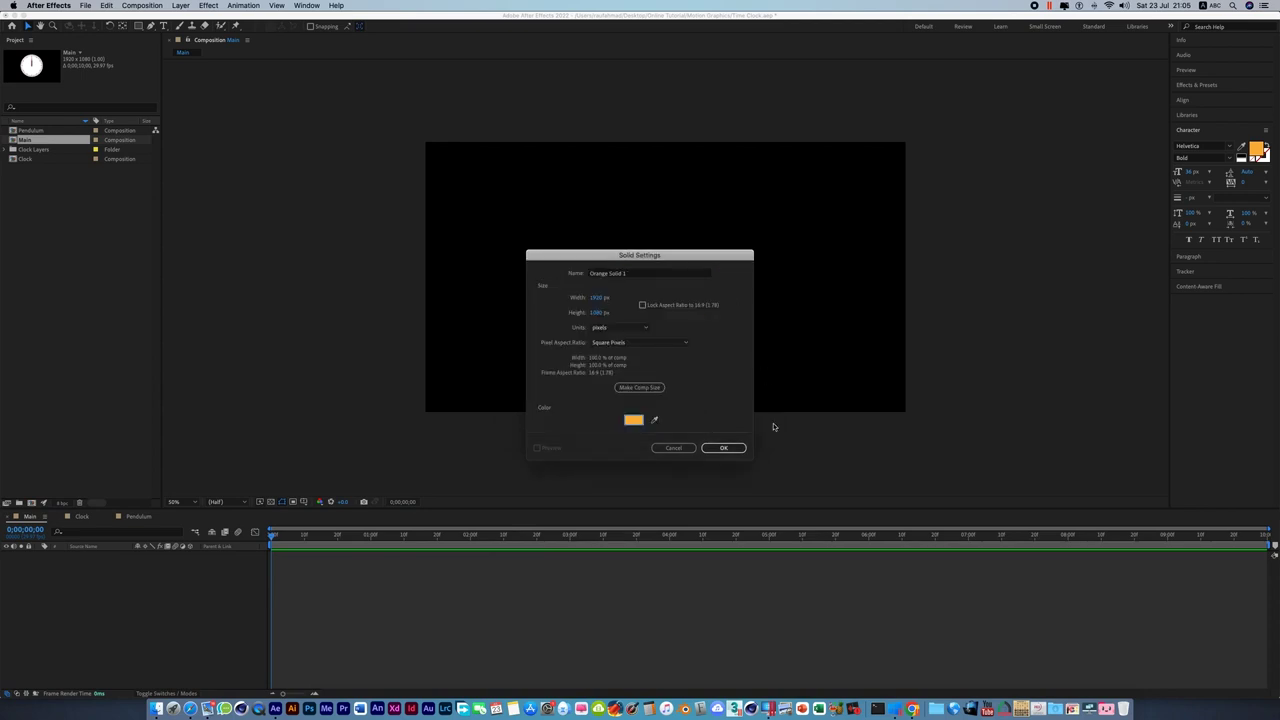
{"action": "left_click", "coordinate": [735, 448]}
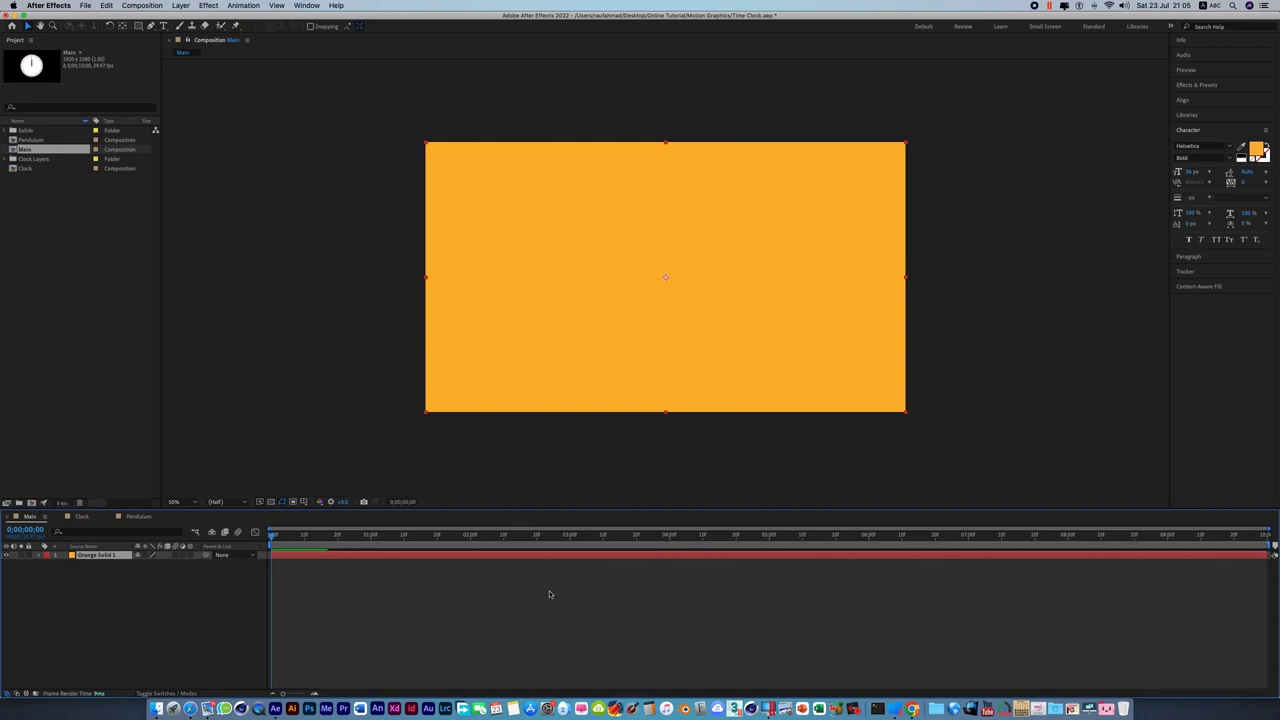
Lock the orange solid so it stays fixed as the background.
{"action": "left_click", "coordinate": [28, 555]}
{"action": "left_click", "coordinate": [330, 400]}
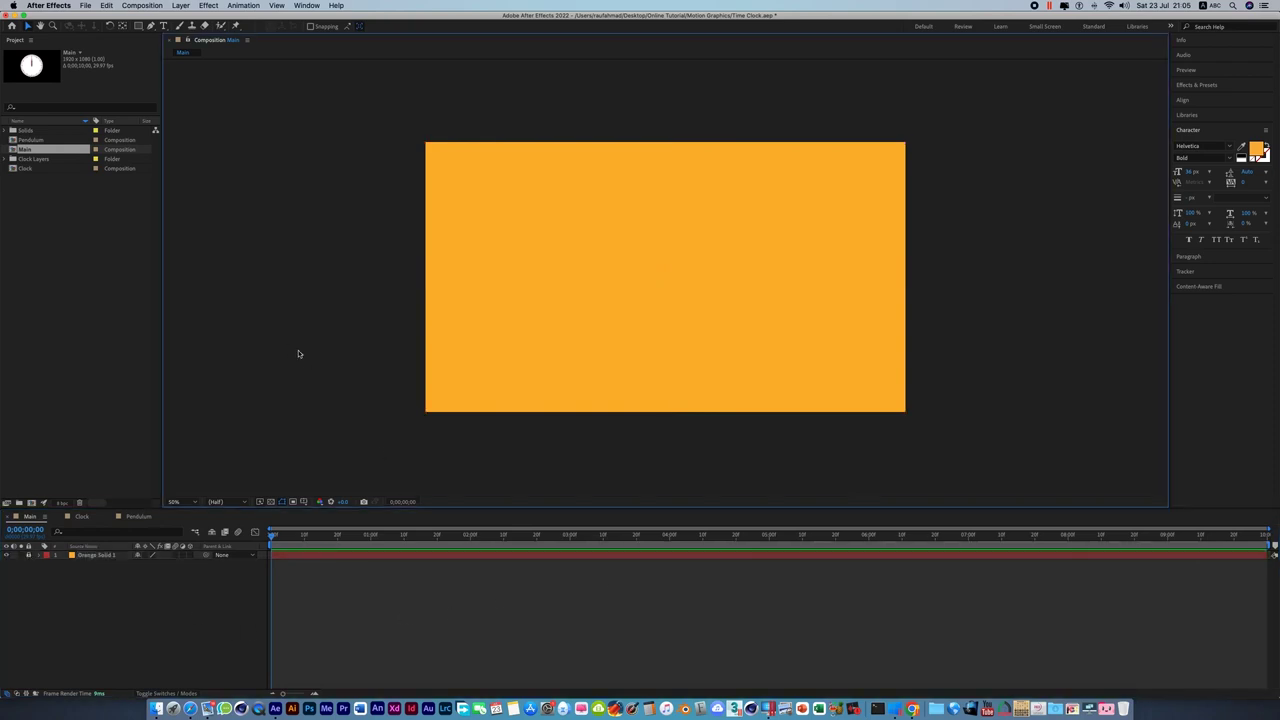
{"action": "left_click", "coordinate": [27, 168]}
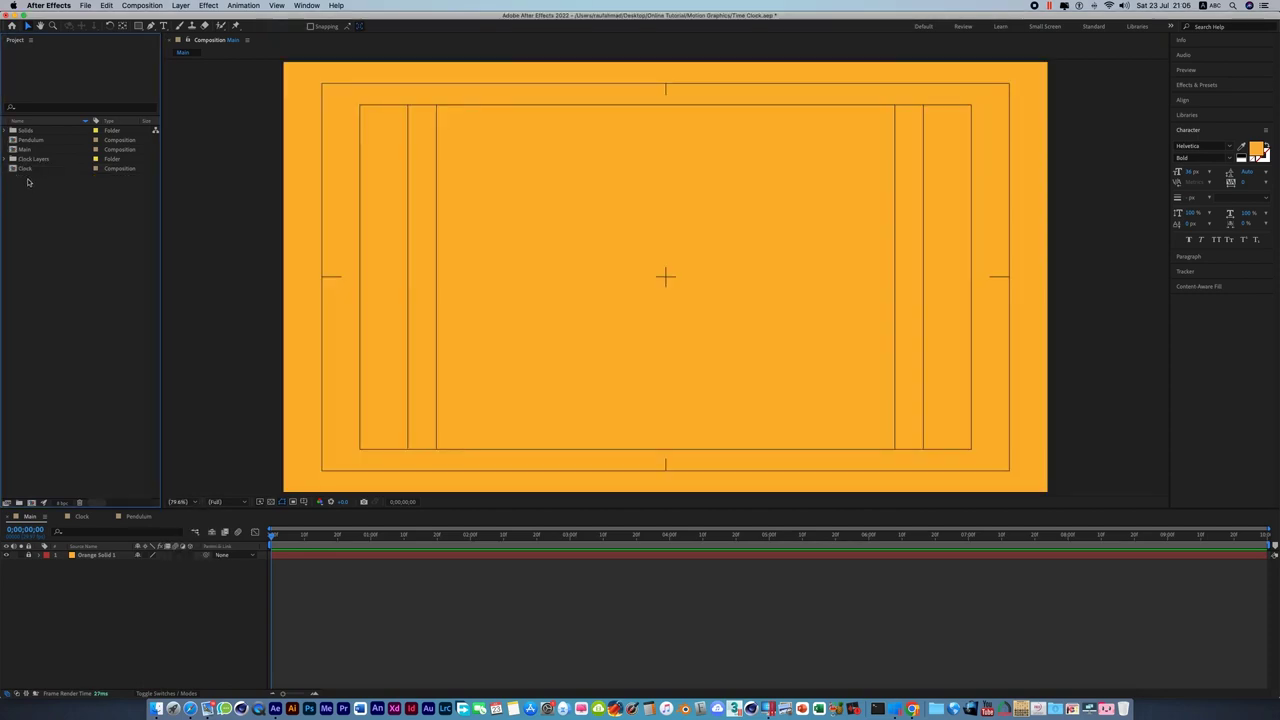
Place the Clock comp into Main and nudge it slightly right.
{"action": "left_click_drag", "start_coordinate": [27, 168], "coordinate": [414, 270]}
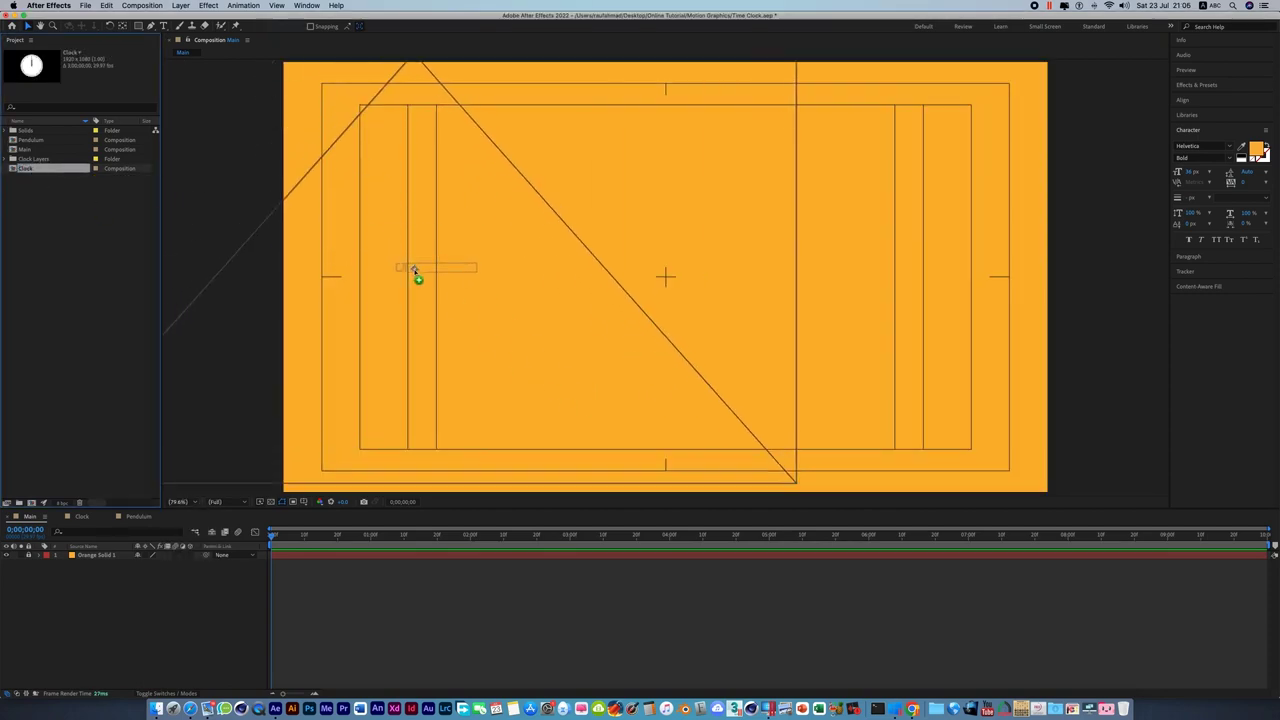
{"action": "left_click_drag", "start_coordinate": [414, 270], "coordinate": [421, 276]}
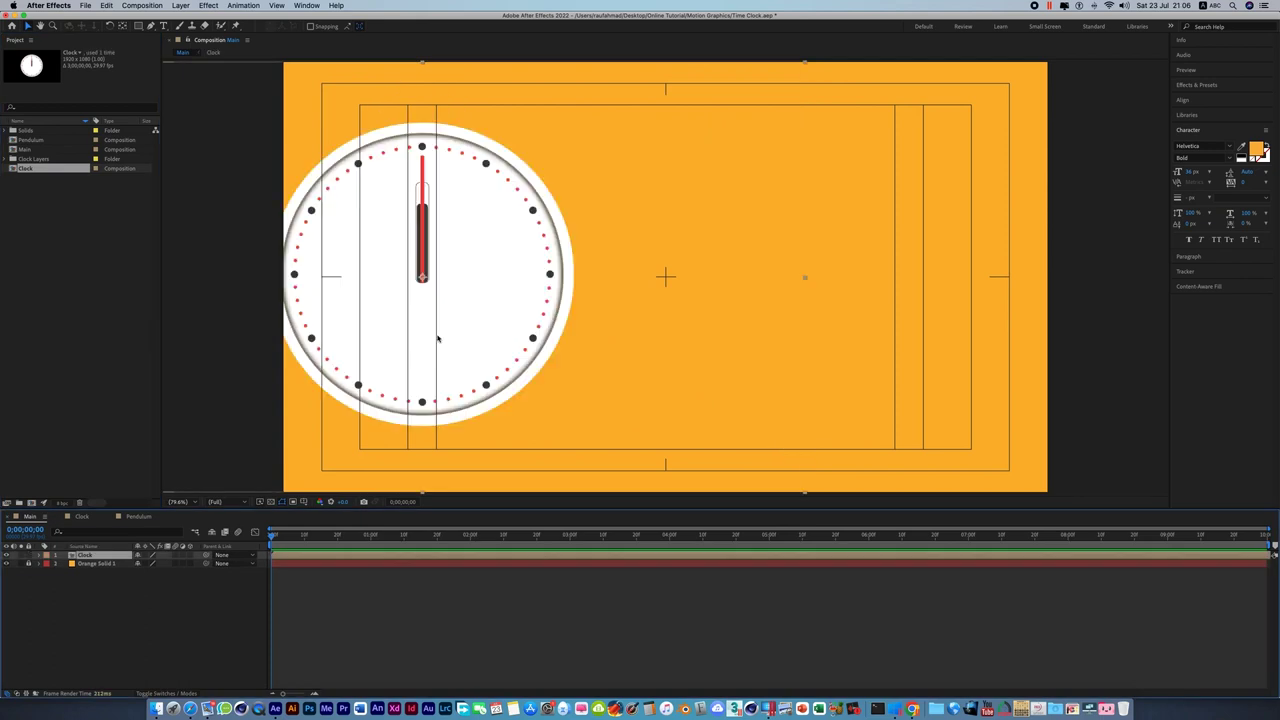
{"action": "left_click_drag", "start_coordinate": [434, 351], "coordinate": [508, 351]}
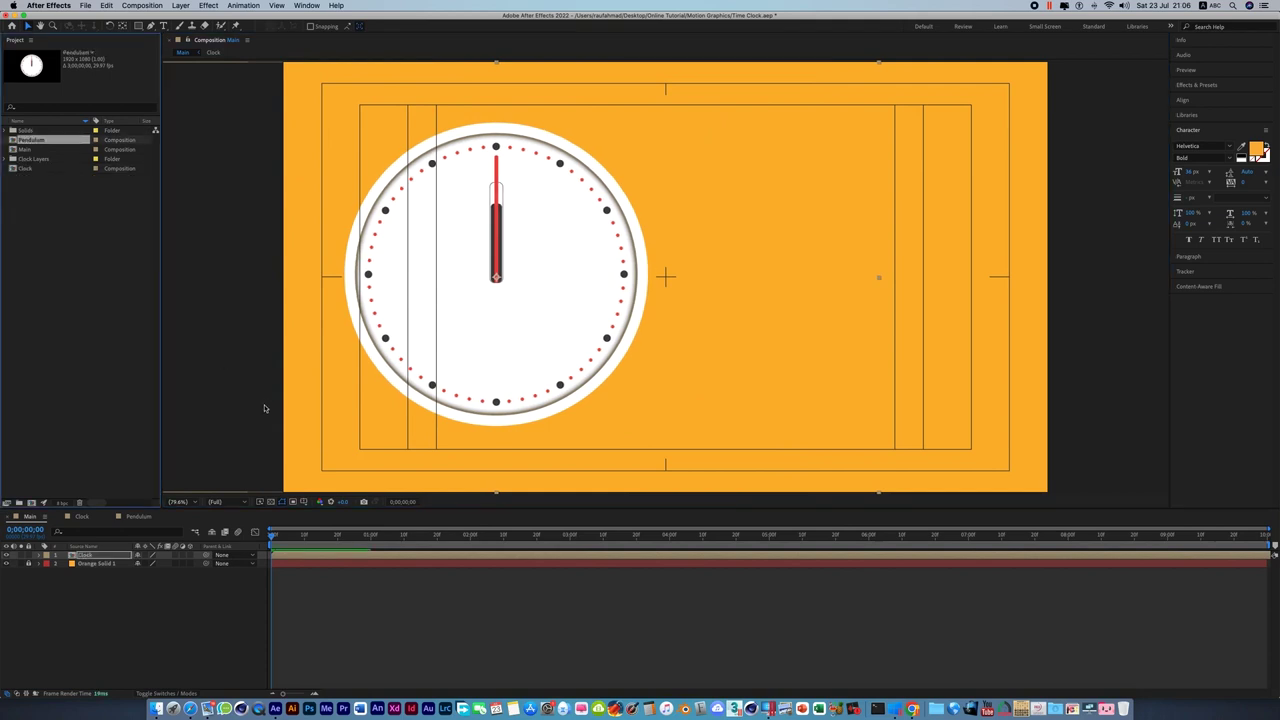
{"action": "left_click", "coordinate": [30, 556]}
Add the Pendulum comp, scale it down and move it up to the right.
{"action": "left_click_drag", "start_coordinate": [30, 149], "coordinate": [704, 278]}
{"action": "left_click_drag", "start_coordinate": [1087, 281], "coordinate": [982, 309]}
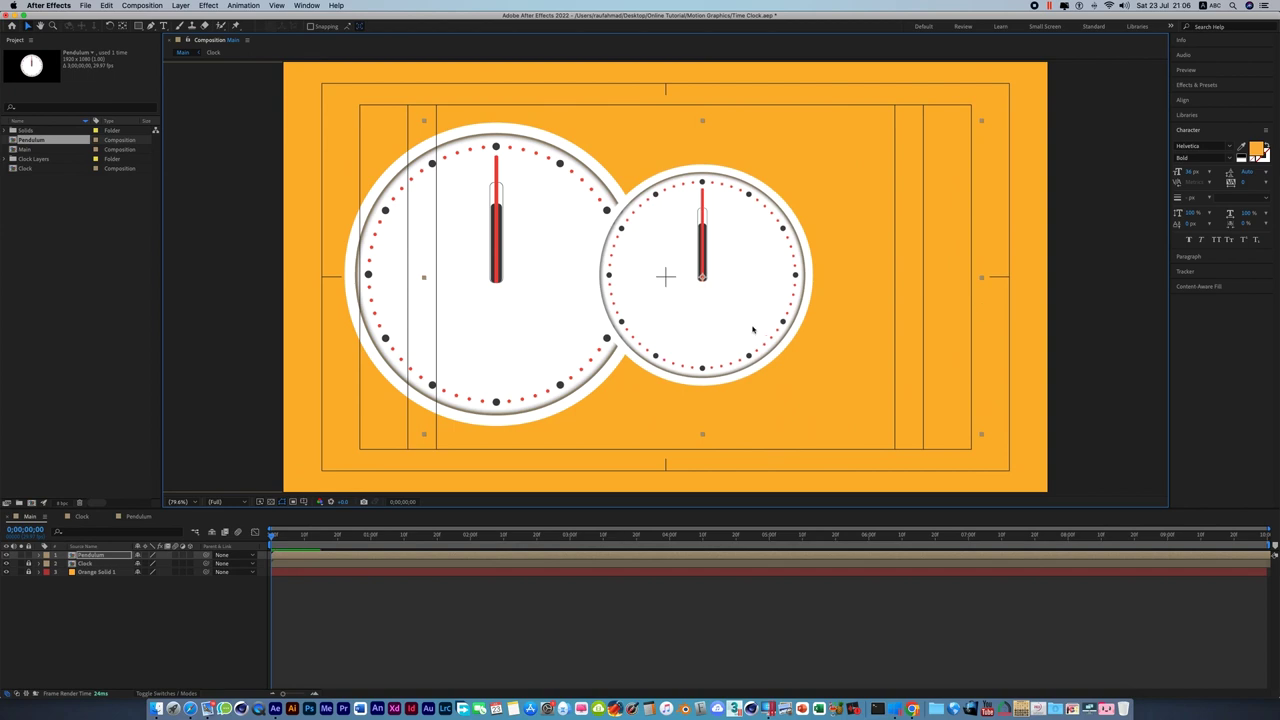
{"action": "left_click_drag", "start_coordinate": [756, 330], "coordinate": [855, 276]}
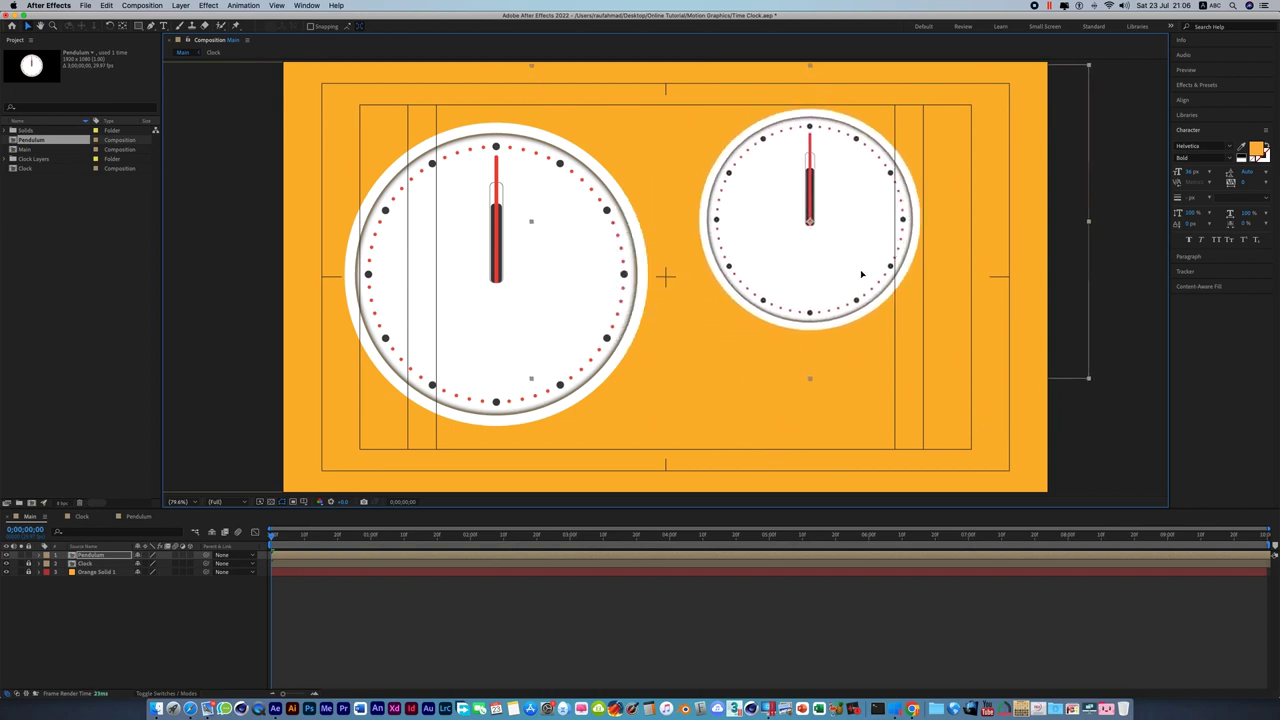
{"action": "scroll", "coordinate": [855, 276], "scroll_direction": "right", "scroll_amount": 5}
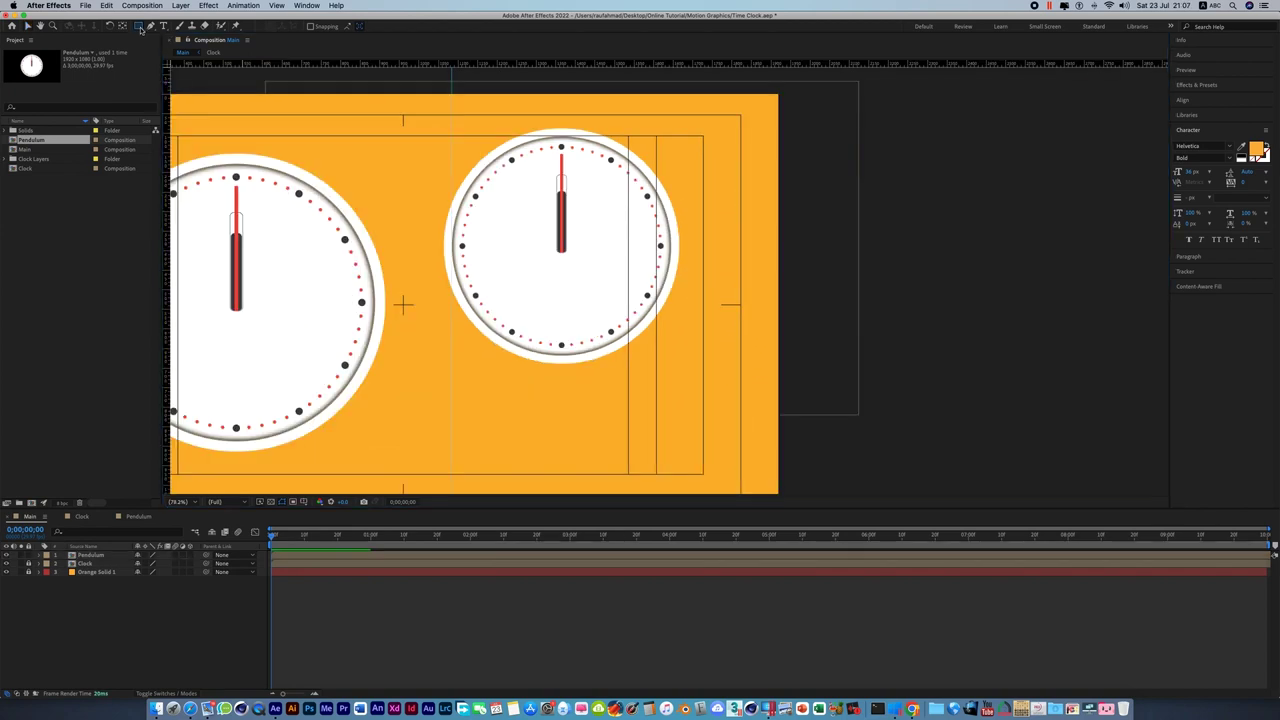
Draw a tall, fully rounded pill shape over the right-hand clock.
{"action": "left_click_drag", "start_coordinate": [139, 26], "coordinate": [175, 45]}
{"action": "left_click_drag", "start_coordinate": [451, 136], "coordinate": [672, 472]}
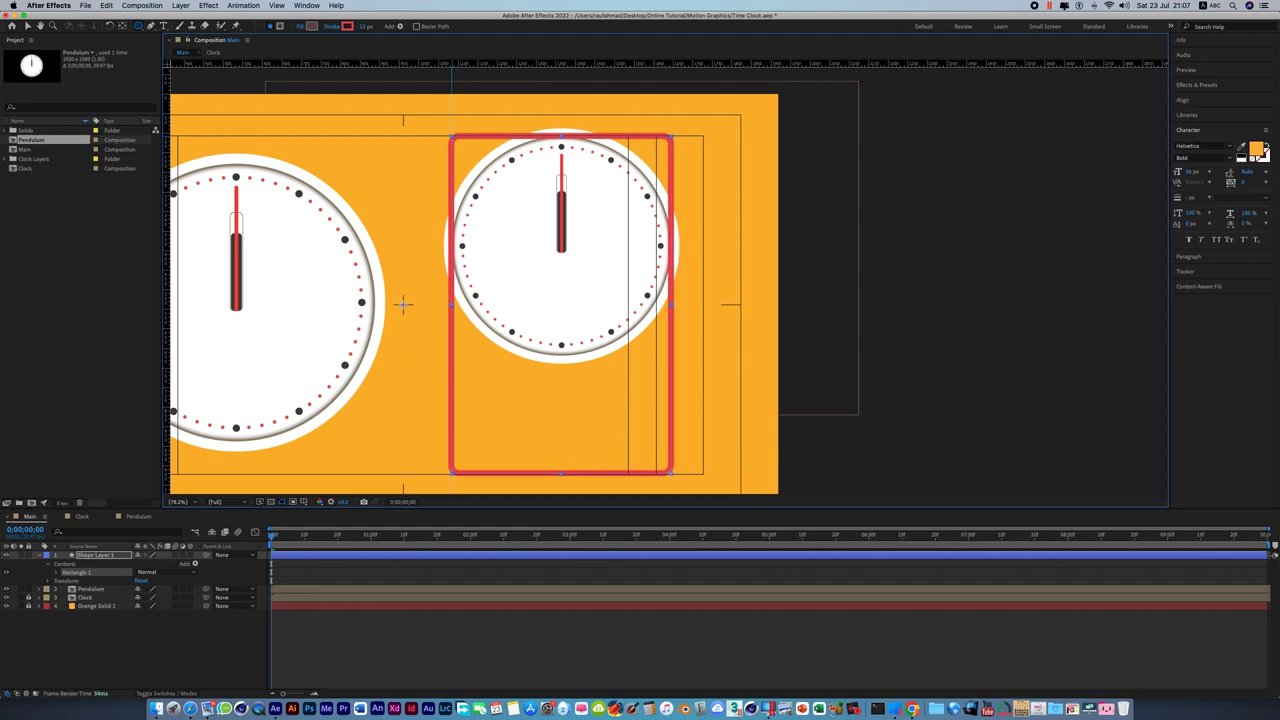
{"action": "key", "text": "Right"}
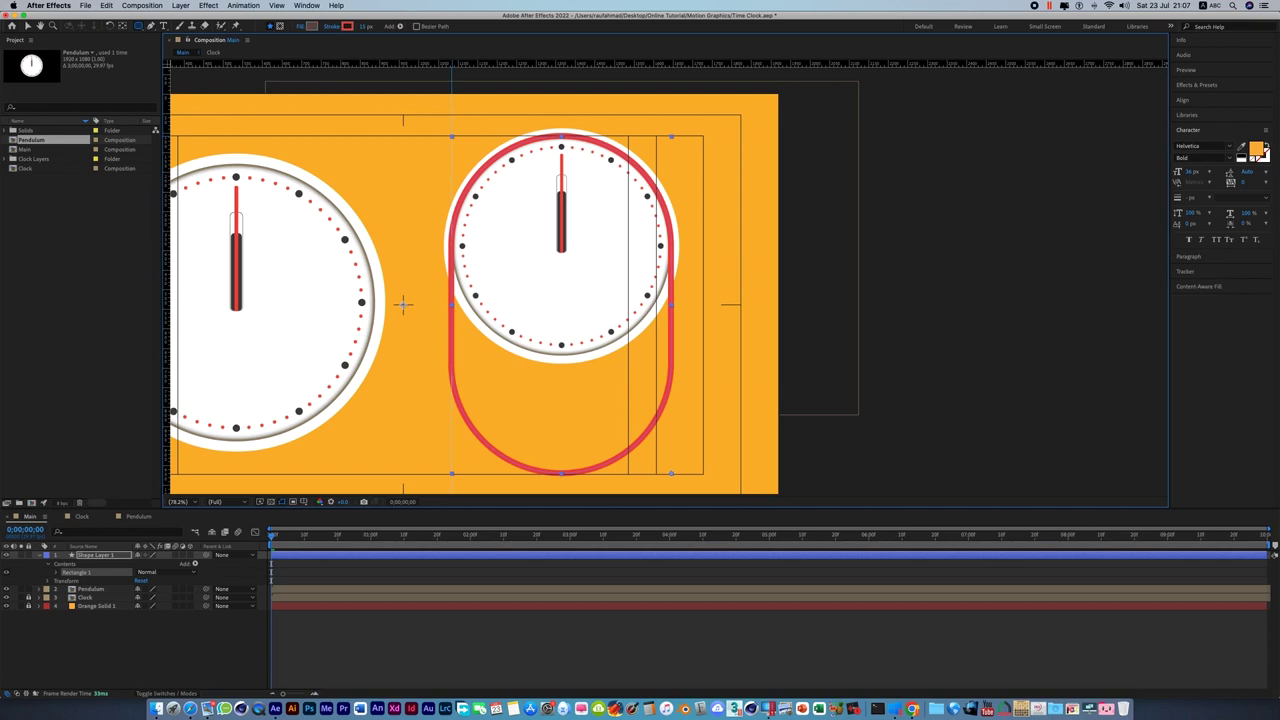
{"action": "left_click_drag", "start_coordinate": [672, 472], "coordinate": [672, 486]}
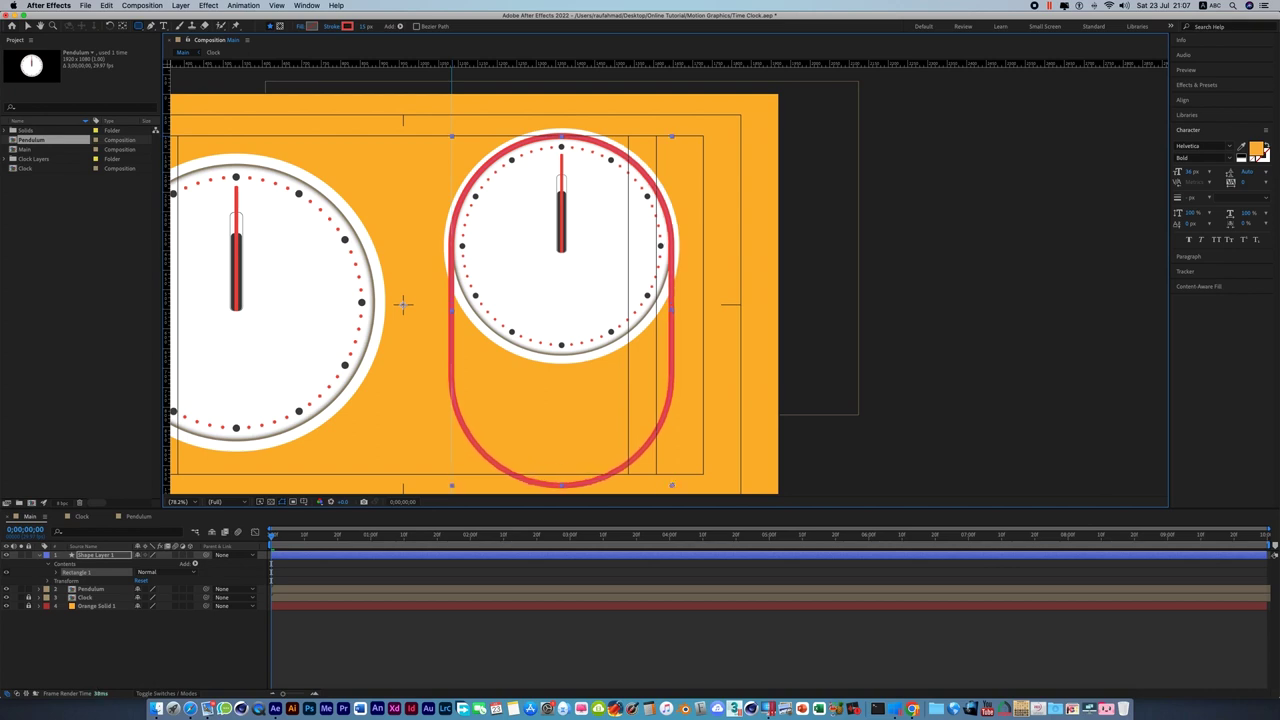
Set the pill shape's stroke colour to white and collapse its layer properties.
{"action": "left_click", "coordinate": [346, 25]}
{"action": "left_click_drag", "start_coordinate": [576, 320], "coordinate": [520, 297]}
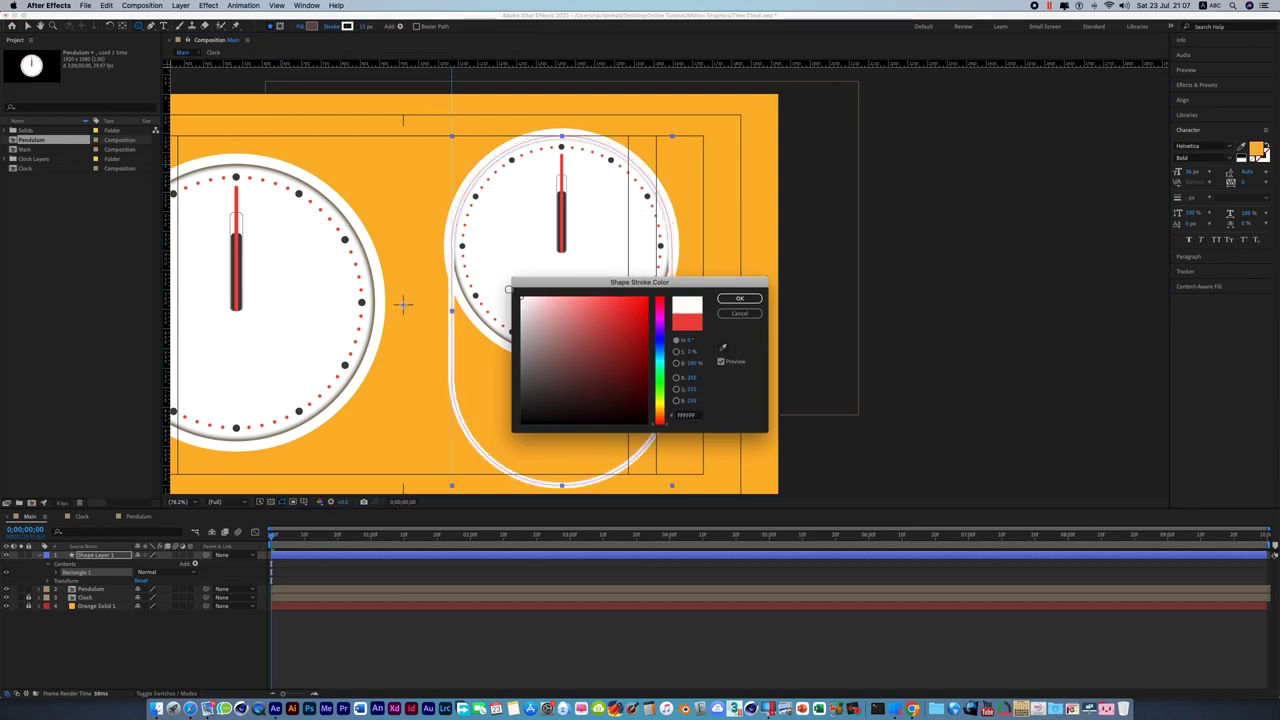
{"action": "left_click", "coordinate": [740, 300]}
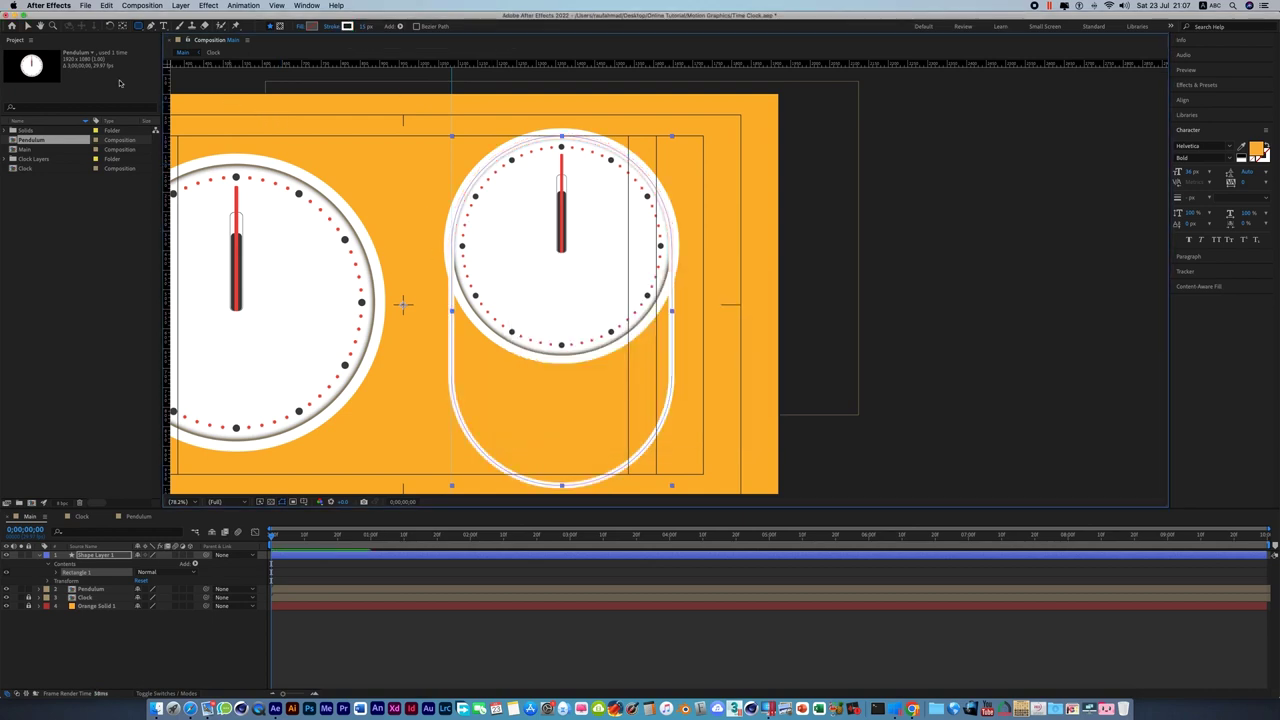
{"action": "left_click", "coordinate": [995, 403]}
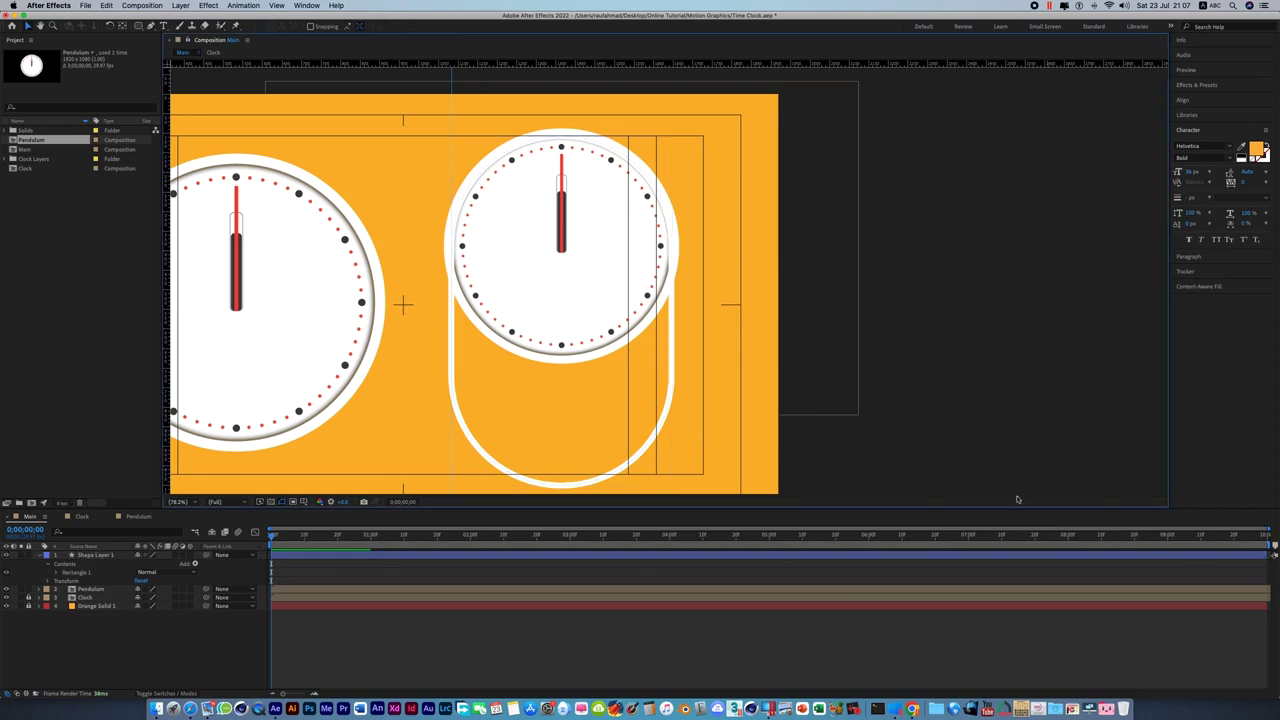
{"action": "left_click", "coordinate": [115, 572]}
{"action": "left_click", "coordinate": [56, 555]}
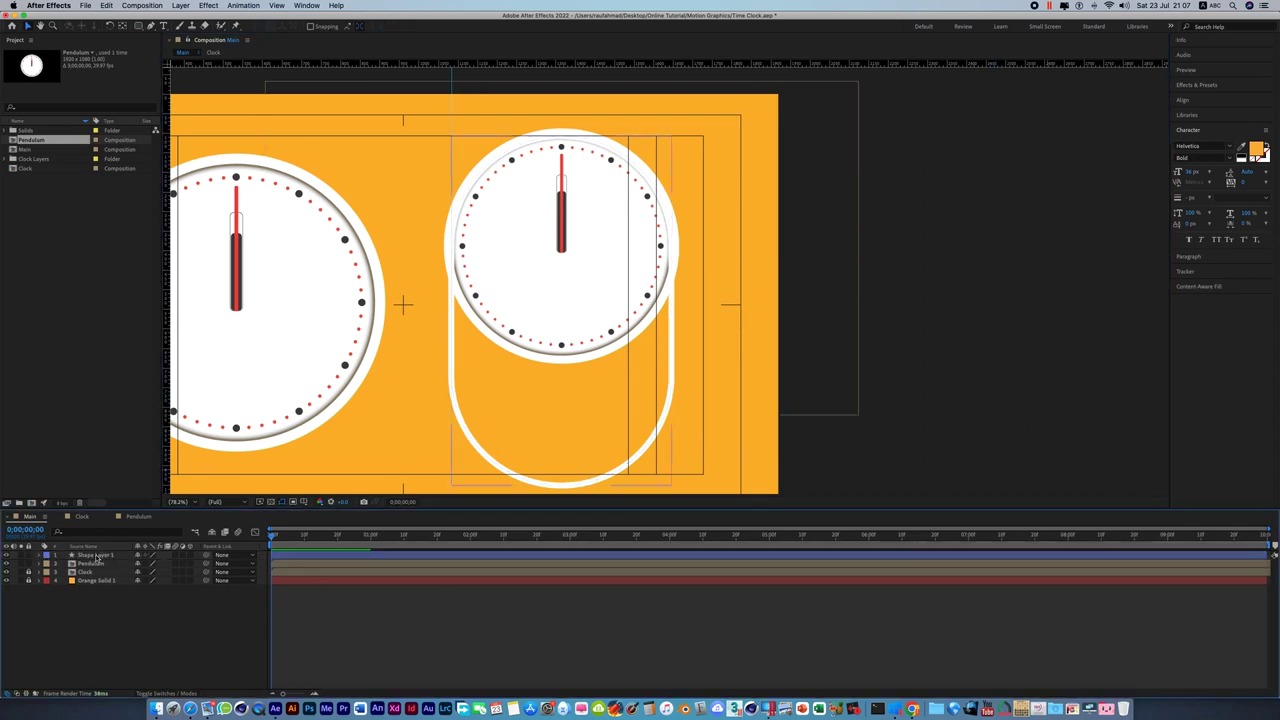
Move the Pendulum comp layer above Shape Layer 1 and check its alignment.
{"action": "left_click_drag", "start_coordinate": [92, 563], "coordinate": [92, 552]}
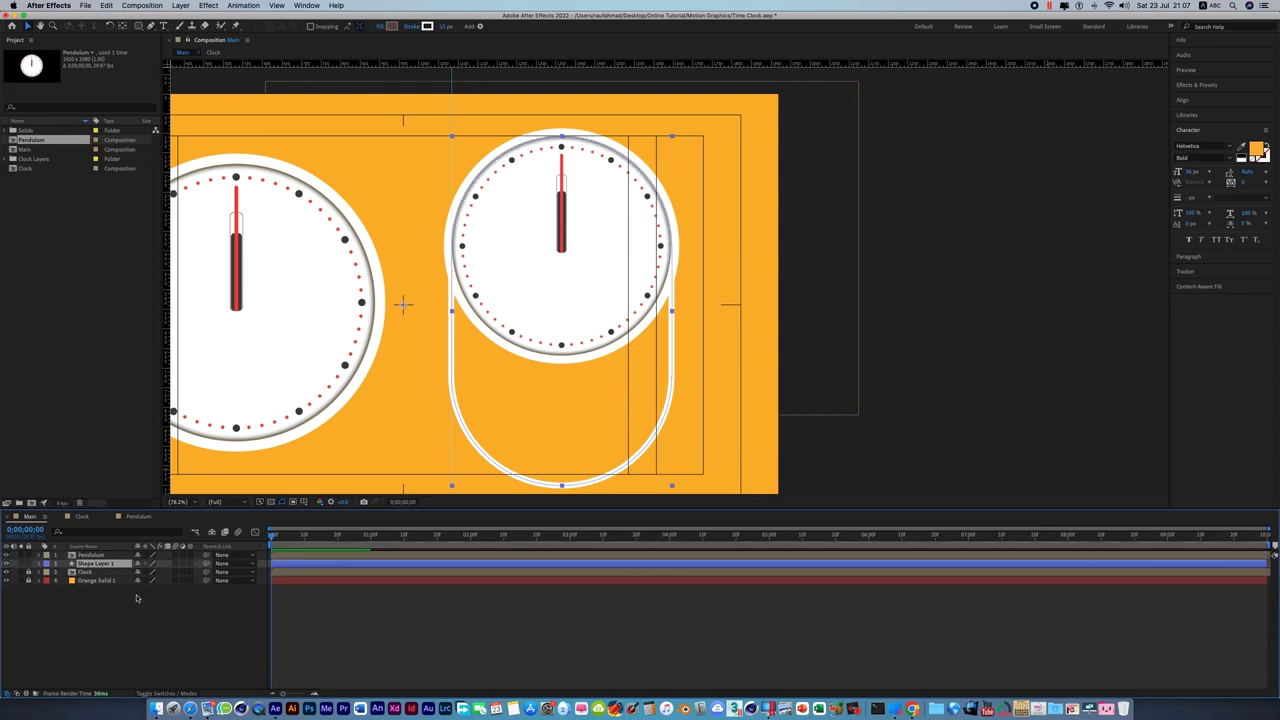
{"action": "left_click", "coordinate": [581, 244]}
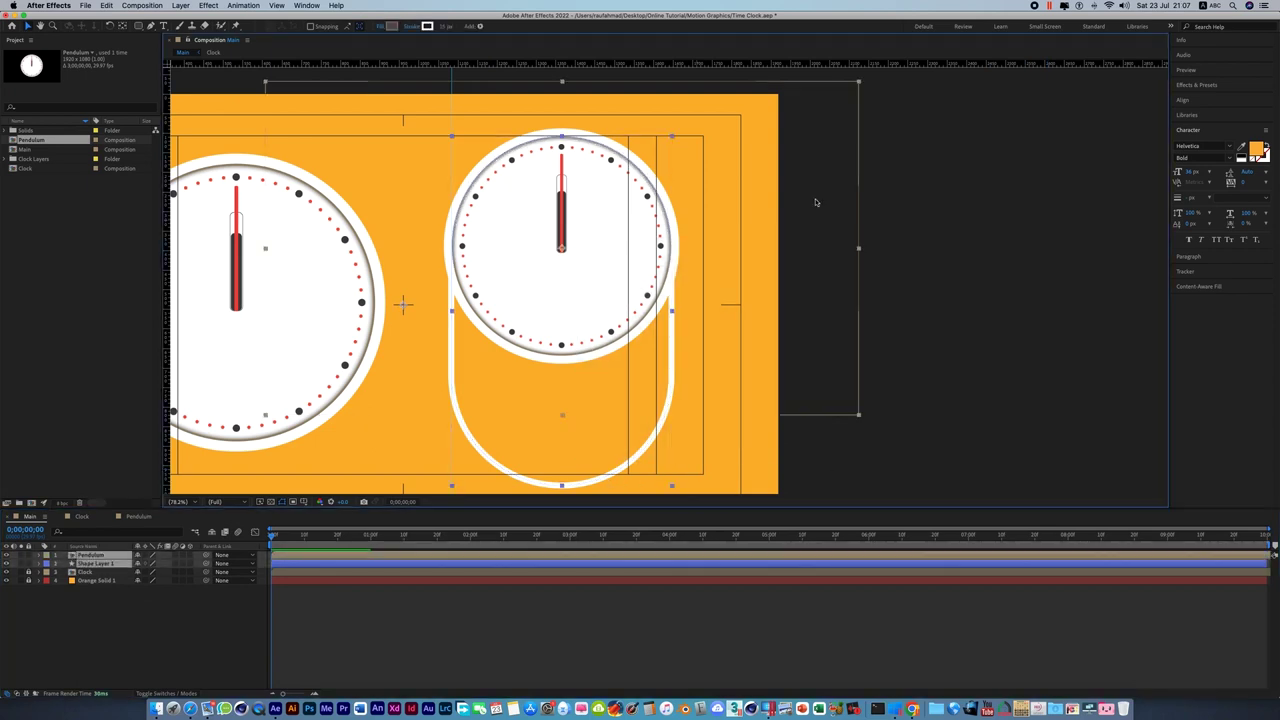
{"action": "left_click", "coordinate": [1190, 102]}
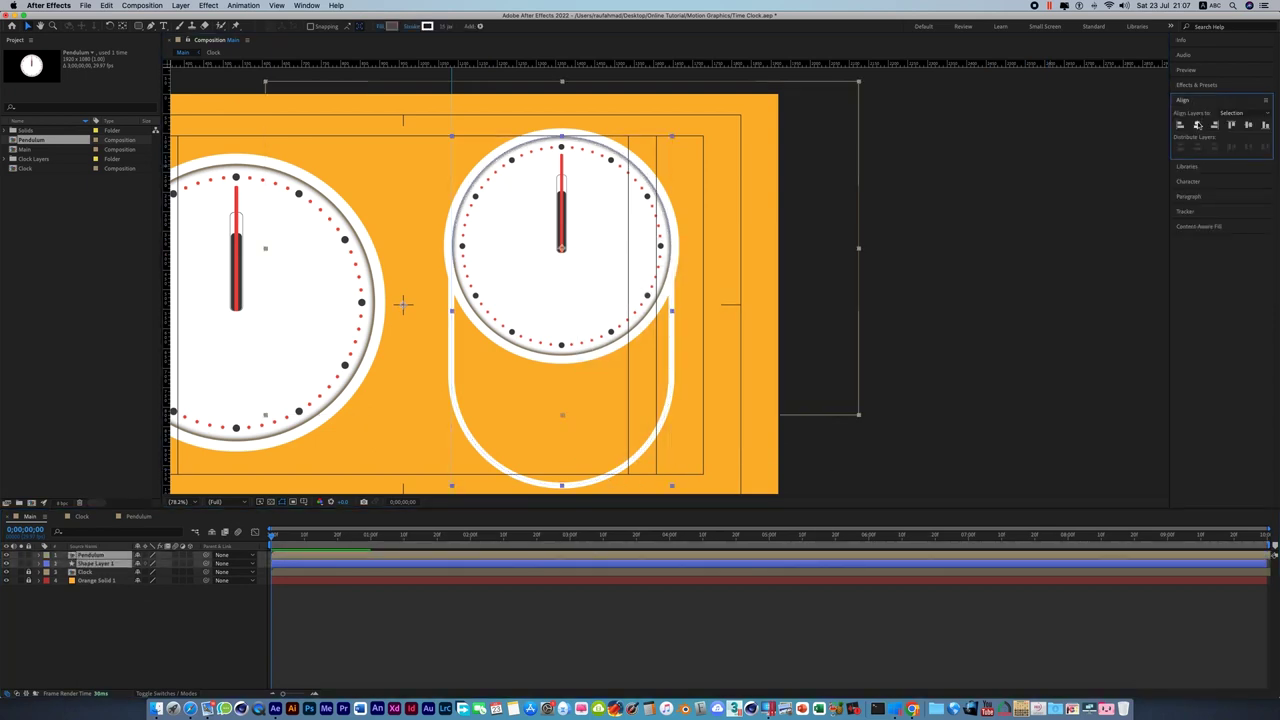
{"action": "left_click", "coordinate": [1031, 334]}
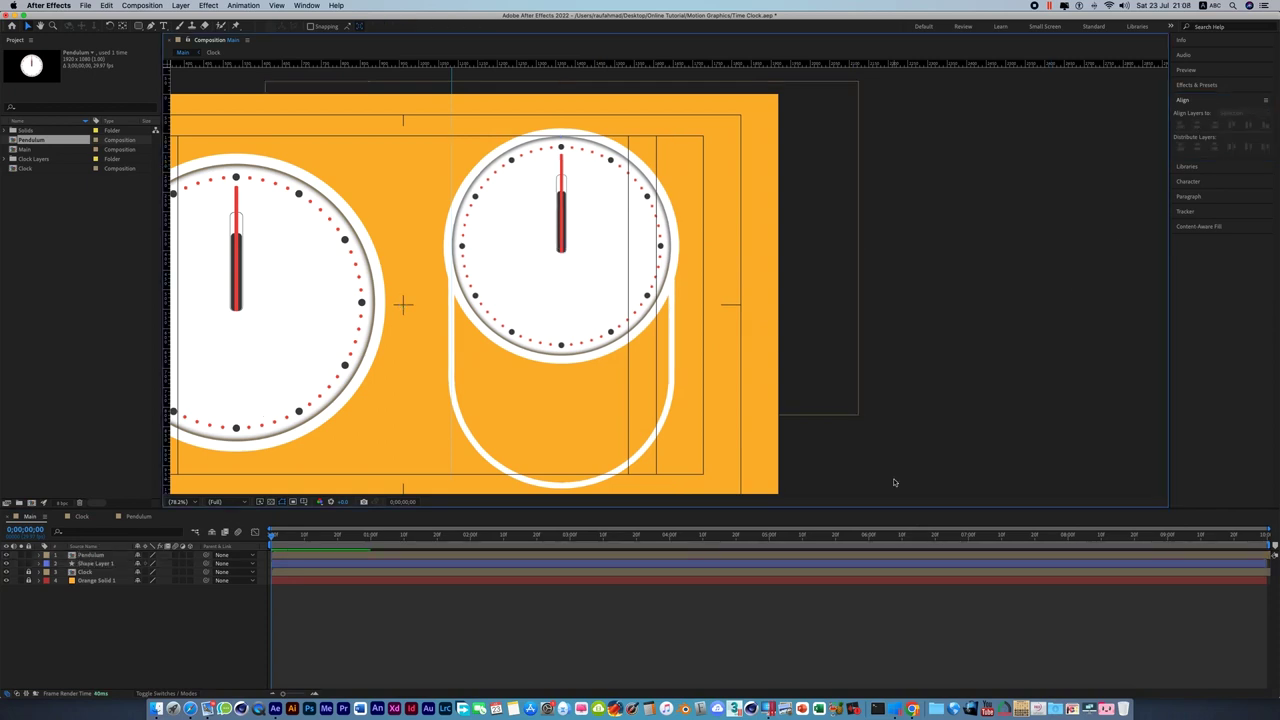
{"action": "scroll", "coordinate": [556, 440], "scroll_direction": "down", "scroll_amount": 2}
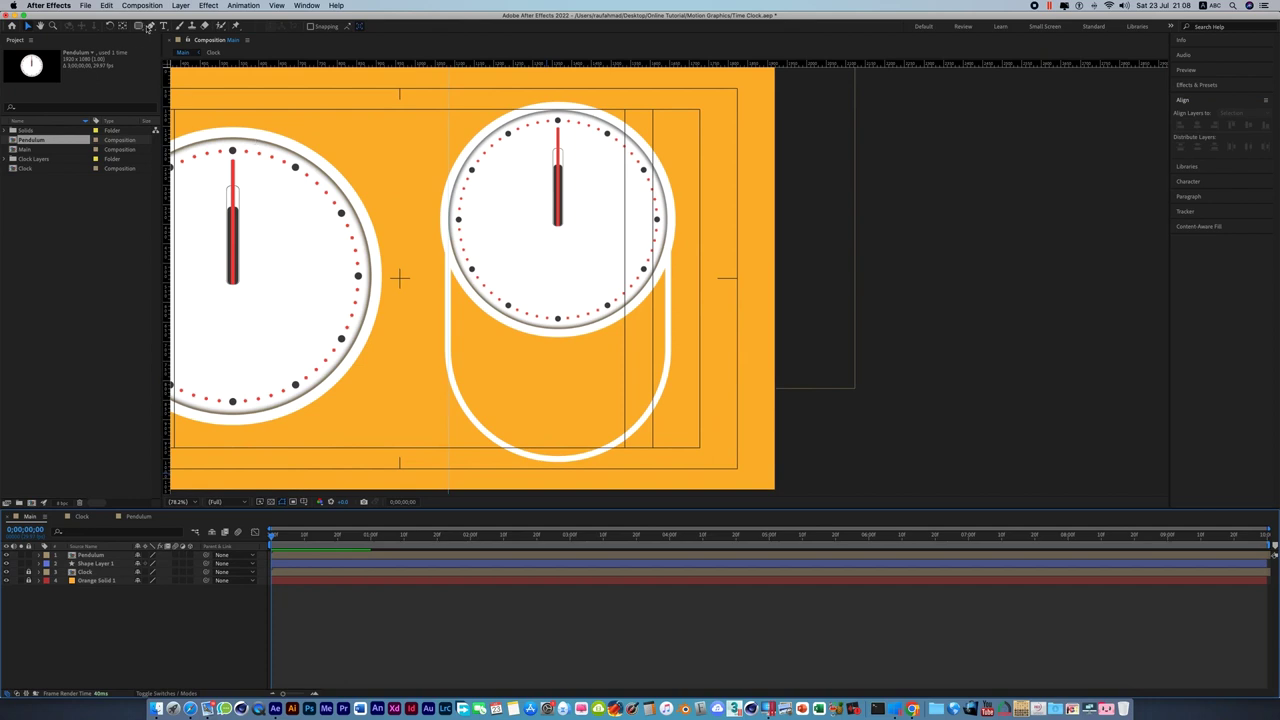
Draw a vertical Pen-tool rod down from the clock face's bottom point.
{"action": "left_click", "coordinate": [150, 25]}
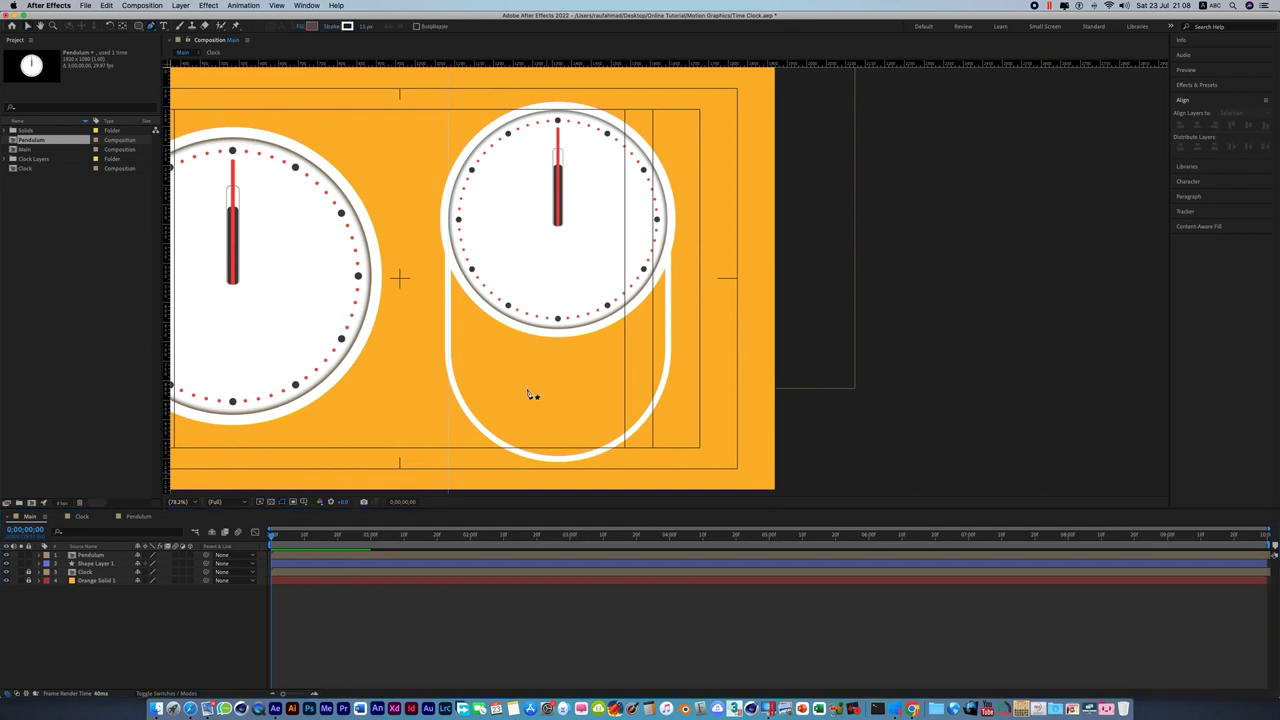
{"action": "left_click", "coordinate": [558, 320]}
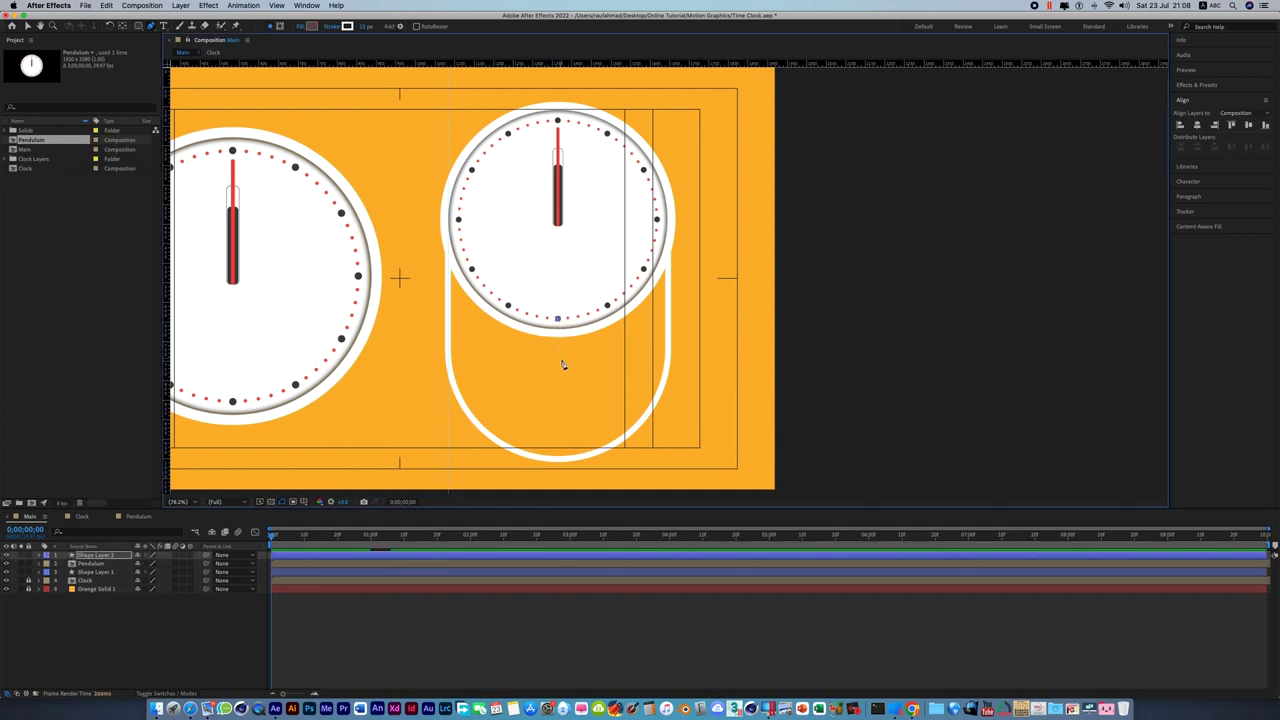
{"action": "left_click", "coordinate": [558, 420]}
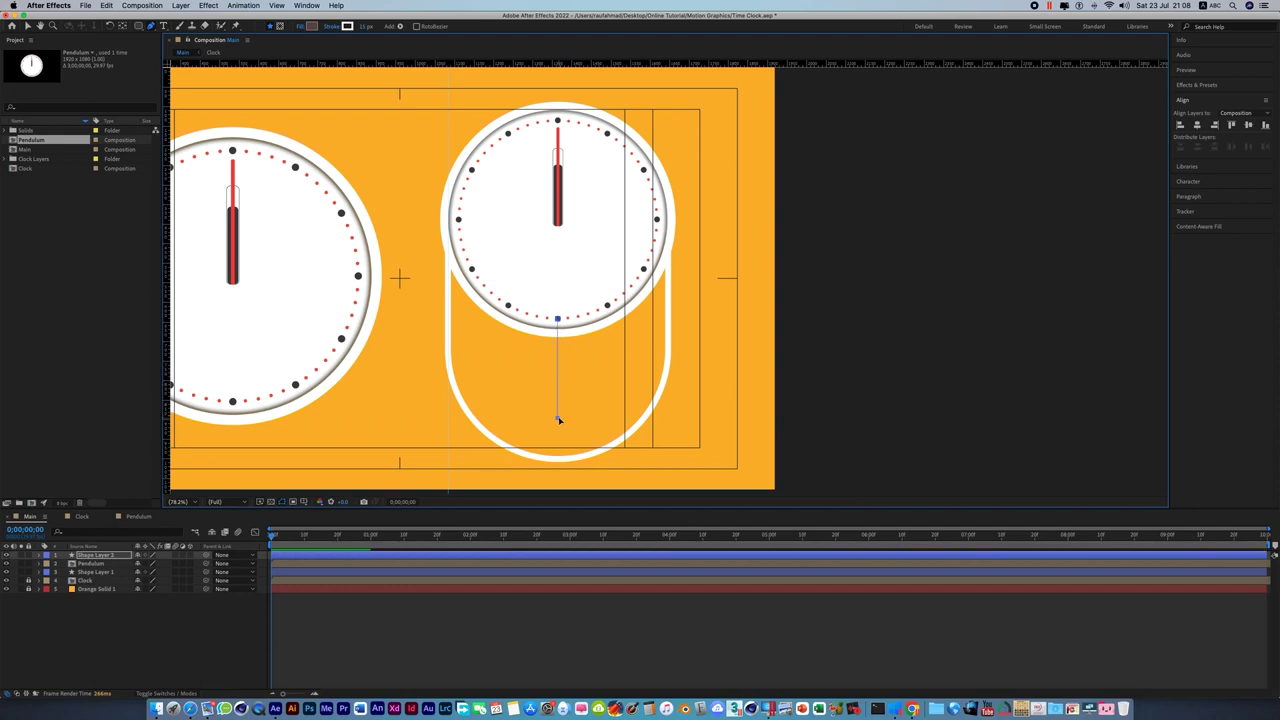
{"action": "left_click", "coordinate": [28, 25]}
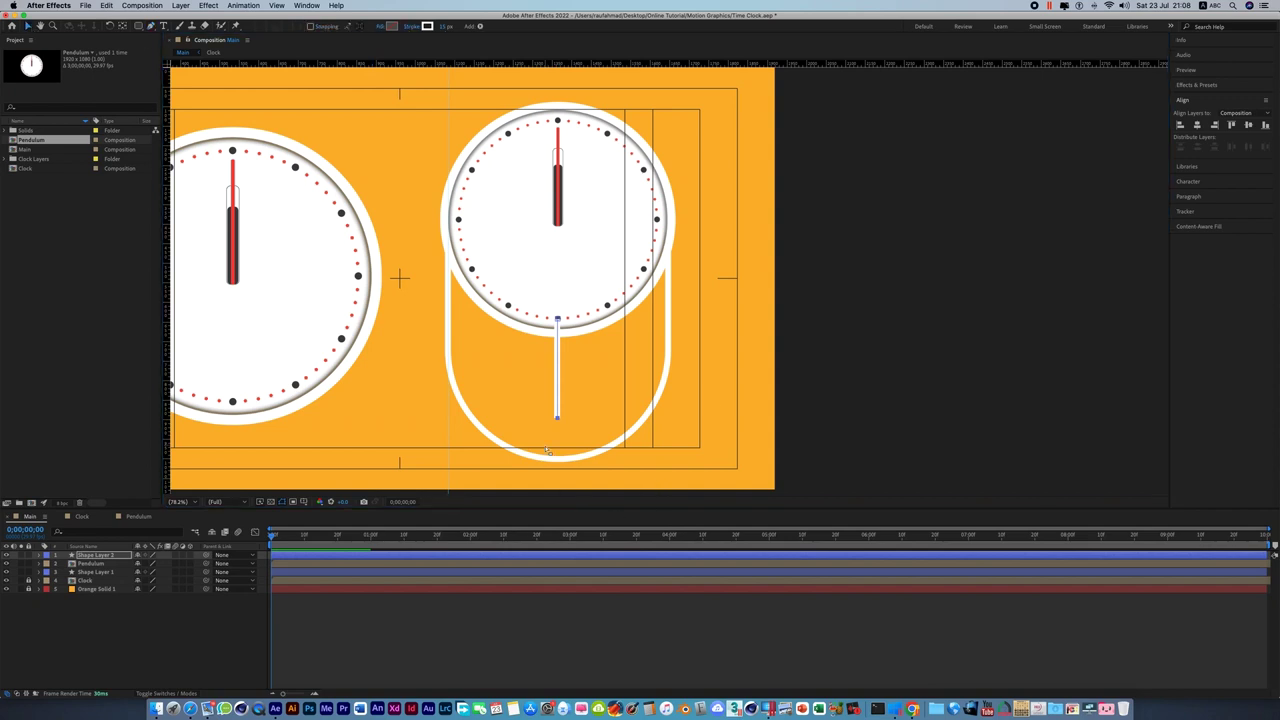
{"action": "scroll", "coordinate": [545, 448], "scroll_direction": "up", "scroll_amount": 1}
{"action": "scroll", "coordinate": [551, 423], "scroll_direction": "down", "scroll_amount": 3}
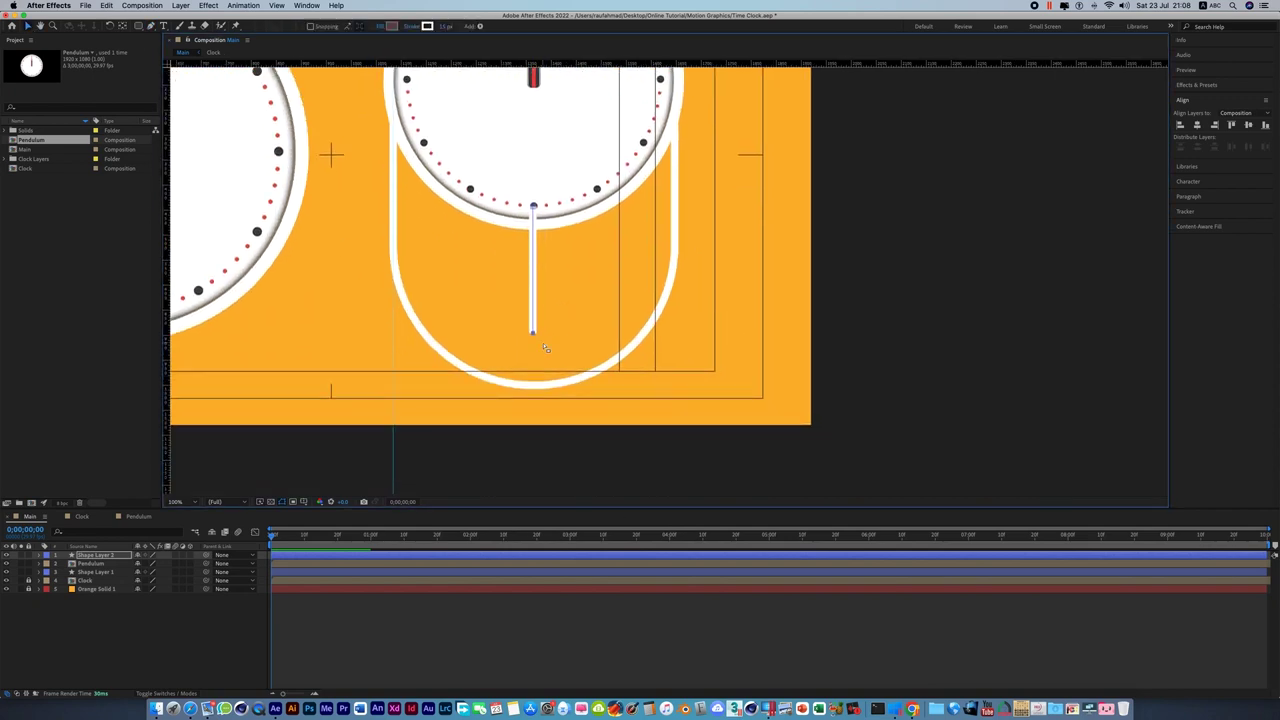
{"action": "key", "text": "period"}
Draw a white (FFFFFF) filled circle bob at the rod's bottom end.
{"action": "left_click_drag", "start_coordinate": [443, 289], "coordinate": [591, 297]}
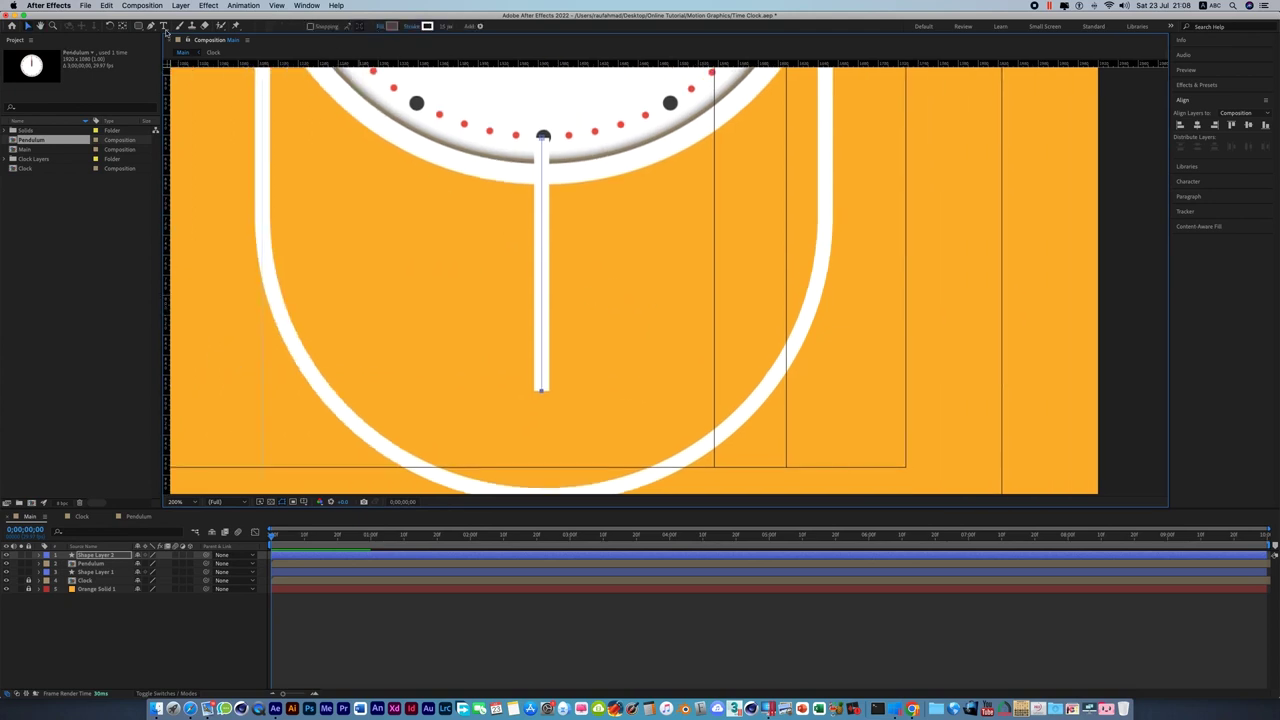
{"action": "left_click_drag", "start_coordinate": [138, 25], "coordinate": [173, 49]}
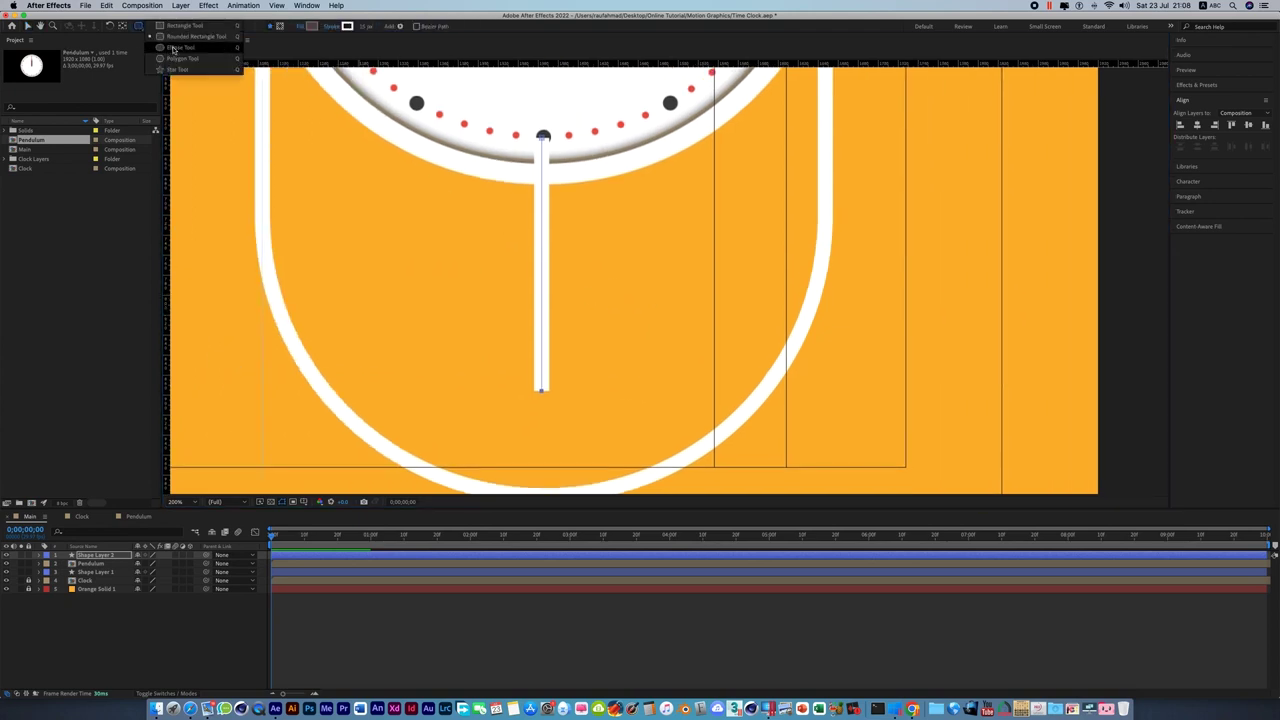
{"action": "left_click", "coordinate": [173, 49]}
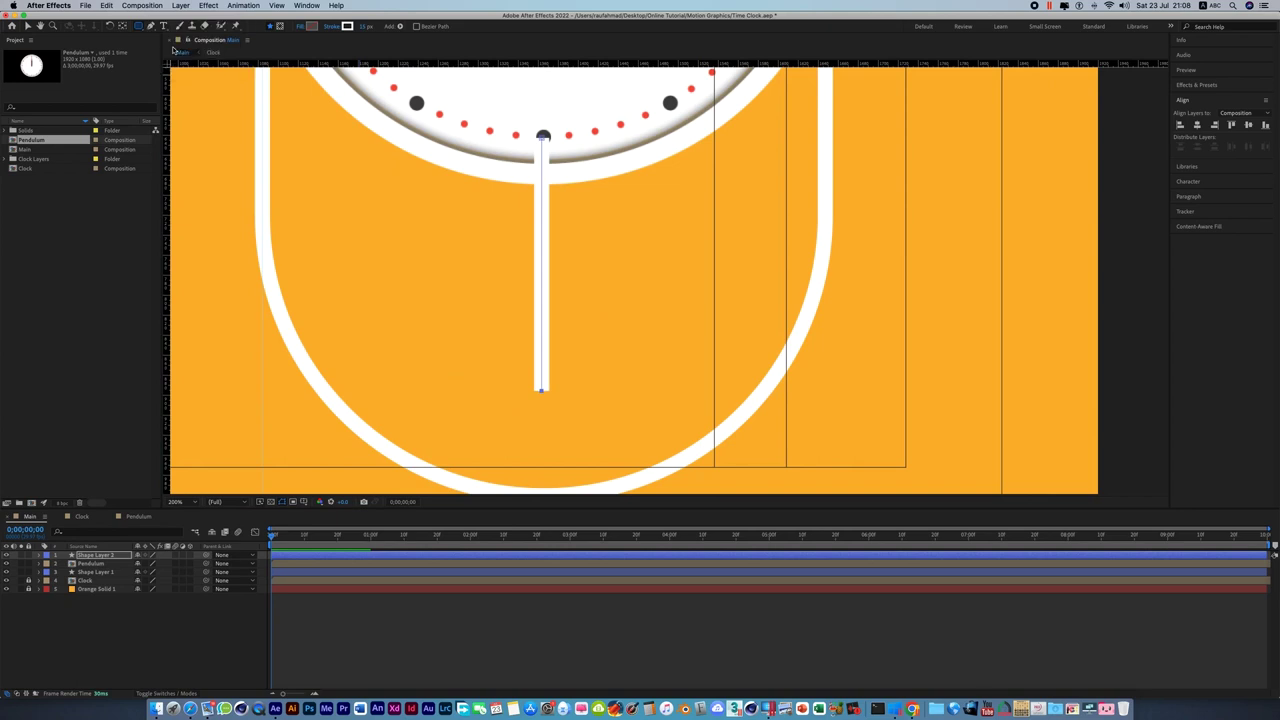
{"action": "left_click", "coordinate": [311, 26]}
{"action": "left_click_drag", "start_coordinate": [520, 307], "coordinate": [506, 283]}
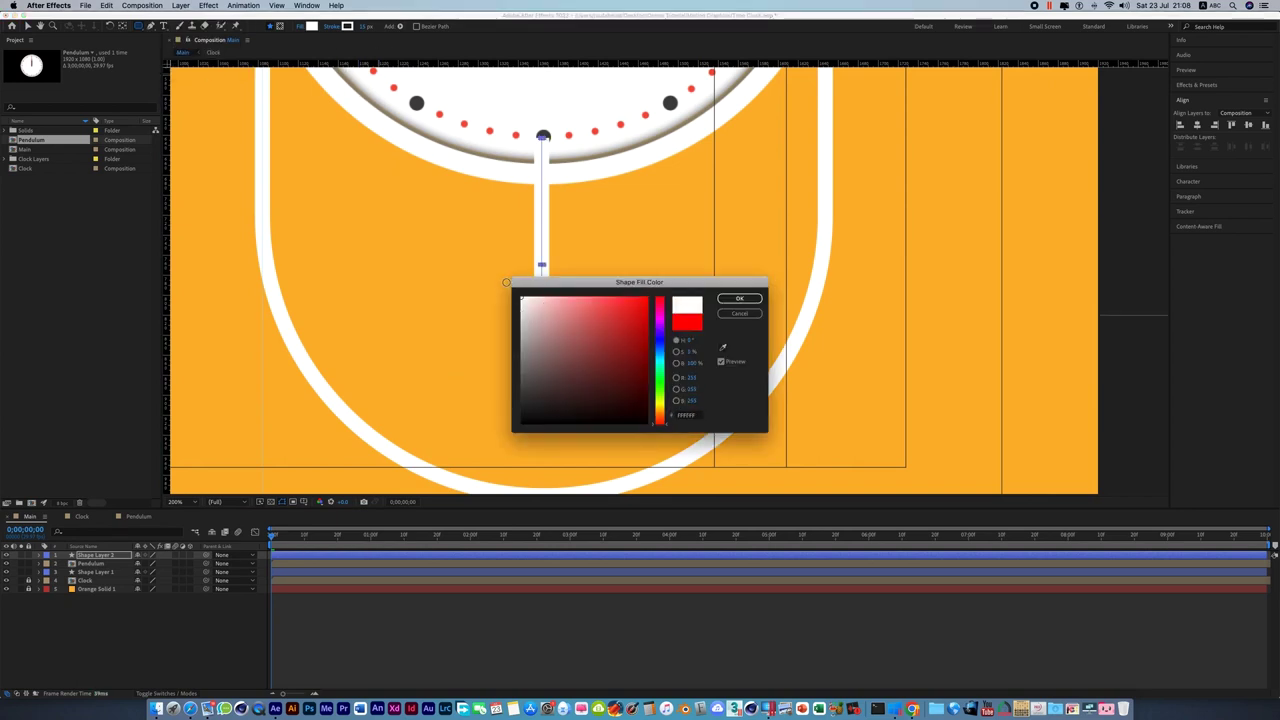
{"action": "left_click", "coordinate": [736, 300]}
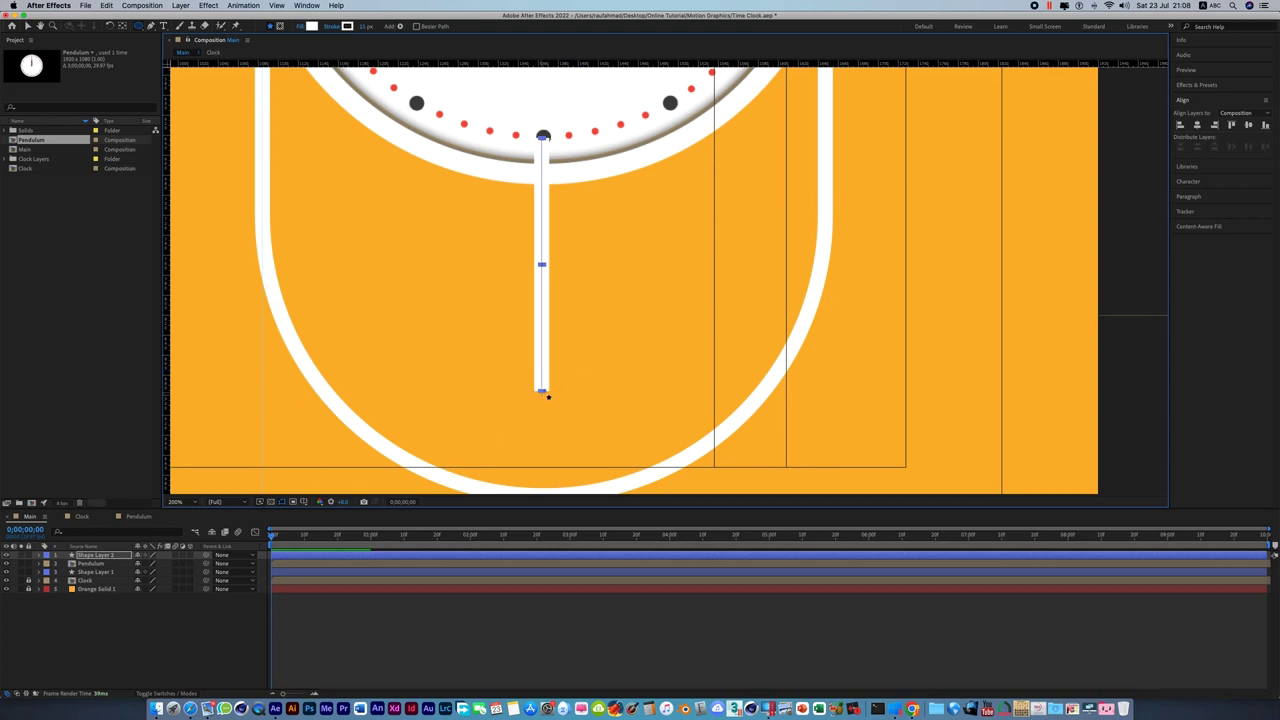
{"action": "left_click_drag", "start_coordinate": [541, 392], "coordinate": [567, 419]}
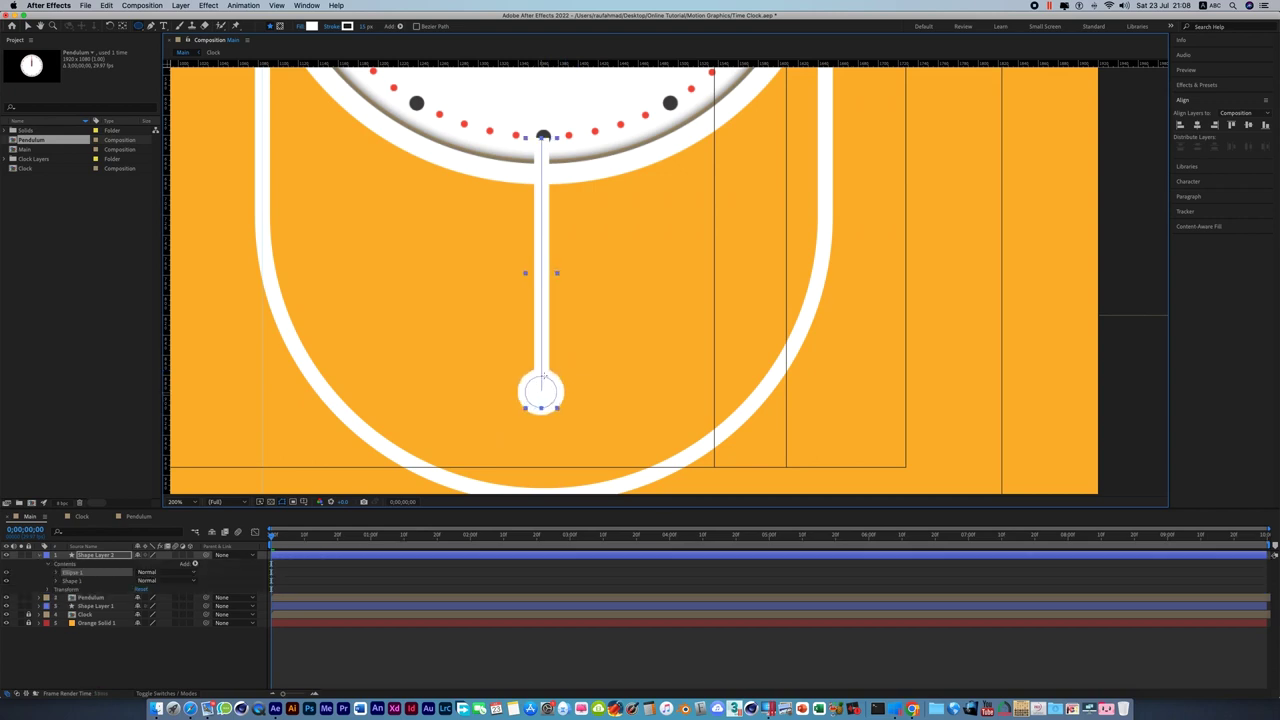
{"action": "left_click_drag", "start_coordinate": [543, 372], "coordinate": [544, 363]}
Zoom out to view the whole clock and reselect the new pendulum shape.
{"action": "left_click", "coordinate": [28, 25]}
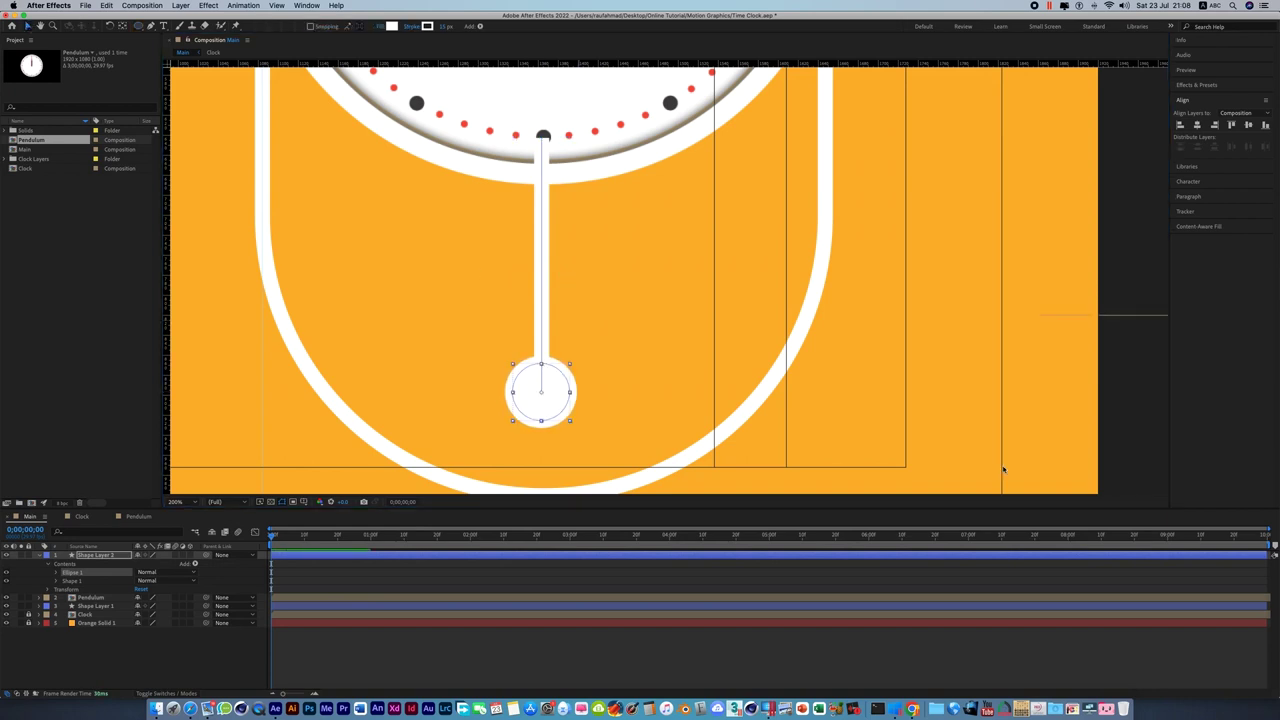
{"action": "left_click", "coordinate": [891, 440]}
{"action": "key", "text": "comma"}
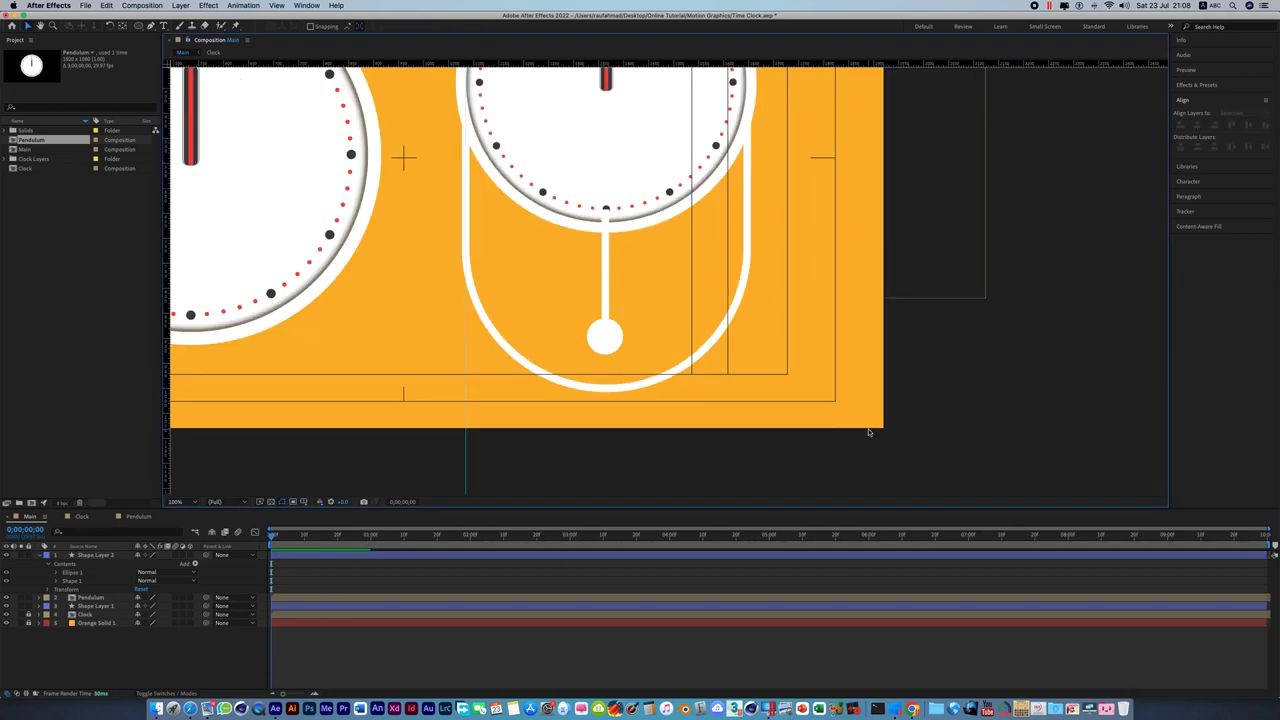
{"action": "scroll", "coordinate": [714, 404], "scroll_direction": "down", "scroll_amount": 2}
{"action": "scroll", "coordinate": [777, 449], "scroll_direction": "up", "scroll_amount": 2}
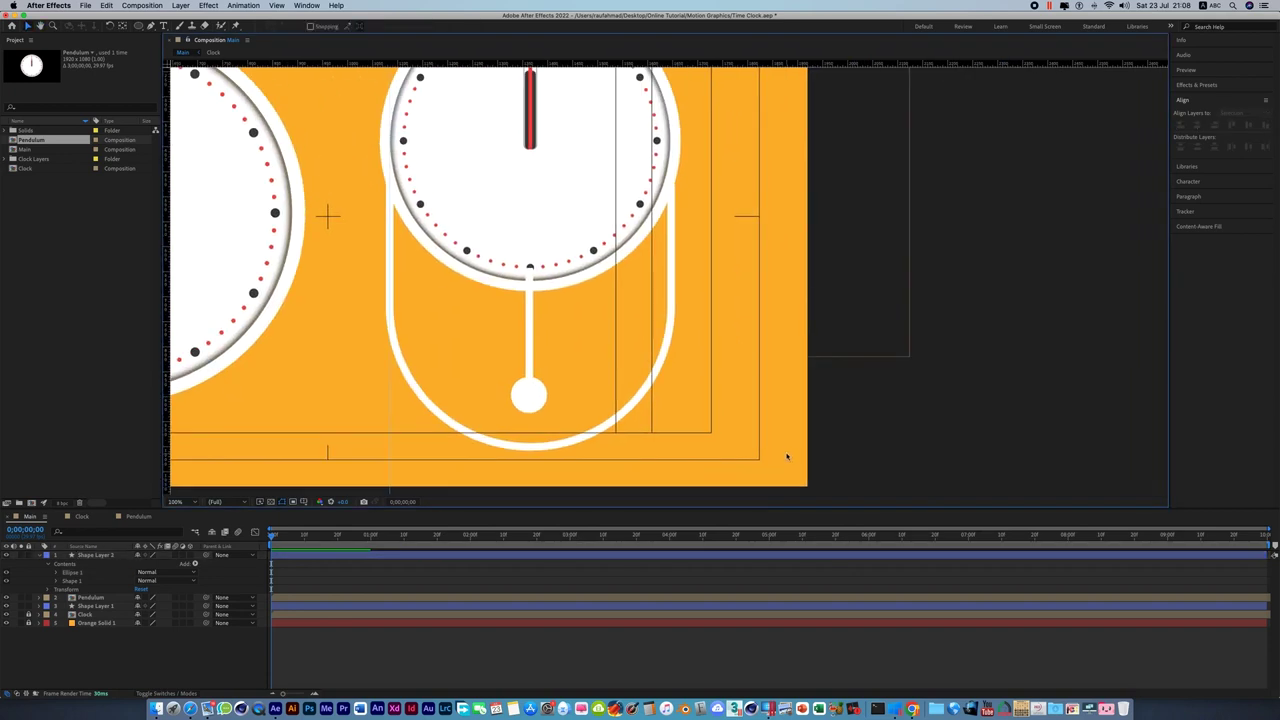
{"action": "key", "text": "super+a"}
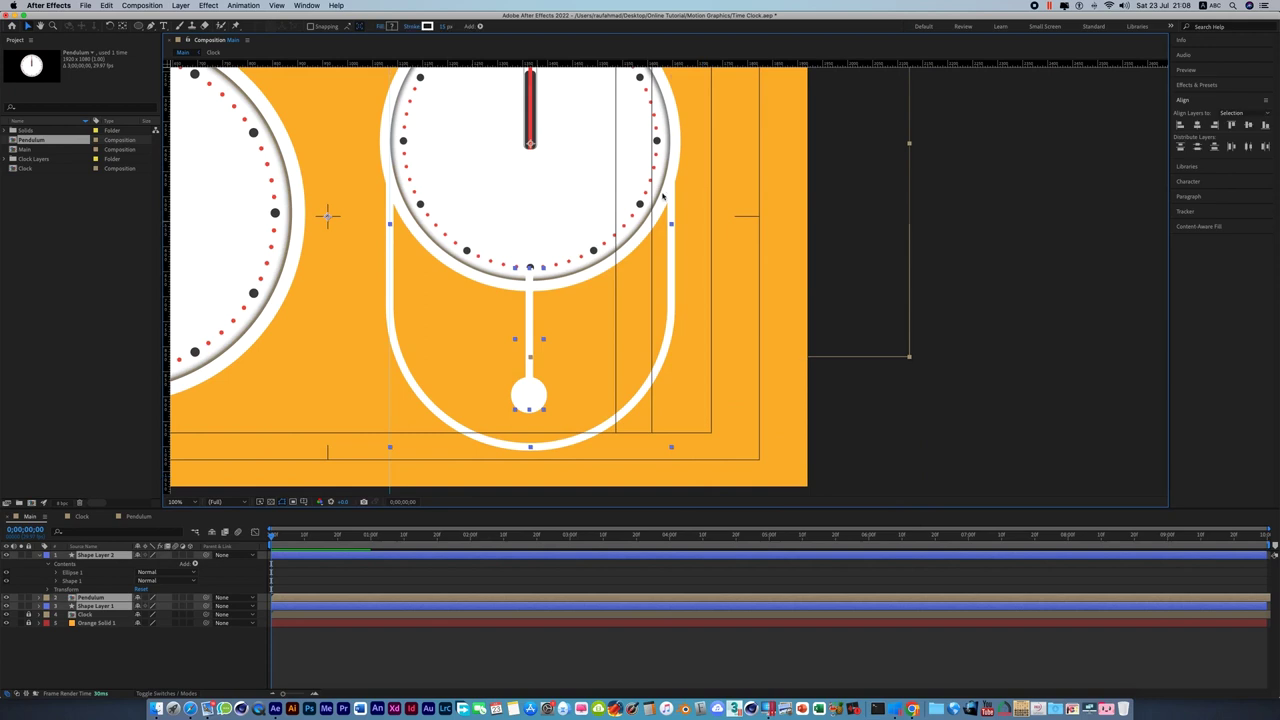
{"action": "left_click", "coordinate": [1002, 358]}
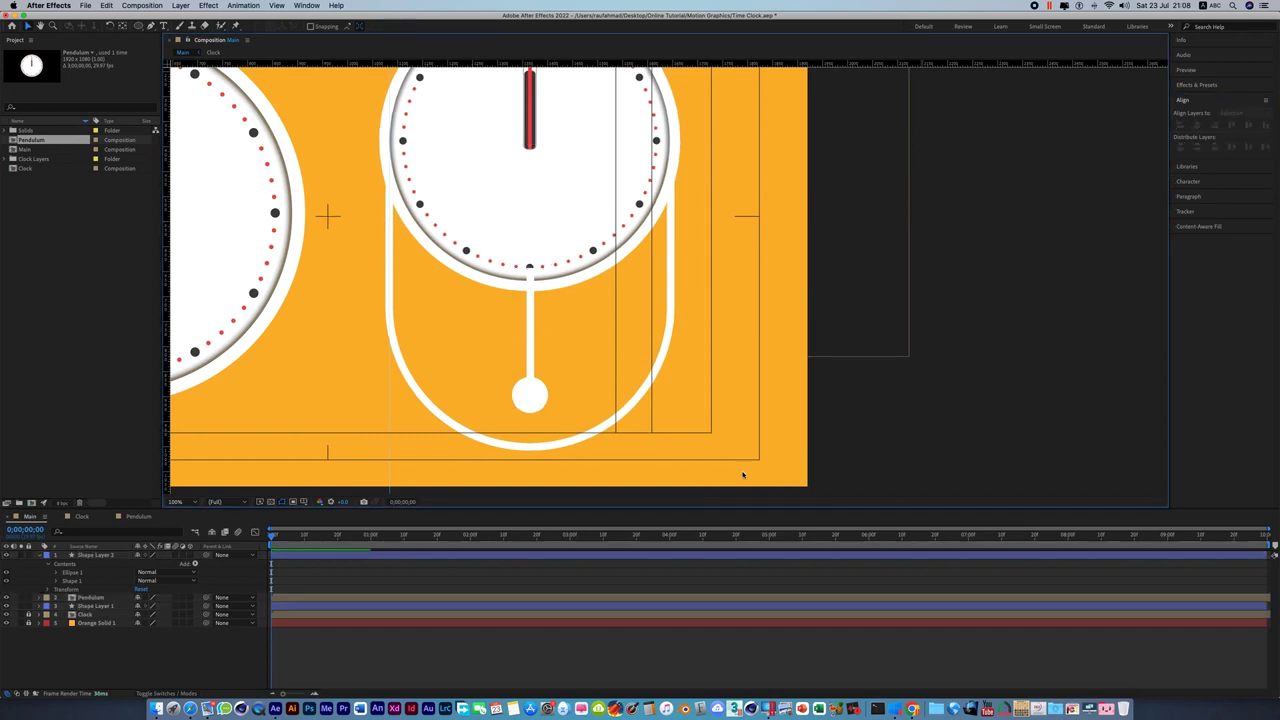
{"action": "left_click", "coordinate": [531, 396]}
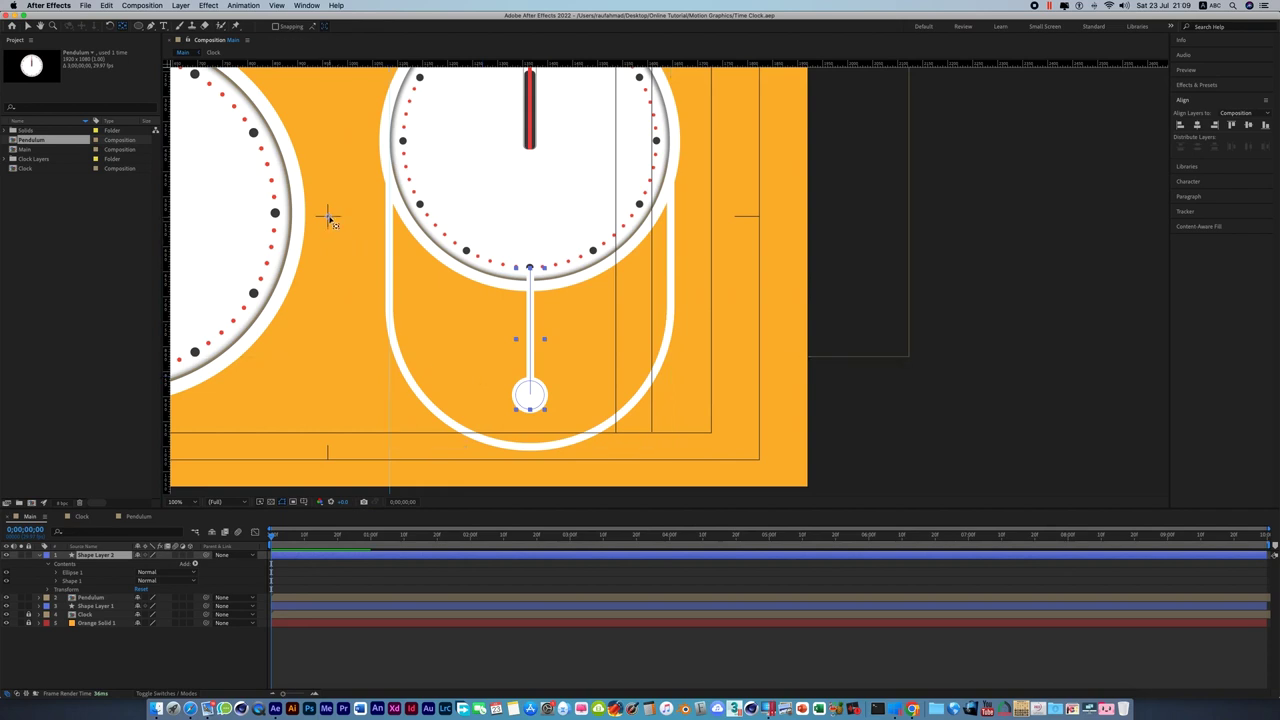
Rename Shape Layer 2 to Pendulum.
{"action": "left_click", "coordinate": [529, 300]}
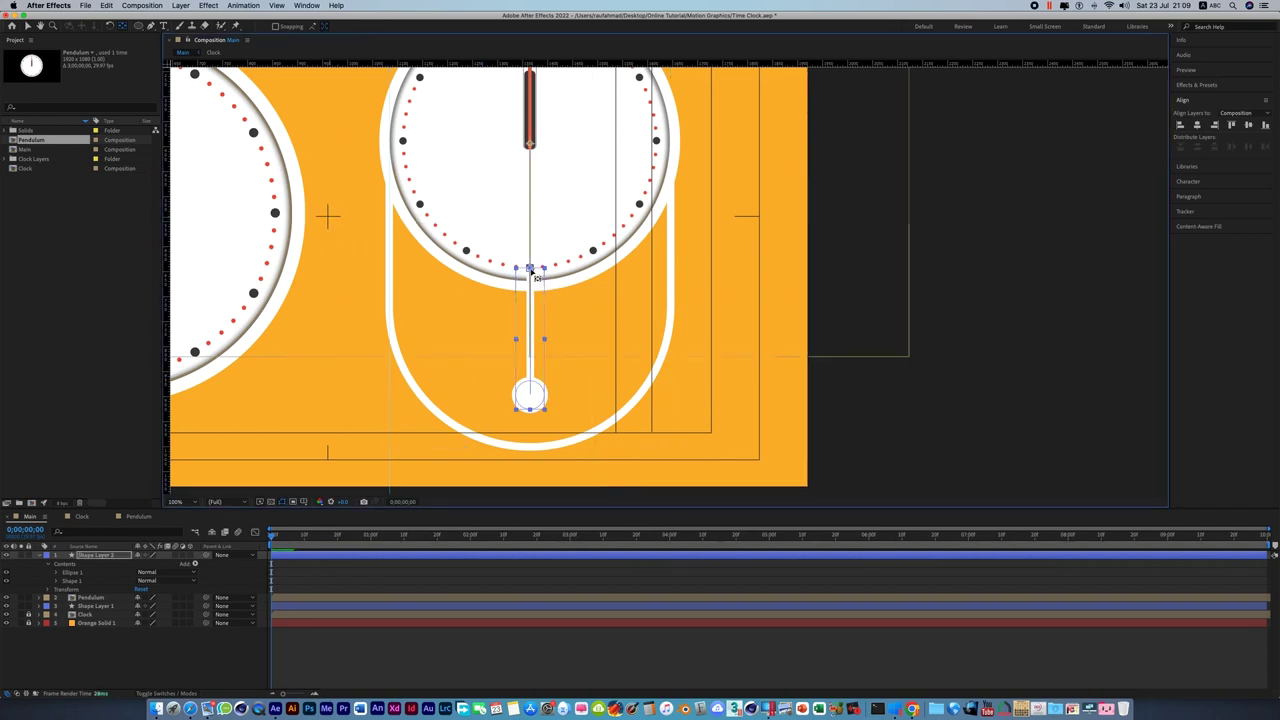
{"action": "left_click", "coordinate": [28, 26]}
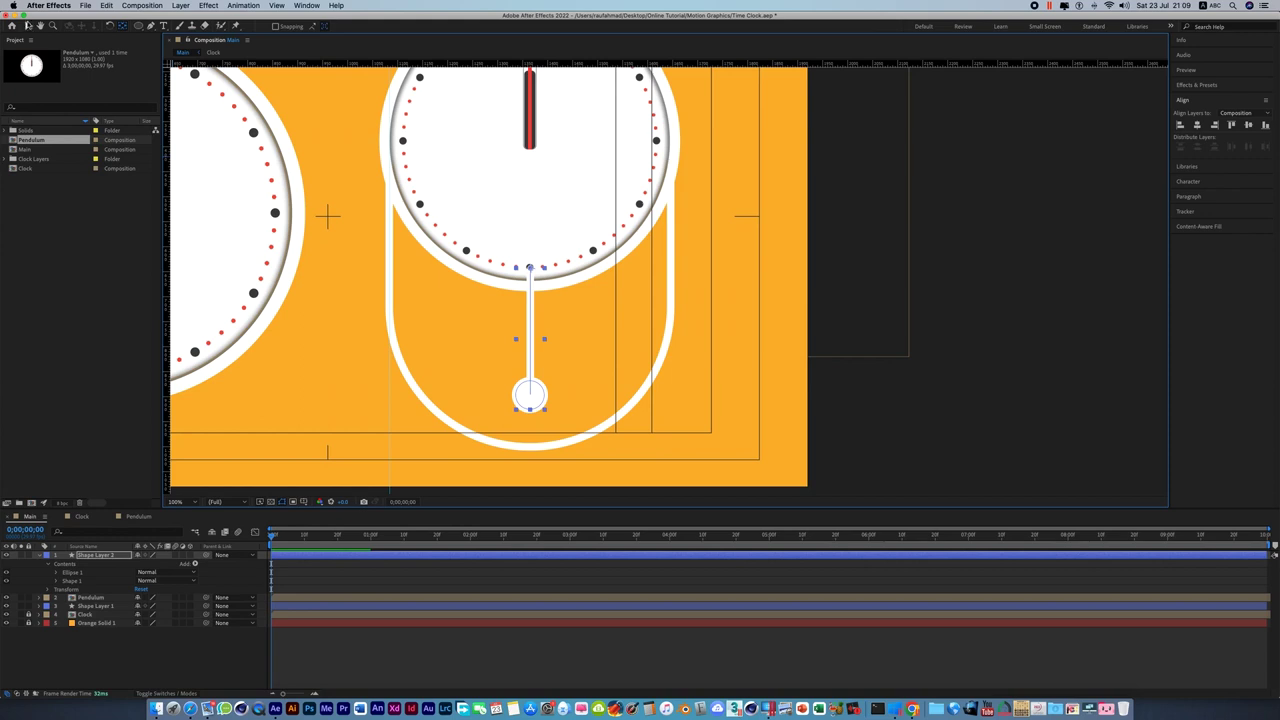
{"action": "left_click", "coordinate": [344, 677]}
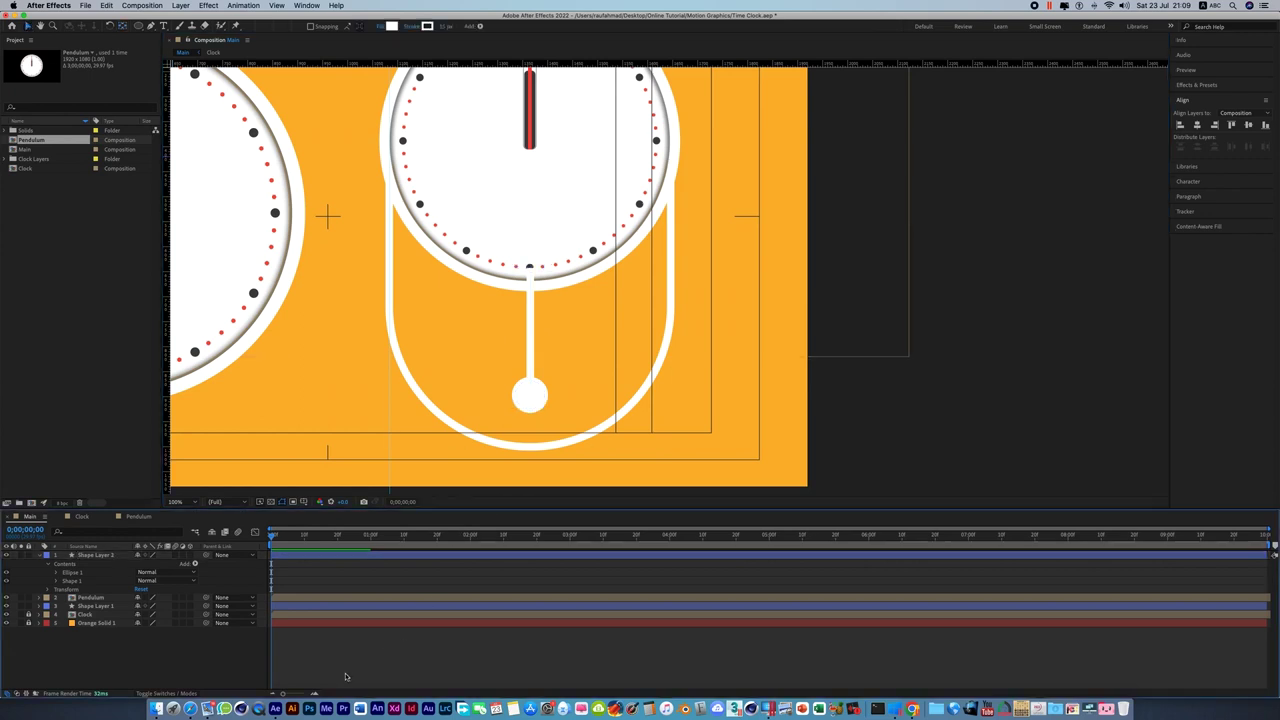
{"action": "left_click", "coordinate": [84, 556]}
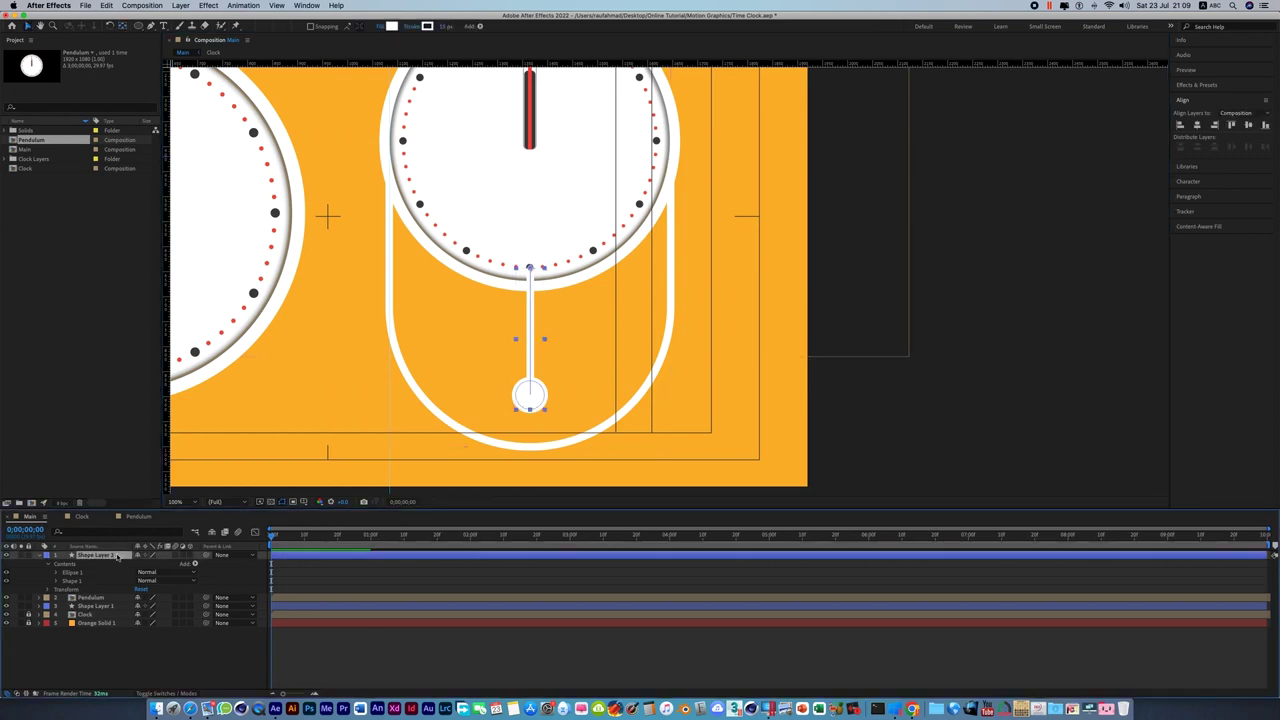
{"action": "right_click", "coordinate": [118, 556]}
{"action": "left_click", "coordinate": [160, 675]}
{"action": "type", "text": "Pend"}
{"action": "type", "text": "ulum"}
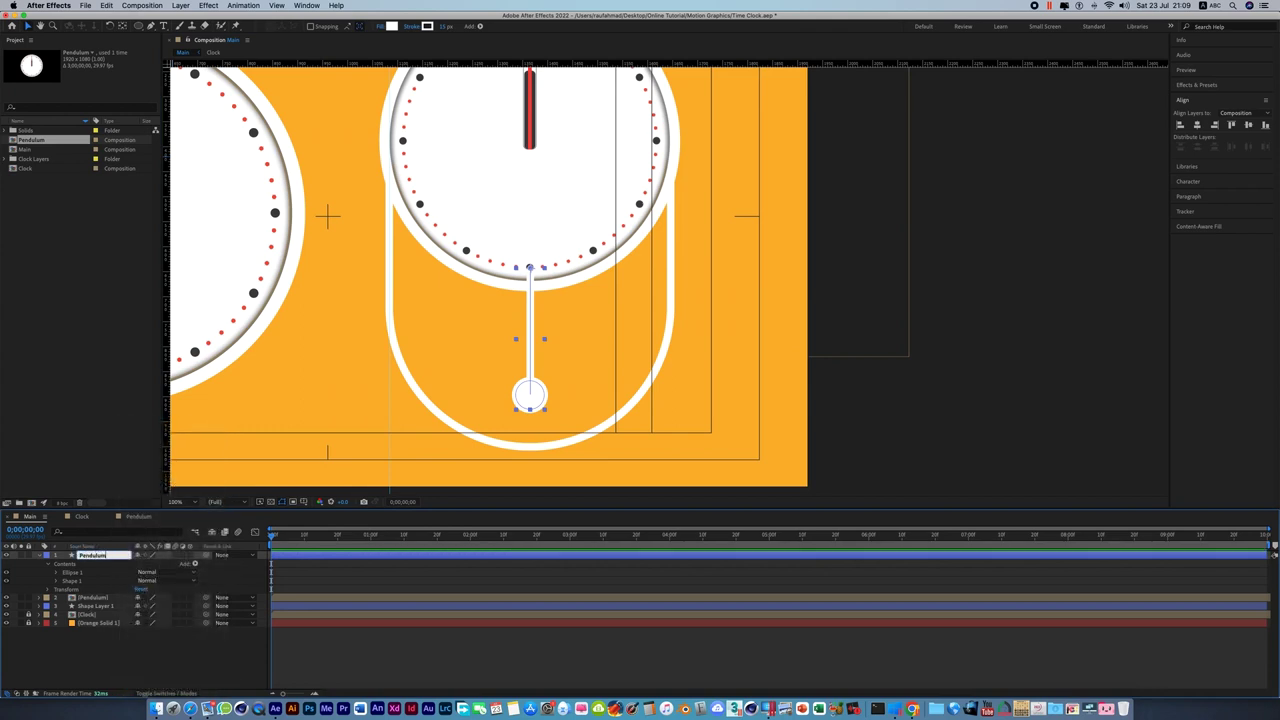
{"action": "left_click", "coordinate": [332, 675]}
Collapse the Pendulum layer's properties and keep the layer selected.
{"action": "left_click", "coordinate": [100, 555]}
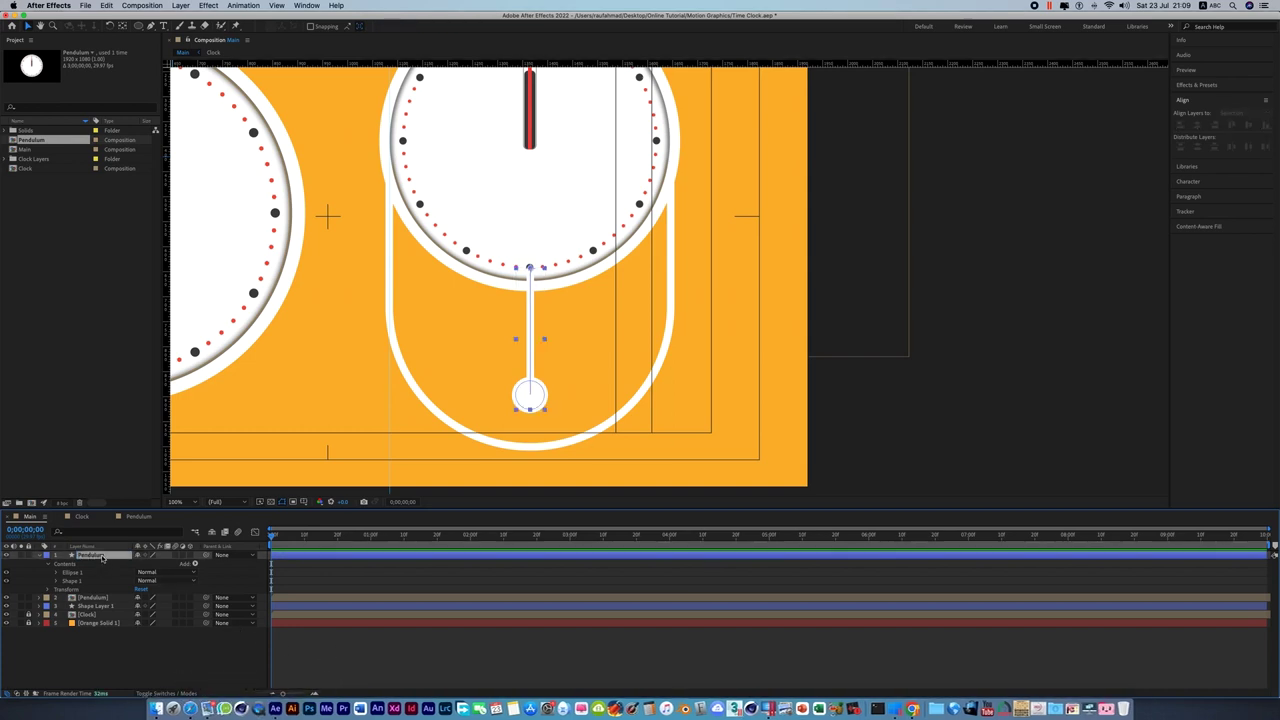
{"action": "left_click", "coordinate": [50, 566]}
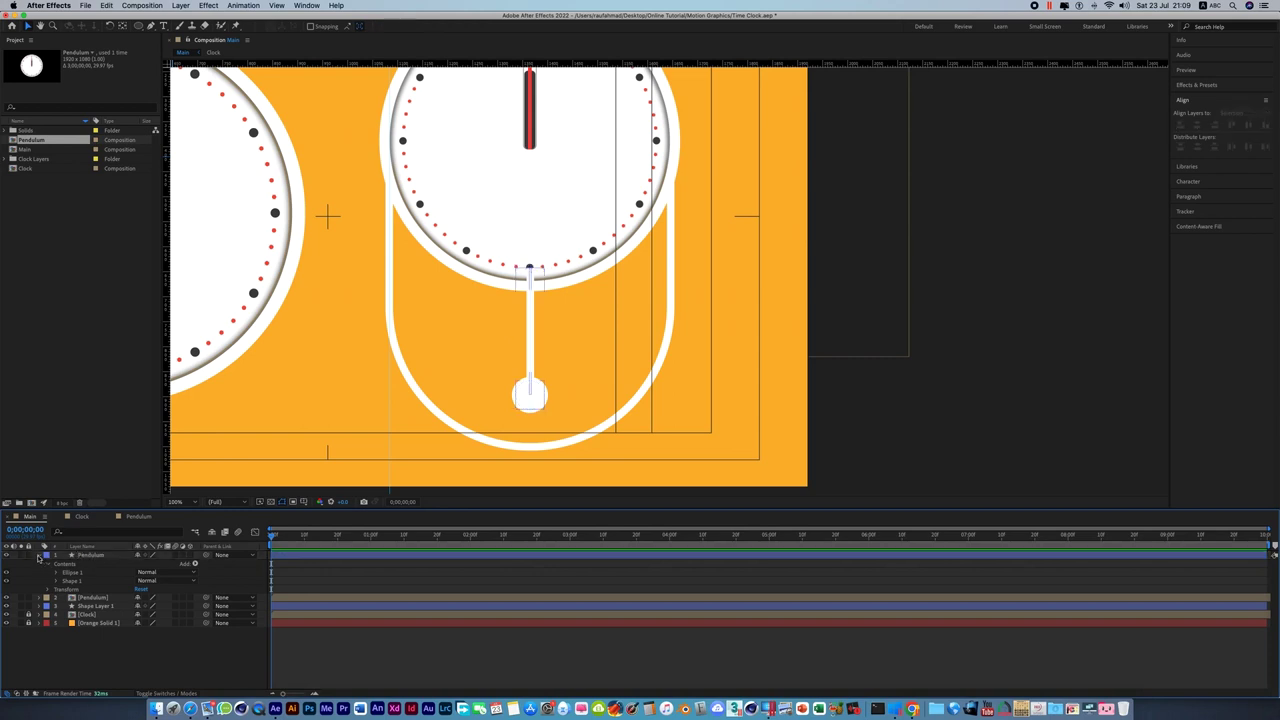
{"action": "left_click", "coordinate": [41, 558]}
{"action": "left_click", "coordinate": [103, 556]}
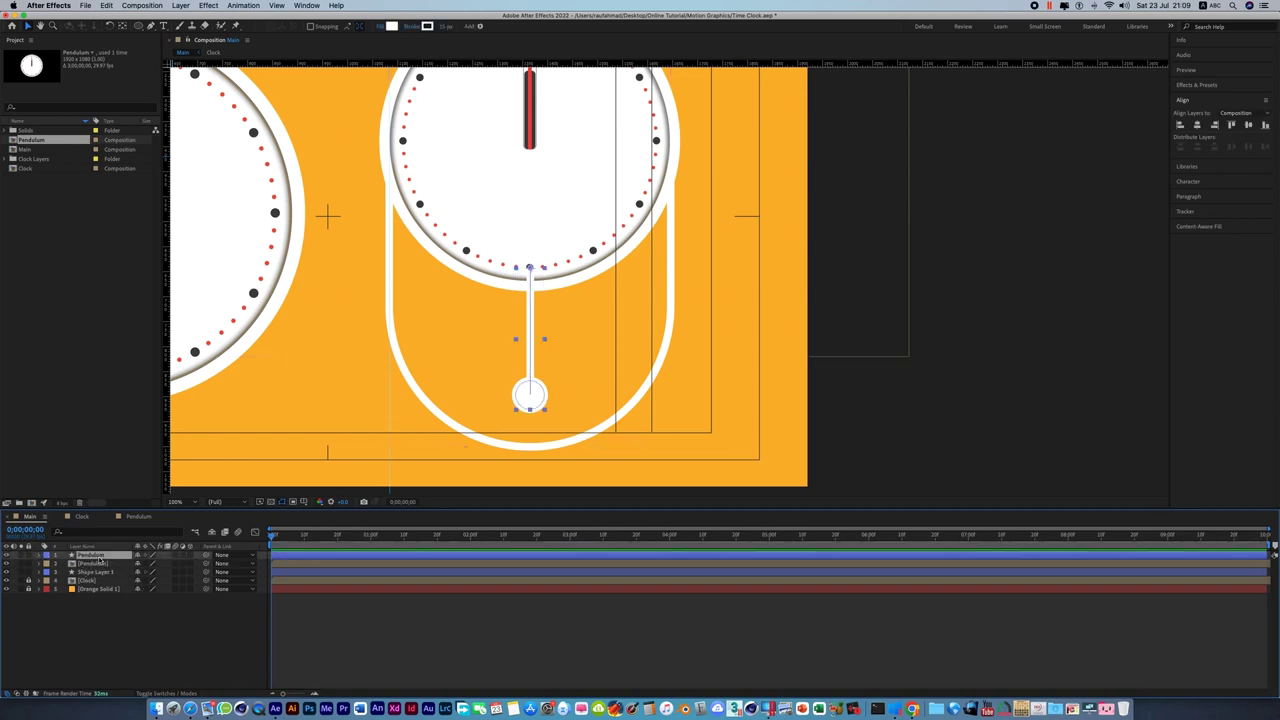
Key the Pendulum's Rotation at 0s and at one second with the opposite 20° swing.
{"action": "key", "text": "r"}
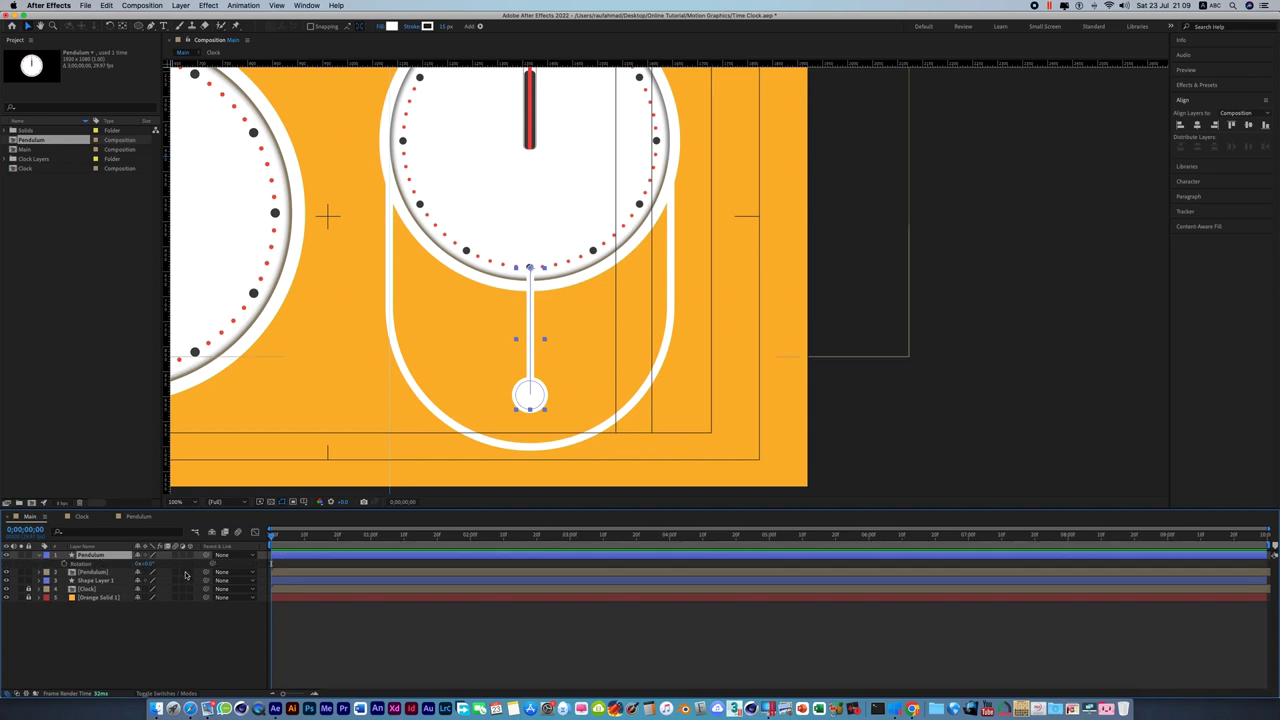
{"action": "left_click_drag", "start_coordinate": [147, 564], "coordinate": [142, 565]}
{"action": "left_click_drag", "start_coordinate": [148, 563], "coordinate": [150, 568]}
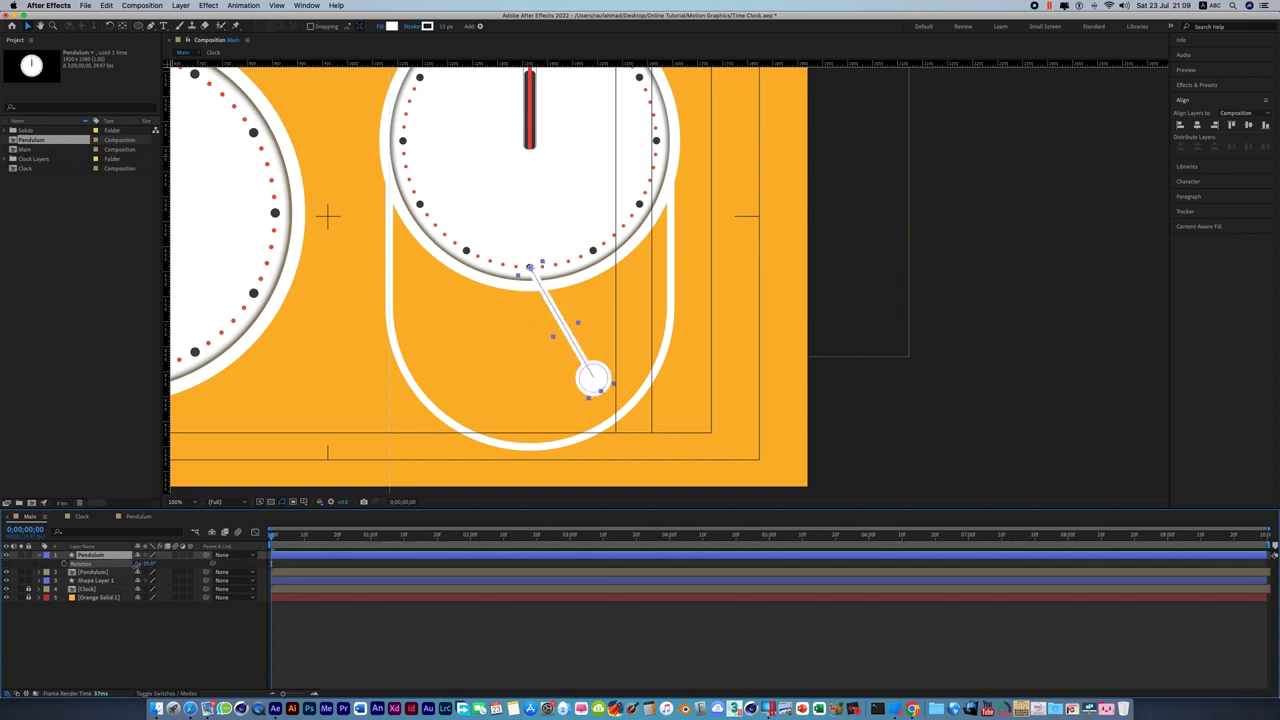
{"action": "left_click", "coordinate": [150, 565]}
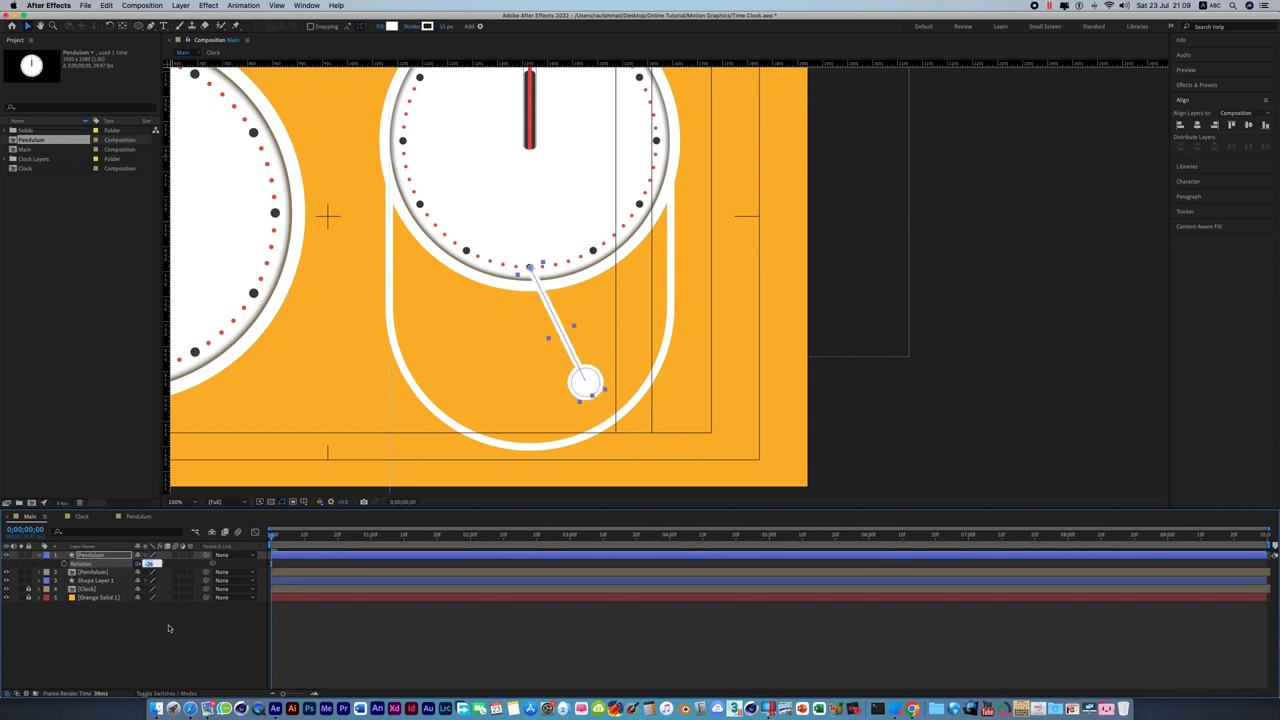
{"action": "type", "text": "-"}
{"action": "key", "text": "Return"}
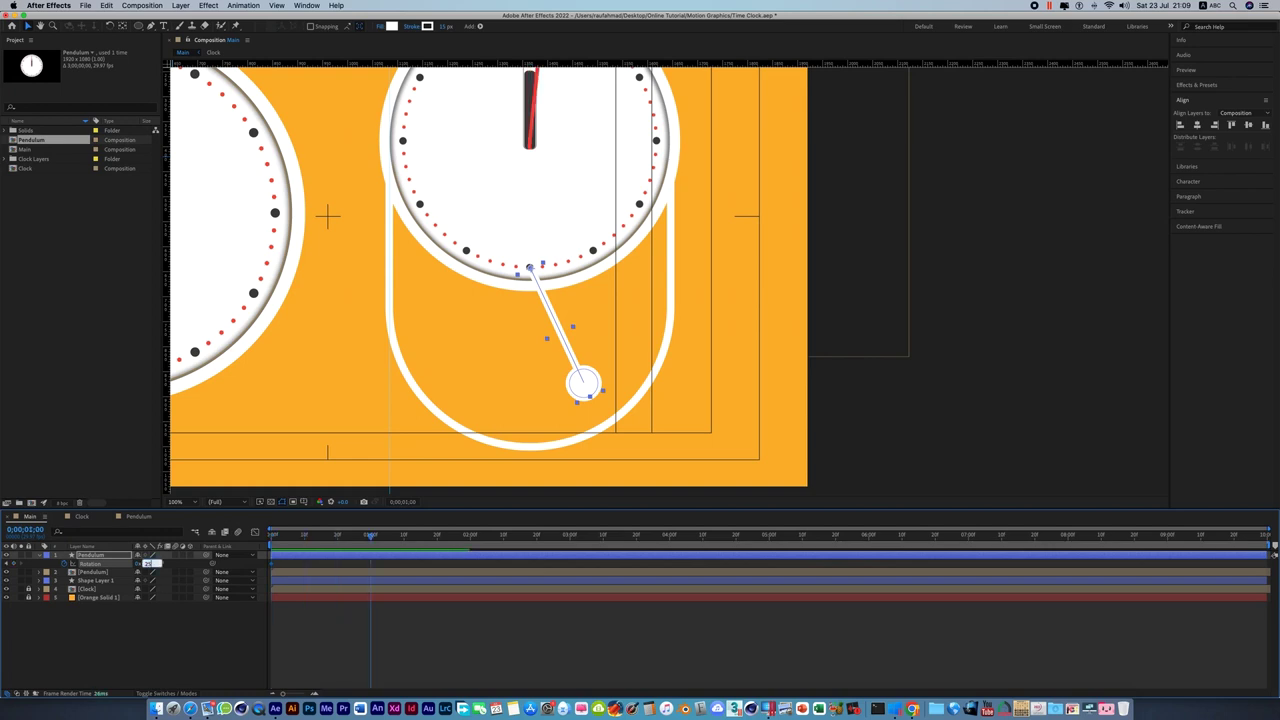
{"action": "key", "text": "Return"}
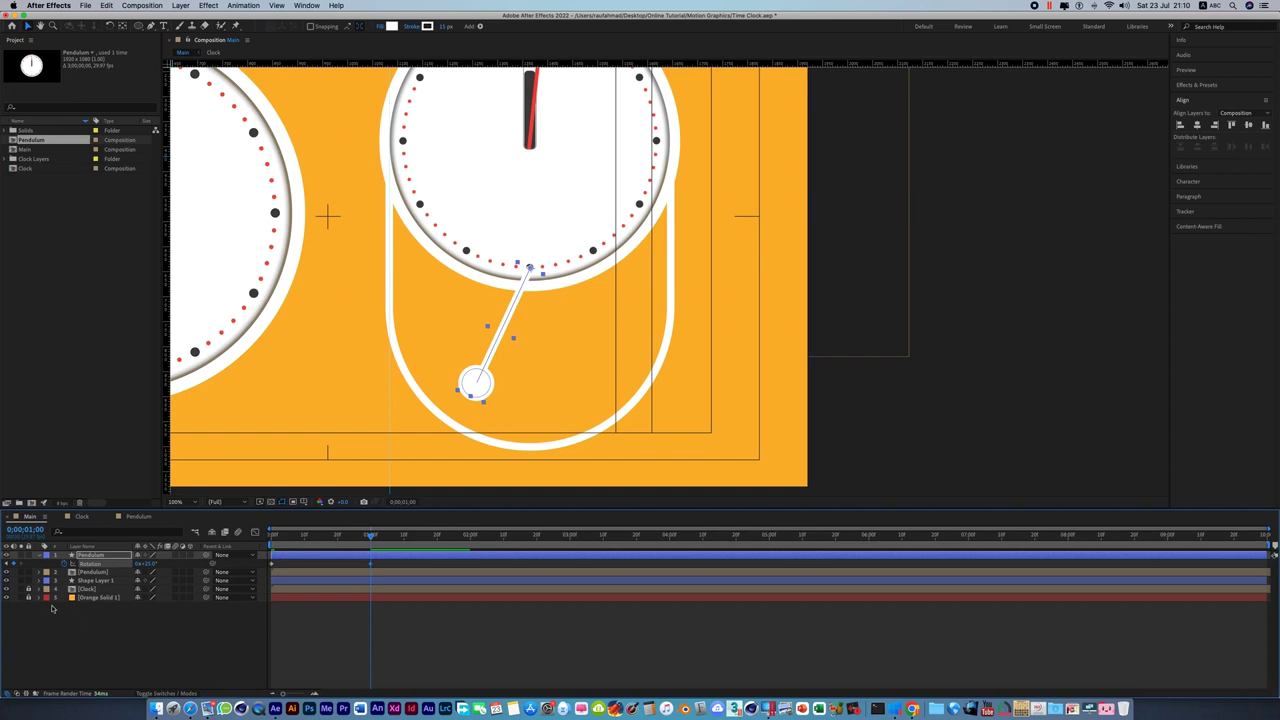
Add the expression loopOut("pingpong") to the Pendulum's Rotation, then rewind to 0;00;00;00.
{"action": "left_click", "coordinate": [66, 564], "text": "alt"}
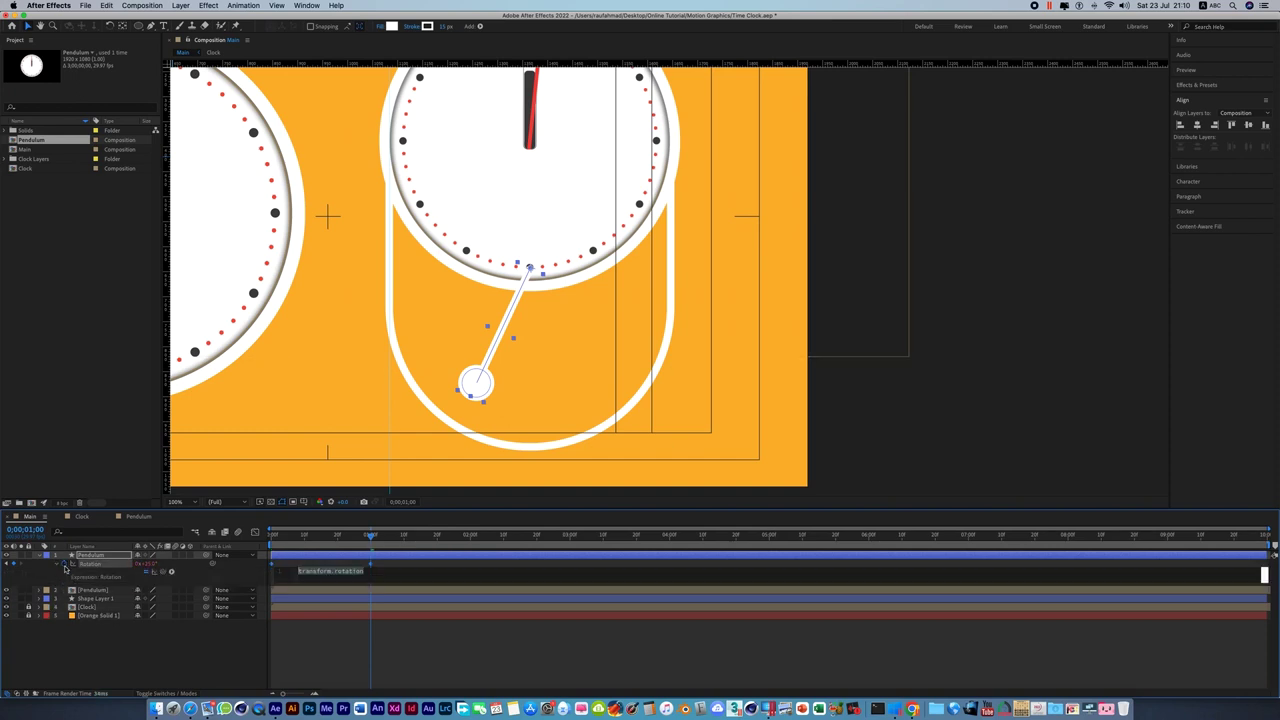
{"action": "type", "text": "loop"}
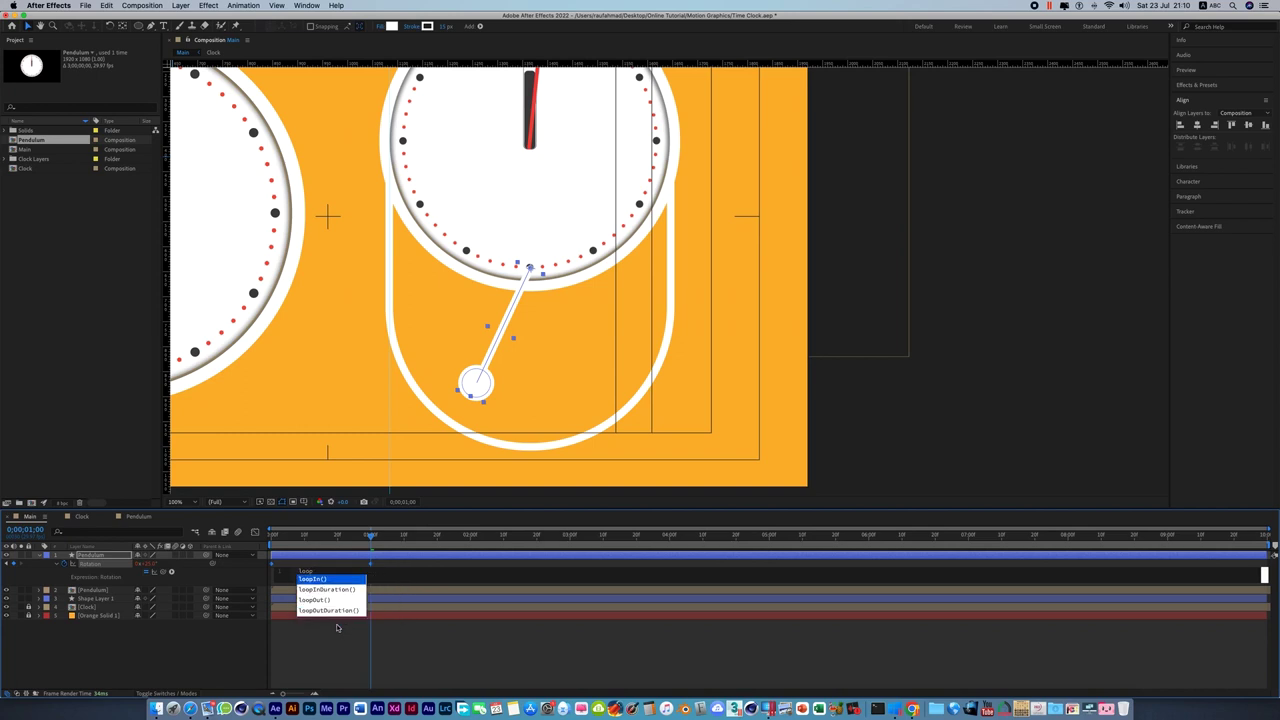
{"action": "type", "text": "Out"}
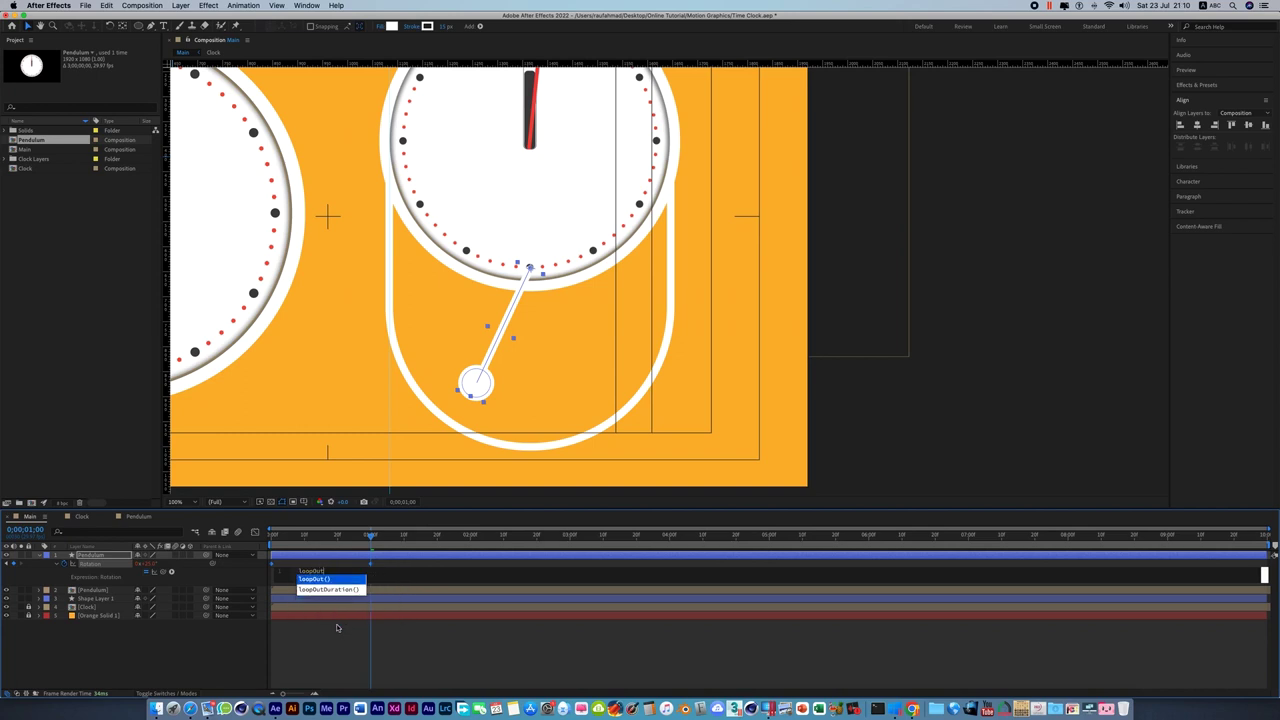
{"action": "key", "text": "Return"}
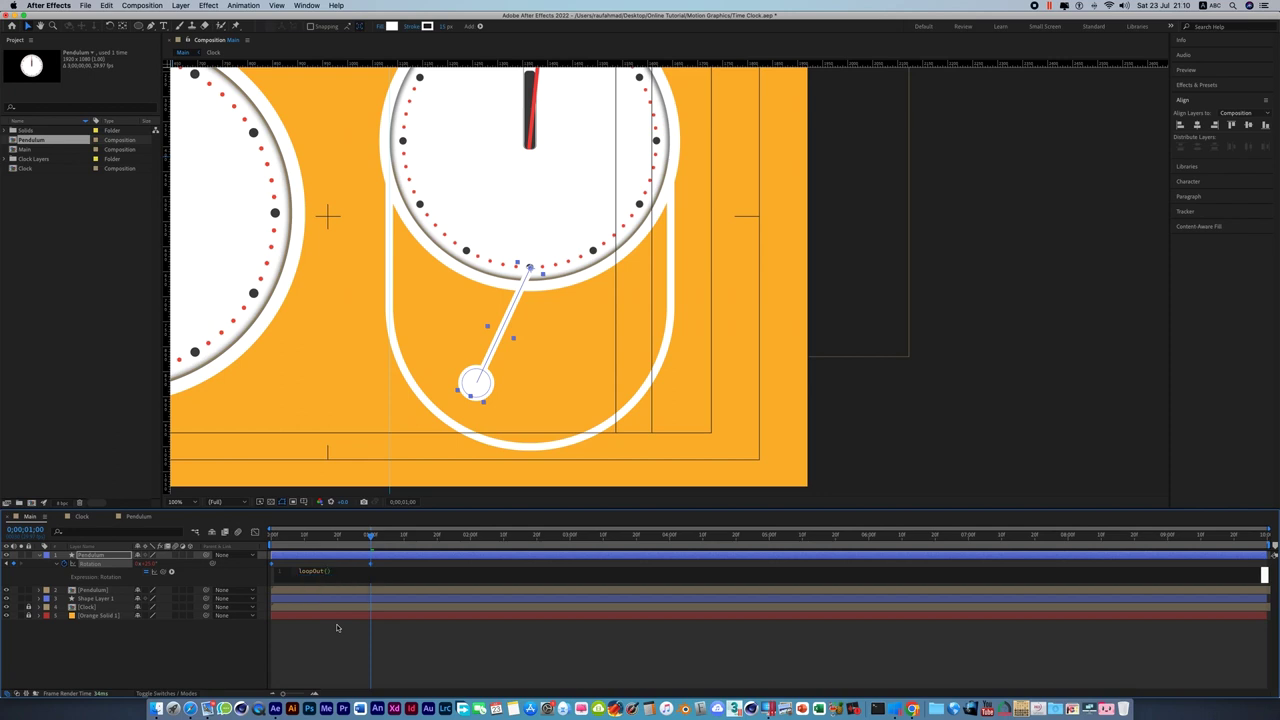
{"action": "type", "text": "\"p"}
{"action": "type", "text": "ingpong"}
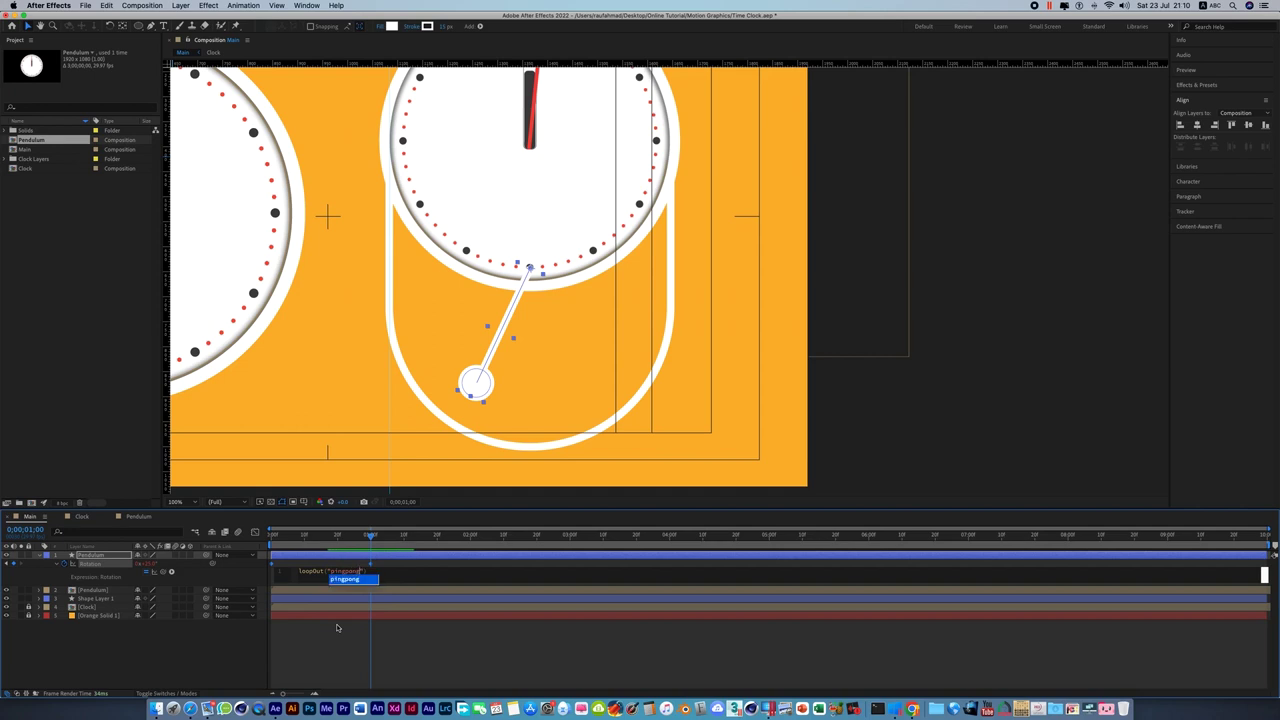
{"action": "left_click", "coordinate": [431, 635]}
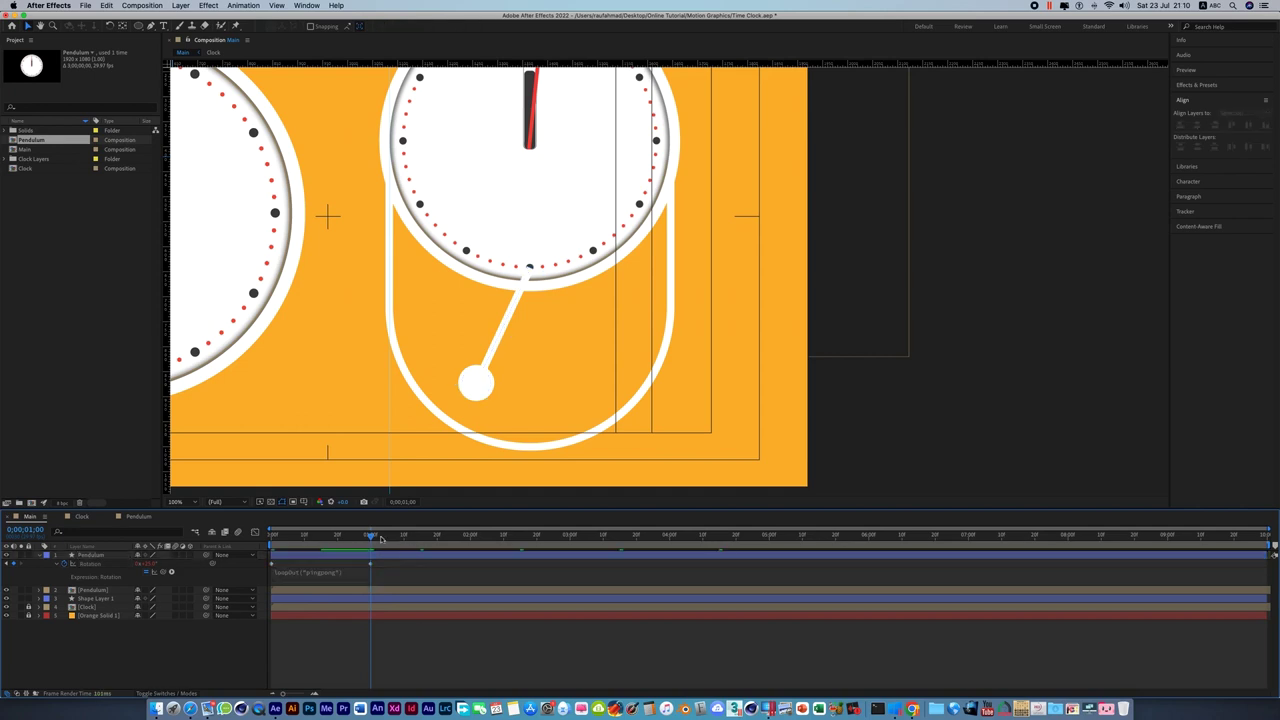
{"action": "left_click_drag", "start_coordinate": [371, 537], "coordinate": [272, 540]}
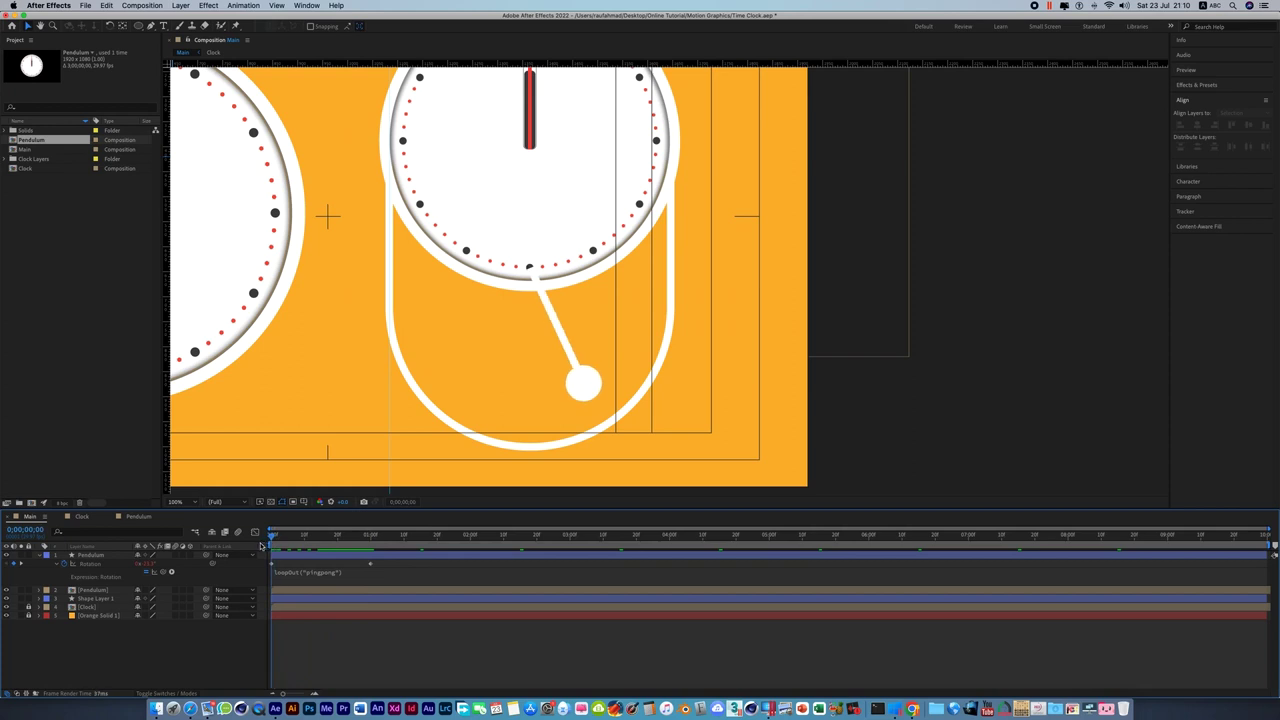
Play and stop a preview of the swinging pendulum.
{"action": "left_click", "coordinate": [462, 664]}
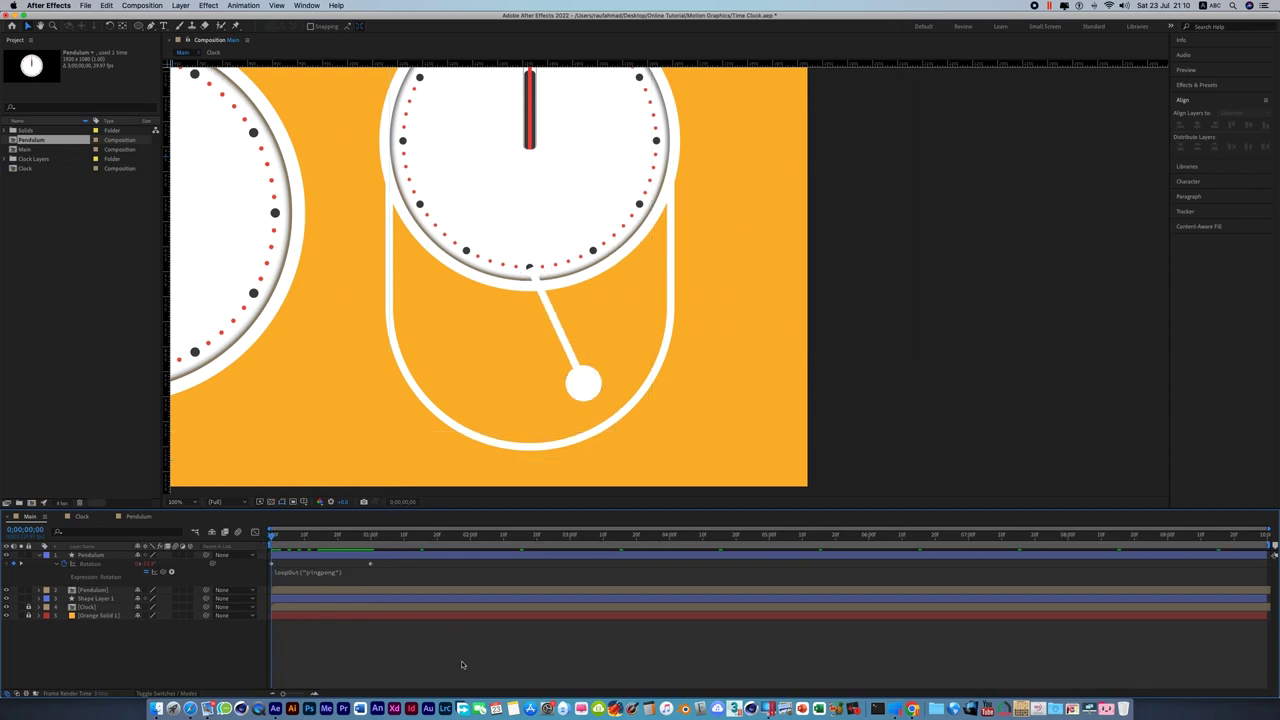
{"action": "key", "text": "space"}
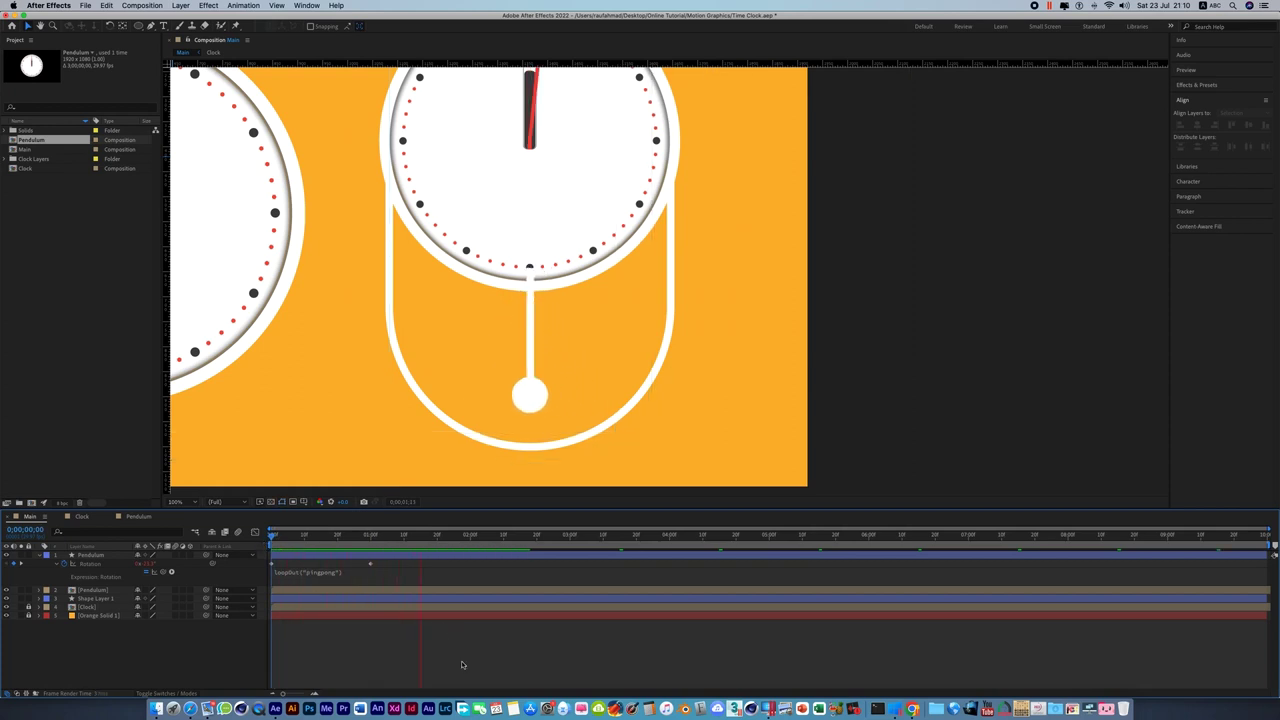
{"action": "left_click", "coordinate": [308, 557]}
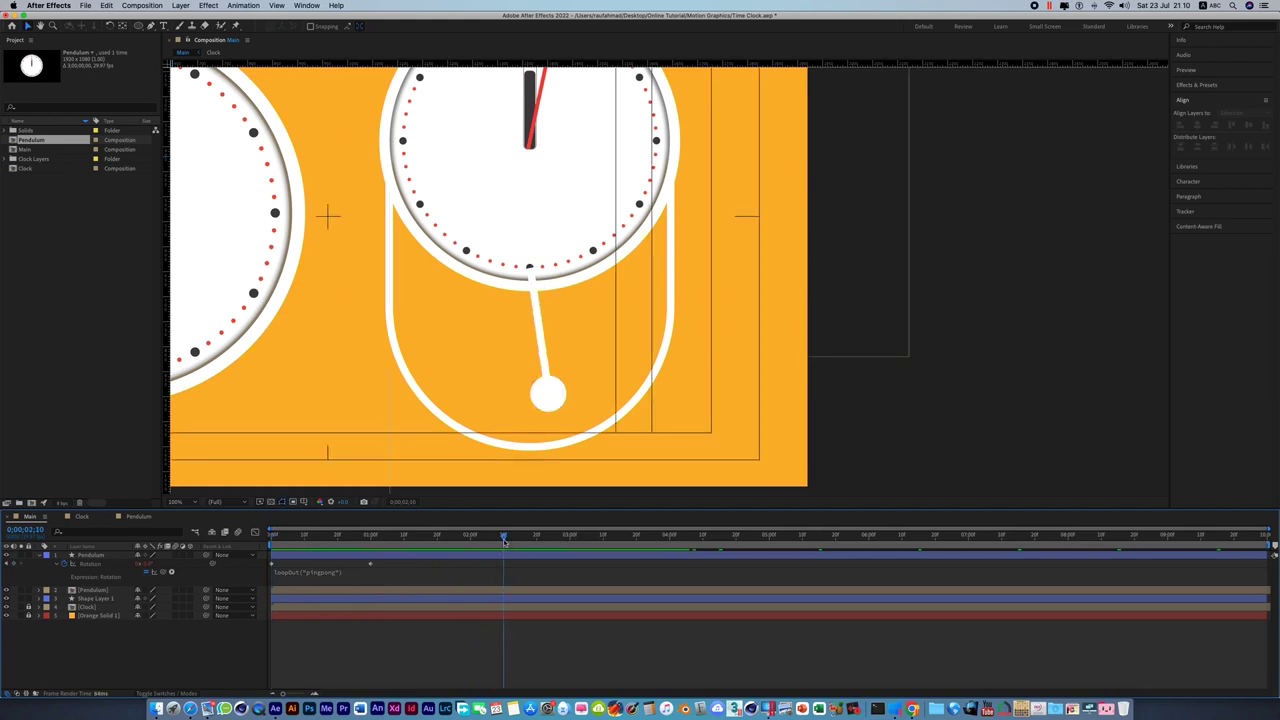
{"action": "key", "text": "space"}
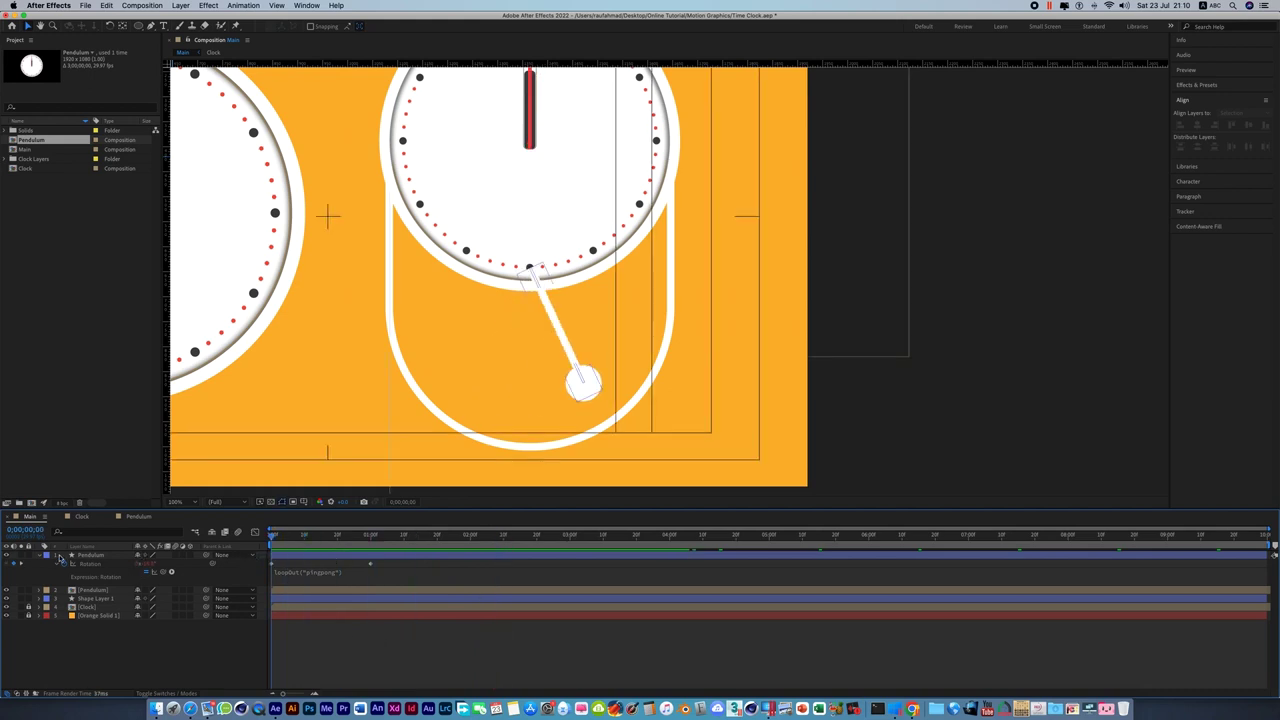
Move the Pendulum shape layer beneath the [Pendulum] layer in the stack.
{"action": "left_click", "coordinate": [39, 556]}
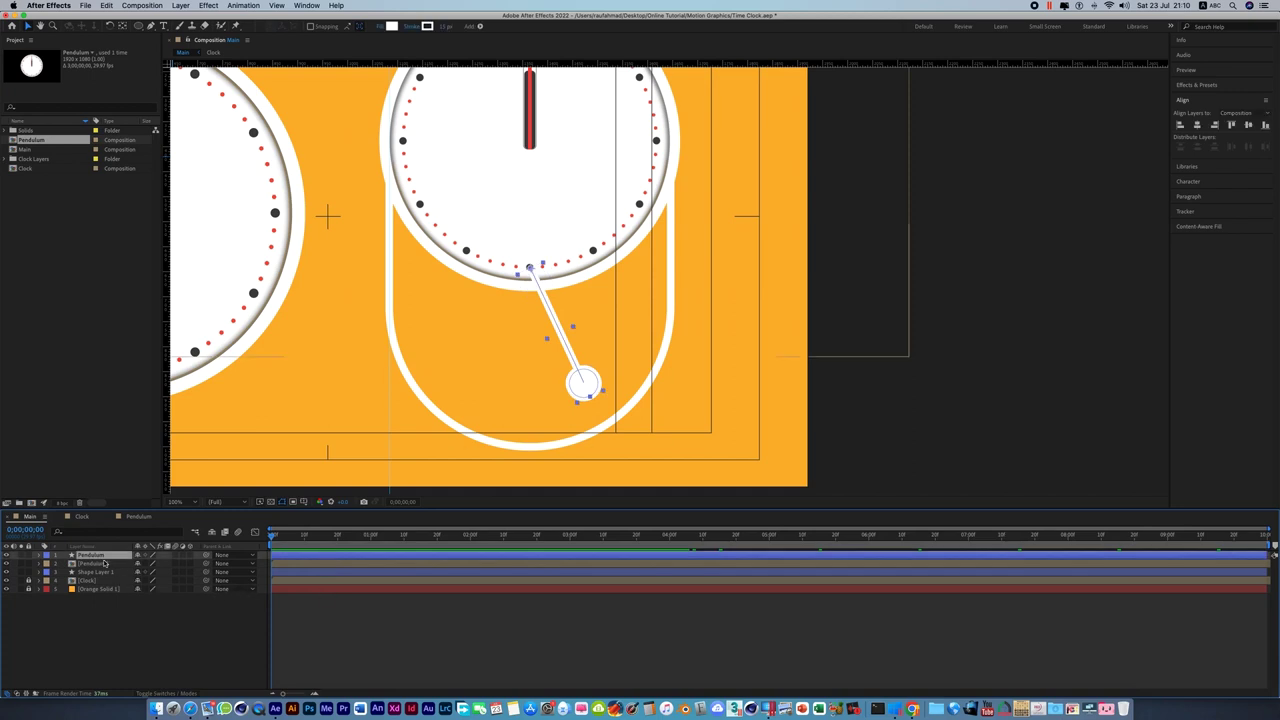
{"action": "left_click_drag", "start_coordinate": [101, 563], "coordinate": [101, 571]}
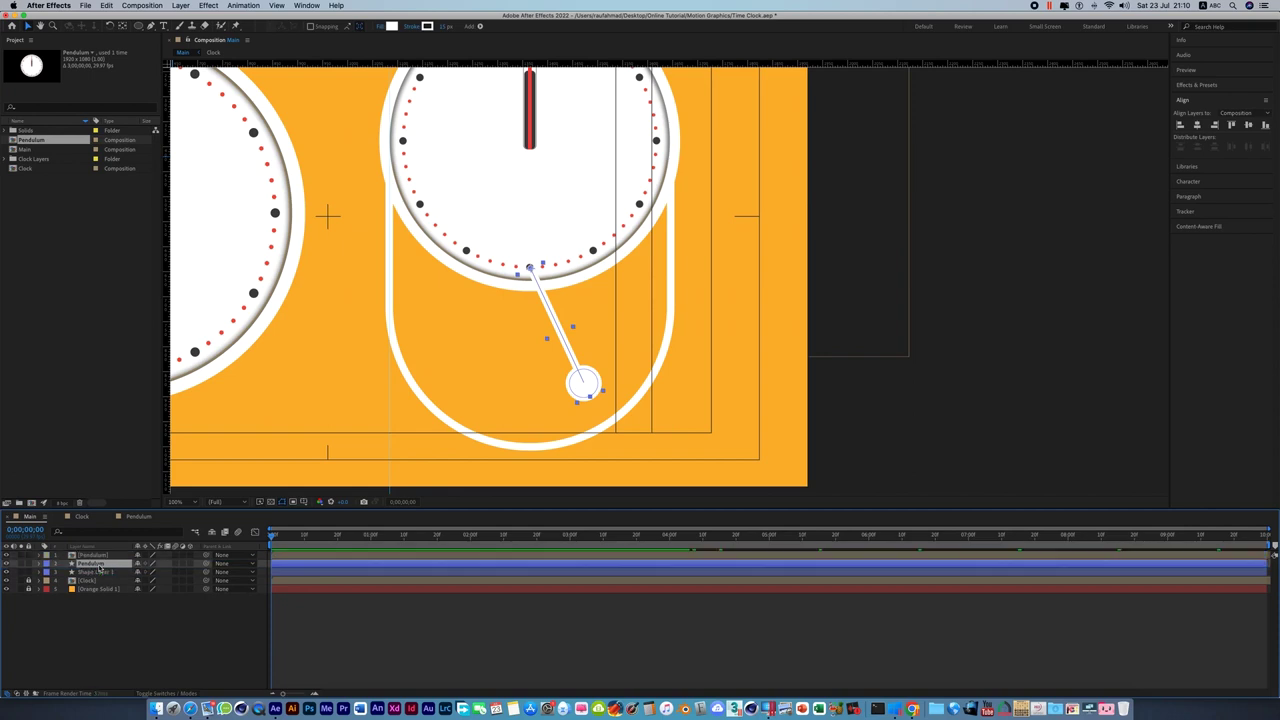
{"action": "left_click", "coordinate": [343, 632]}
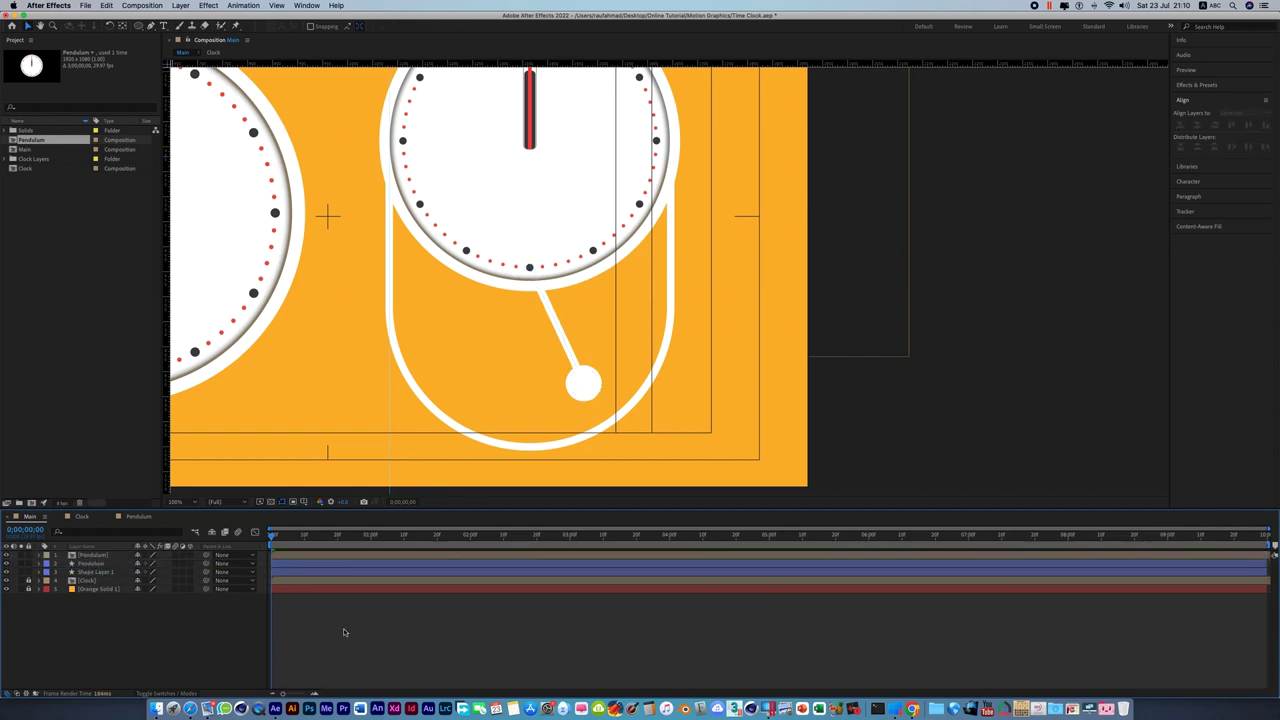
Reveal and select the Pendulum layer's Rotation keyframes for their keyframe options.
{"action": "left_click", "coordinate": [96, 571]}
{"action": "left_click", "coordinate": [93, 563]}
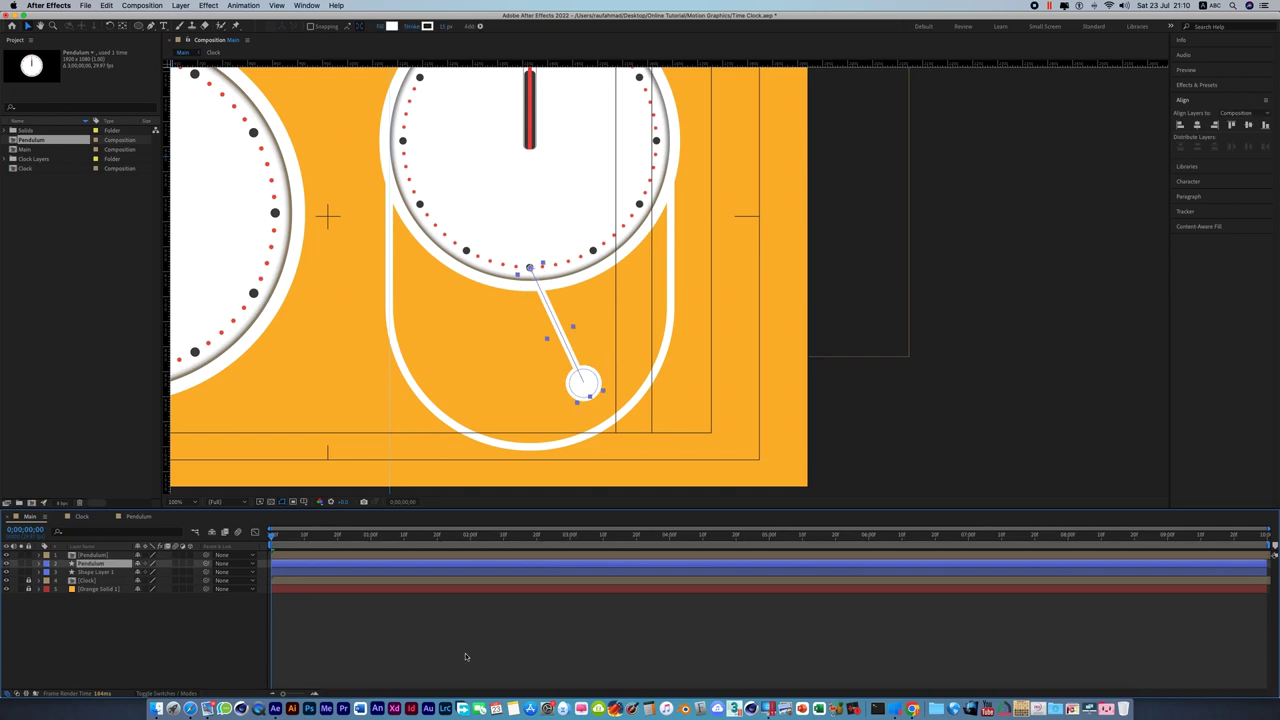
{"action": "key", "text": "r"}
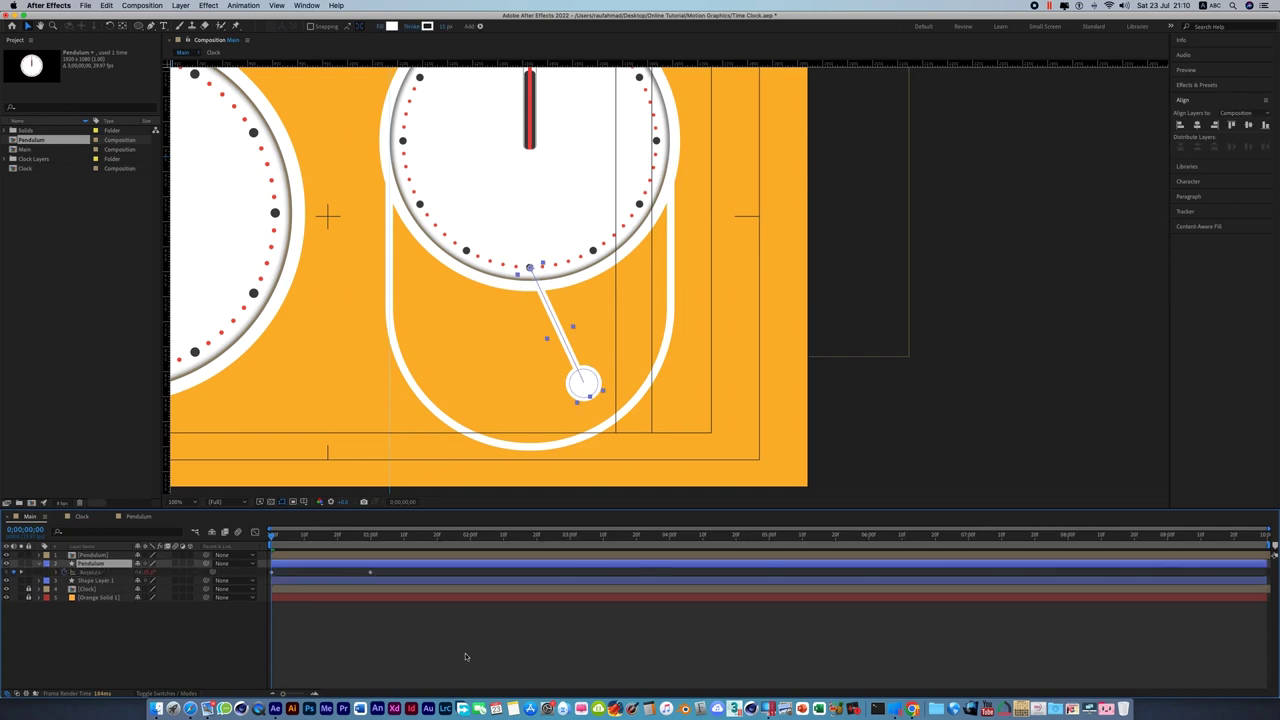
{"action": "left_click", "coordinate": [289, 575]}
{"action": "left_click", "coordinate": [284, 576]}
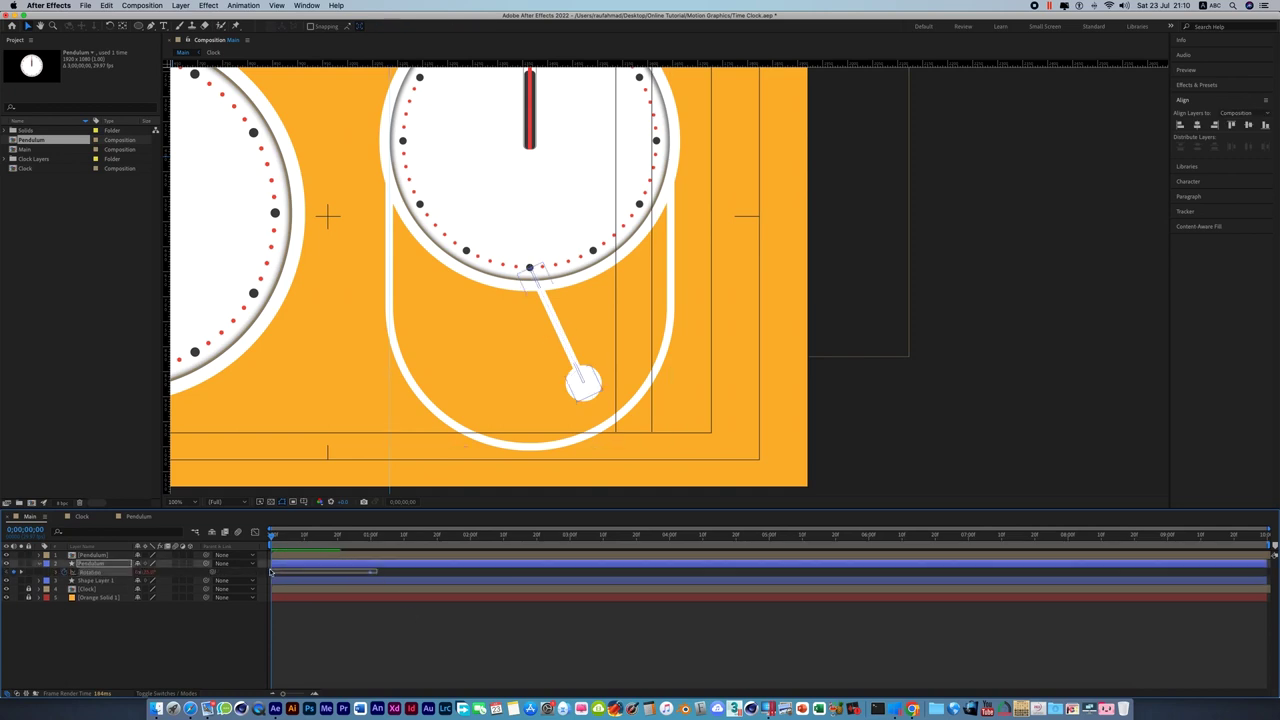
{"action": "right_click", "coordinate": [272, 576]}
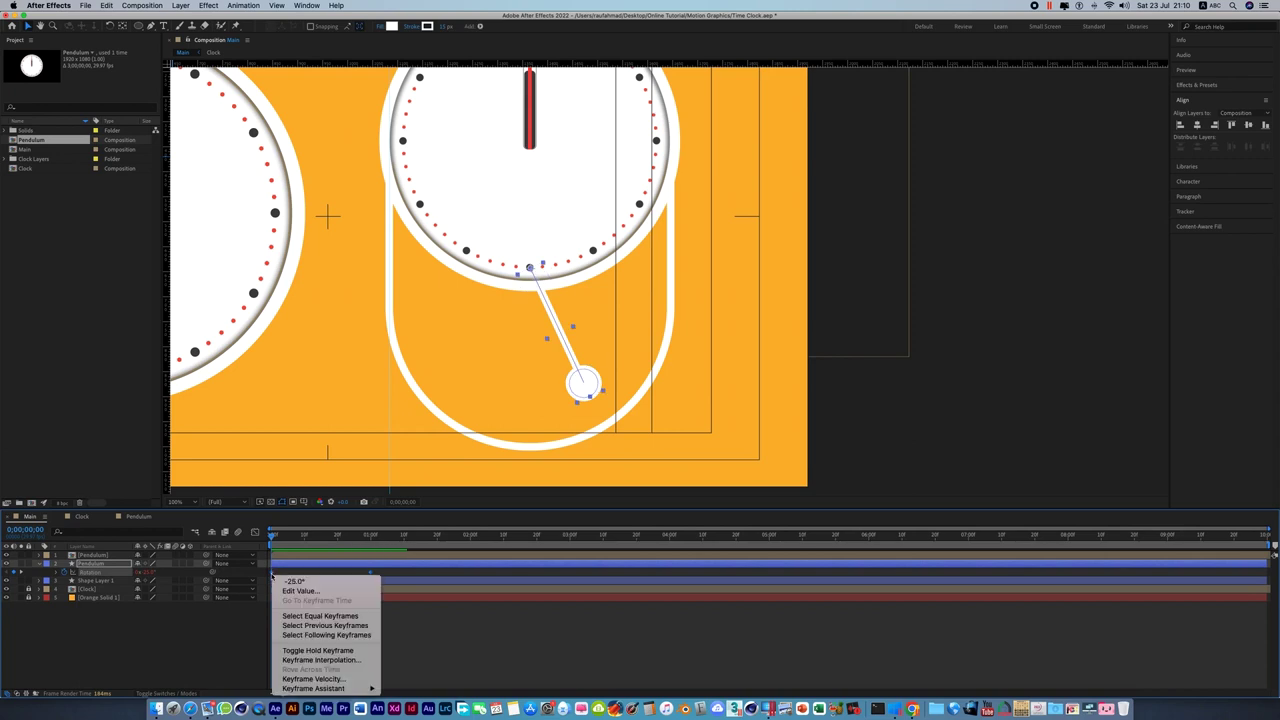
Apply Easy Ease to the Rotation keyframes and show their speed graph.
{"action": "mouse_move", "coordinate": [327, 690]}
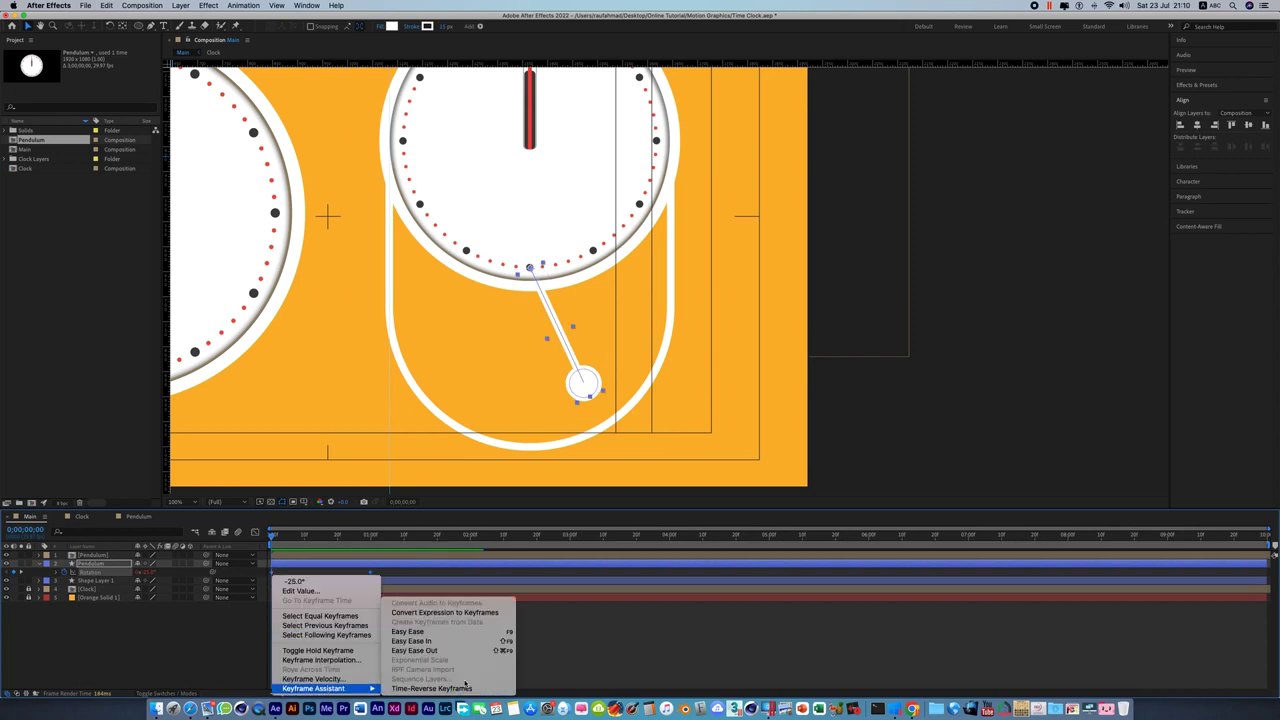
{"action": "left_click", "coordinate": [446, 633]}
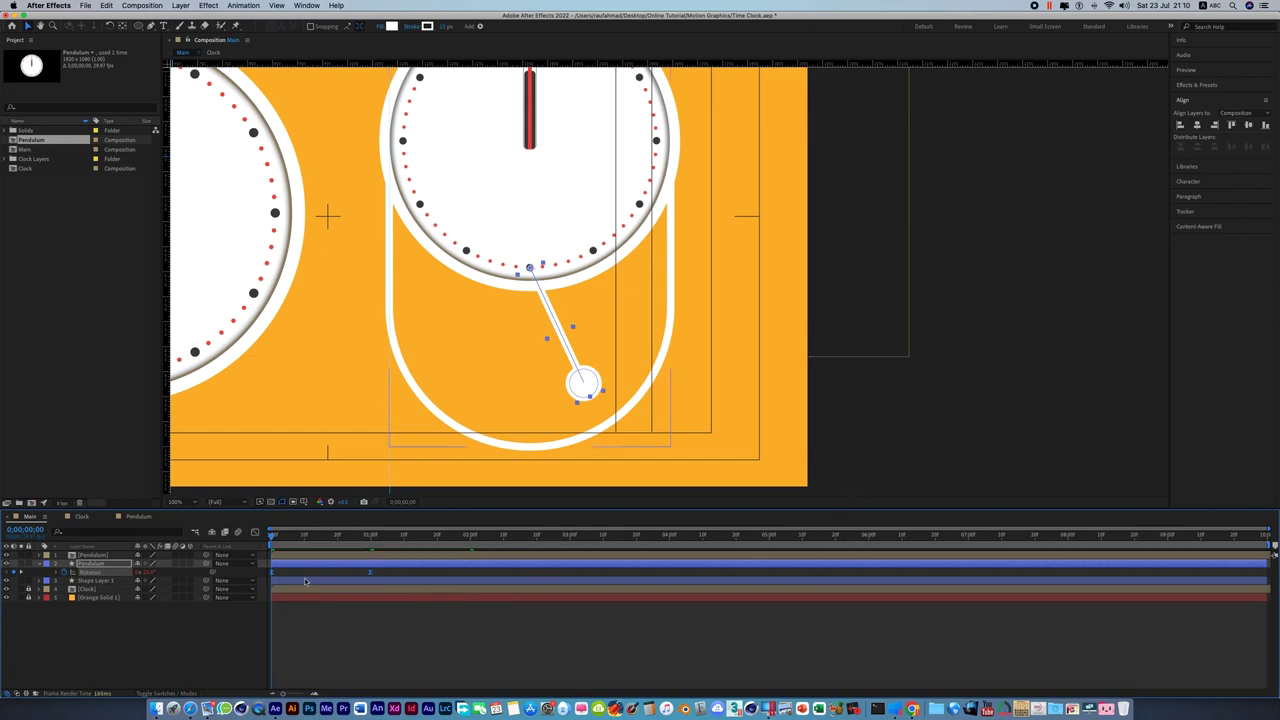
{"action": "left_click", "coordinate": [255, 532]}
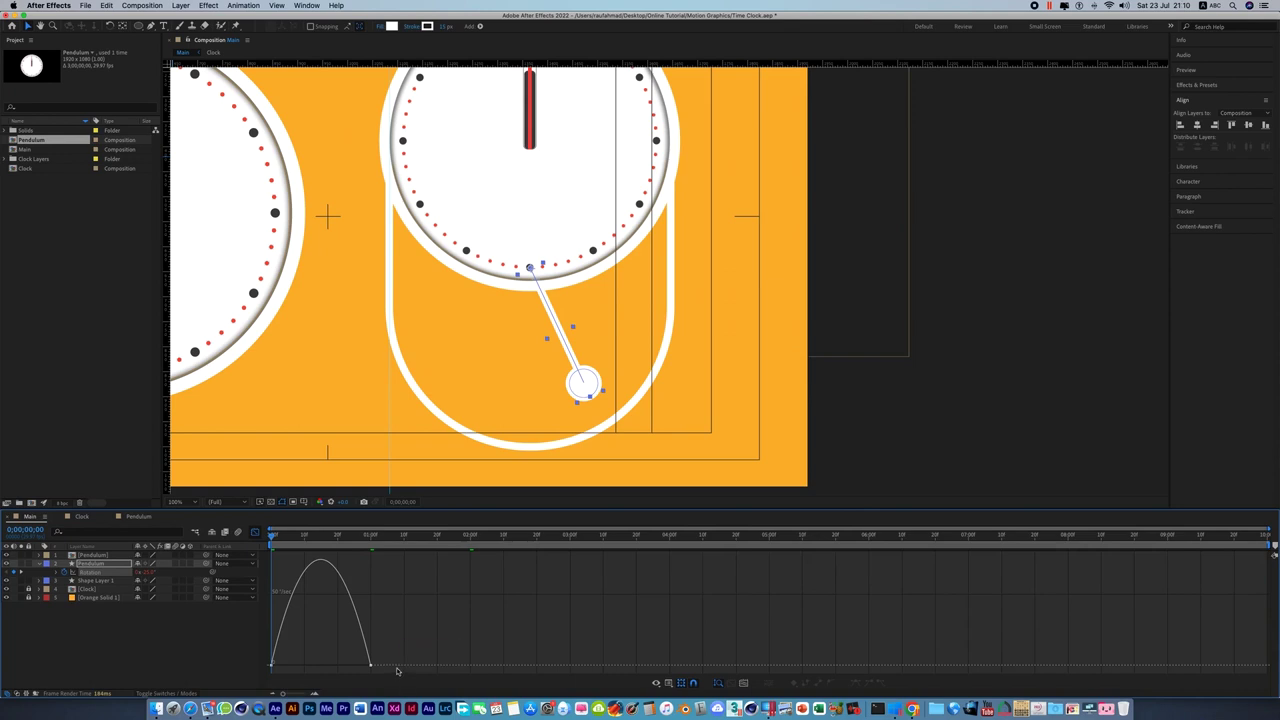
{"action": "left_click_drag", "start_coordinate": [396, 670], "coordinate": [266, 652]}
{"action": "left_click", "coordinate": [290, 670]}
Set the first Rotation keyframe's outgoing influence to 50%.
{"action": "mouse_move", "coordinate": [273, 667]}
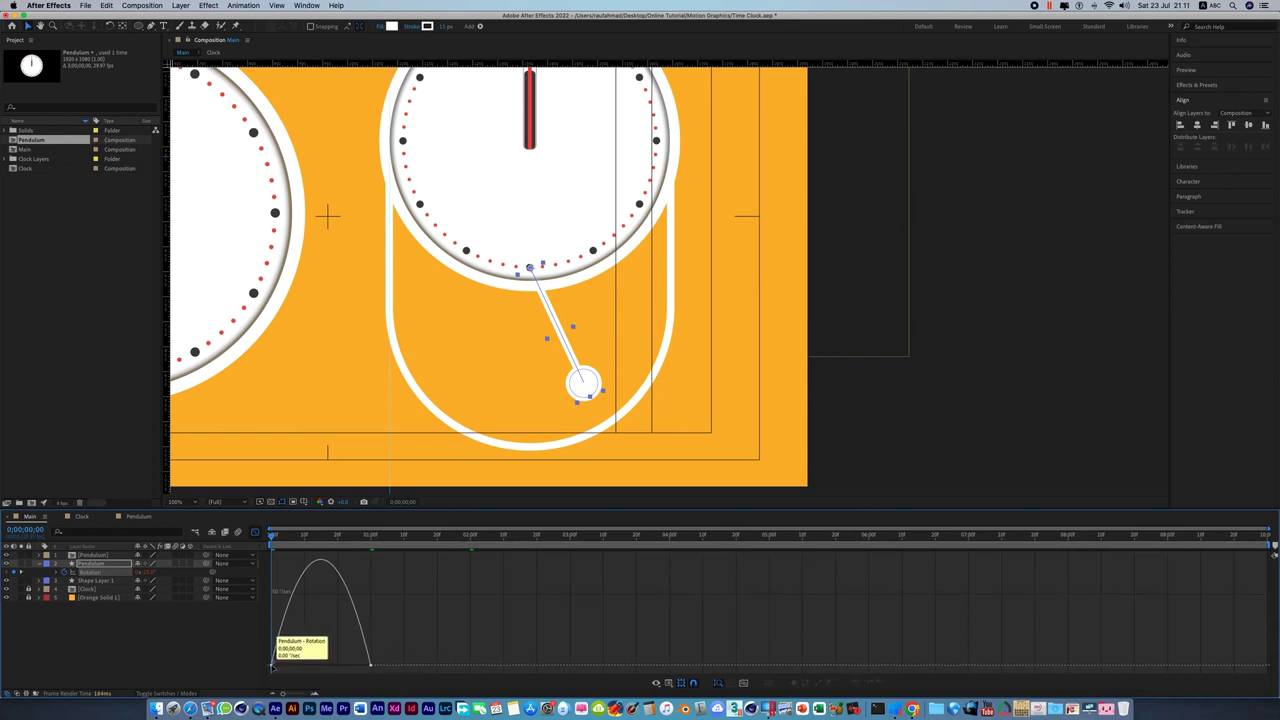
{"action": "double_click", "coordinate": [272, 666]}
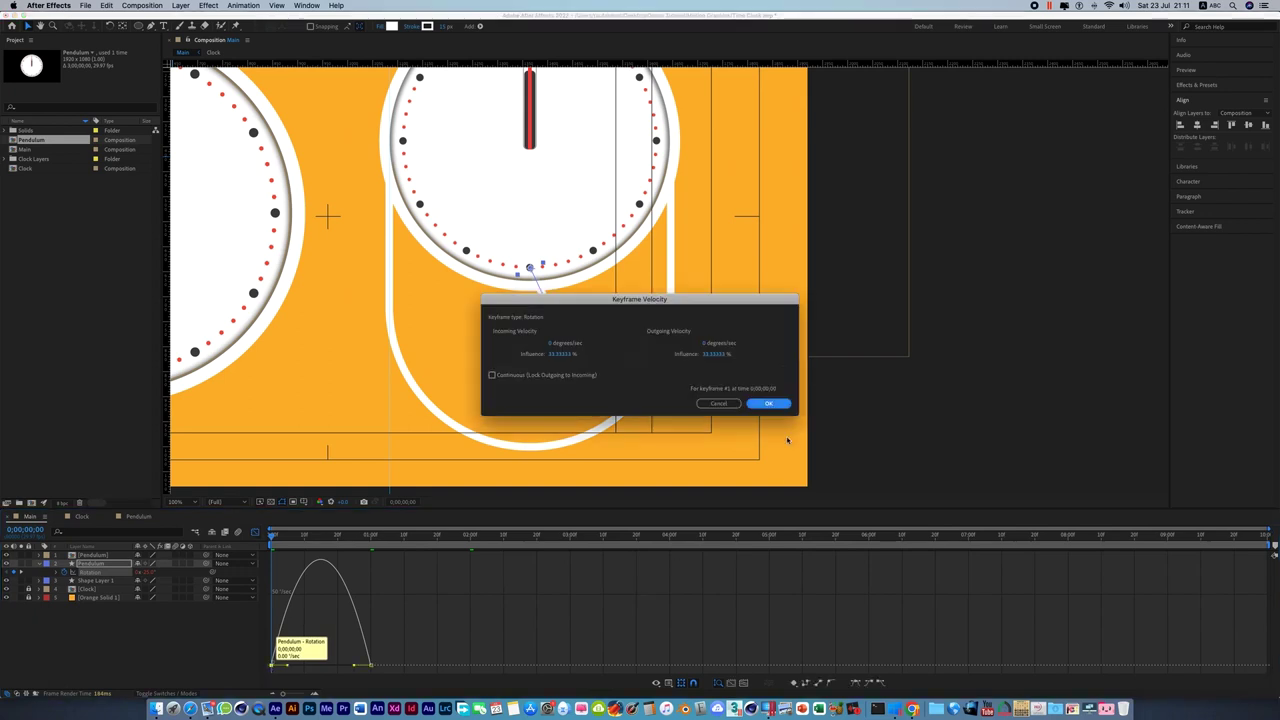
{"action": "left_click_drag", "start_coordinate": [704, 301], "coordinate": [637, 562]}
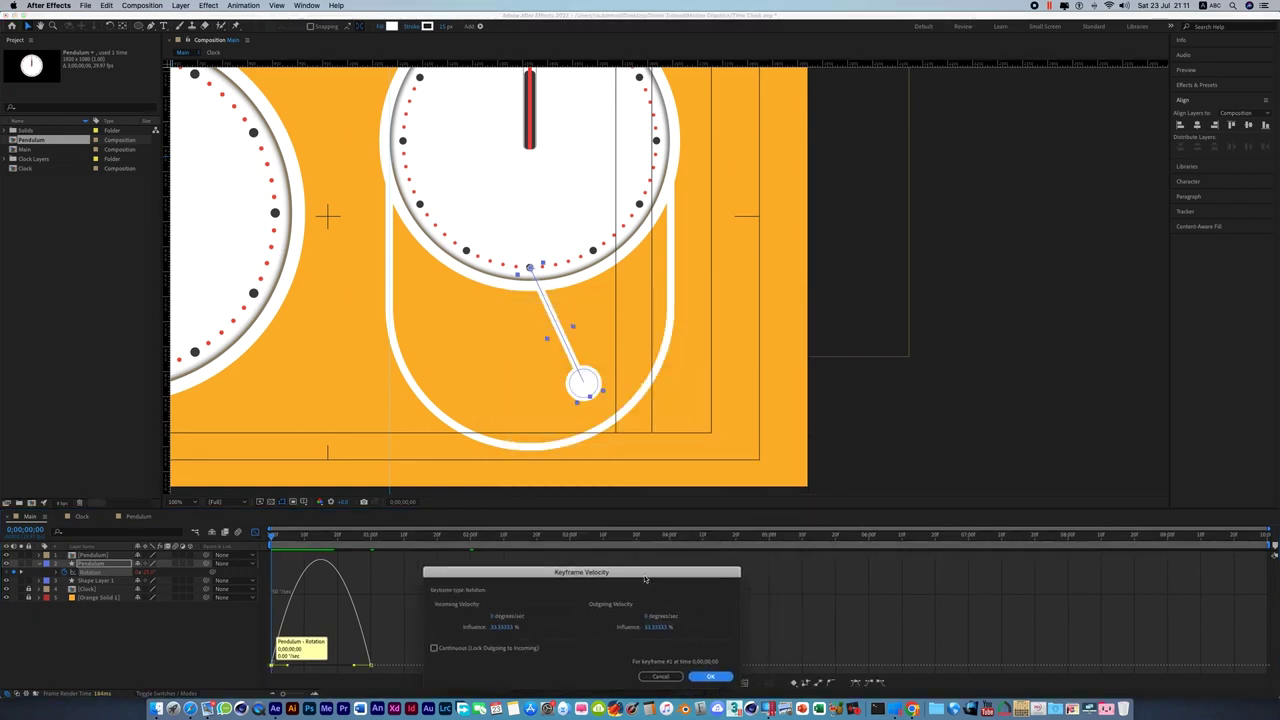
{"action": "left_click", "coordinate": [650, 615]}
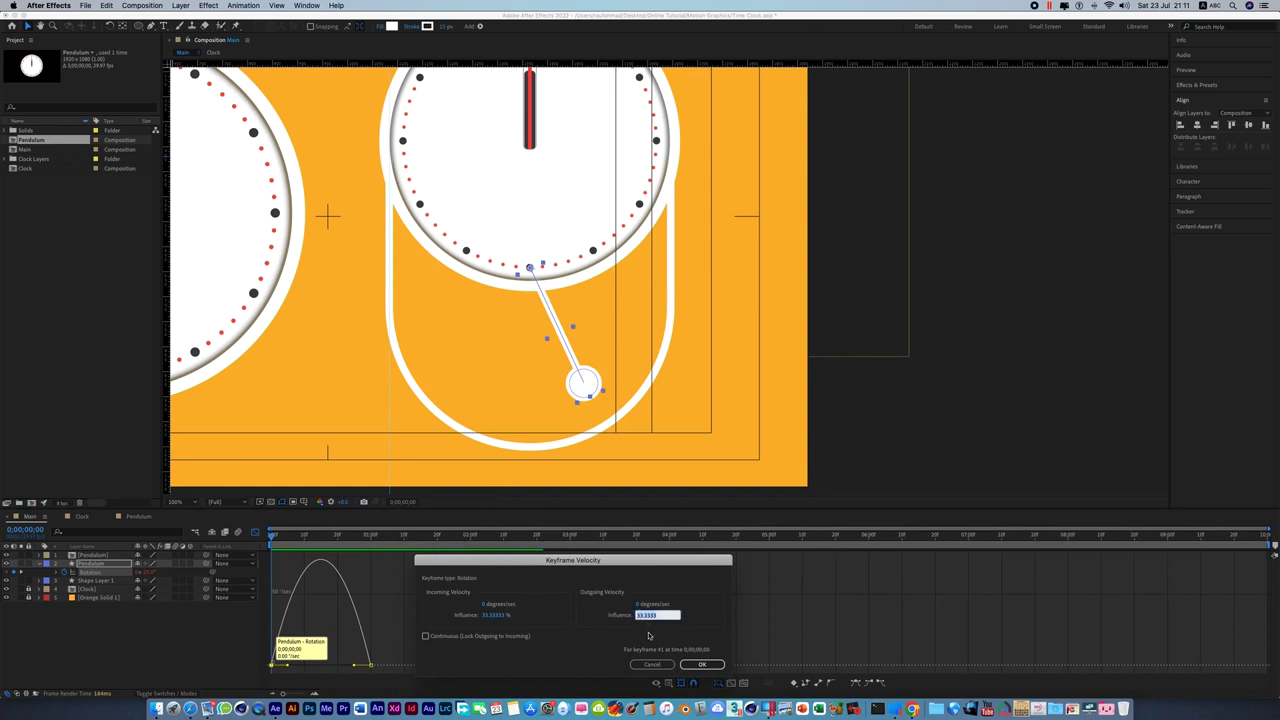
{"action": "type", "text": "50"}
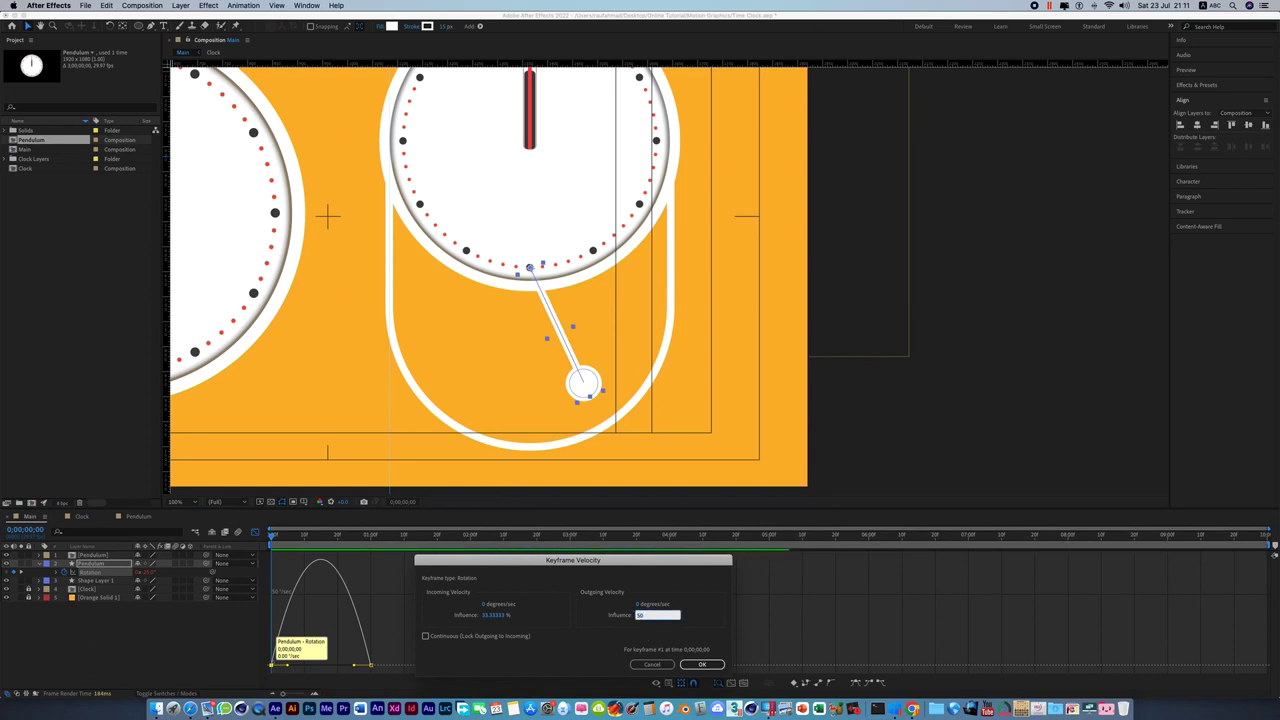
{"action": "left_click", "coordinate": [709, 665]}
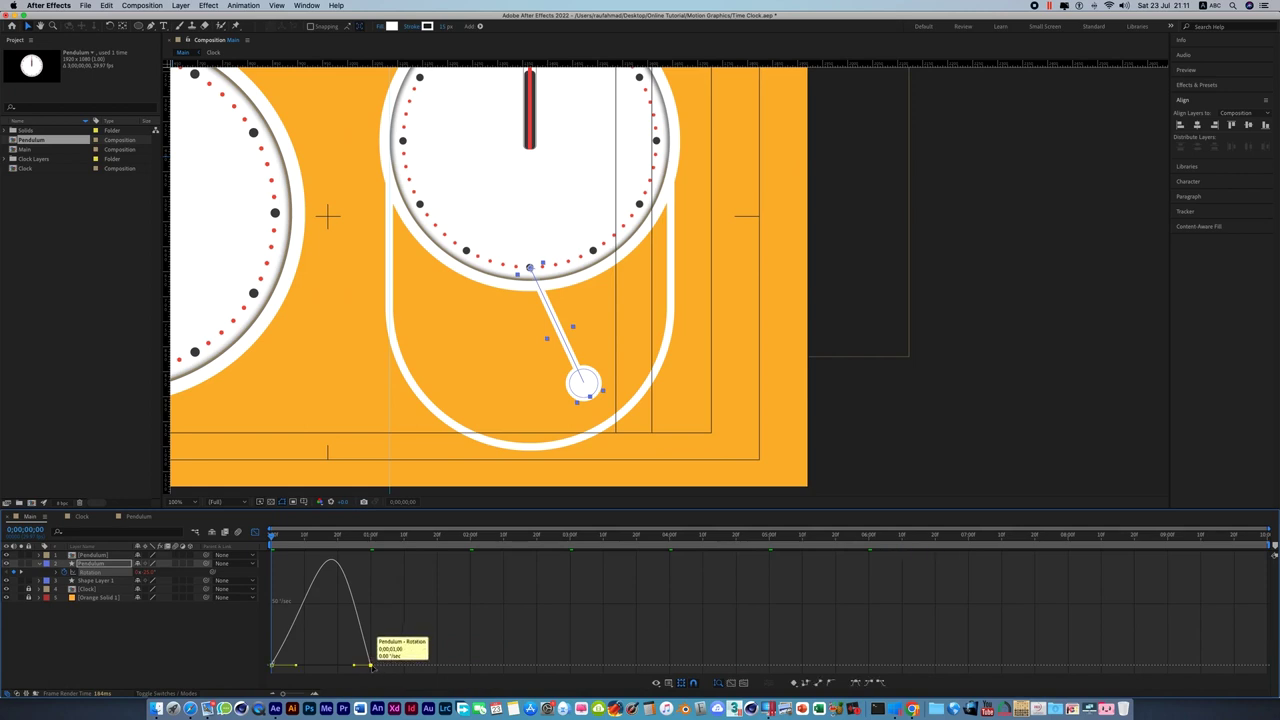
Set the second Rotation keyframe's incoming influence to 50 and deselect the keyframes.
{"action": "double_click", "coordinate": [371, 666]}
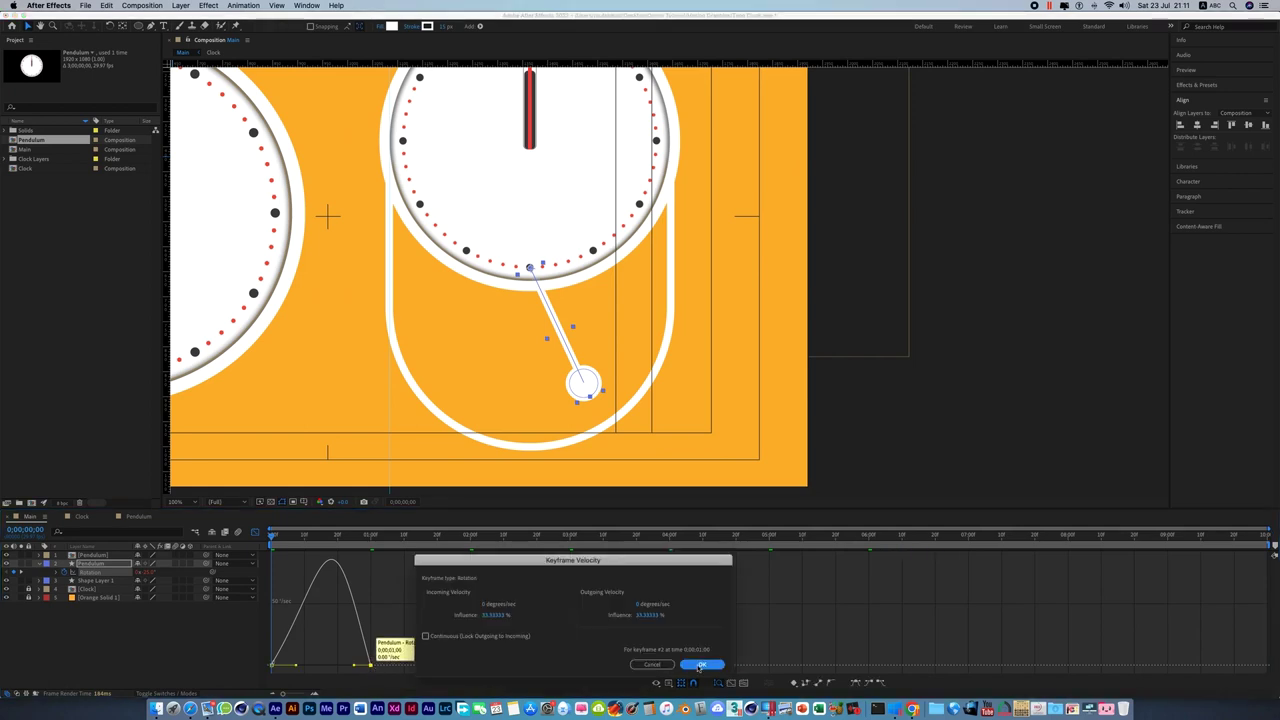
{"action": "left_click", "coordinate": [492, 615]}
{"action": "type", "text": "66"}
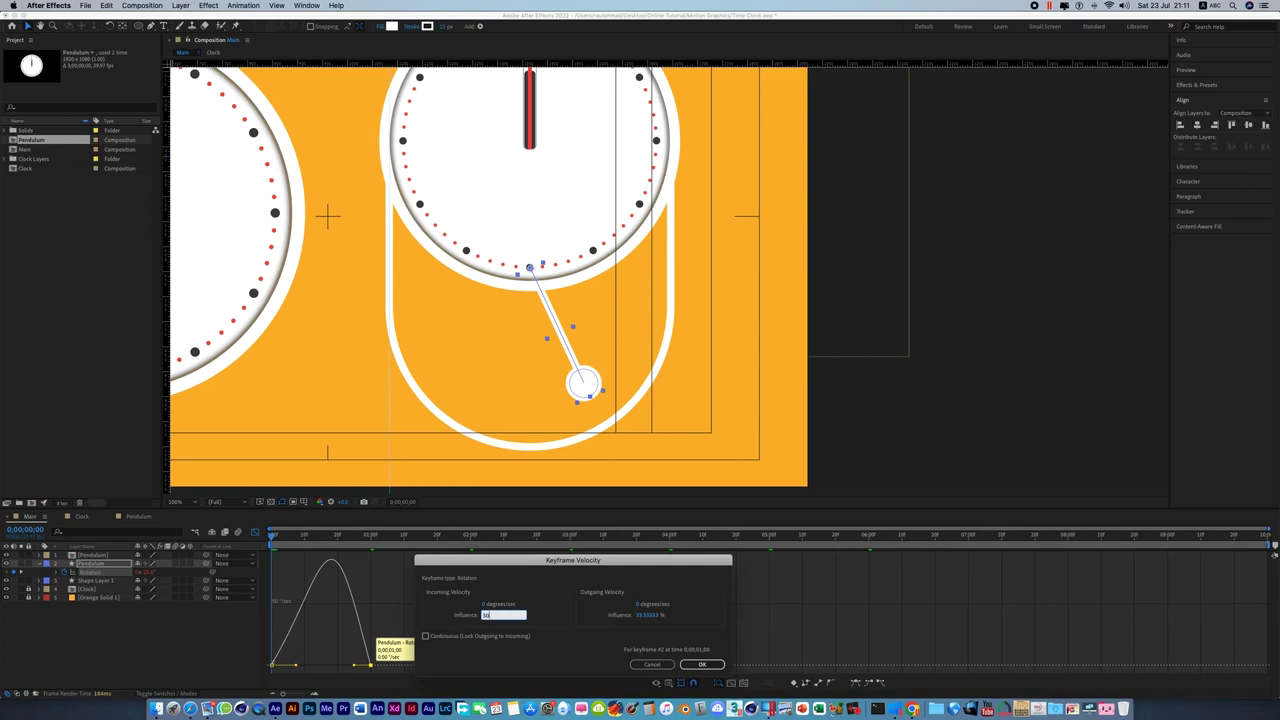
{"action": "key", "text": "Return"}
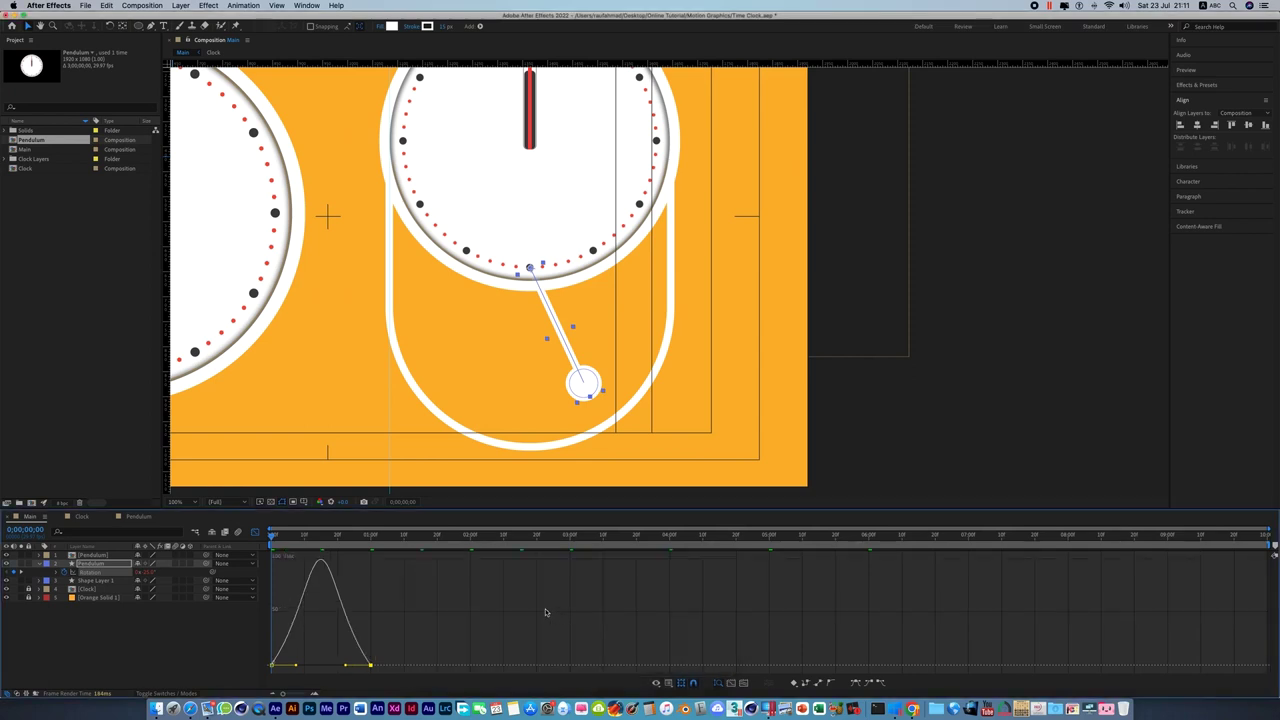
{"action": "left_click", "coordinate": [457, 612]}
Stop the preview, leave the Graph Editor and fit the Main comp in the viewer.
{"action": "left_click", "coordinate": [920, 423]}
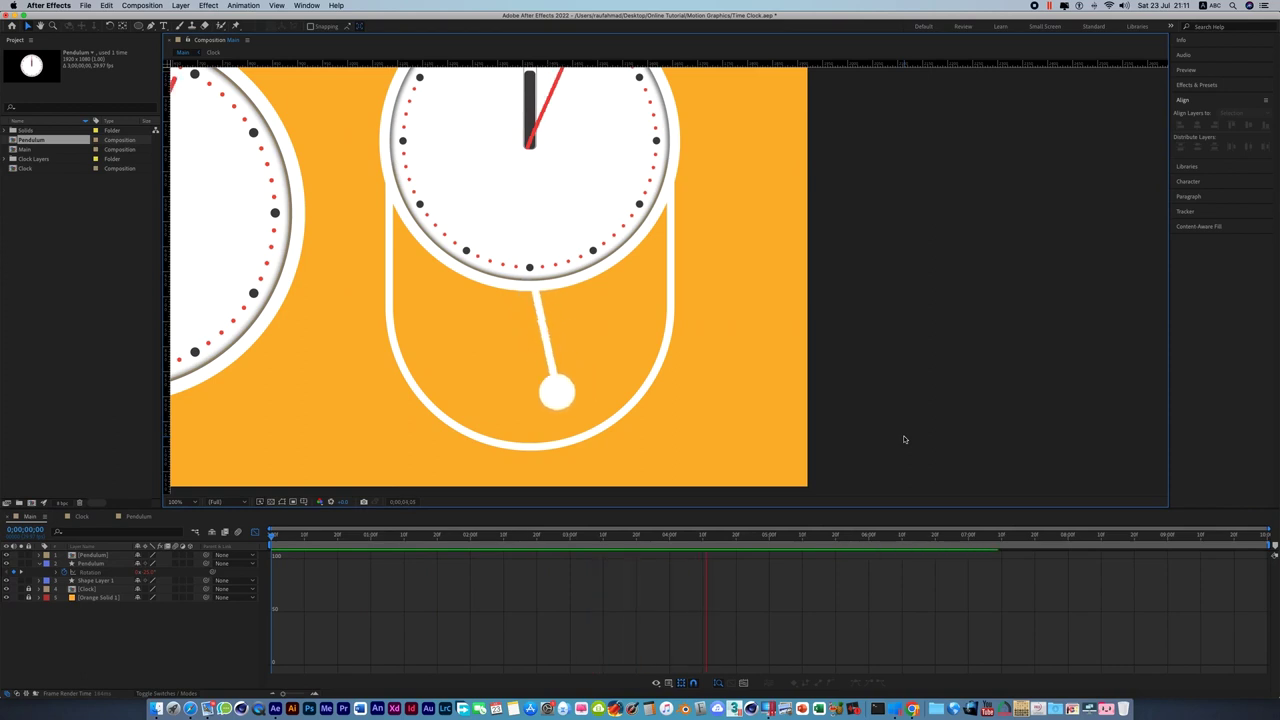
{"action": "key", "text": "space"}
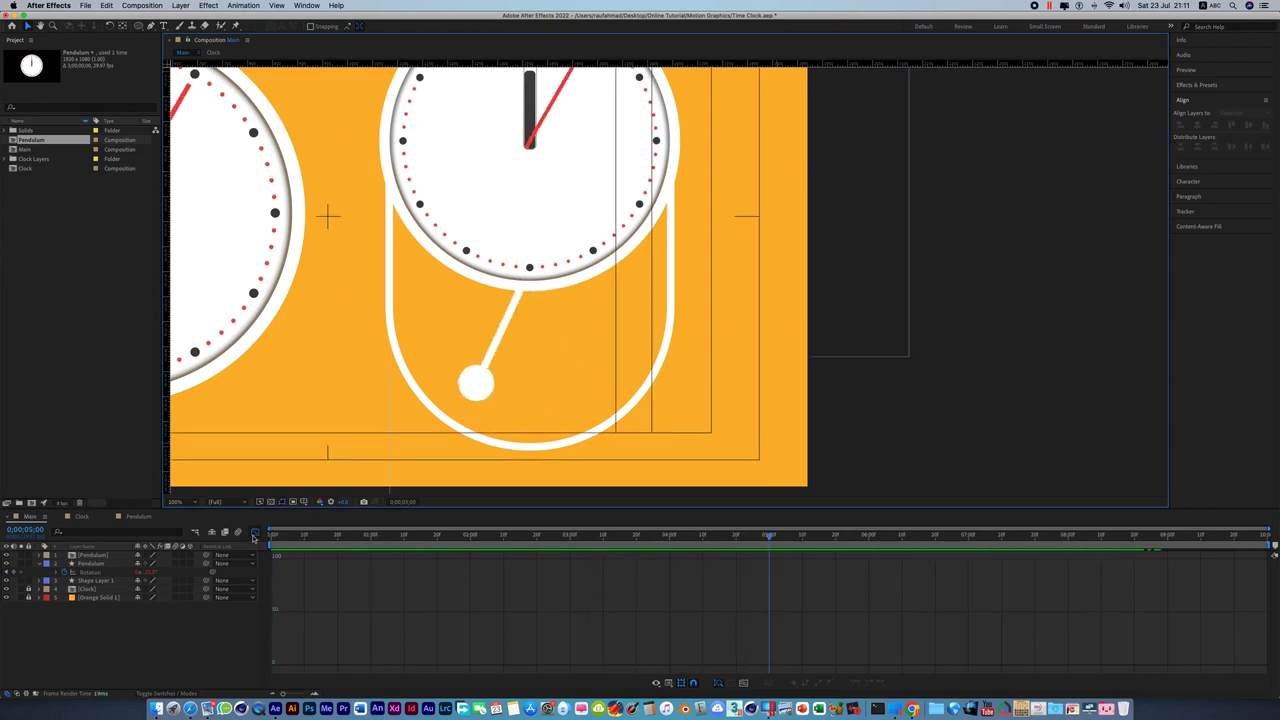
{"action": "left_click", "coordinate": [254, 533]}
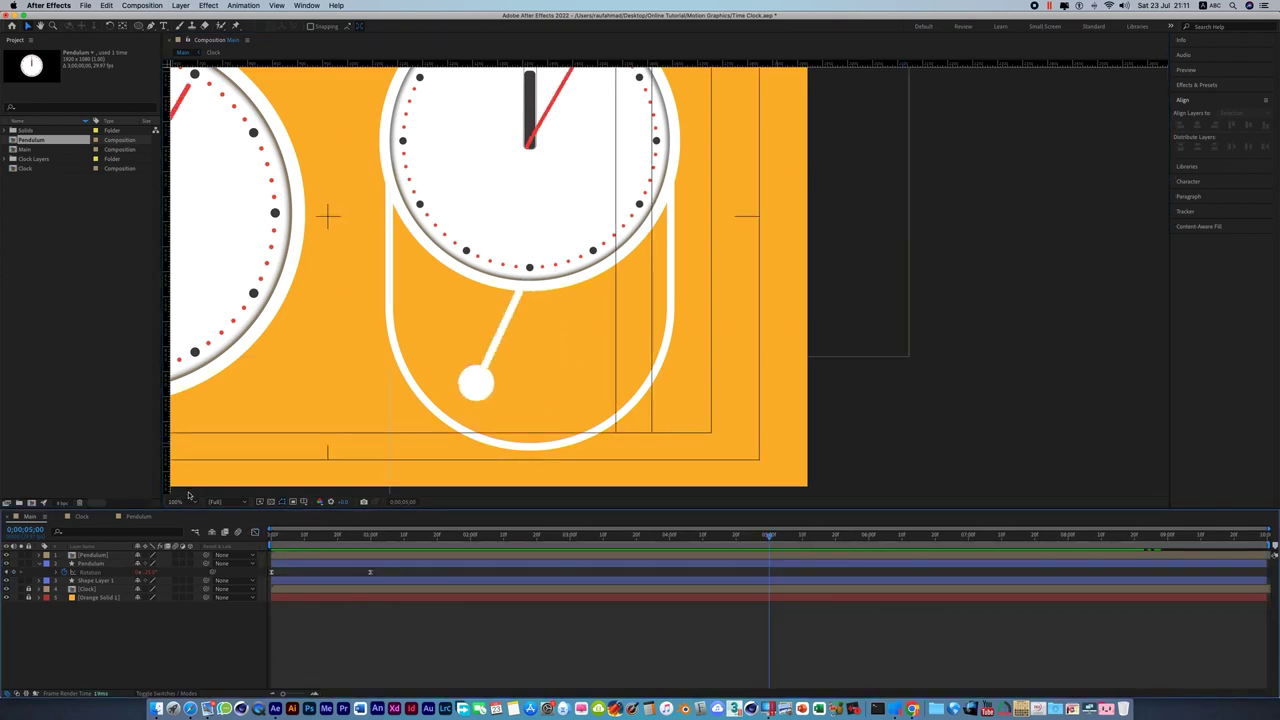
{"action": "left_click", "coordinate": [186, 501]}
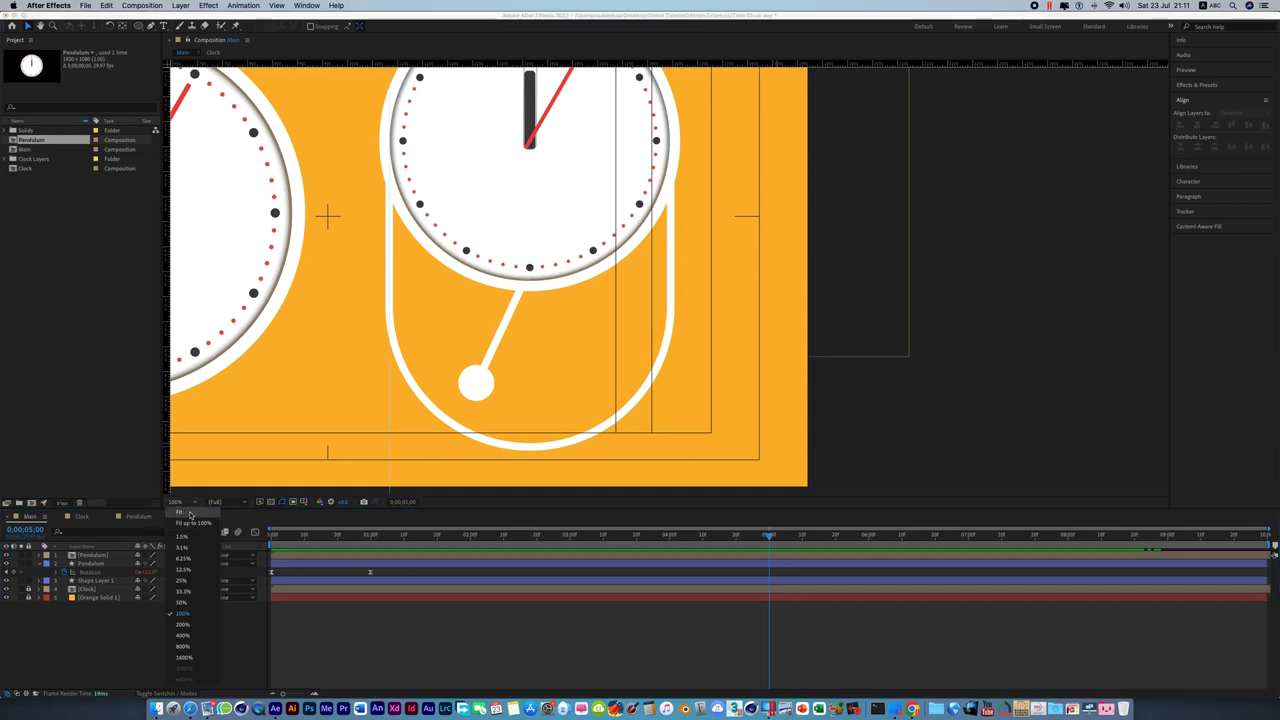
{"action": "left_click", "coordinate": [192, 521]}
Lock the Orange Solid background layer, with Title/Action Safe guides shown.
{"action": "left_click", "coordinate": [306, 502]}
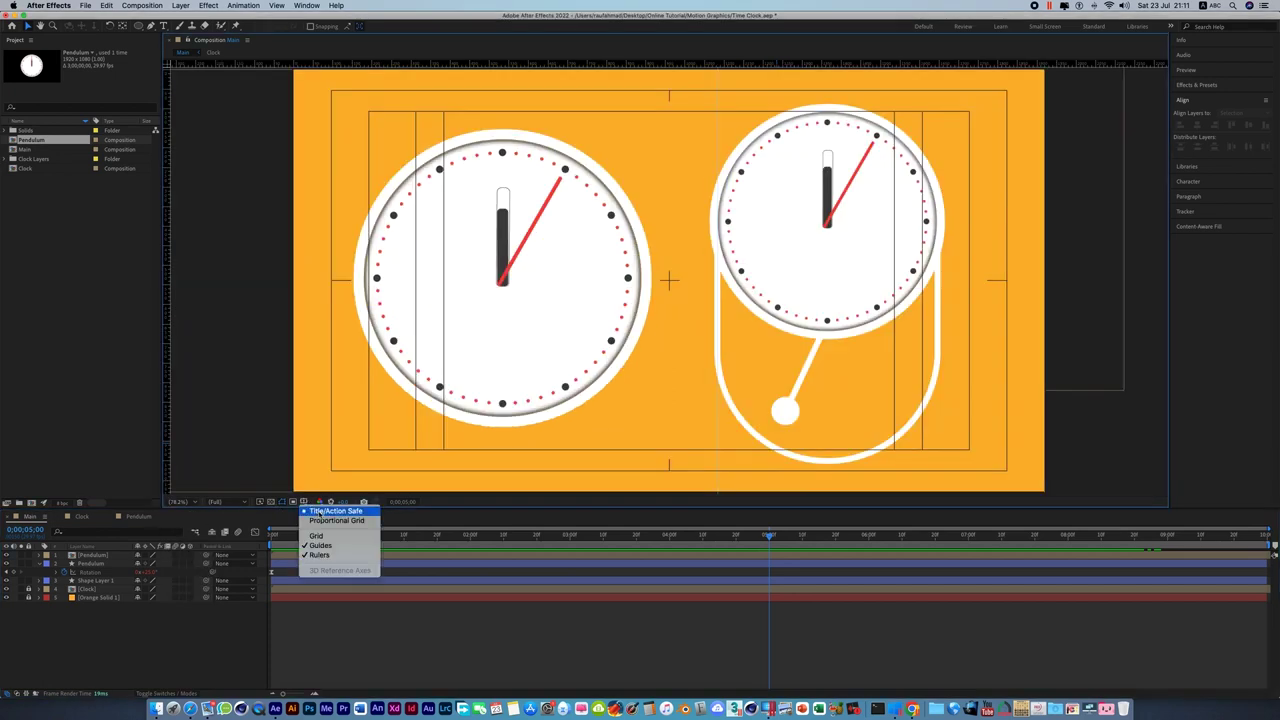
{"action": "left_click", "coordinate": [314, 512]}
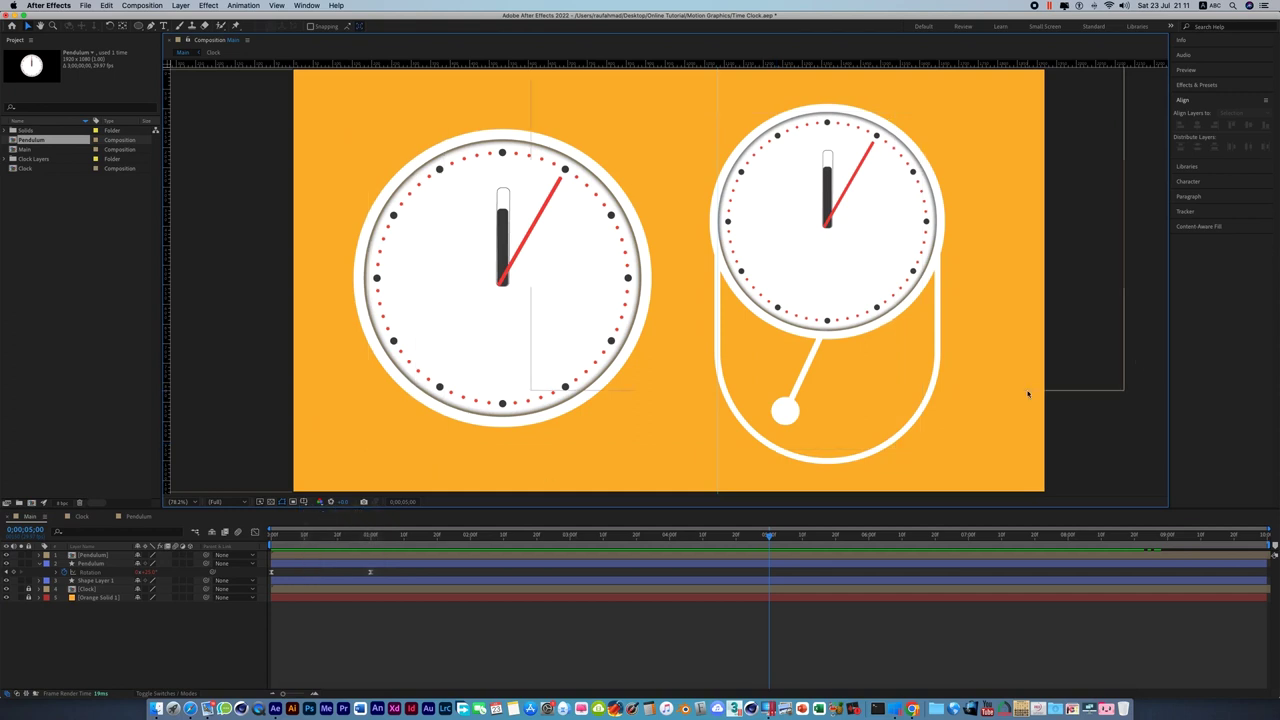
{"action": "scroll", "coordinate": [485, 283], "scroll_direction": "down", "scroll_amount": 2}
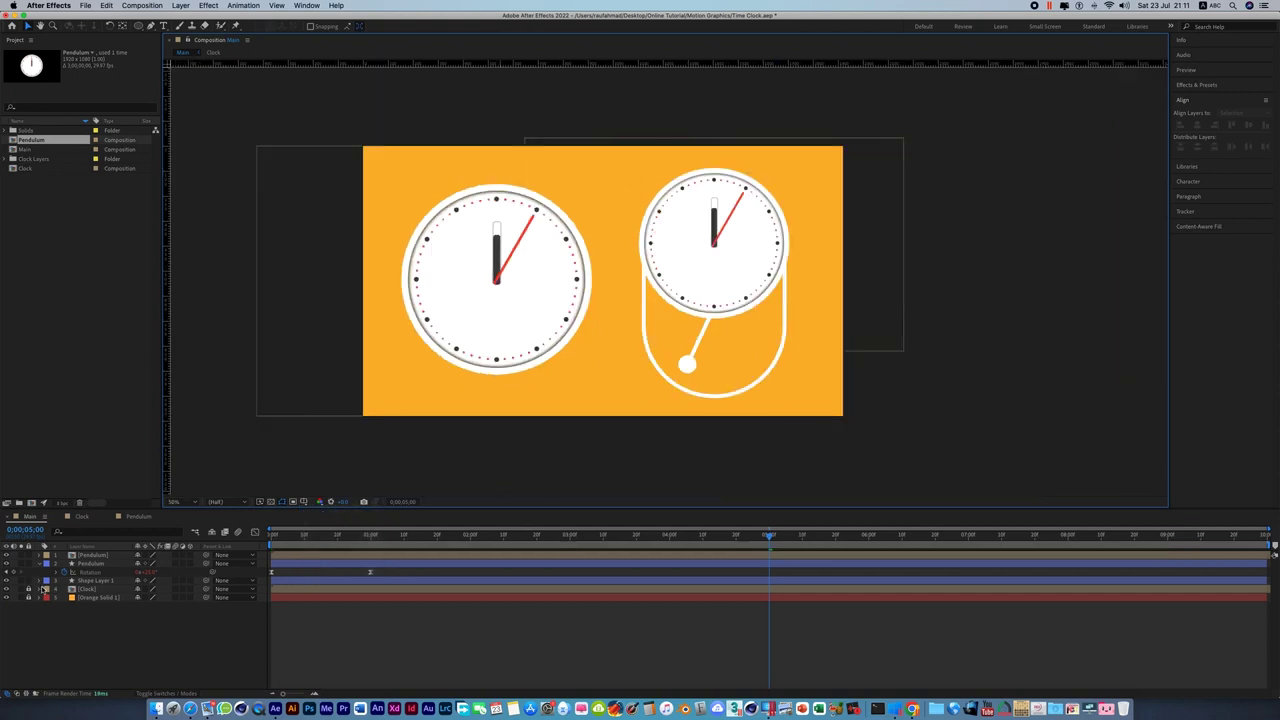
{"action": "left_click", "coordinate": [28, 597]}
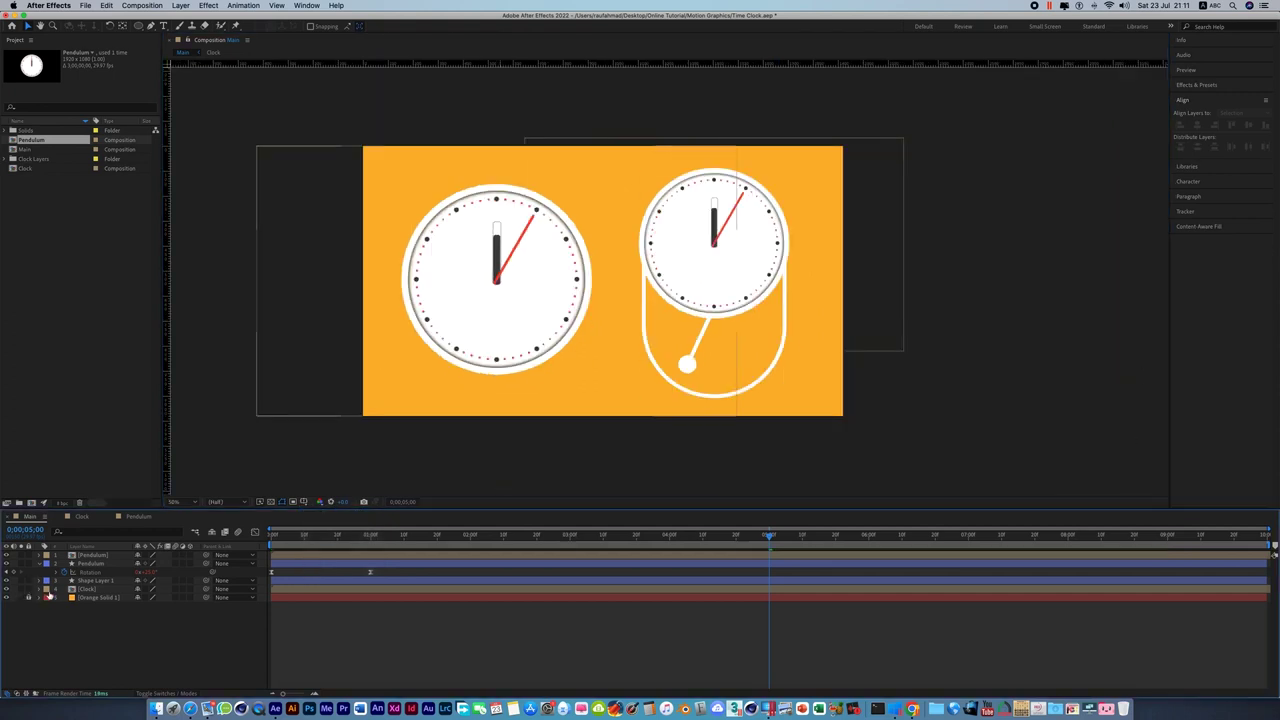
{"action": "left_click", "coordinate": [305, 502]}
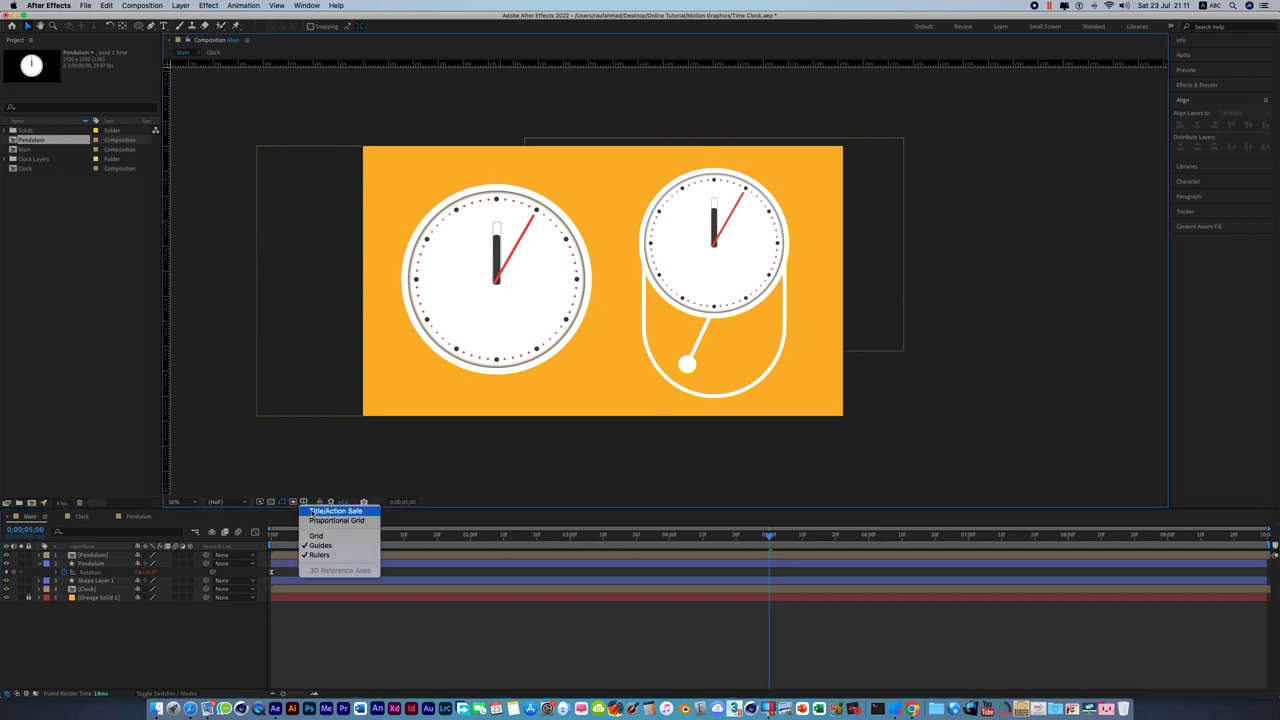
{"action": "left_click", "coordinate": [314, 513]}
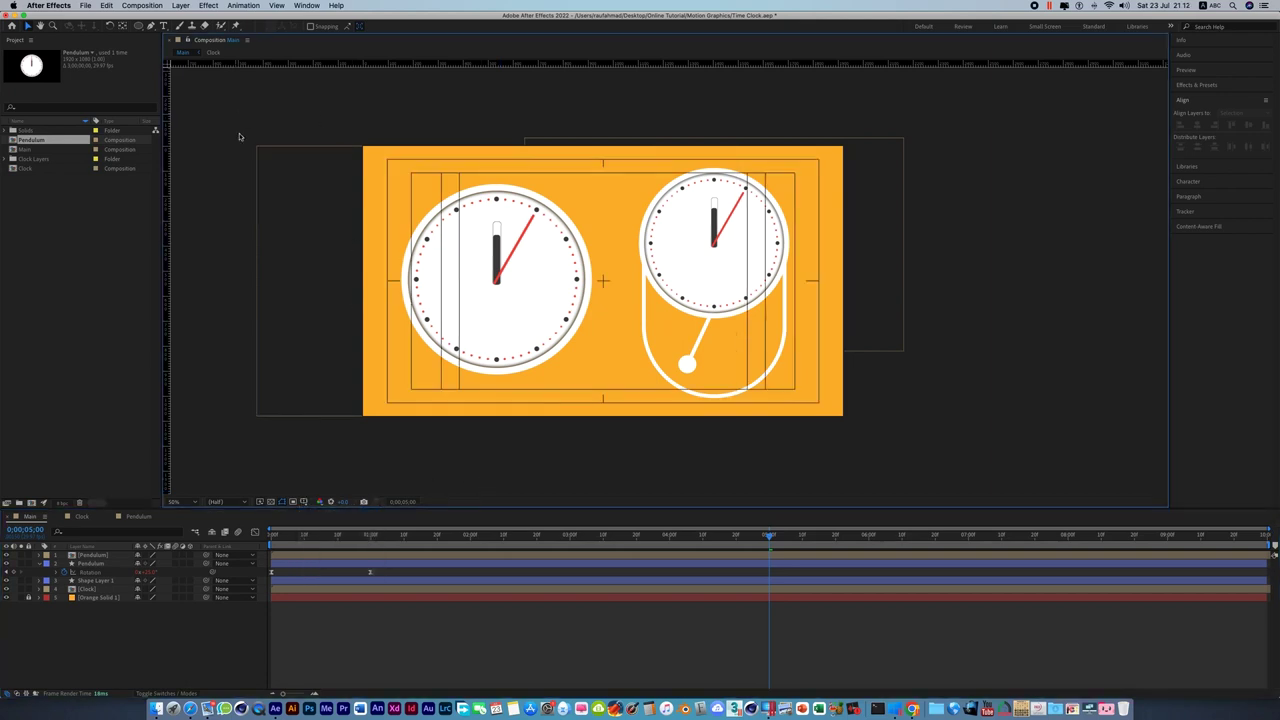
Nudge all clock layers right with two Shift+Right steps, then deselect.
{"action": "left_click_drag", "start_coordinate": [234, 112], "coordinate": [982, 526]}
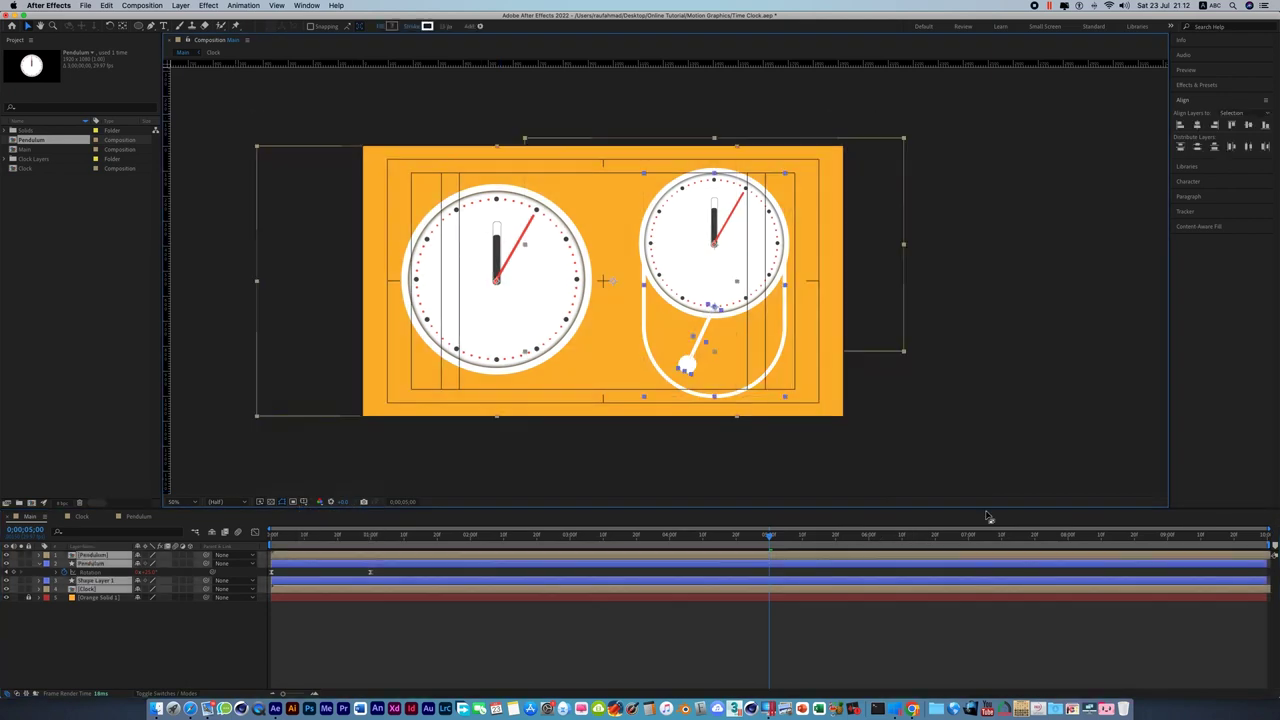
{"action": "key", "text": "shift+Right"}
{"action": "key", "text": "shift+Right"}
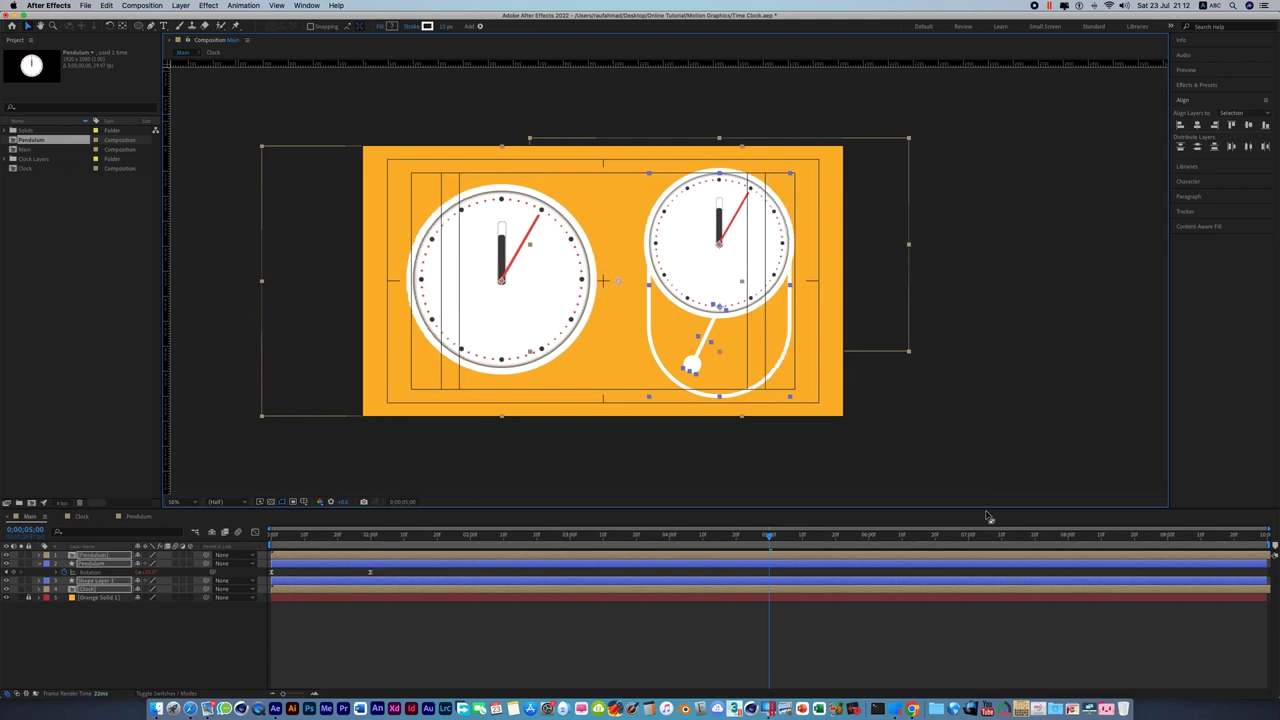
{"action": "key", "text": "shift+Right"}
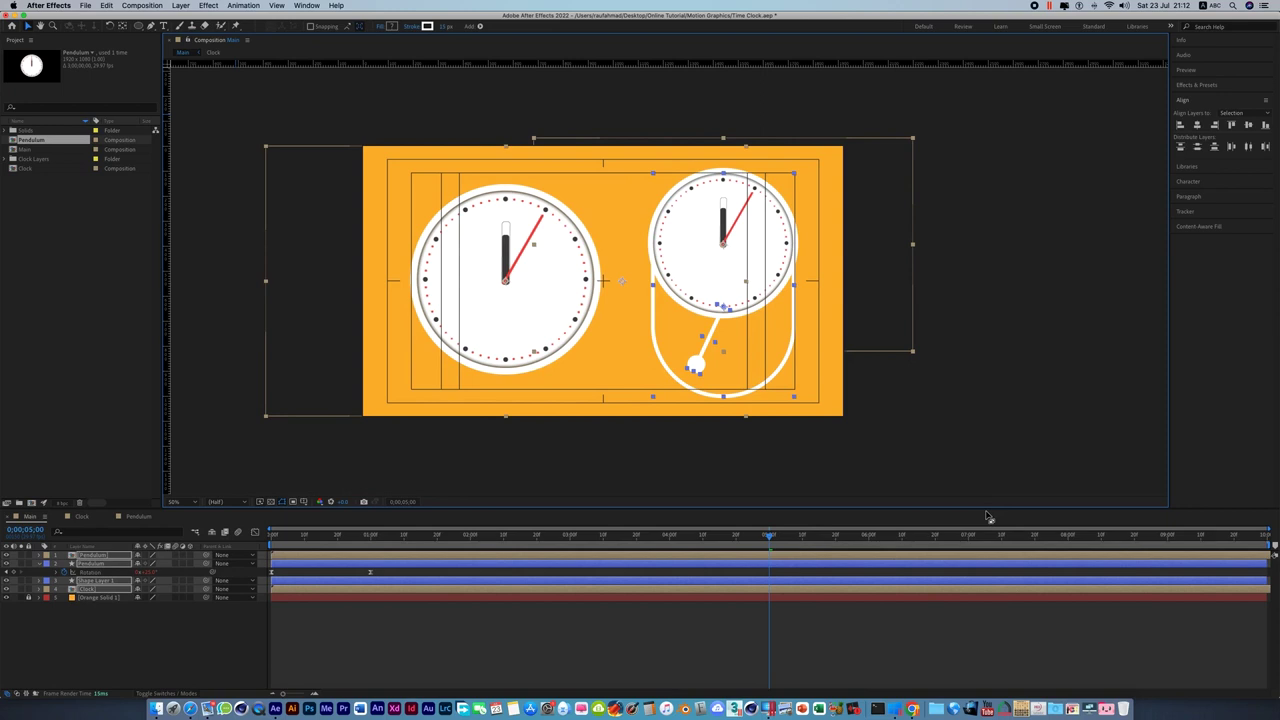
{"action": "left_click", "coordinate": [1046, 425]}
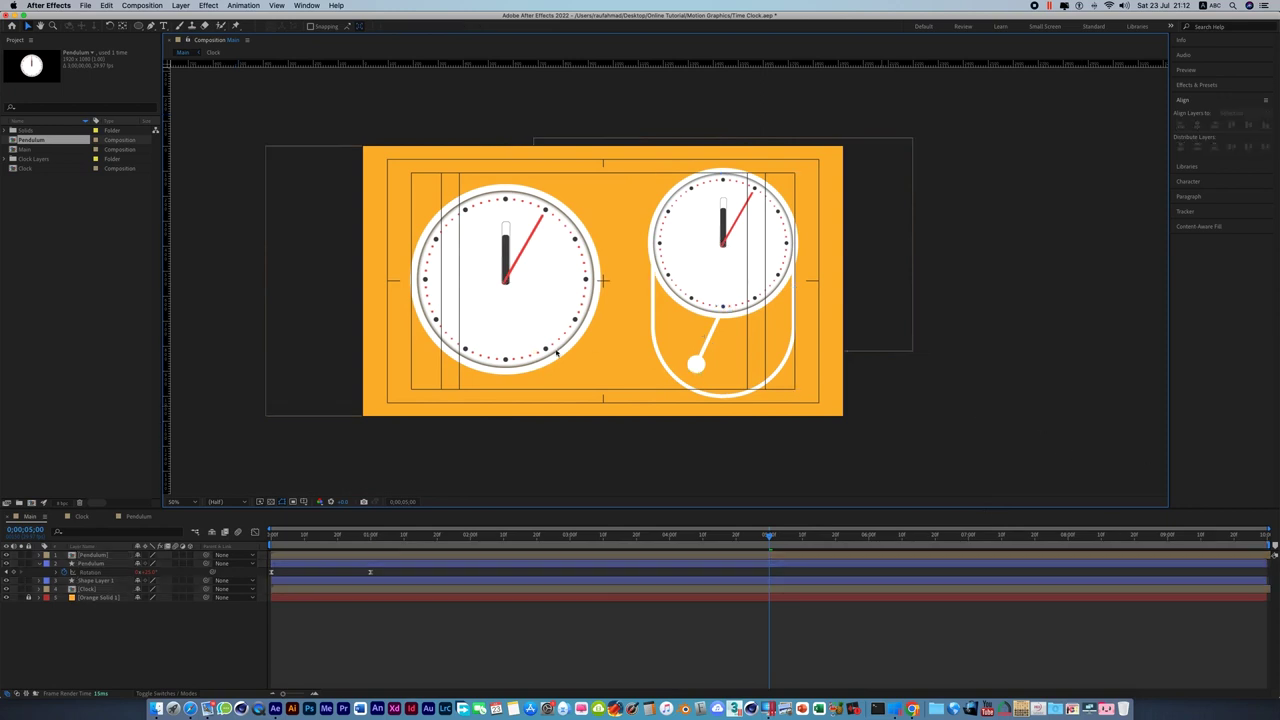
Hide Title/Action Safe guides and set the viewer to Full resolution and Fit magnification.
{"action": "left_click", "coordinate": [307, 503]}
{"action": "left_click", "coordinate": [318, 511]}
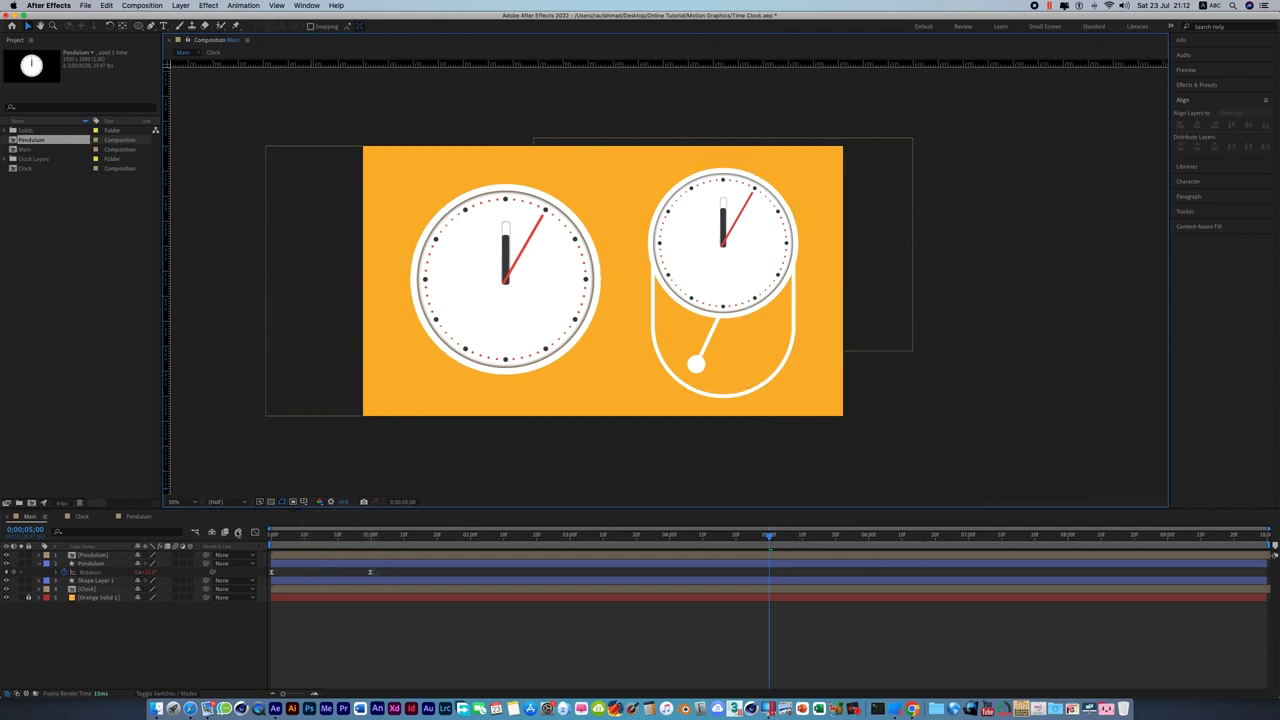
{"action": "left_click", "coordinate": [212, 501]}
{"action": "left_click", "coordinate": [232, 515]}
{"action": "left_click", "coordinate": [176, 501]}
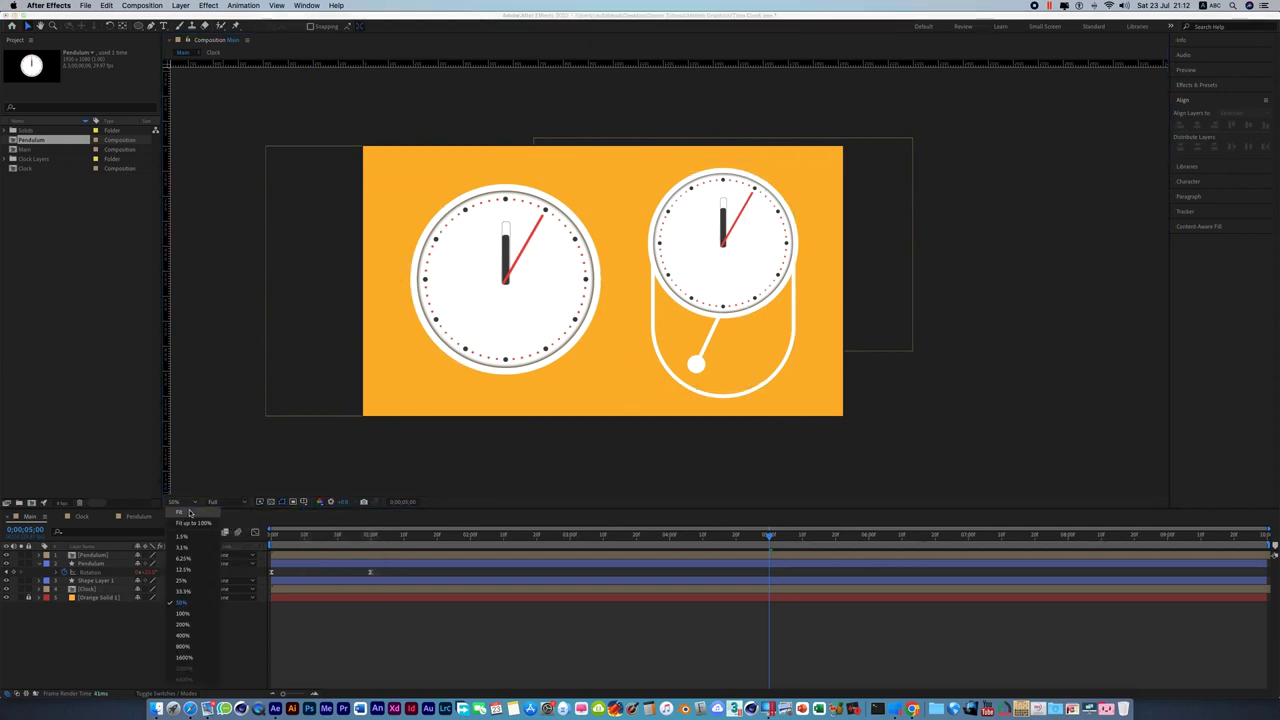
{"action": "left_click", "coordinate": [194, 516]}
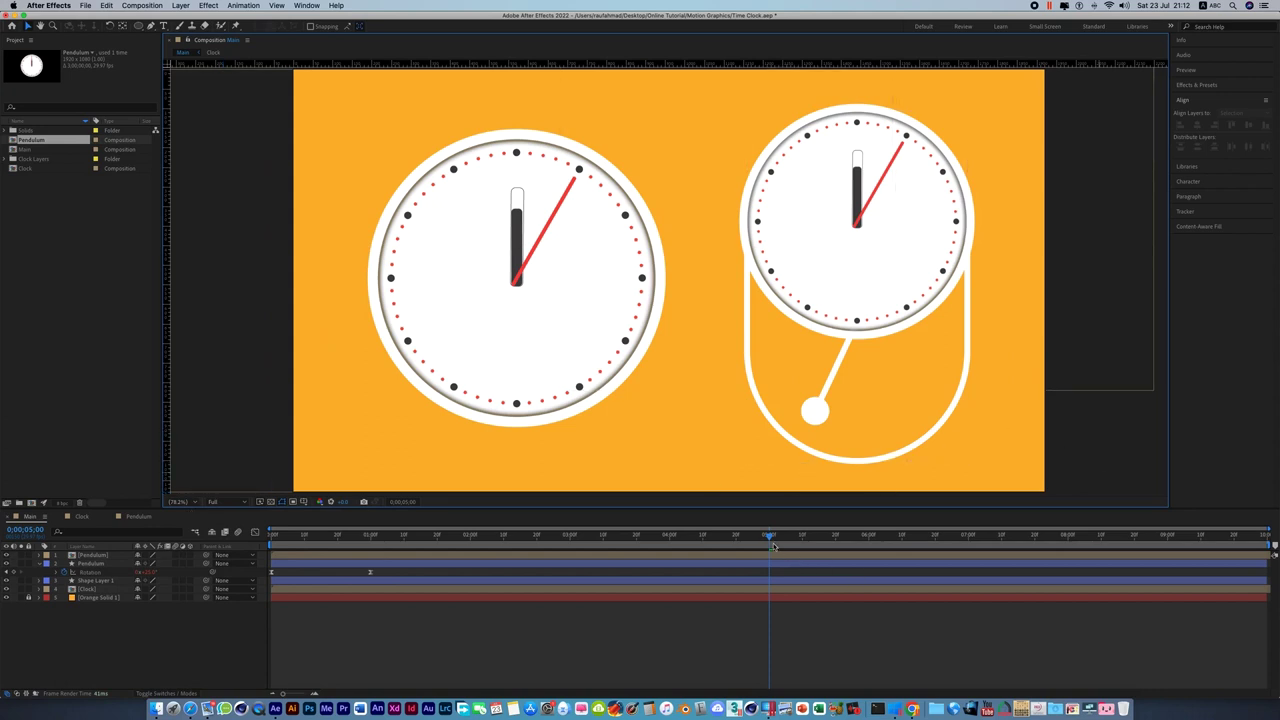
Move the playhead to about 3;06 and open the Pendulum pre-comp.
{"action": "left_click_drag", "start_coordinate": [769, 540], "coordinate": [214, 580]}
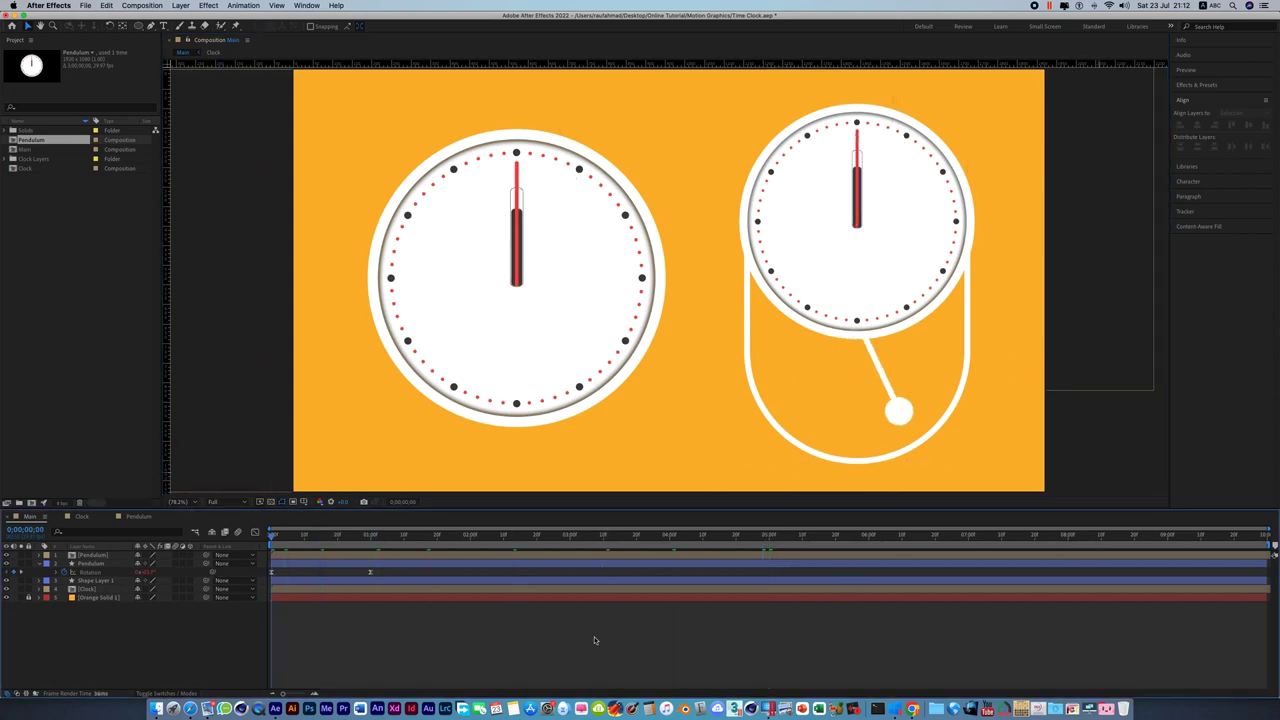
{"action": "left_click", "coordinate": [589, 535]}
{"action": "left_click", "coordinate": [589, 555]}
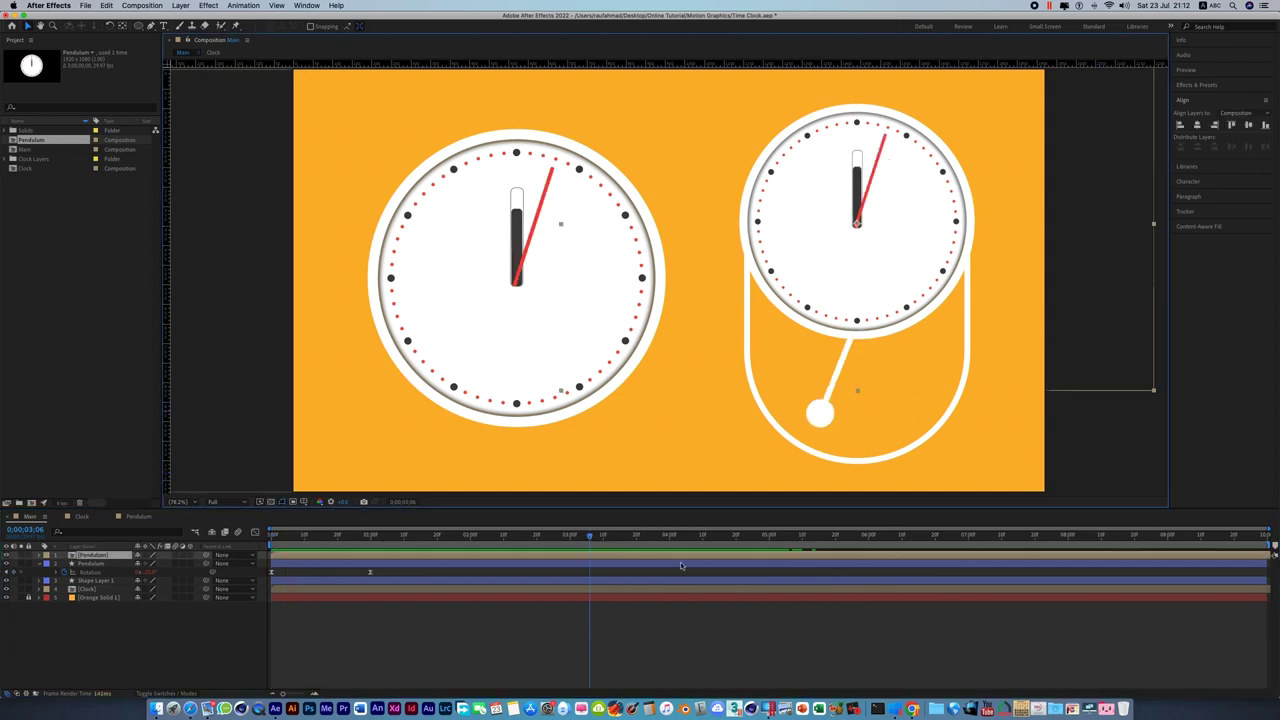
{"action": "double_click", "coordinate": [99, 556]}
Change the Second hand's Rotation expression to time*360/60, removing posterizeTime(1).
{"action": "left_click", "coordinate": [99, 556]}
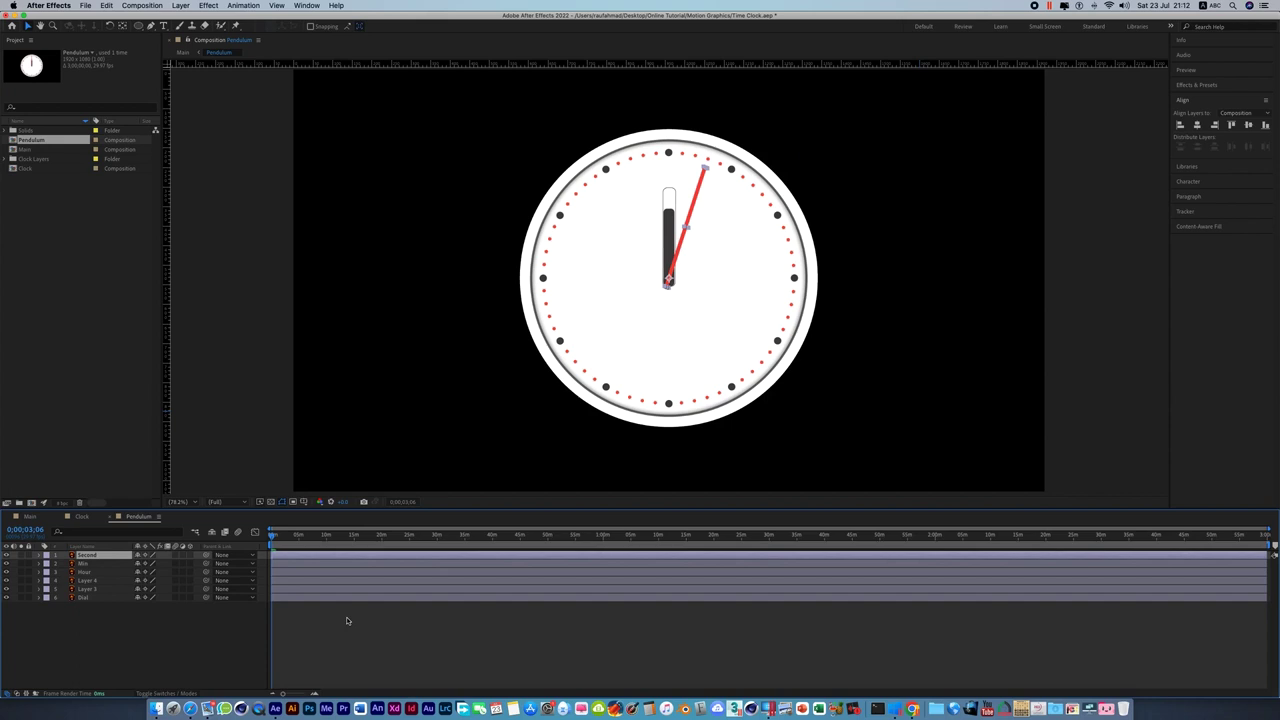
{"action": "key", "text": "e"}
{"action": "key", "text": "e"}
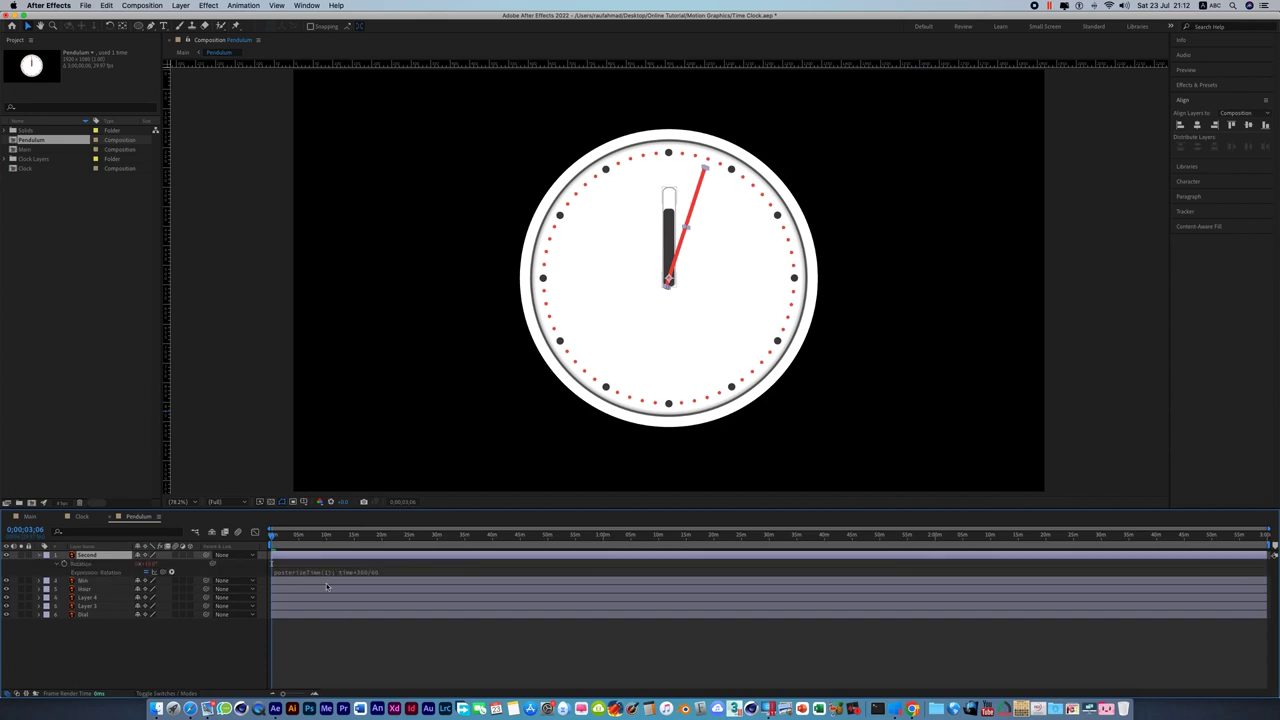
{"action": "left_click", "coordinate": [327, 572]}
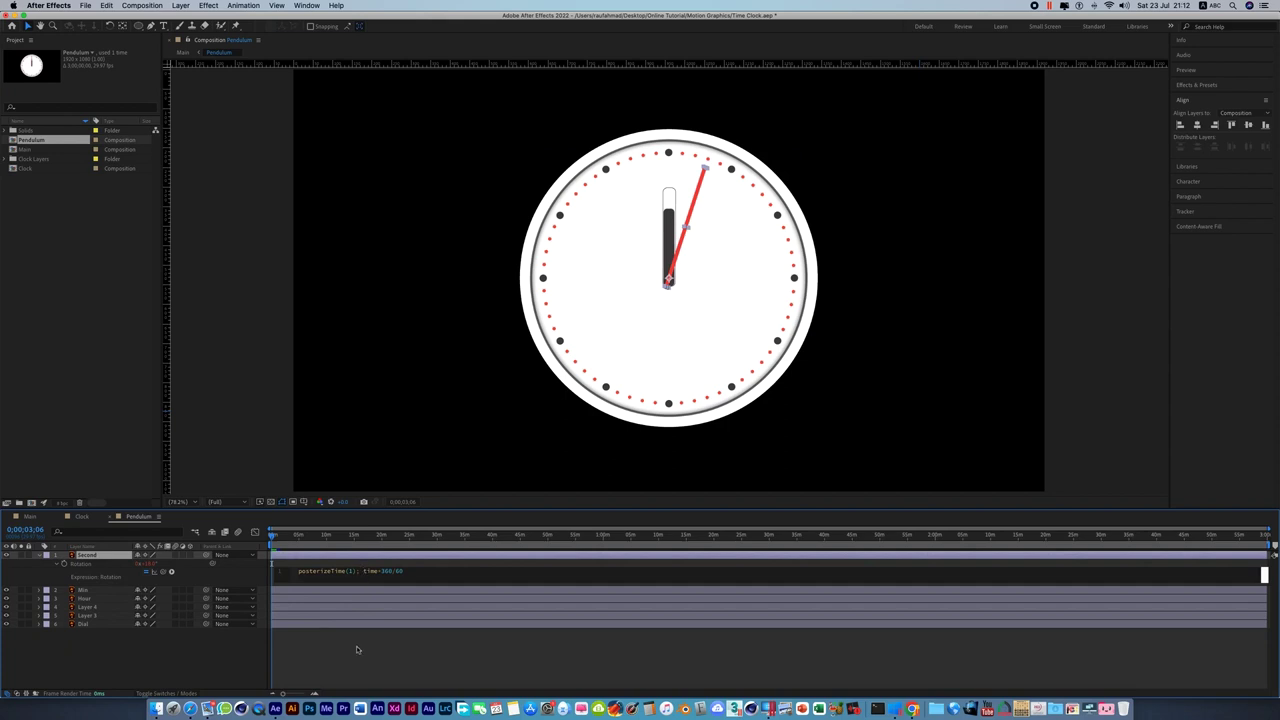
{"action": "key", "text": "Delete"}
{"action": "key", "text": "Delete"}
{"action": "key", "text": "Delete"}
{"action": "key", "text": "Delete"}
{"action": "key", "text": "Delete"}
{"action": "key", "text": "Delete"}
{"action": "key", "text": "Delete"}
{"action": "key", "text": "Delete"}
{"action": "key", "text": "Delete"}
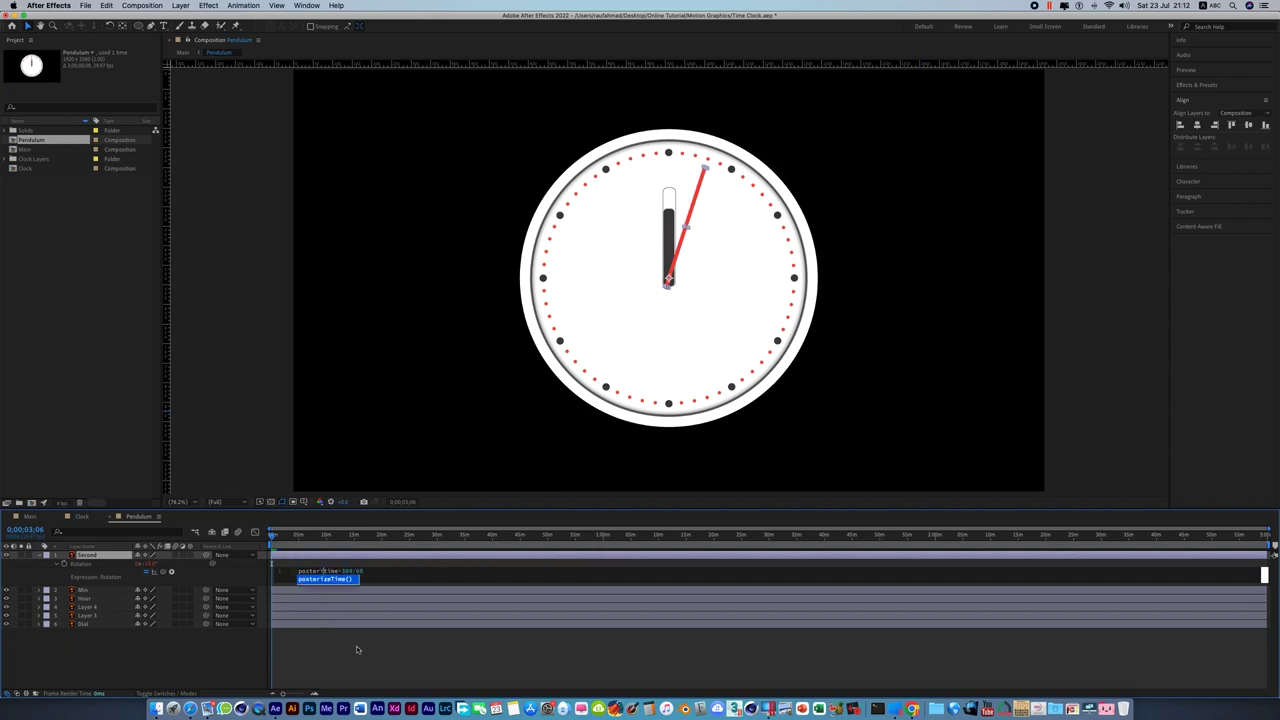
{"action": "key", "text": "BackSpace"}
{"action": "key", "text": "BackSpace"}
{"action": "key", "text": "BackSpace"}
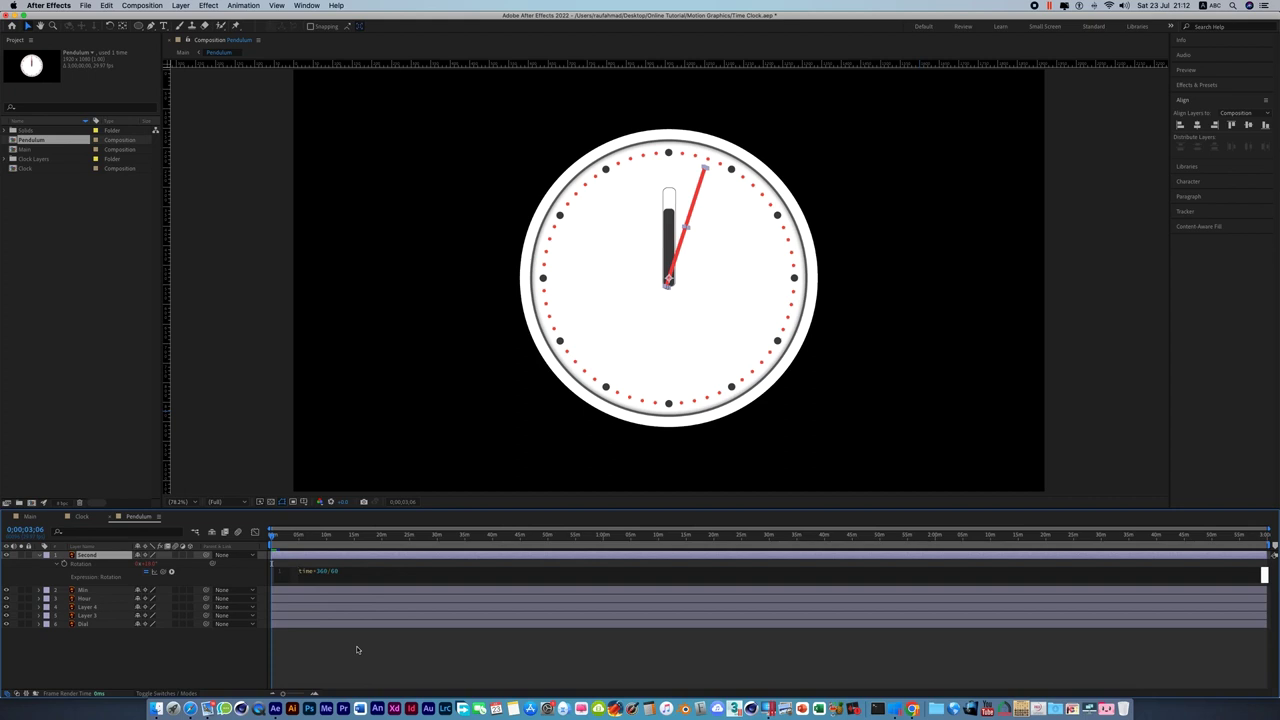
{"action": "left_click", "coordinate": [356, 651]}
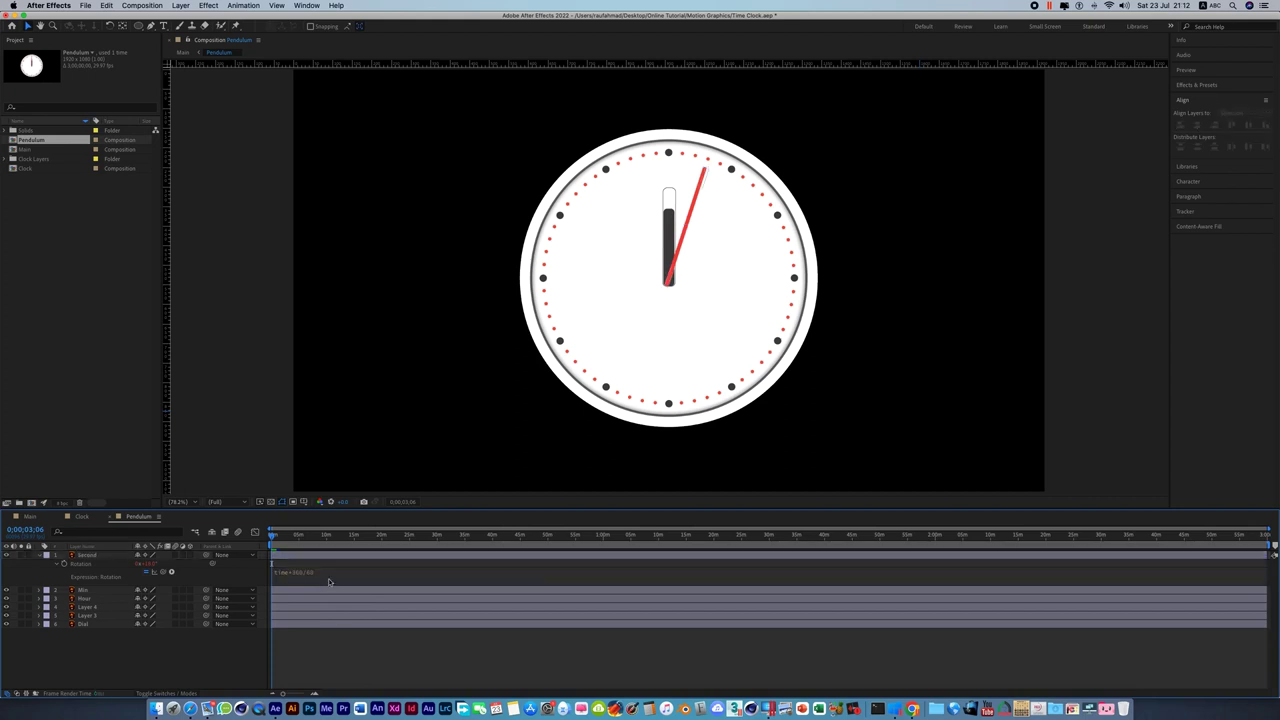
Return to the Main comp and preview it from the first frame.
{"action": "left_click", "coordinate": [29, 517]}
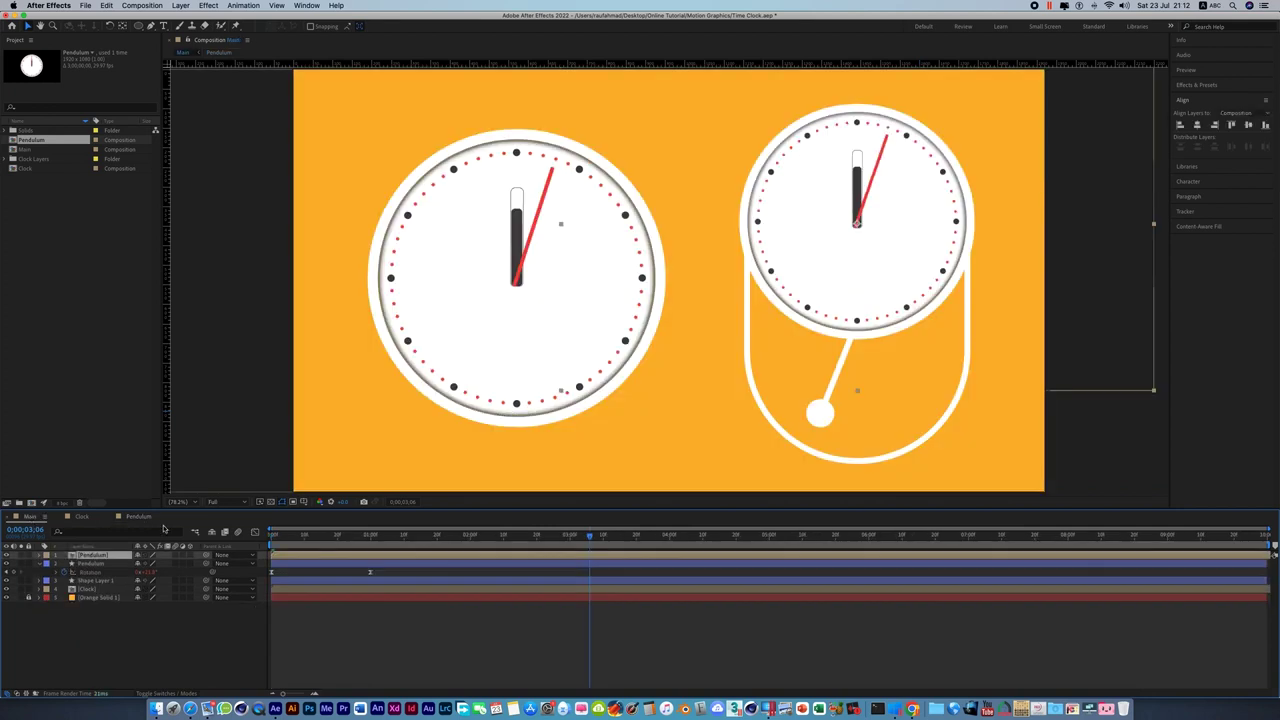
{"action": "key", "text": "Home"}
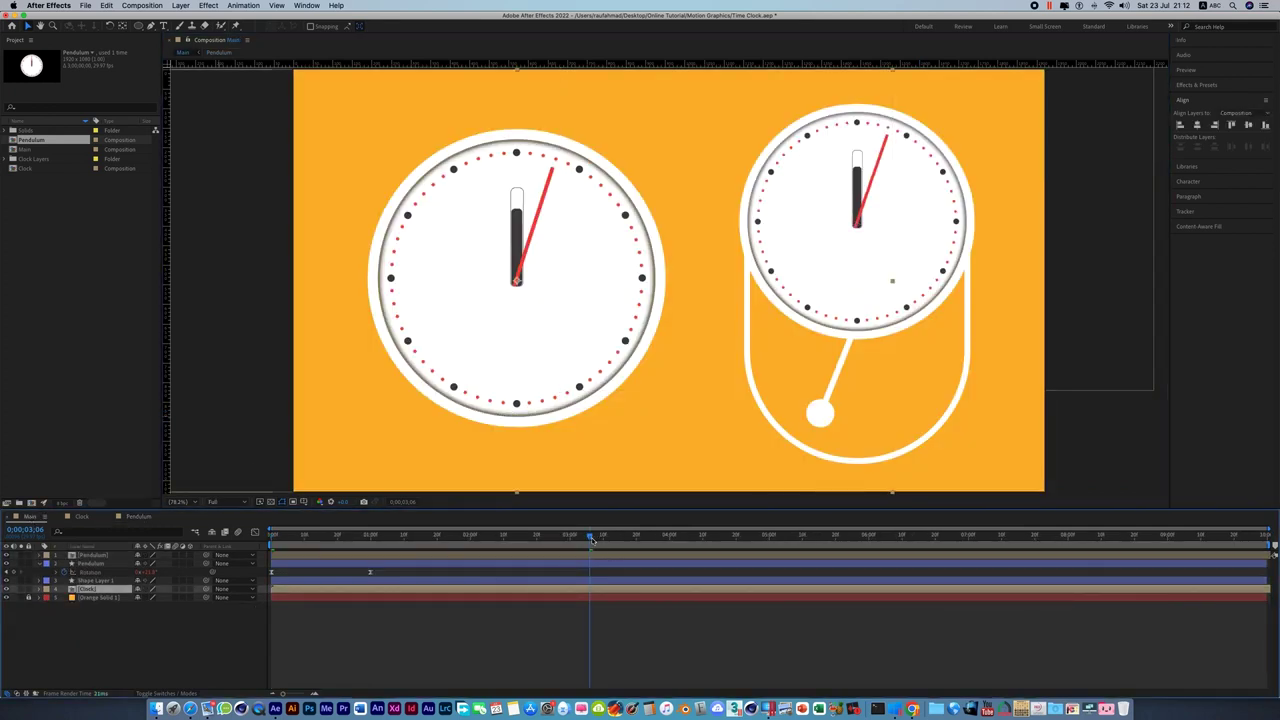
{"action": "key", "text": "space"}
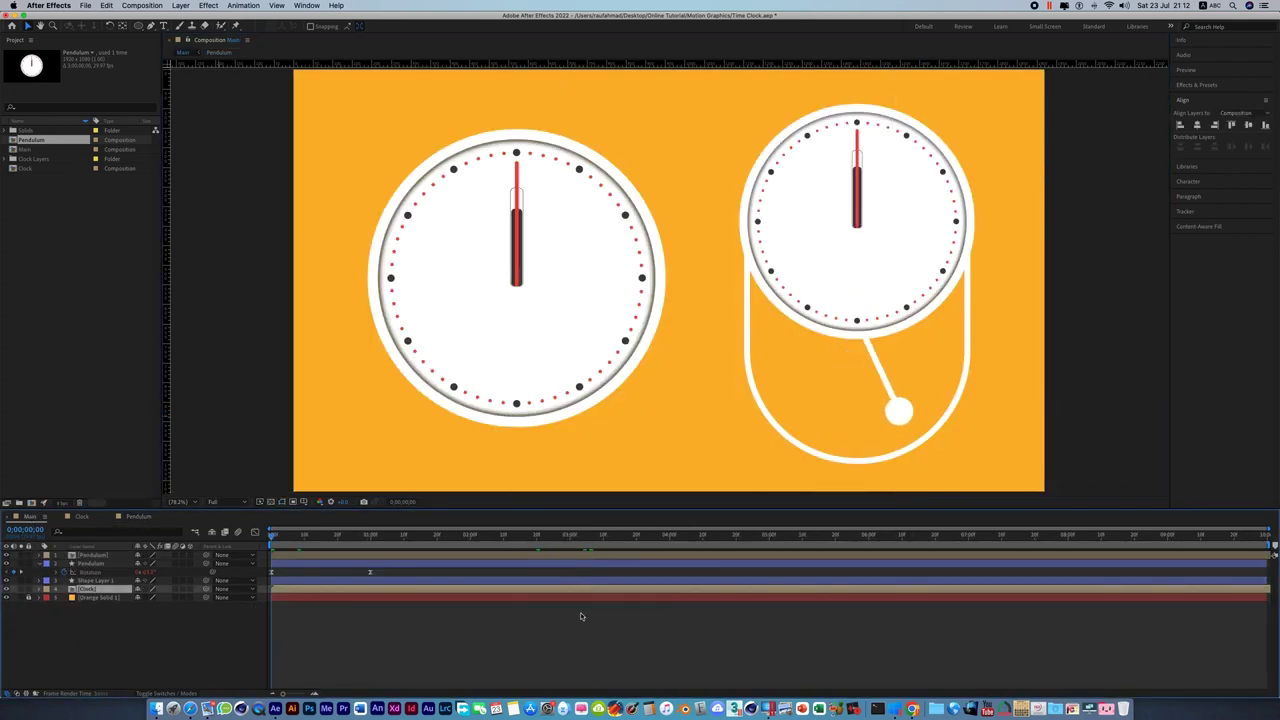